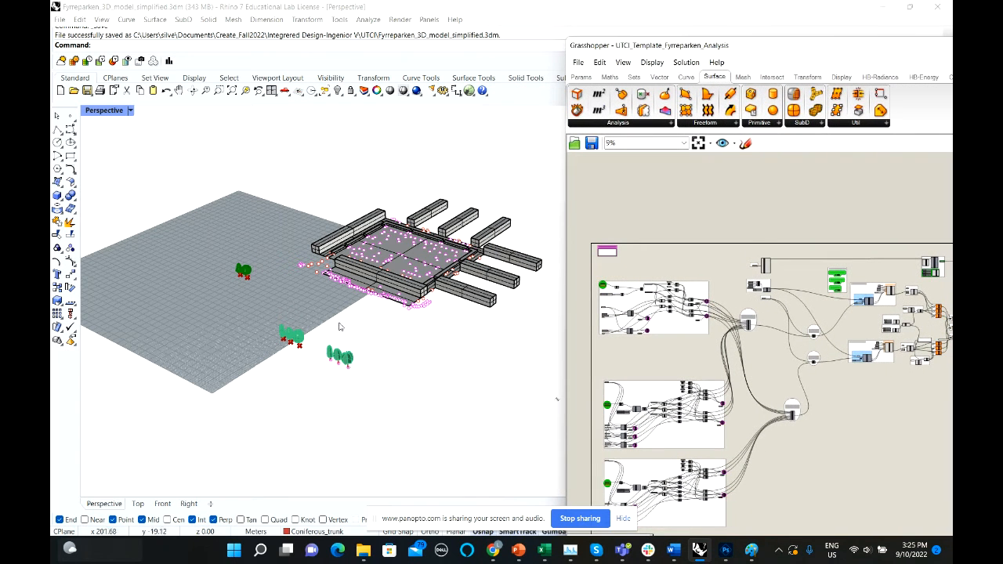
Move the Grasshopper window clear of the Rhino model and widen the Layers panel to reveal its property columns
left_click_drag(655, 45, 212, 446)
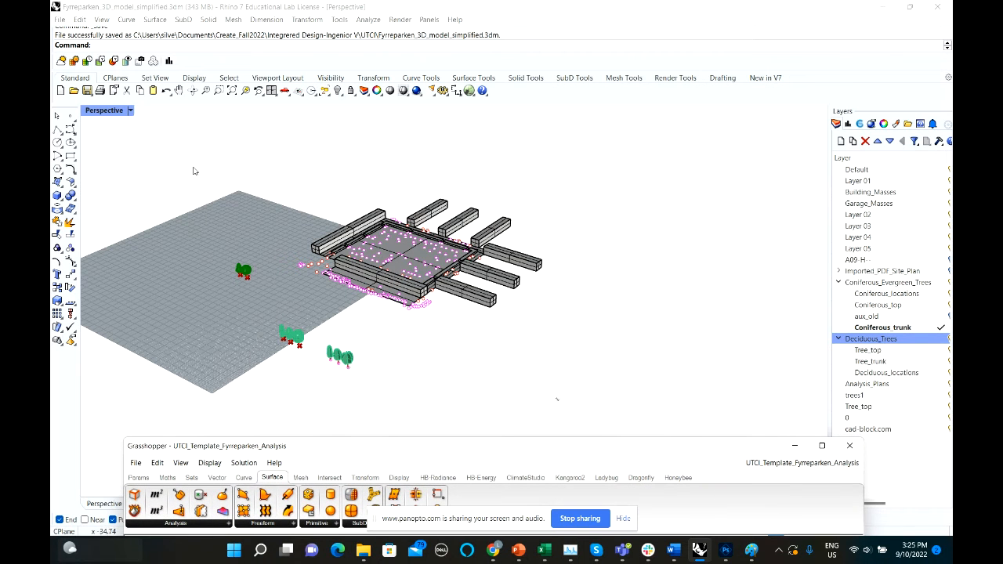
left_click(102, 4)
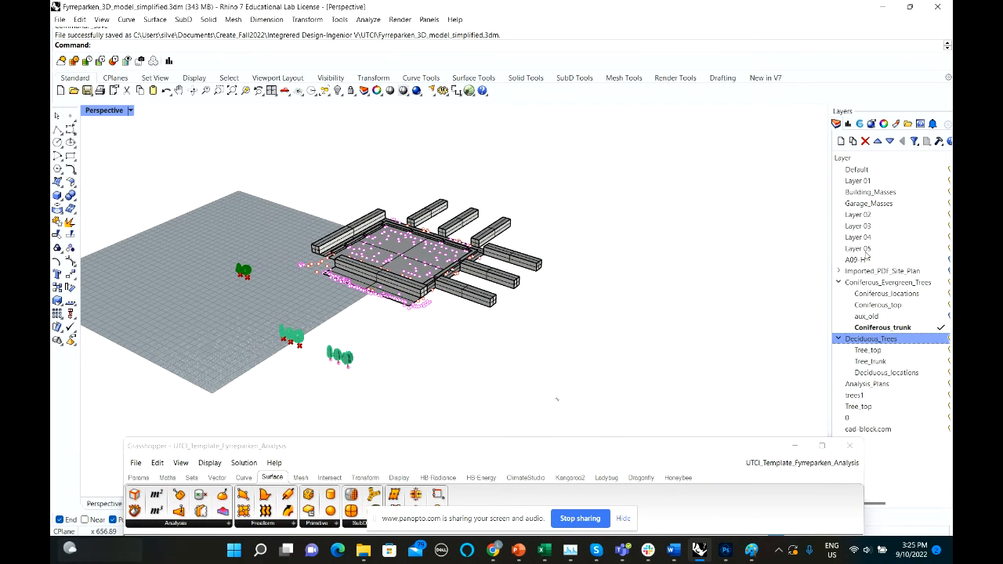
left_click_drag(829, 267, 704, 267)
Examine the simplified building masses and the tree location points in and around the courtyard from several angles
right_click_drag(429, 326, 352, 373)
scroll(298, 204, "up", 5)
scroll(446, 252, "up", 8)
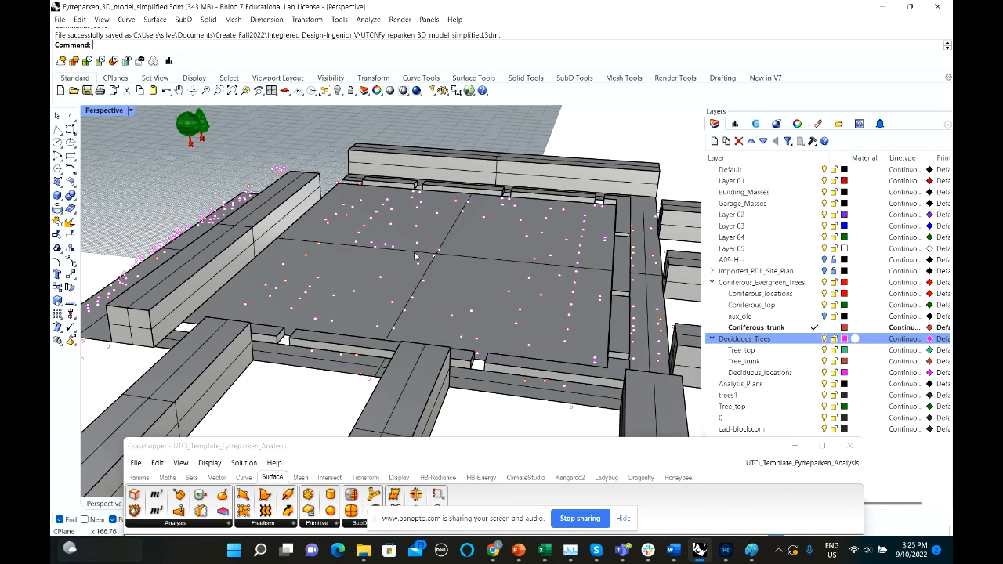
right_click_drag(313, 245, 462, 299)
scroll(447, 271, "down", 6)
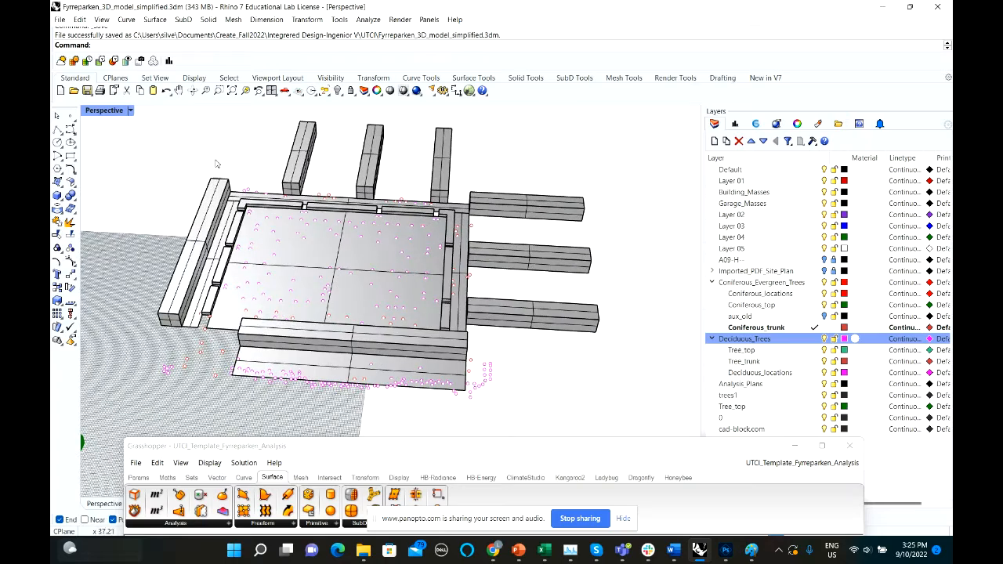
right_click_drag(516, 234, 456, 287)
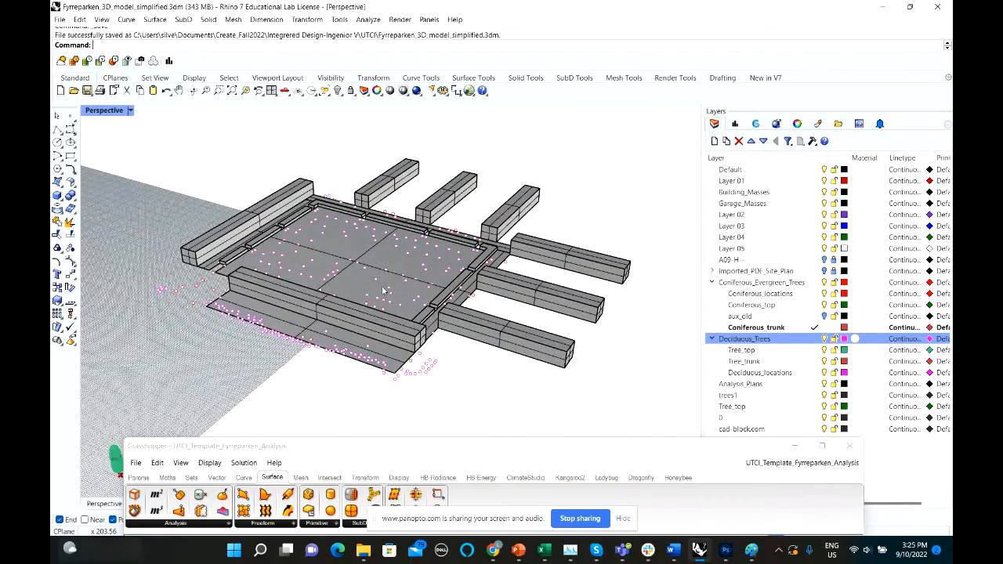
right_click_drag(388, 290, 237, 274)
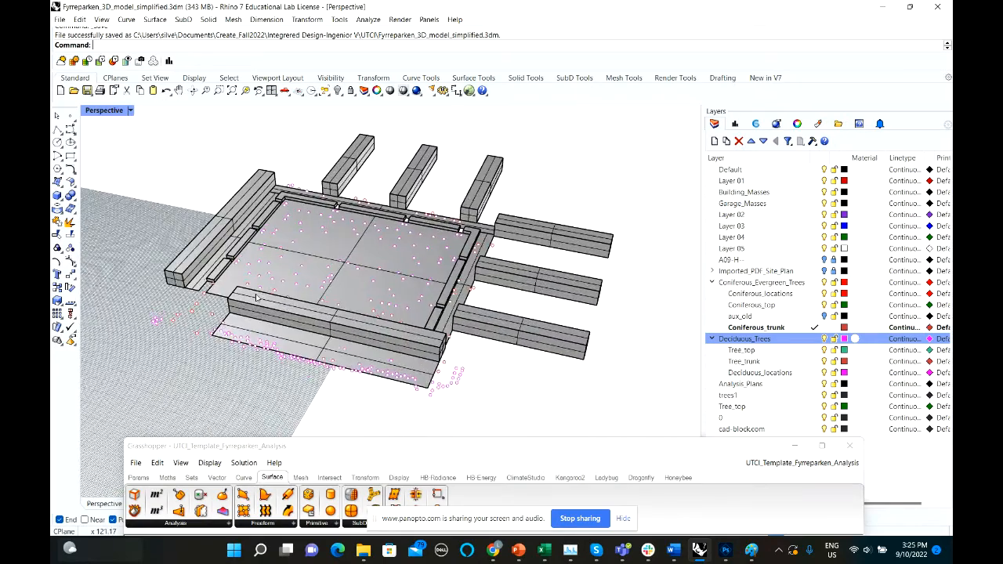
scroll(237, 274, "up", 5)
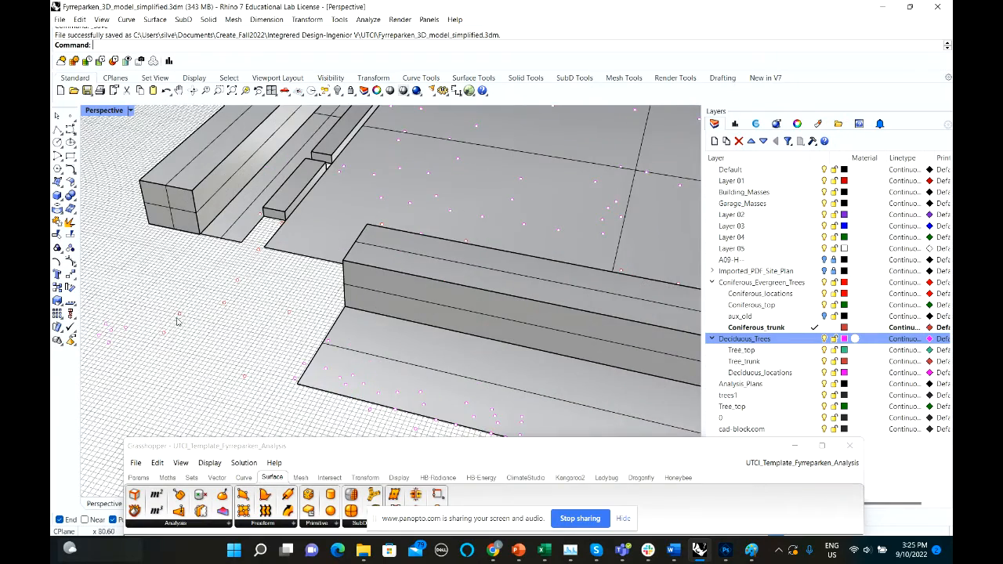
scroll(259, 308, "down", 5)
scroll(228, 312, "up", 5)
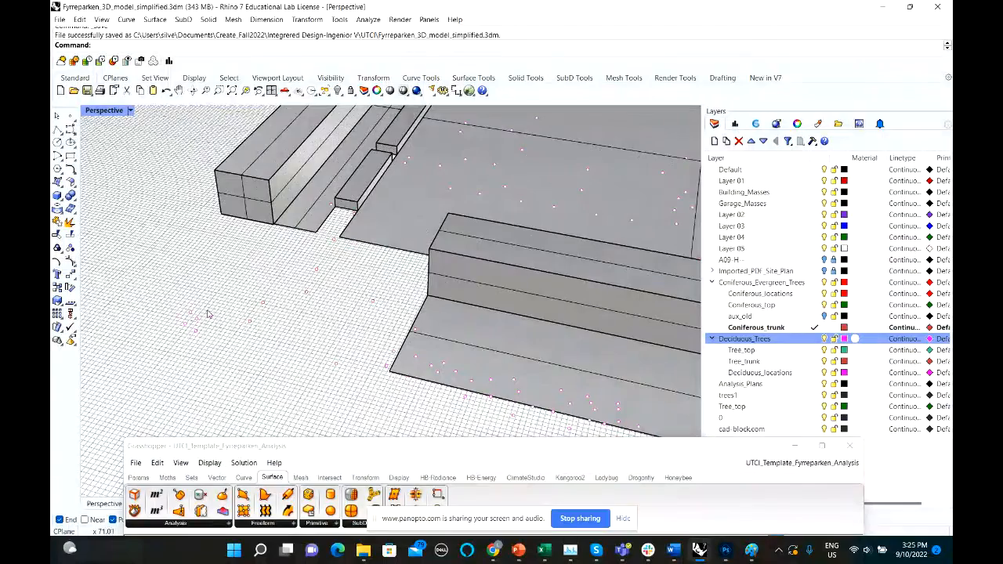
scroll(210, 315, "down", 3)
scroll(248, 297, "up", 2)
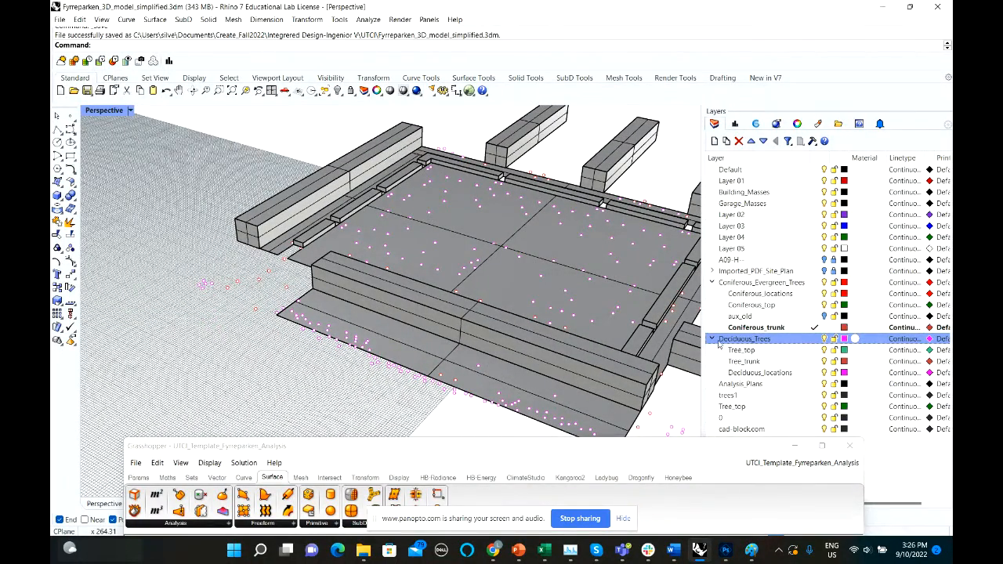
Review the sublayers of Coniferous_Evergreen_Trees and Deciduous_Trees, leaving both layer groups collapsed
left_click(713, 282)
left_click(712, 293)
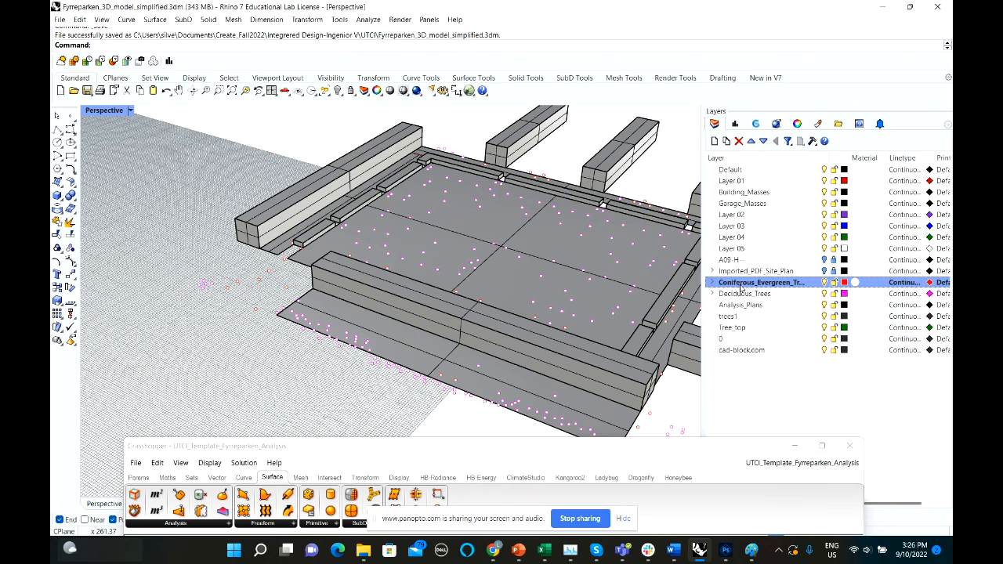
left_click(712, 283)
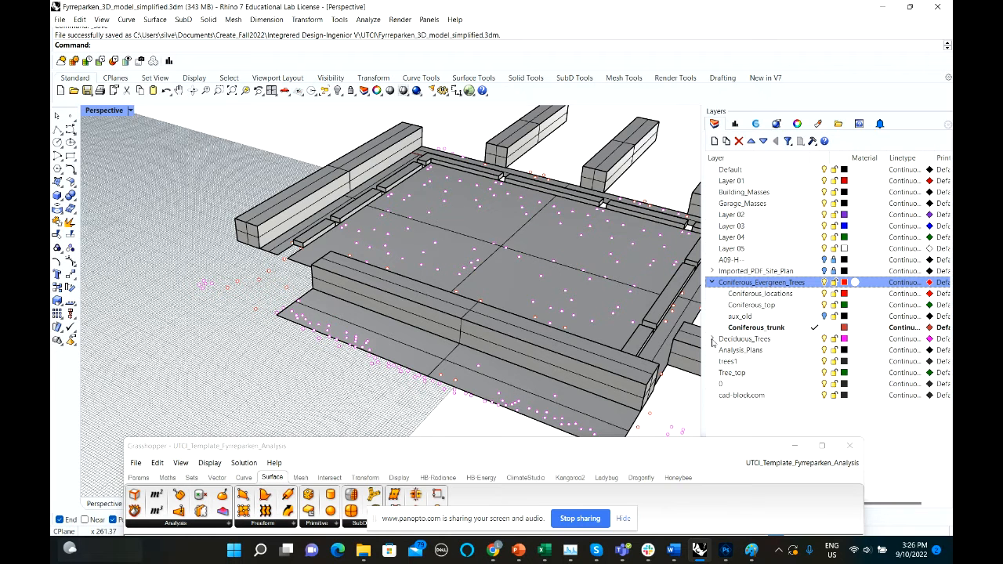
left_click(712, 340)
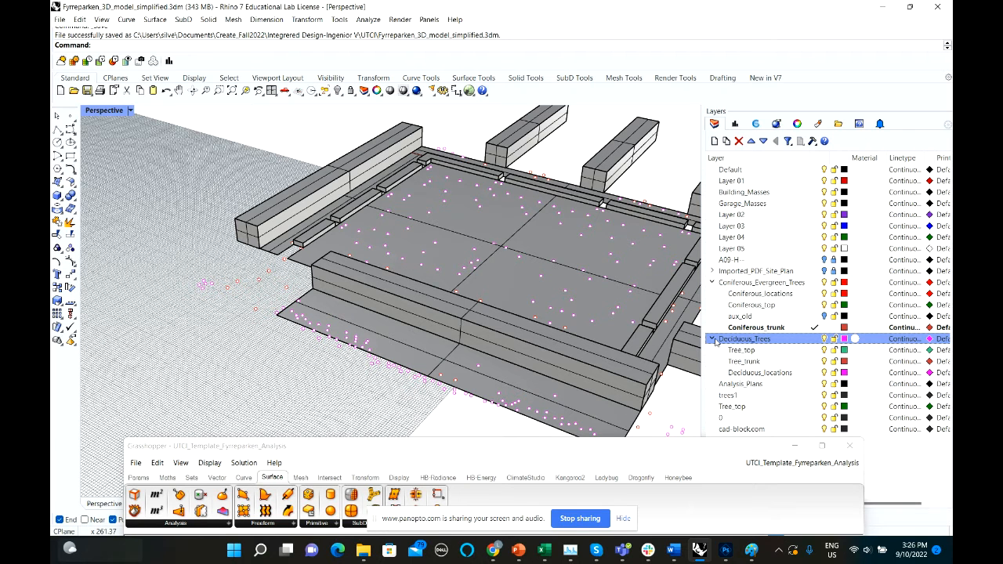
left_click(712, 339)
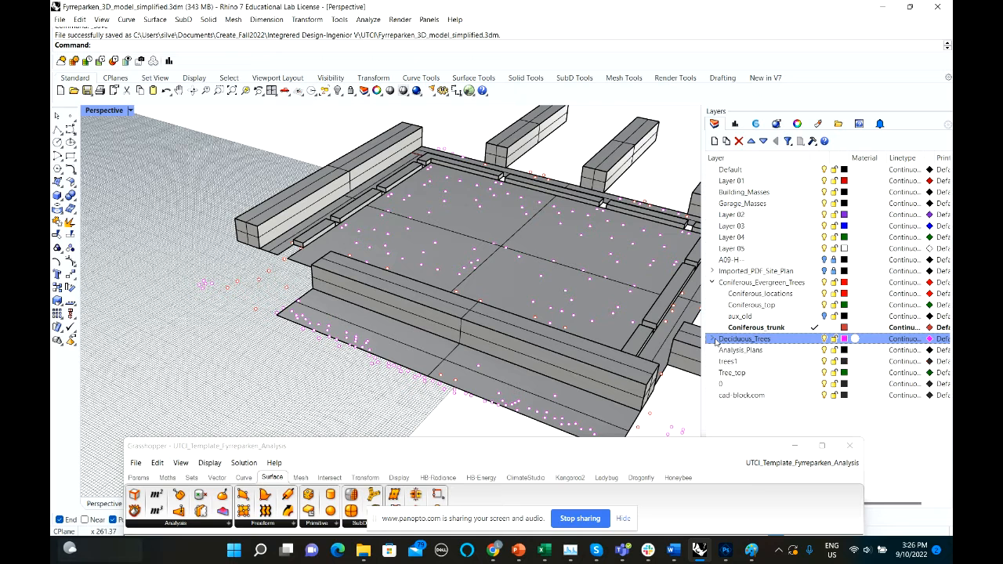
left_click(713, 282)
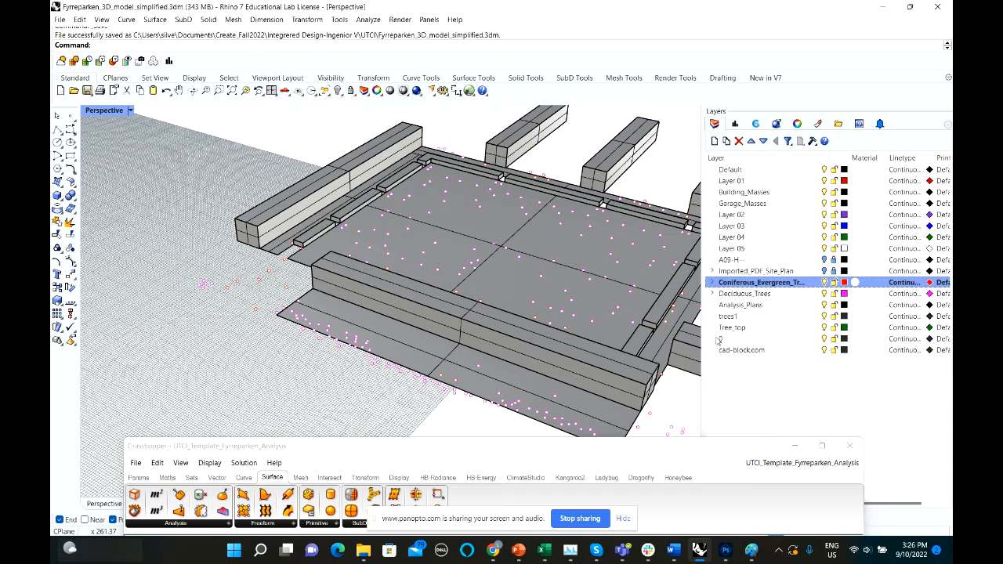
Expand the Imported_PDF_Site_Plan layer group and turn it on to view the site plan with the building masses
left_click(712, 271)
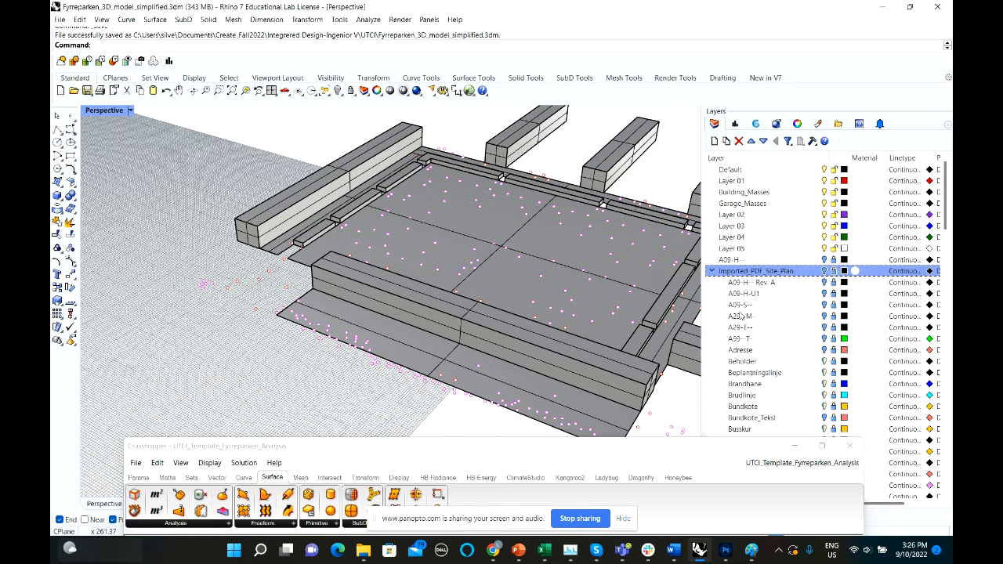
left_click(825, 271)
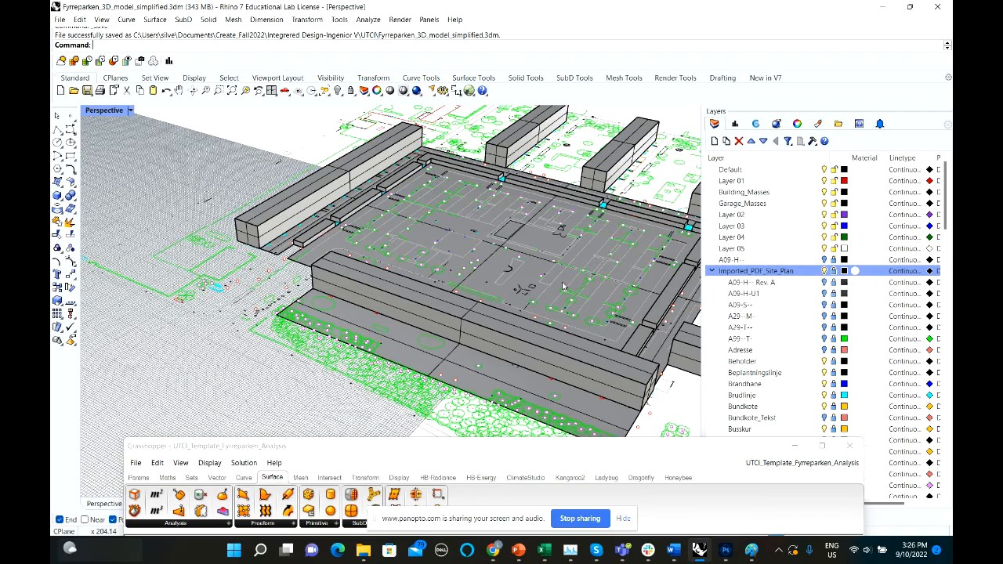
right_click_drag(359, 252, 497, 292)
scroll(497, 279, "down", 5)
right_click_drag(571, 319, 552, 328)
scroll(511, 294, "down", 5)
scroll(512, 321, "up", 5)
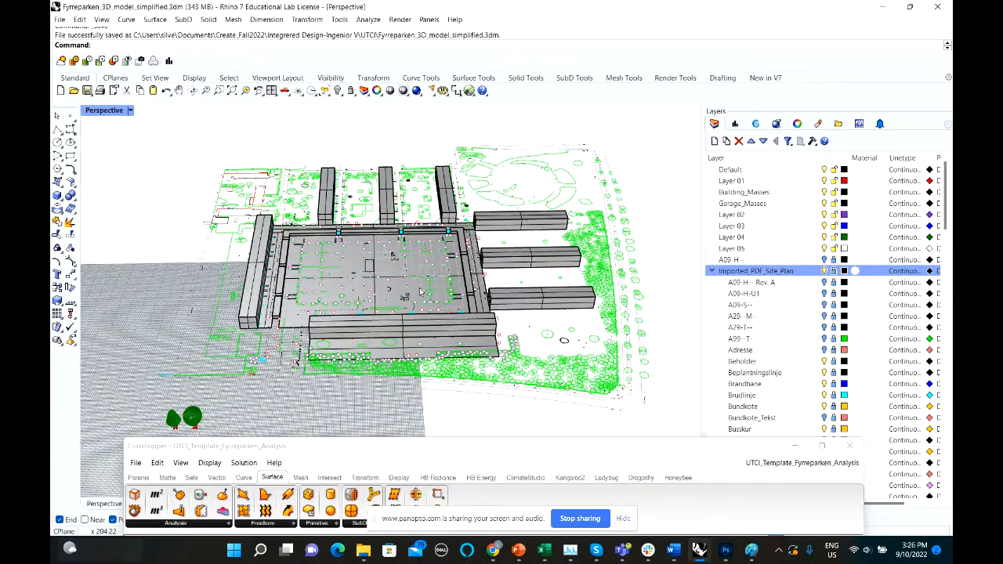
scroll(385, 286, "up", 5)
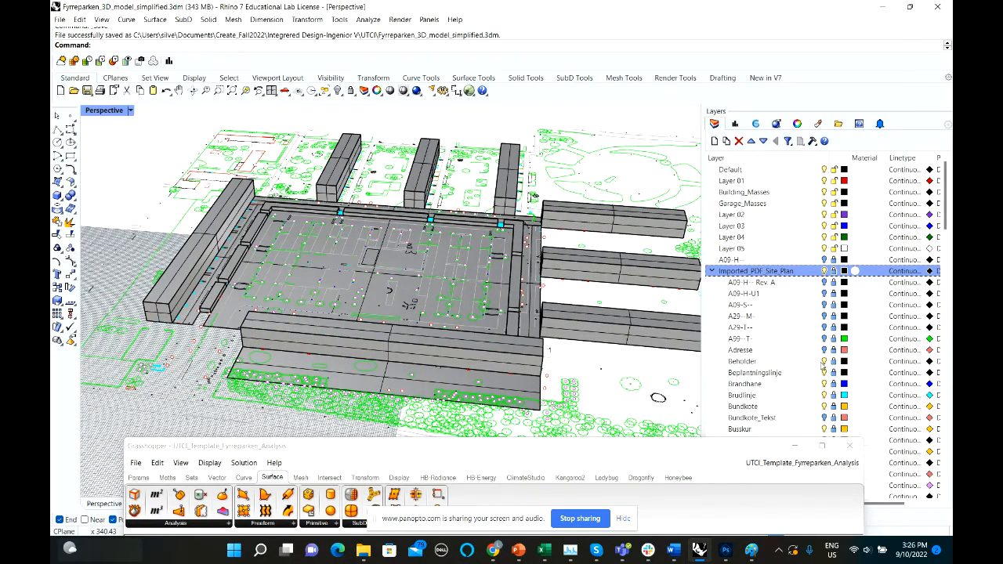
Examine from different angles how the building masses and tree points line up with the imported site plan
right_click_drag(460, 320, 473, 195)
right_click_drag(467, 293, 453, 303)
right_click_drag(378, 229, 414, 319)
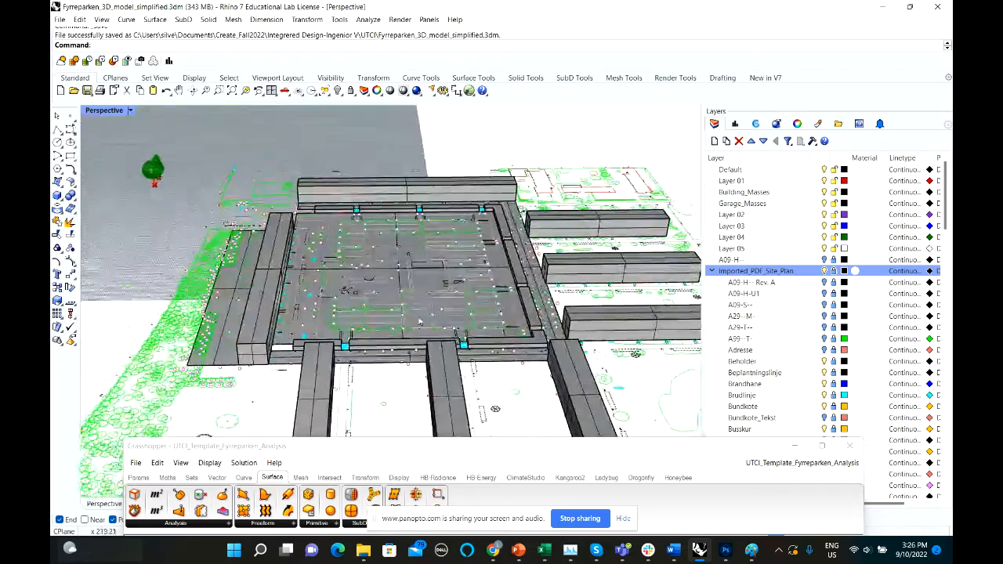
right_click_drag(337, 293, 505, 315)
scroll(504, 315, "down", 6)
scroll(504, 316, "up", 4)
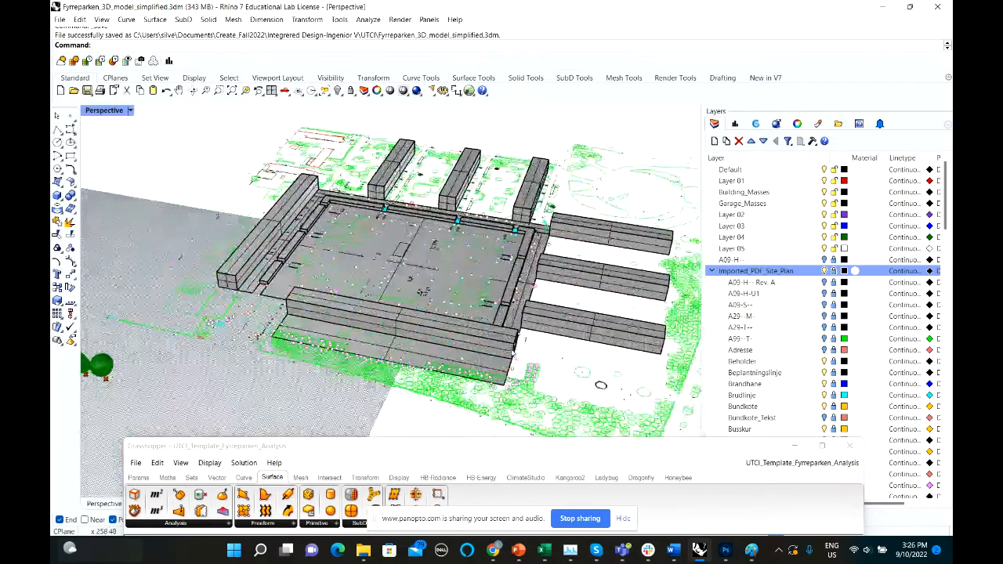
scroll(521, 369, "up", 3)
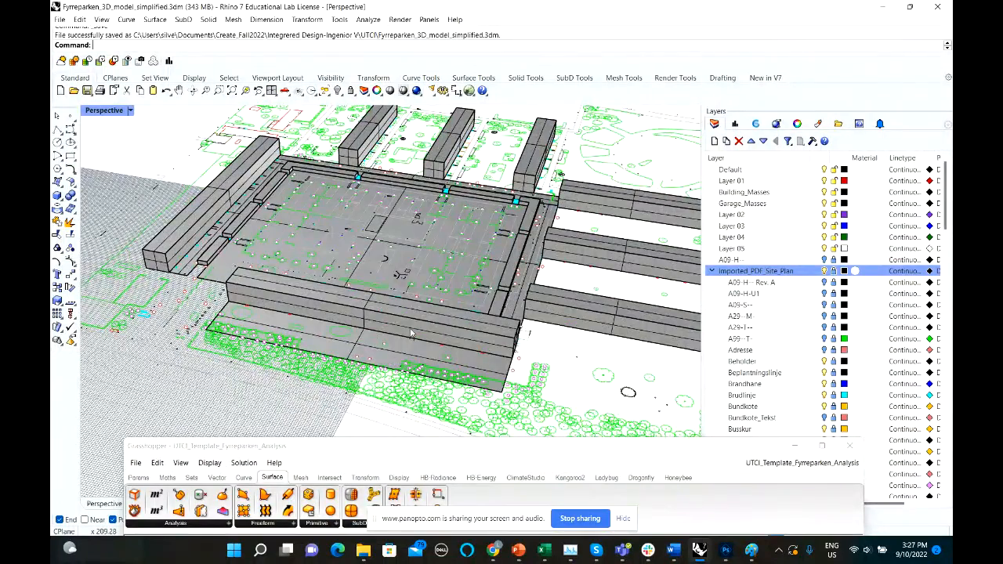
scroll(406, 343, "up", 8)
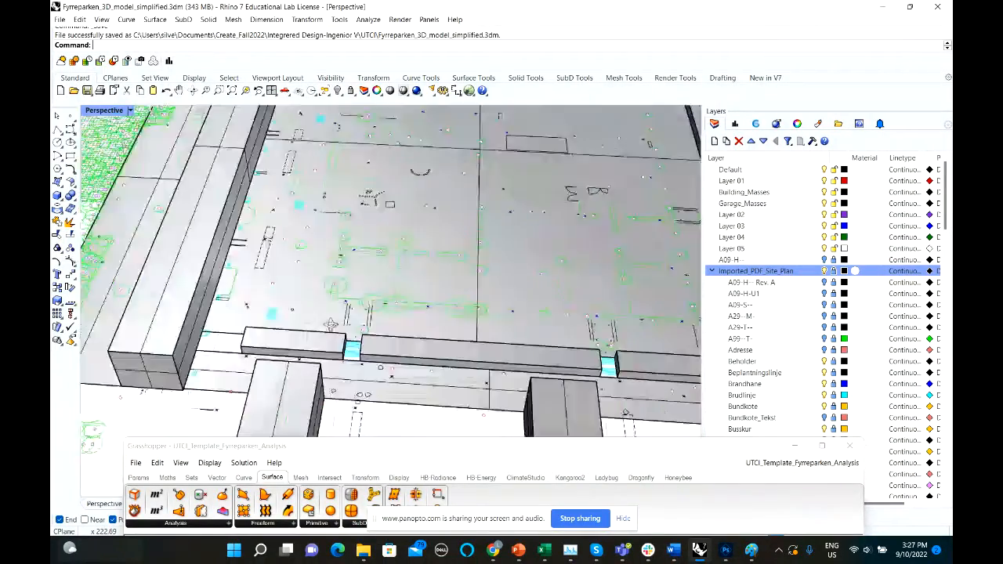
right_click_drag(330, 324, 314, 304)
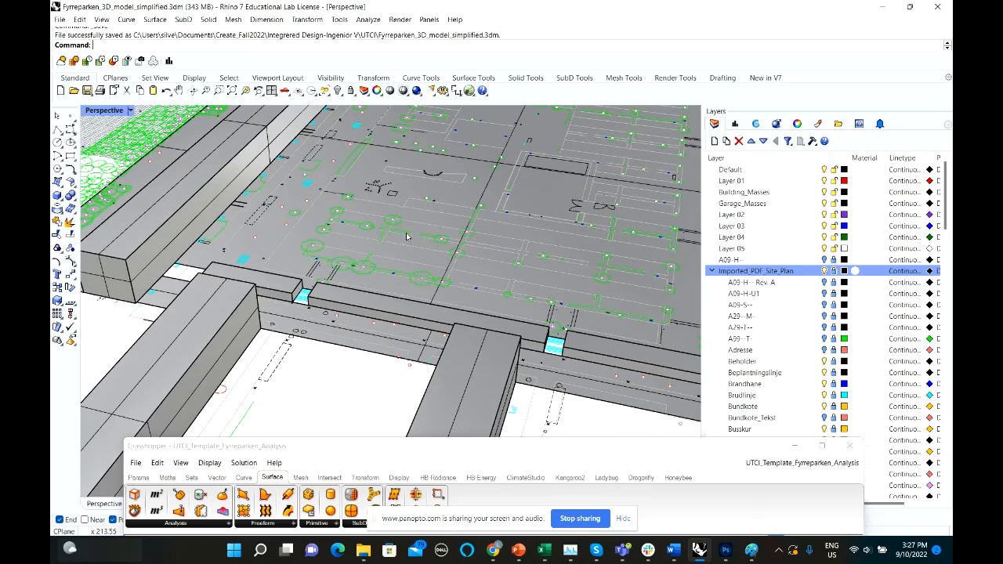
scroll(385, 236, "down", 6)
right_click_drag(385, 236, 281, 252)
right_click_drag(464, 398, 585, 394)
scroll(585, 394, "down", 10)
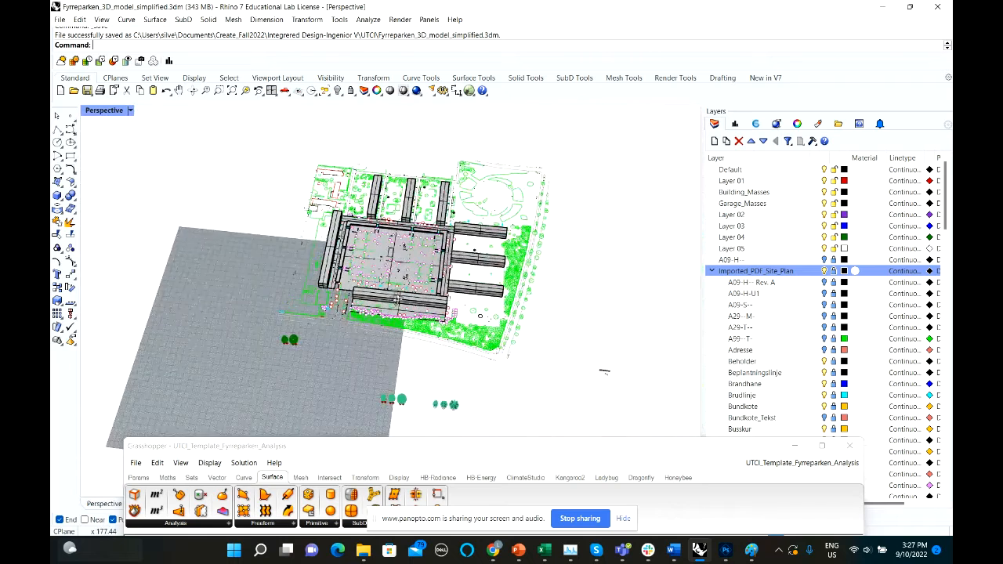
scroll(603, 345, "up", 5)
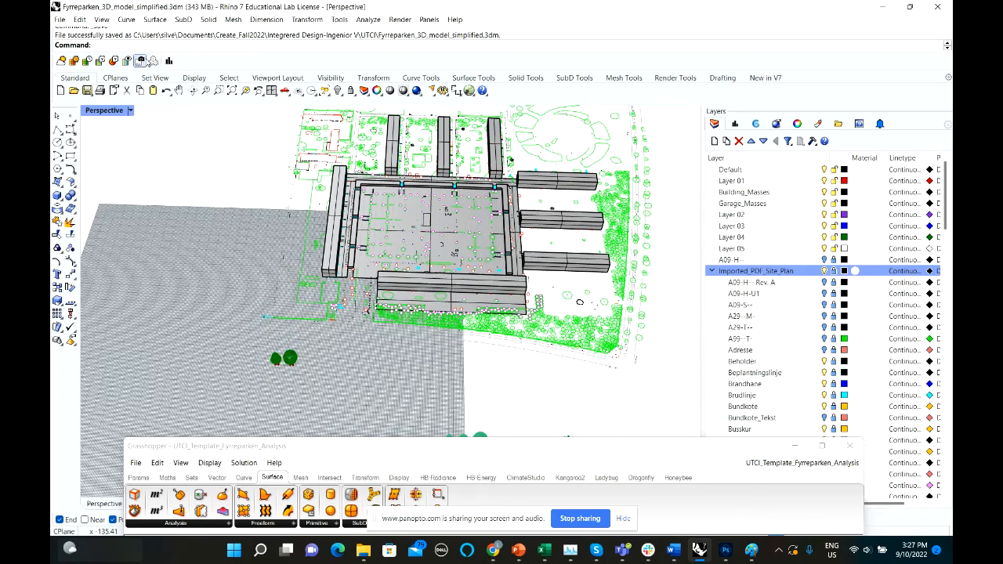
Set ShowWorldAxes and ShowGridAxes to Yes for the active viewport with the Grid command
left_click(140, 61)
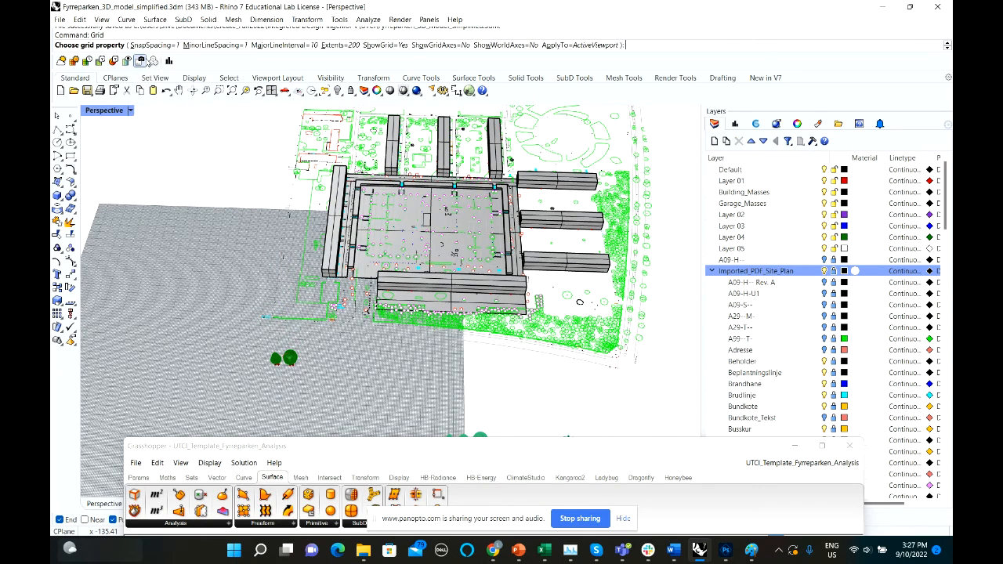
left_click(507, 44)
left_click(459, 49)
right_click_drag(312, 337, 251, 337)
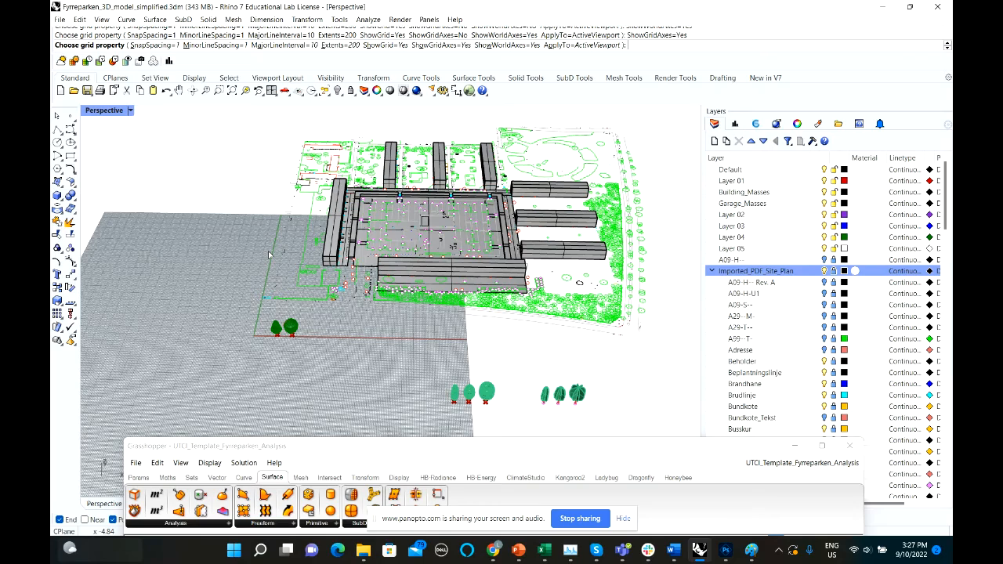
right_click_drag(331, 288, 596, 302)
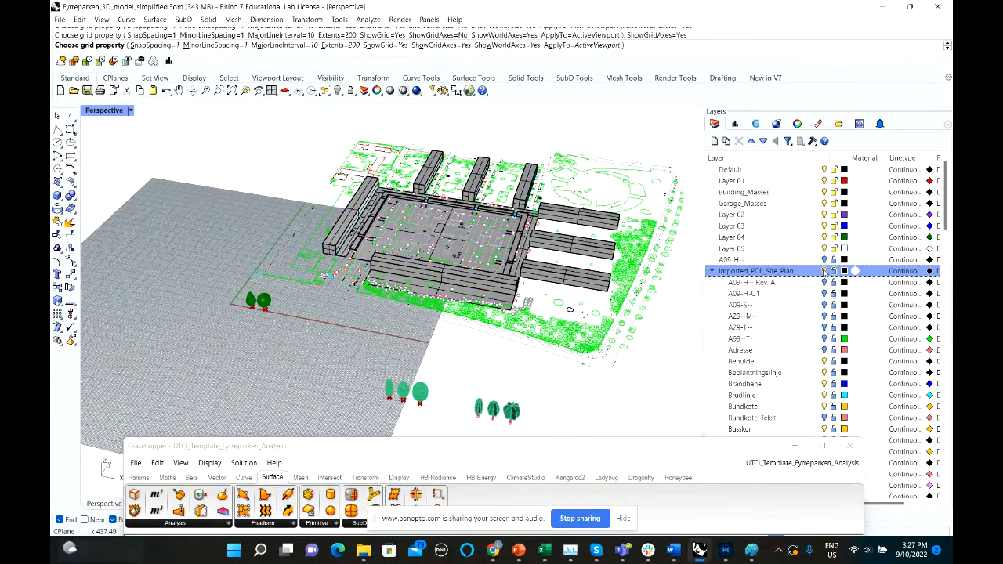
Turn off the Imported_PDF_Site_Plan layer and collapse its sublayers
left_click(712, 272)
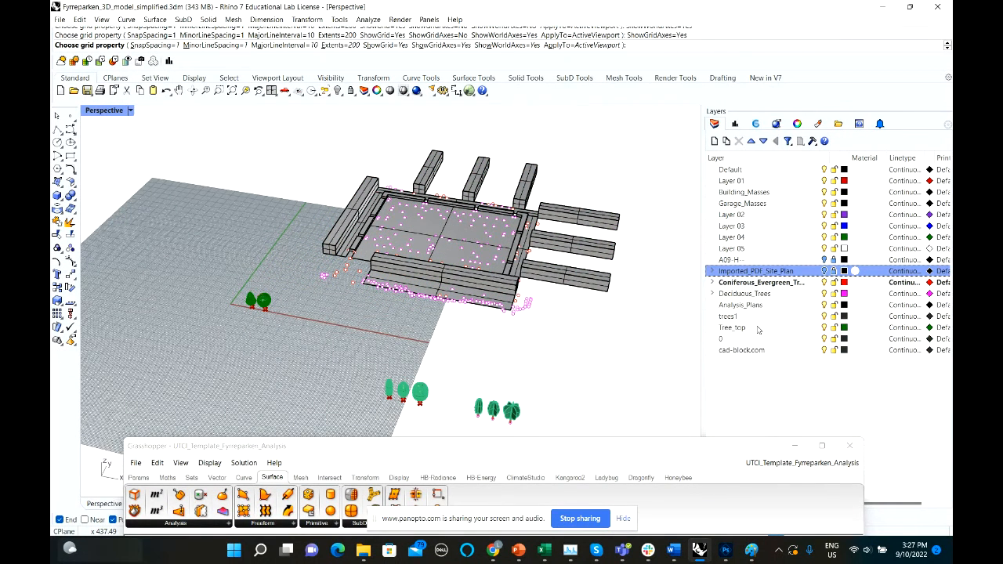
right_click_drag(419, 285, 390, 251)
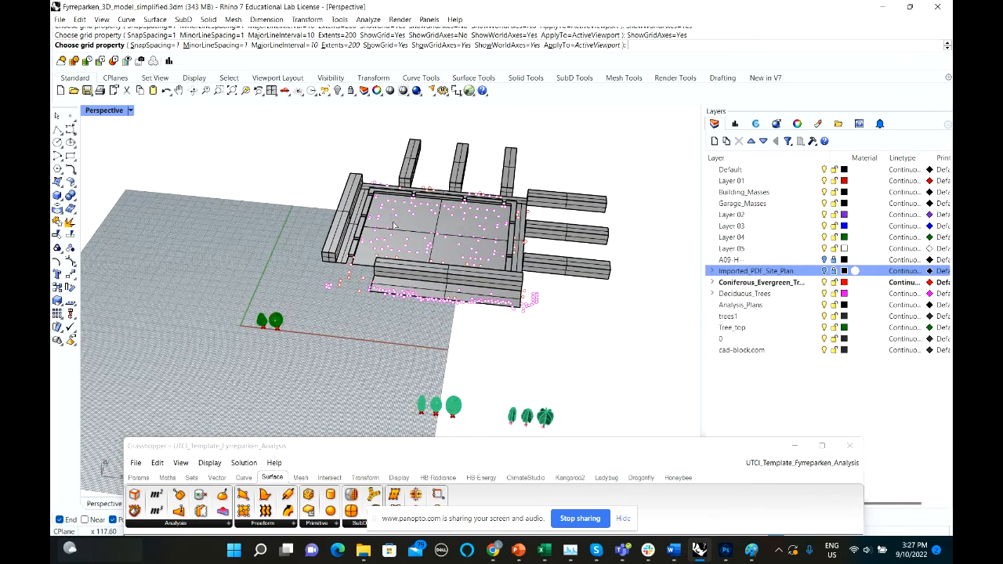
right_click_drag(553, 246, 489, 226)
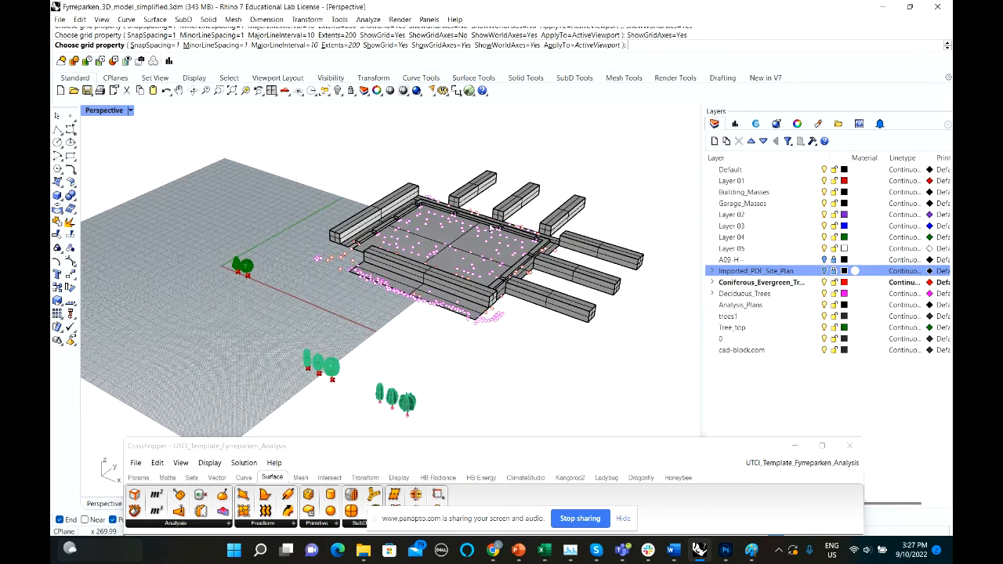
Inspect the two dark green sample trees beside the grid origin at close range
scroll(489, 229, "up", 8)
scroll(487, 235, "down", 6)
scroll(485, 244, "down", 3)
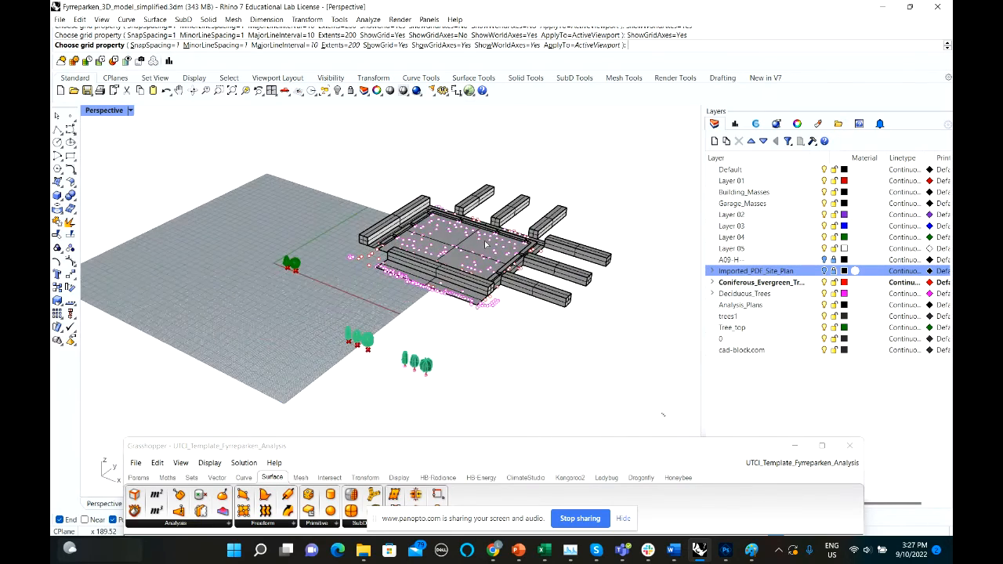
scroll(365, 289, "up", 5)
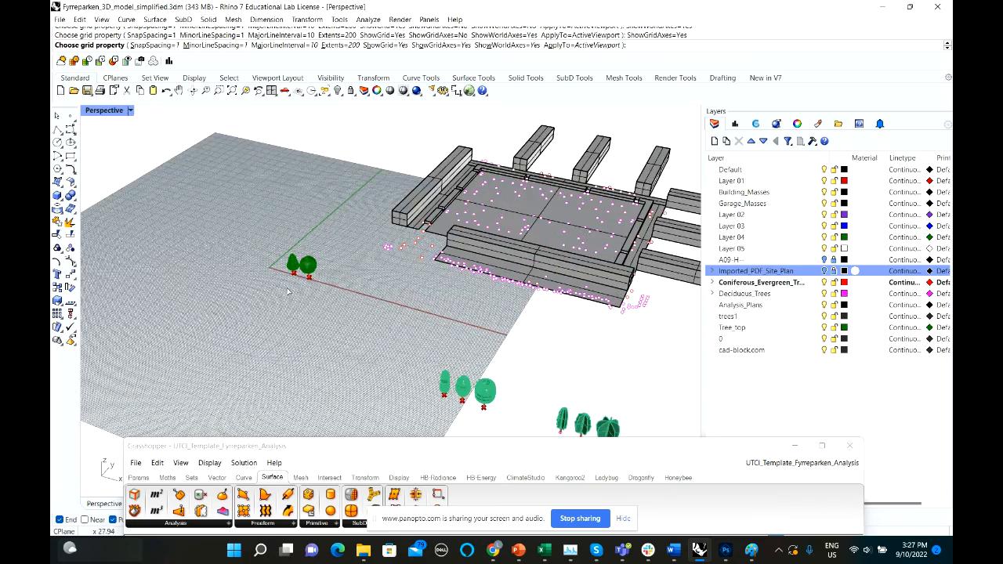
scroll(313, 283, "up", 6)
scroll(347, 278, "down", 7)
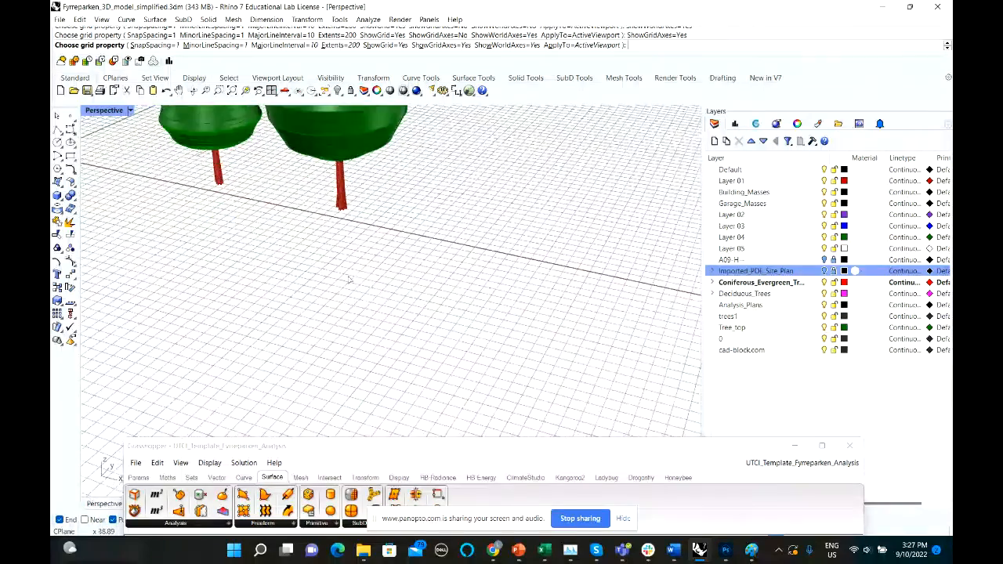
scroll(383, 282, "up", 4)
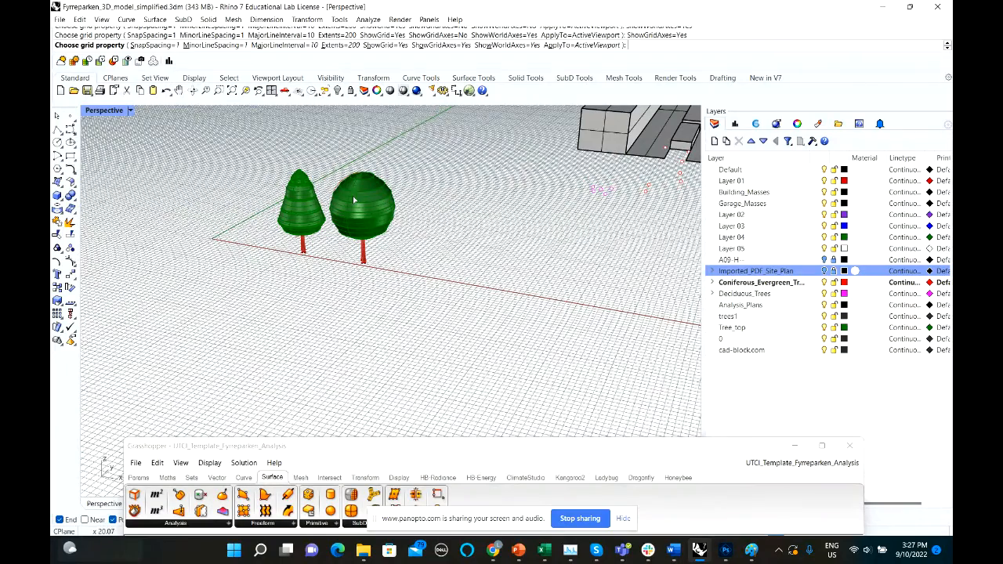
Compare the two dark green sample trees at the origin with the lighter green sample trees further along the red axis
scroll(321, 232, "down", 3)
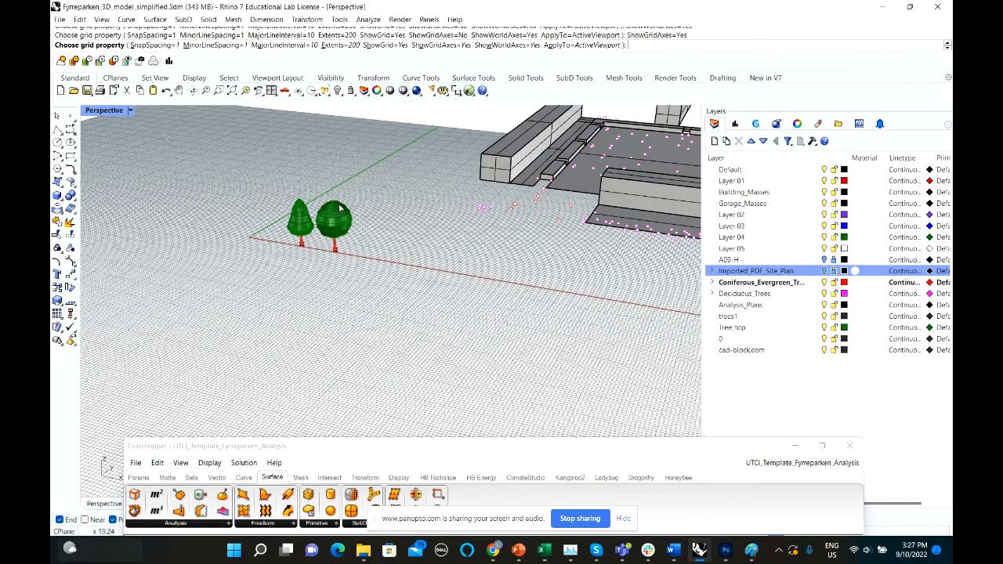
scroll(313, 262, "down", 2)
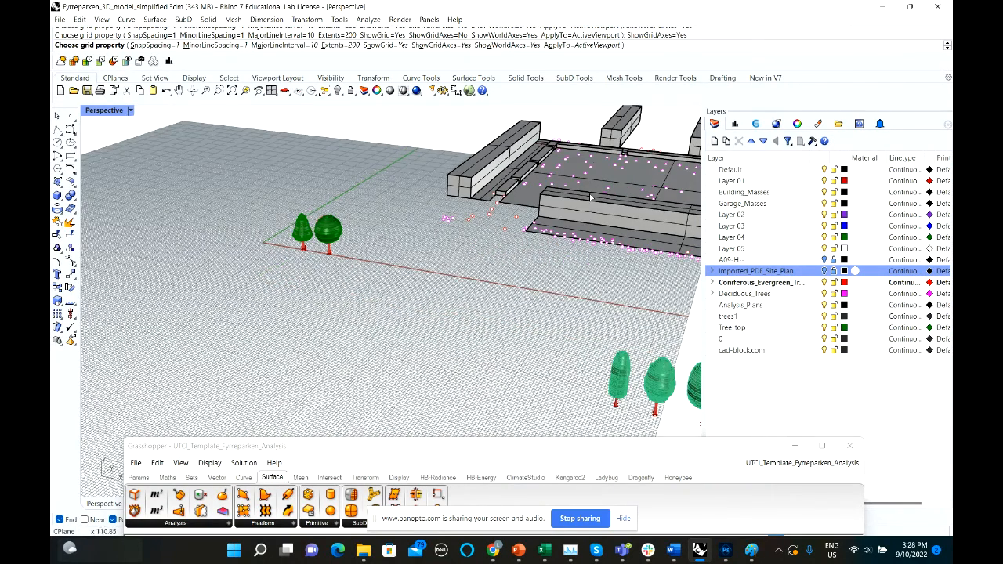
scroll(333, 202, "down", 5)
scroll(431, 180, "up", 8)
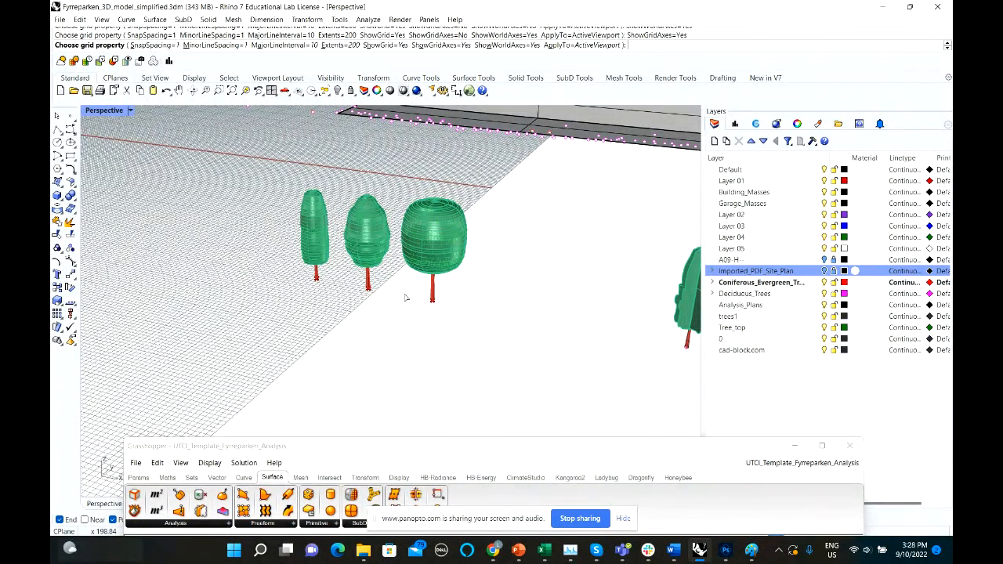
scroll(317, 282, "down", 2)
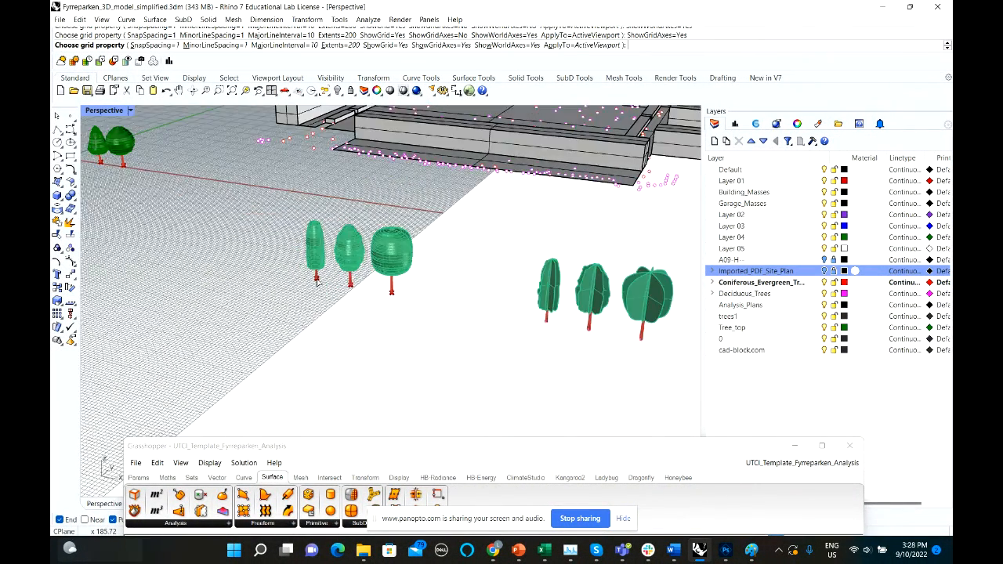
scroll(472, 272, "down", 3)
scroll(151, 159, "up", 3)
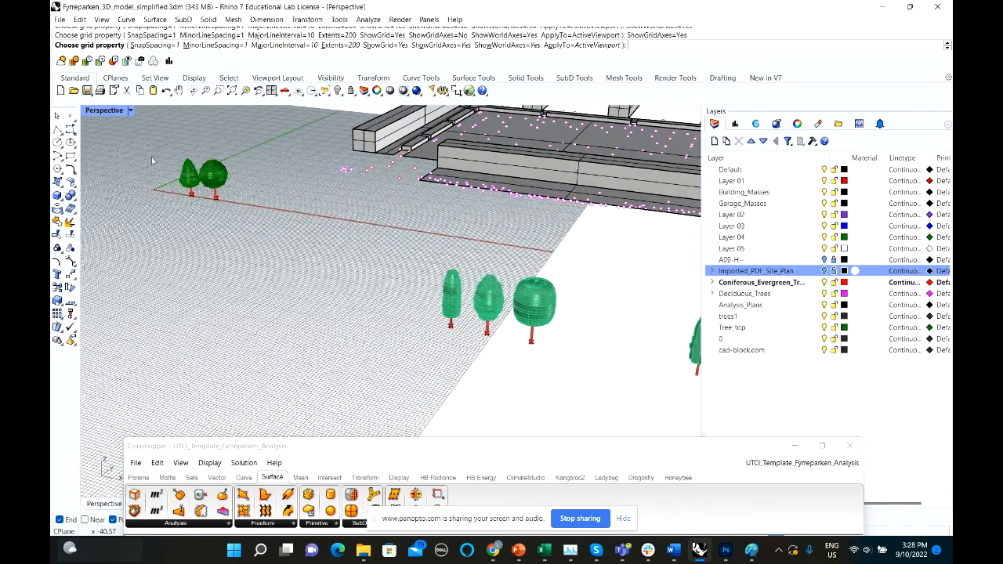
scroll(224, 182, "down", 3)
scroll(558, 300, "up", 3)
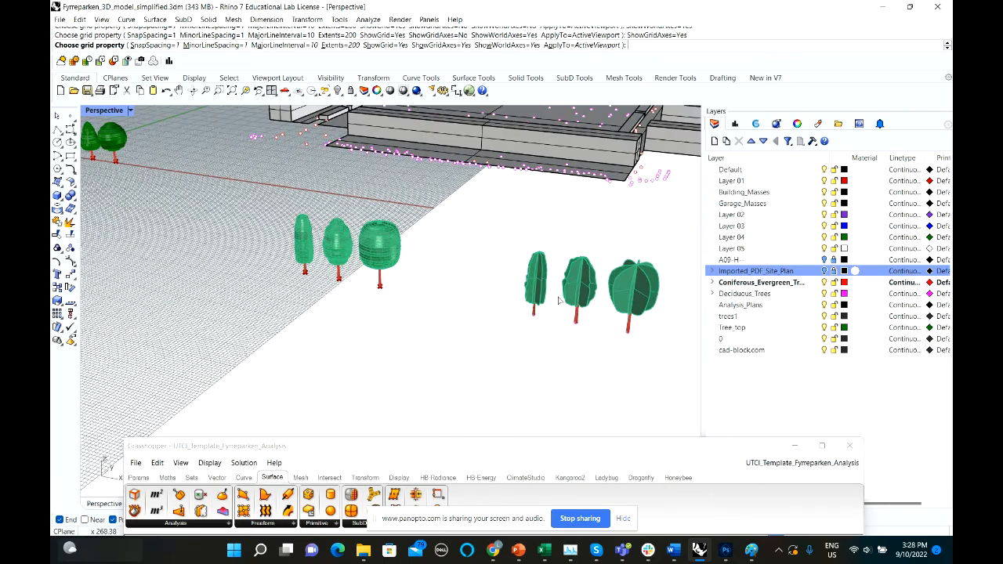
Inspect the three sample trees built from crossed planes at close range and in relation to the solid-crown trees
right_click_drag(572, 276, 400, 311)
scroll(315, 325, "up", 5)
scroll(331, 316, "down", 3)
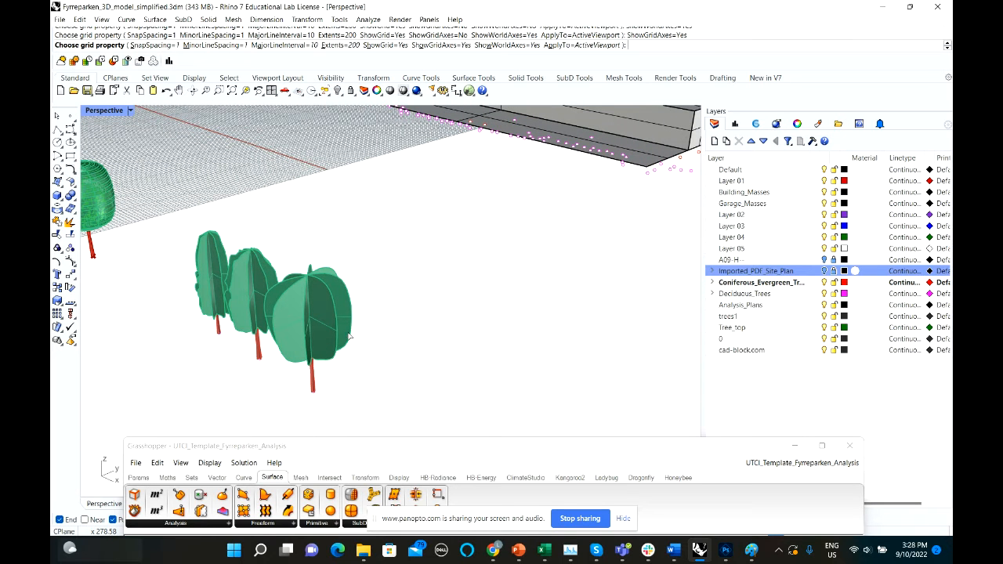
scroll(328, 335, "down", 3)
scroll(430, 355, "down", 2)
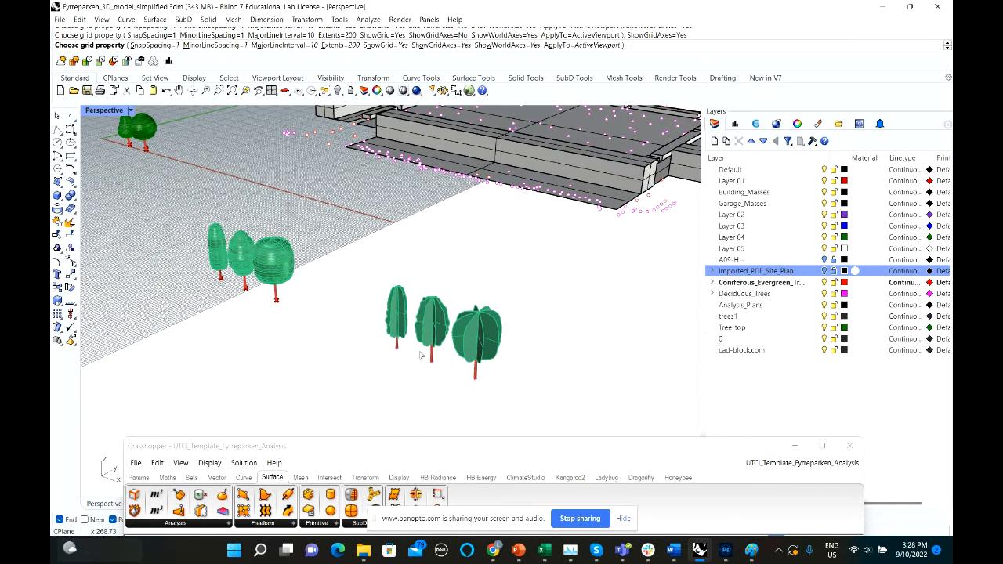
right_click_drag(359, 295, 450, 316)
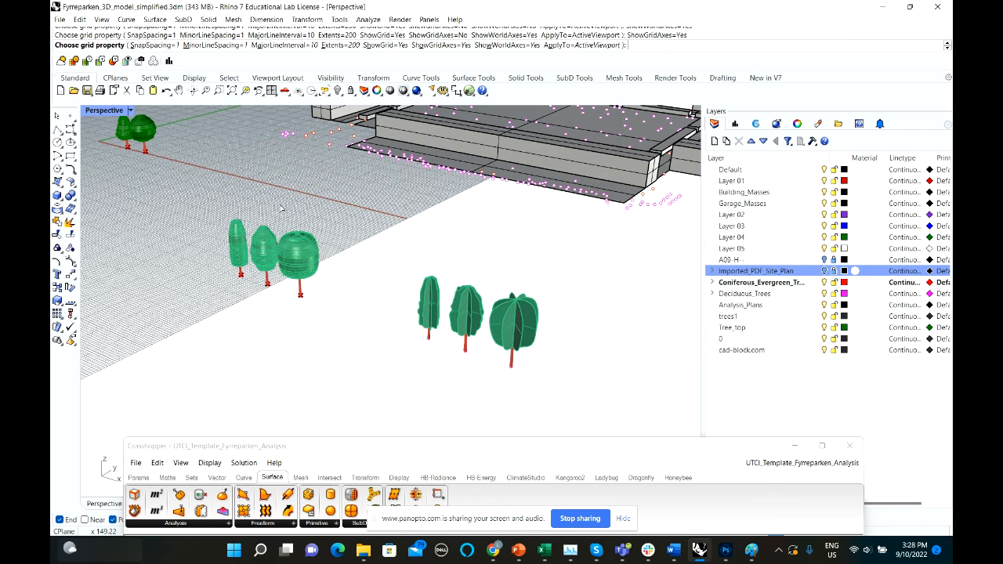
Examine from several angles how the three groups of sample trees sit relative to the grid axes and the building masses
right_click_drag(436, 274, 549, 283)
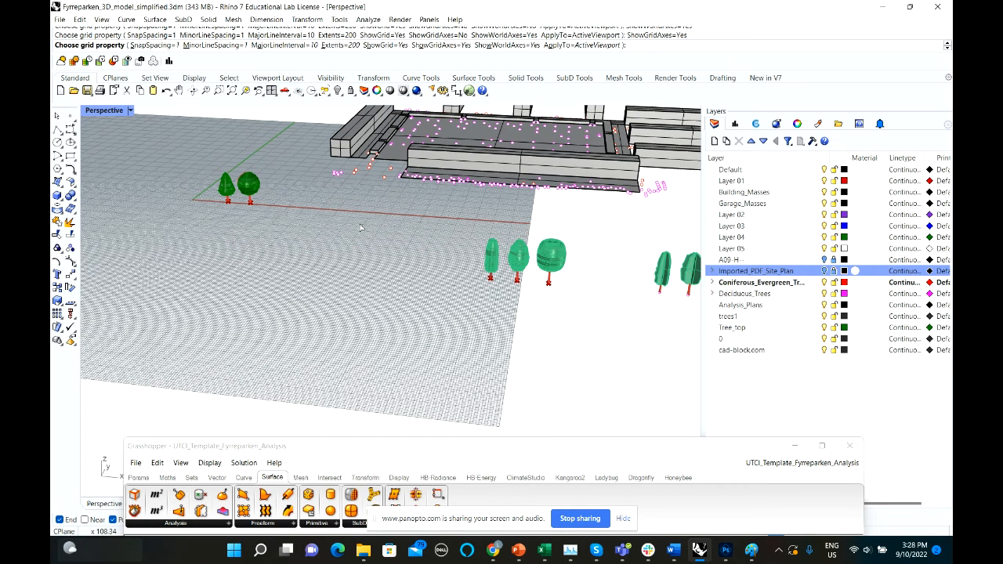
right_click_drag(359, 212, 314, 318)
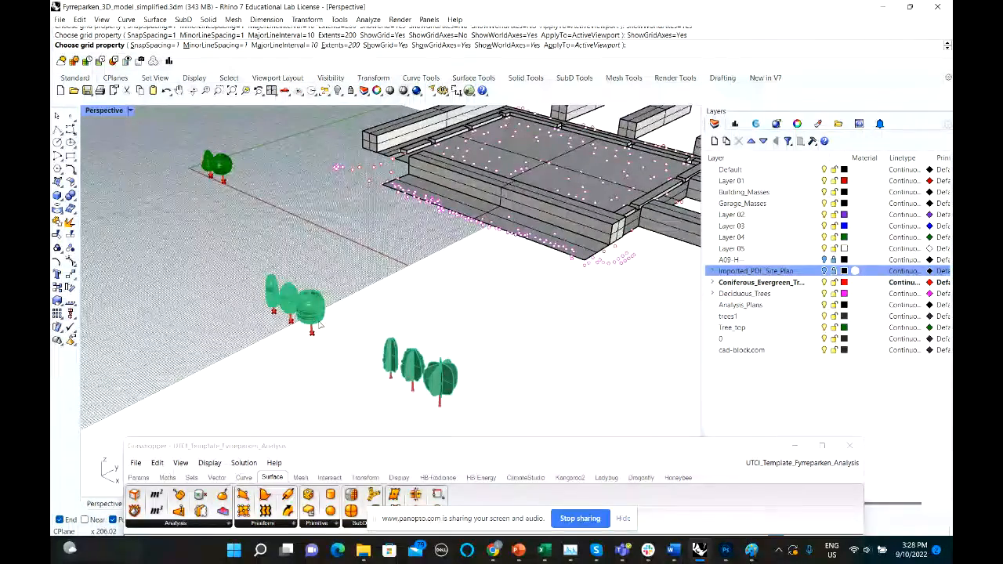
right_click_drag(441, 305, 328, 282)
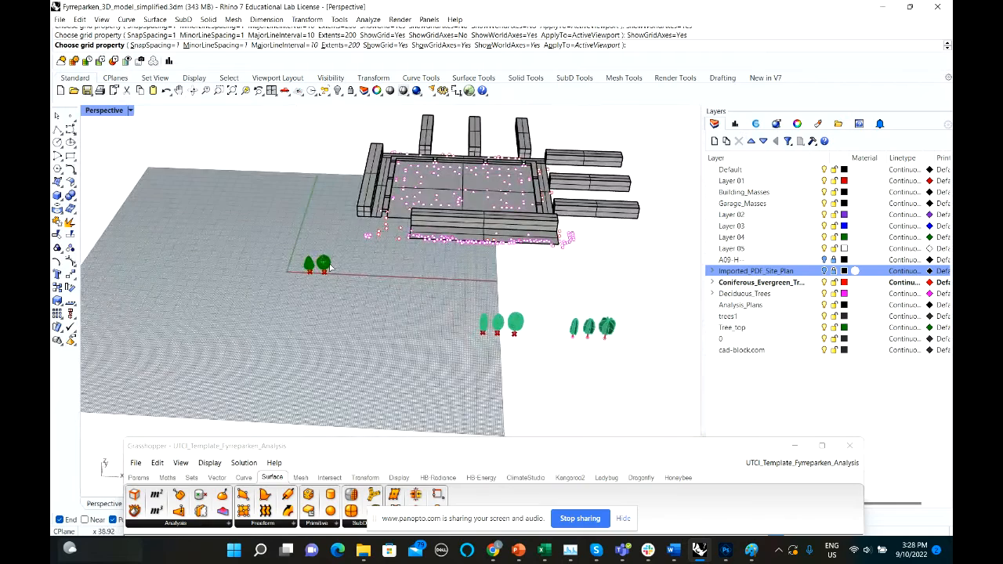
right_click_drag(494, 288, 462, 277)
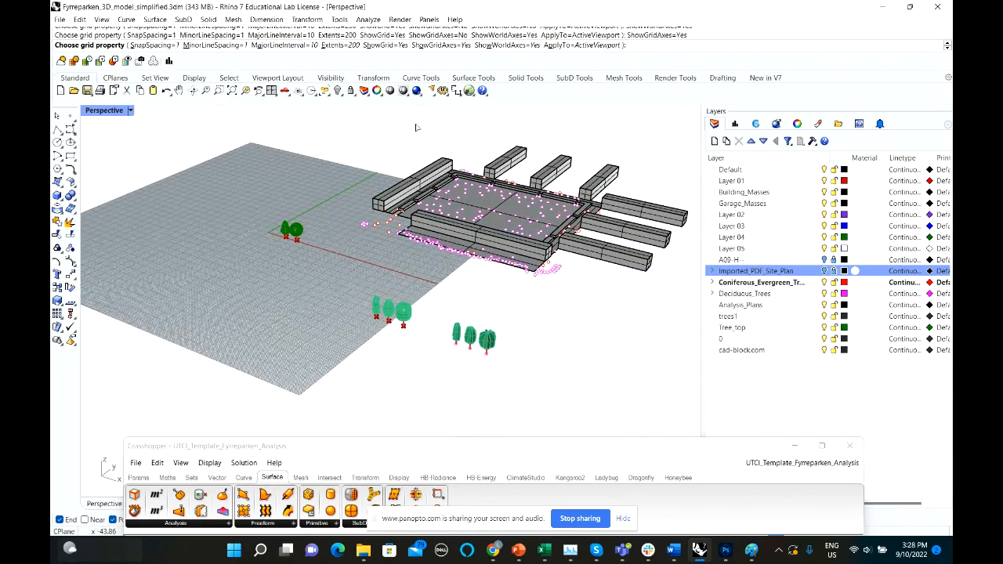
Turn the Building_Masses layer off and on again to check which volumes it holds
left_click(785, 193)
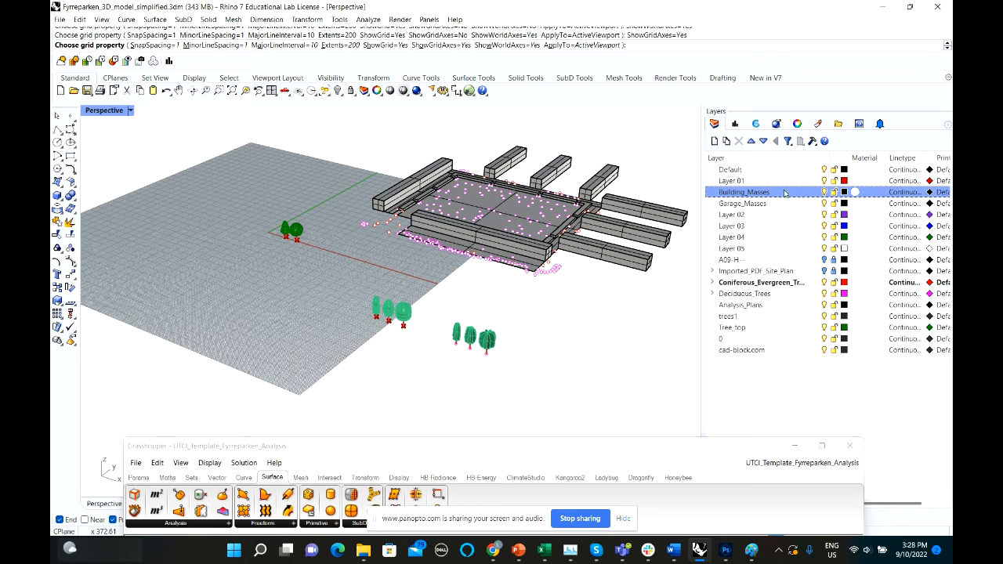
left_click(825, 192)
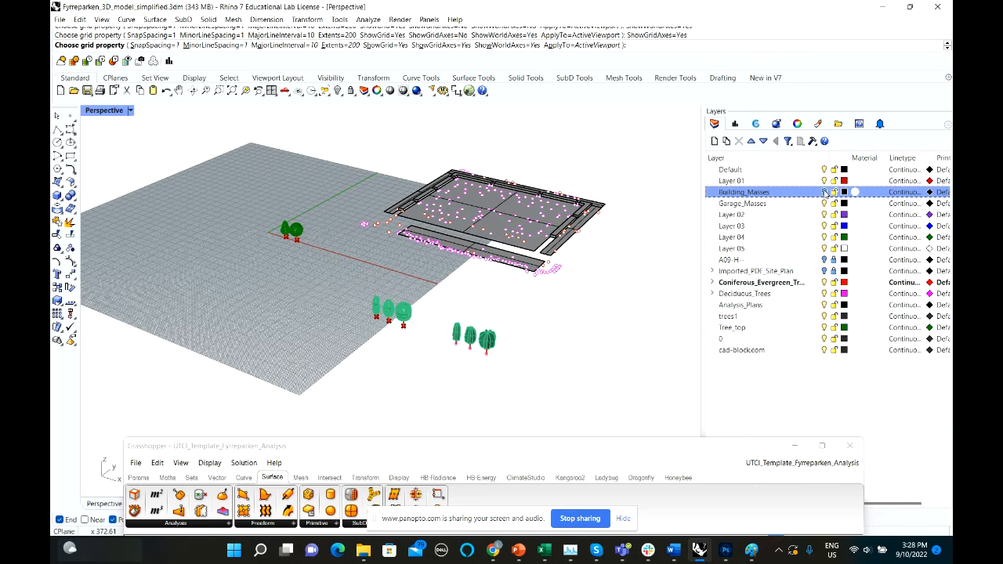
left_click(825, 192)
Select the Garage_Masses layer and examine the low garage volumes around the courtyard up close
left_click(811, 205)
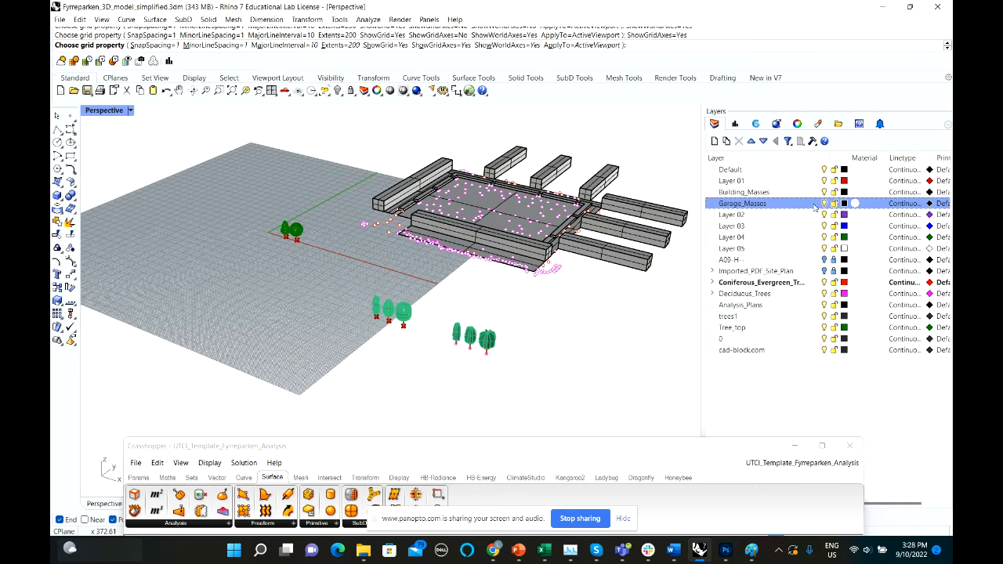
scroll(552, 203, "up", 5)
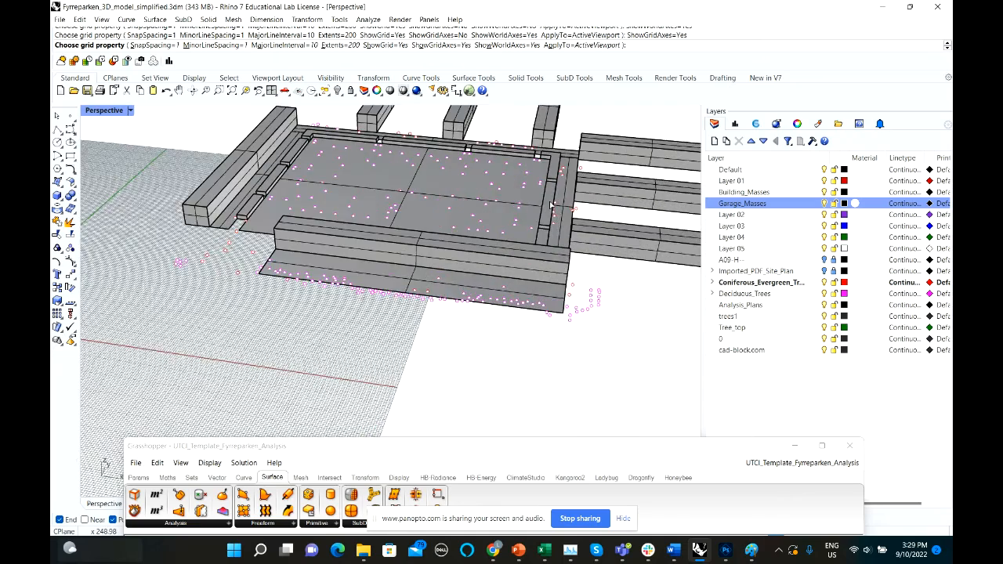
right_click_drag(552, 202, 524, 212)
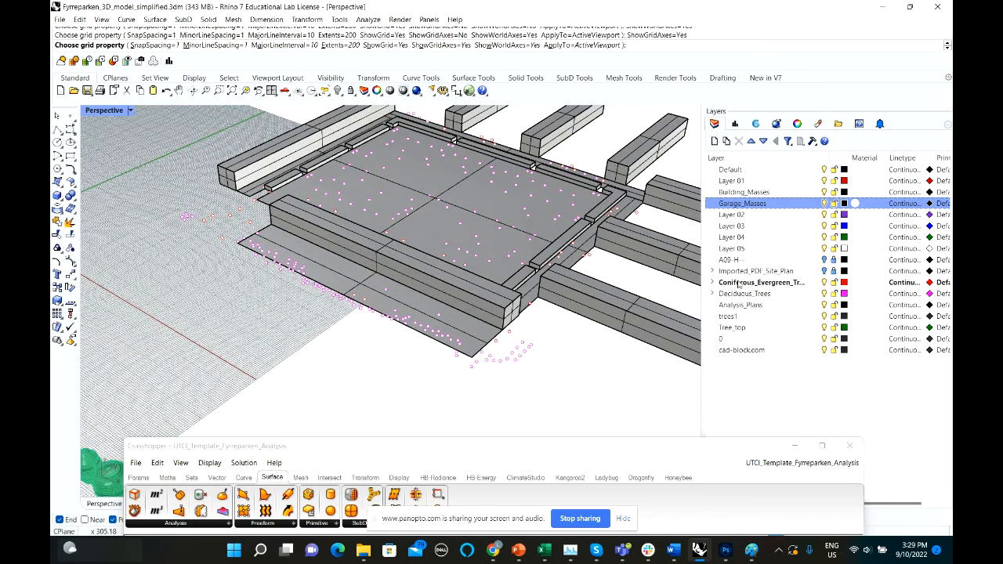
right_click_drag(506, 249, 500, 212)
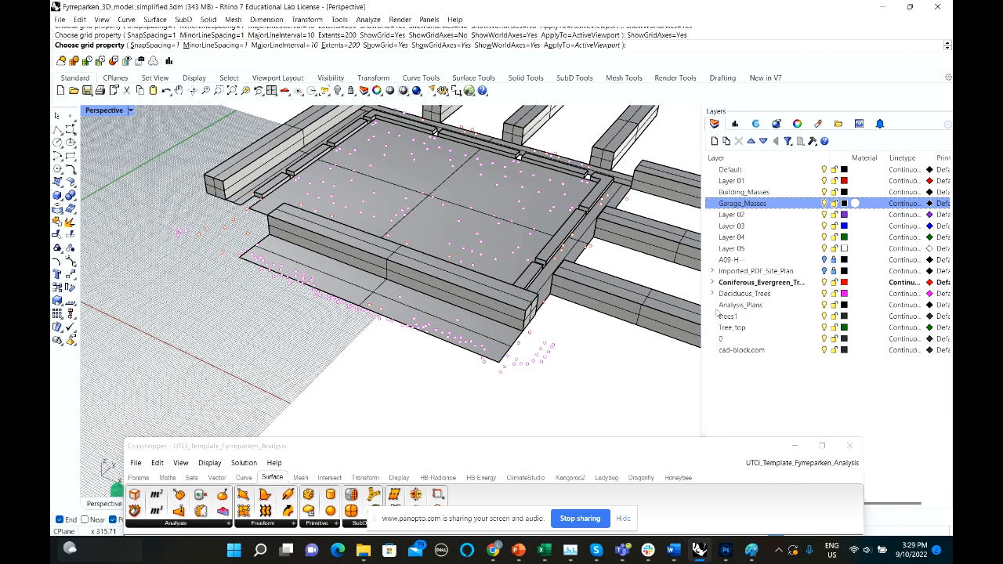
Toggle the Analysis_Plans layer's visibility repeatedly to identify the ground surfaces on it, leaving the layer turned on
left_click(823, 306)
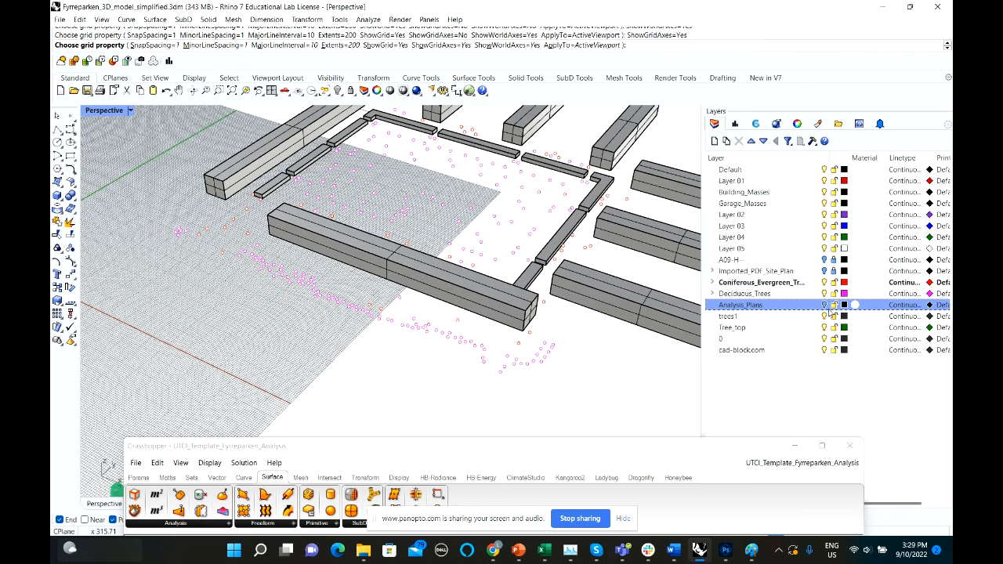
left_click(825, 307)
left_click(825, 306)
left_click(825, 306)
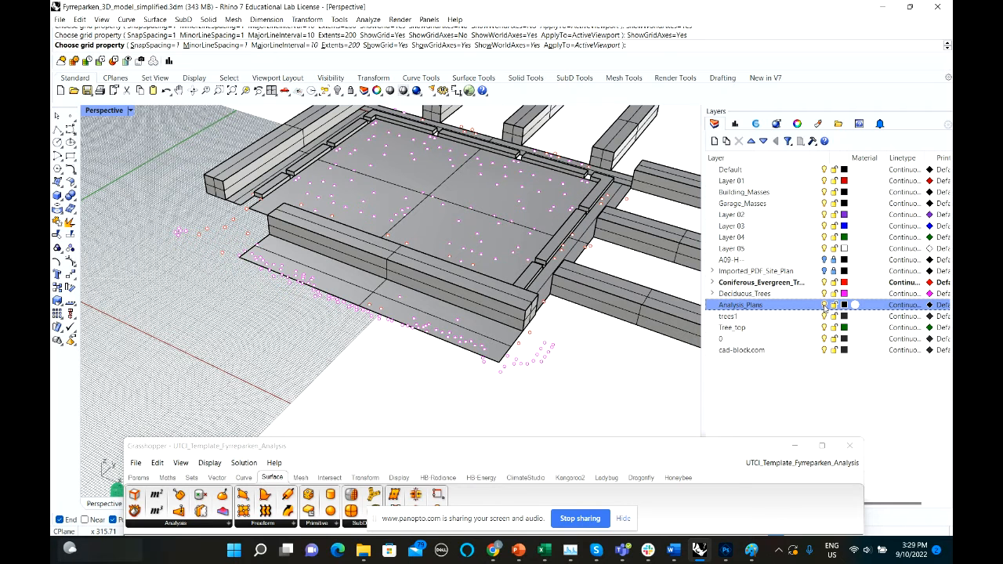
left_click(824, 306)
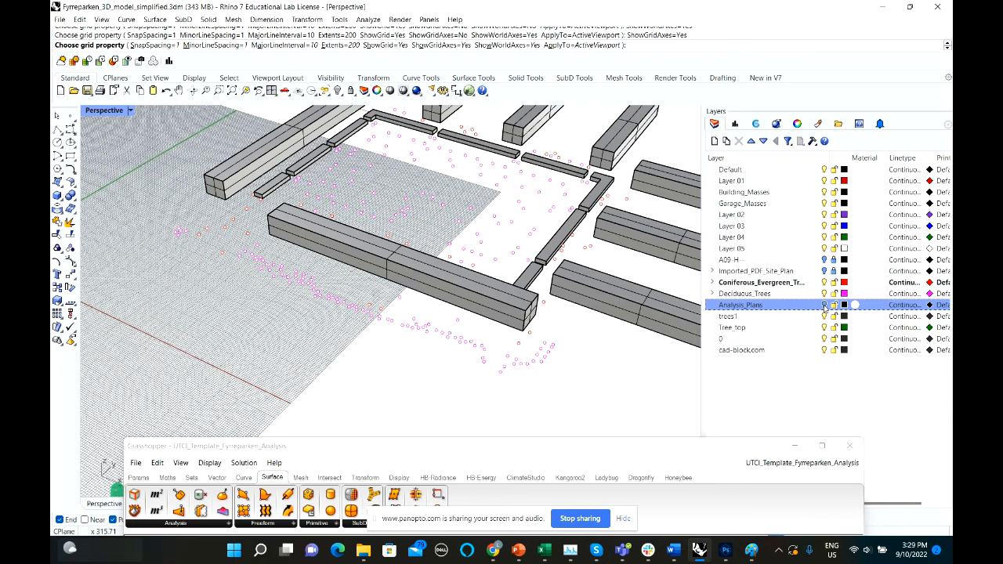
left_click(824, 307)
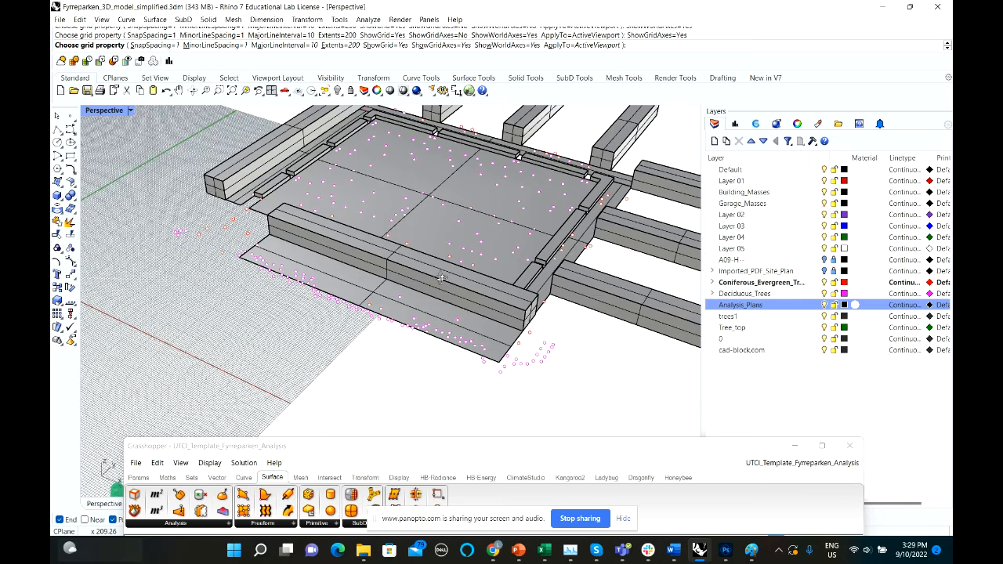
View the analysis surfaces together with the building masses, tree points and sample trees from opposite sides of the model
right_click_drag(435, 274, 514, 285)
scroll(515, 286, "down", 4)
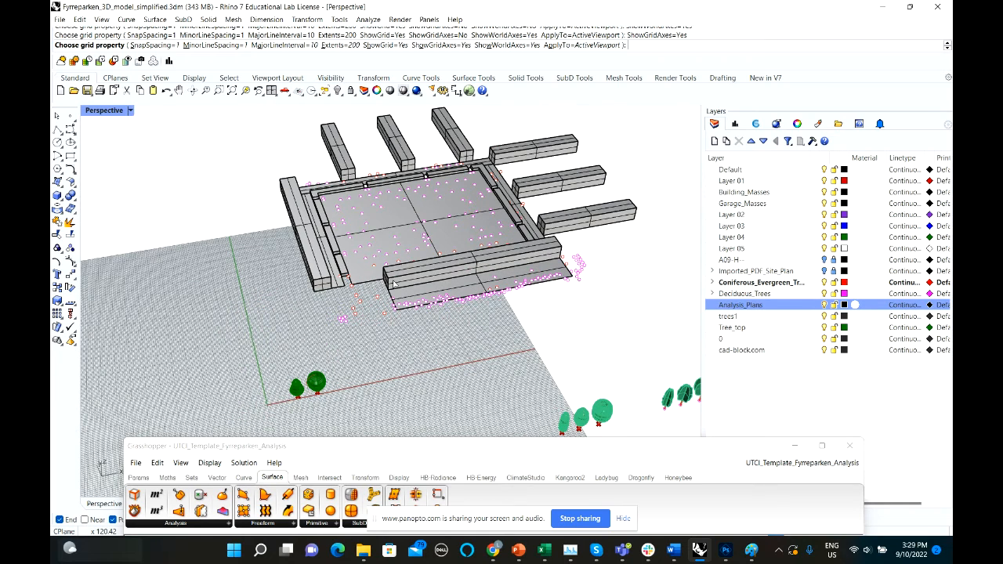
right_click_drag(576, 292, 489, 257)
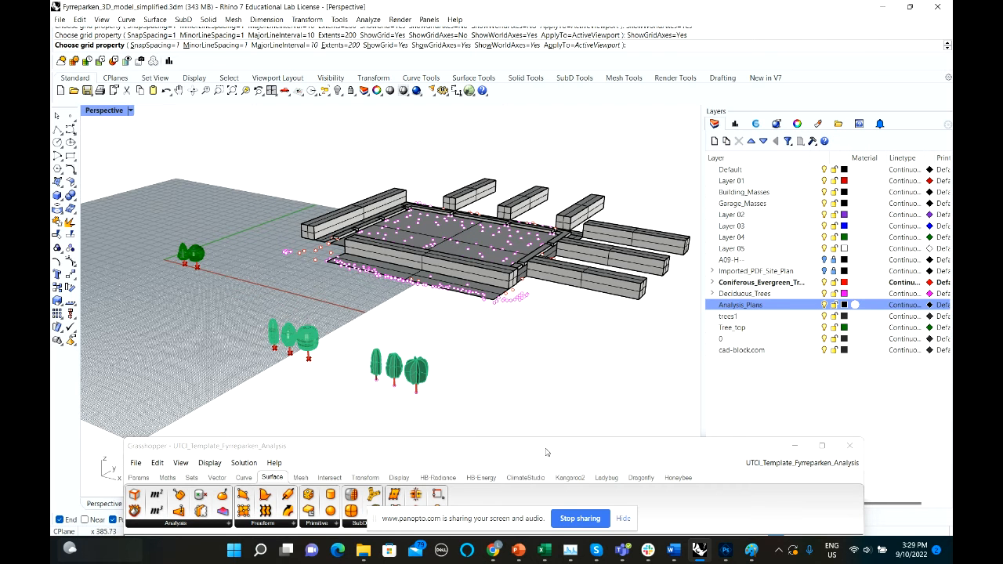
Move the Grasshopper window up over the Rhino viewport to show the full UTCI_Template_Fyrreparken_Analysis definition on its canvas
left_click_drag(539, 451, 725, 26)
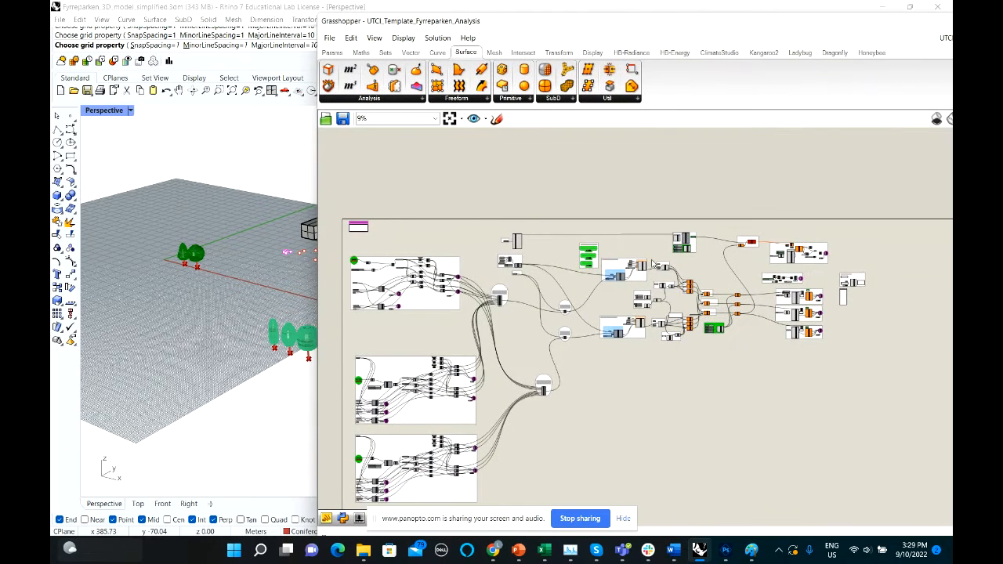
scroll(633, 271, "down", 2)
right_click_drag(641, 334, 595, 288)
scroll(630, 304, "up", 1)
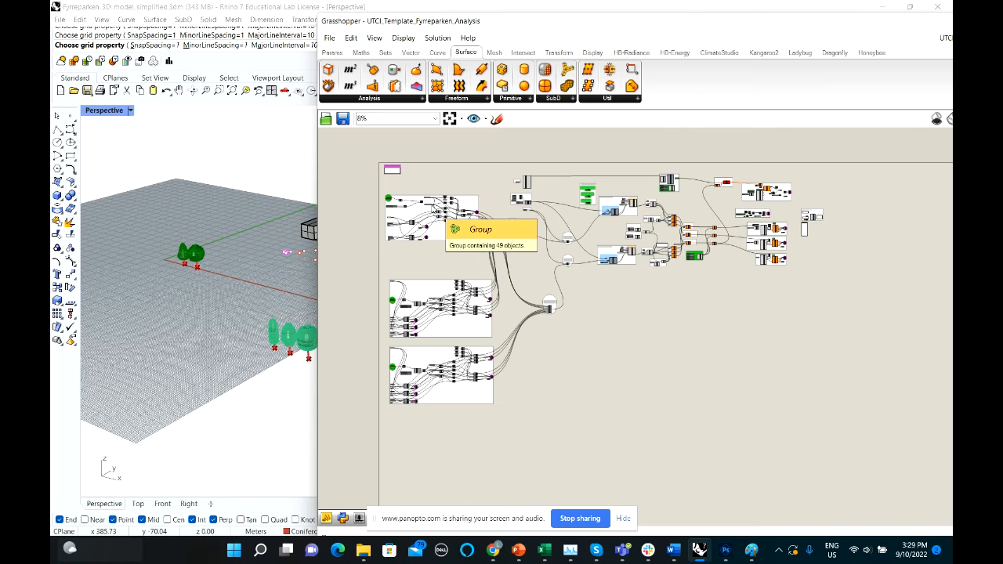
Inspect the Cluster and the Location Non-deciduous Type 2 parameter in the first tree group, and return to the definition overview
scroll(433, 212, "up", 6)
scroll(433, 211, "up", 3)
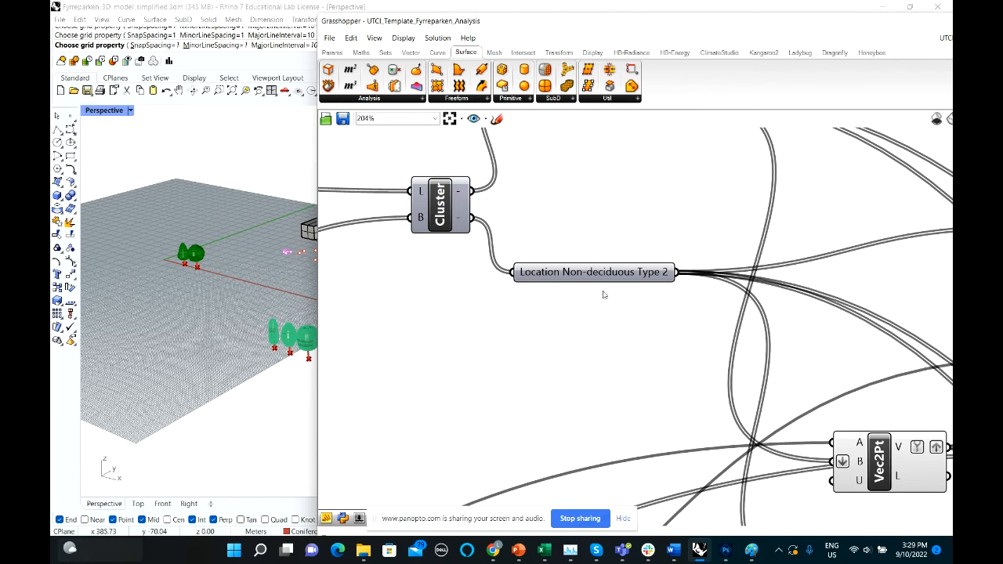
scroll(559, 328, "down", 4)
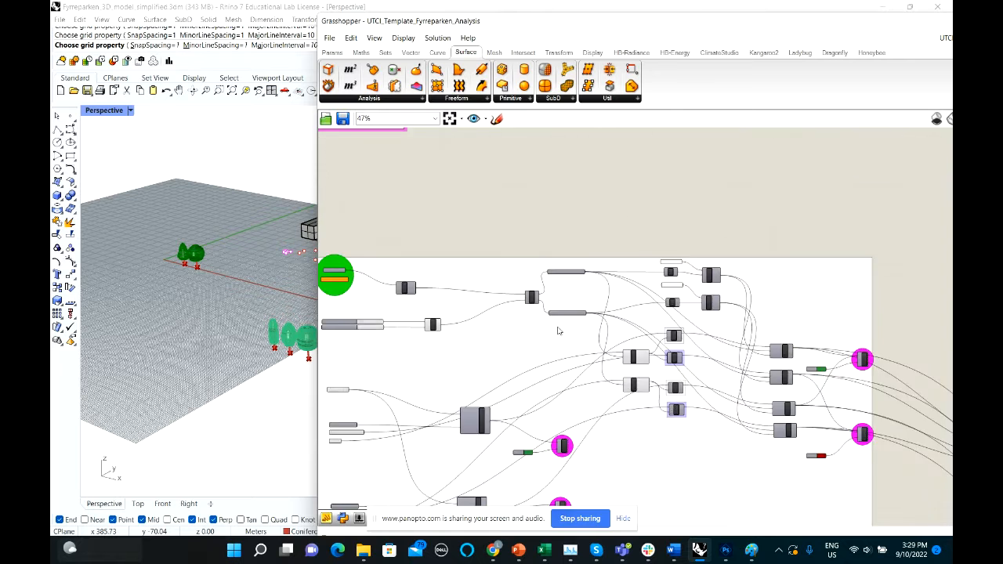
scroll(559, 331, "down", 5)
right_click_drag(609, 357, 533, 273)
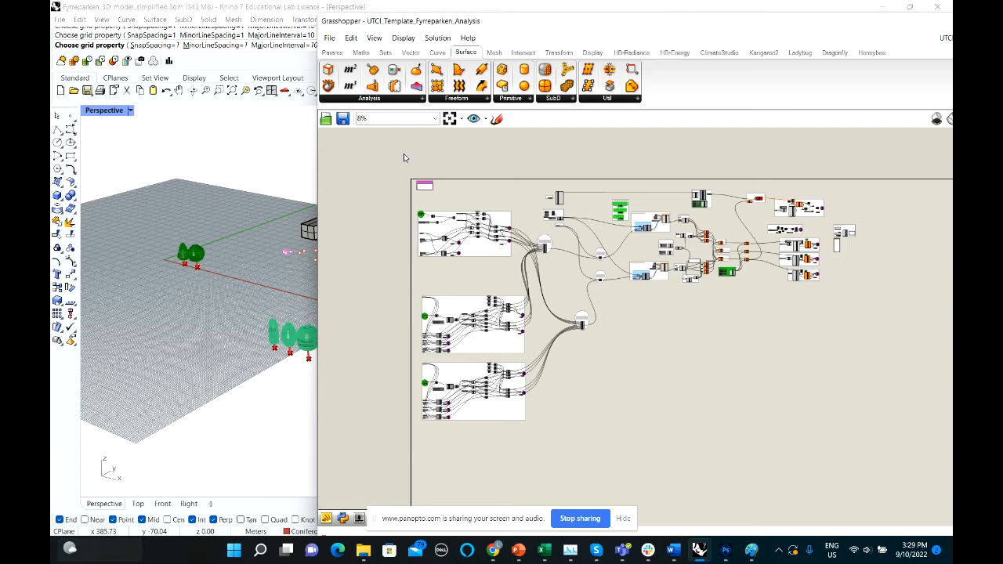
Read the UTCI TEMPLATE title panel and inspect the Random and Scale components in the second tree group
scroll(420, 185, "up", 7)
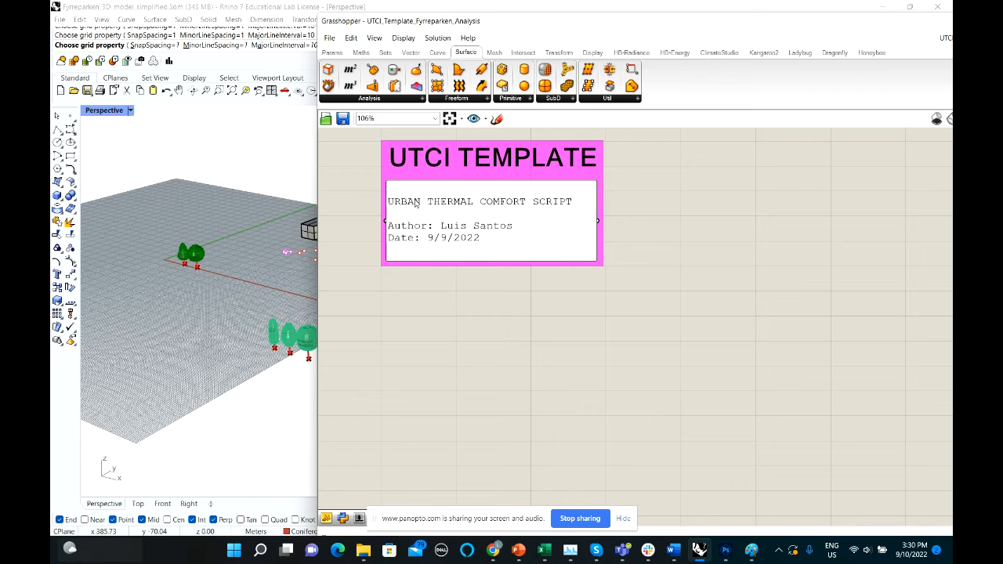
scroll(581, 228, "down", 5)
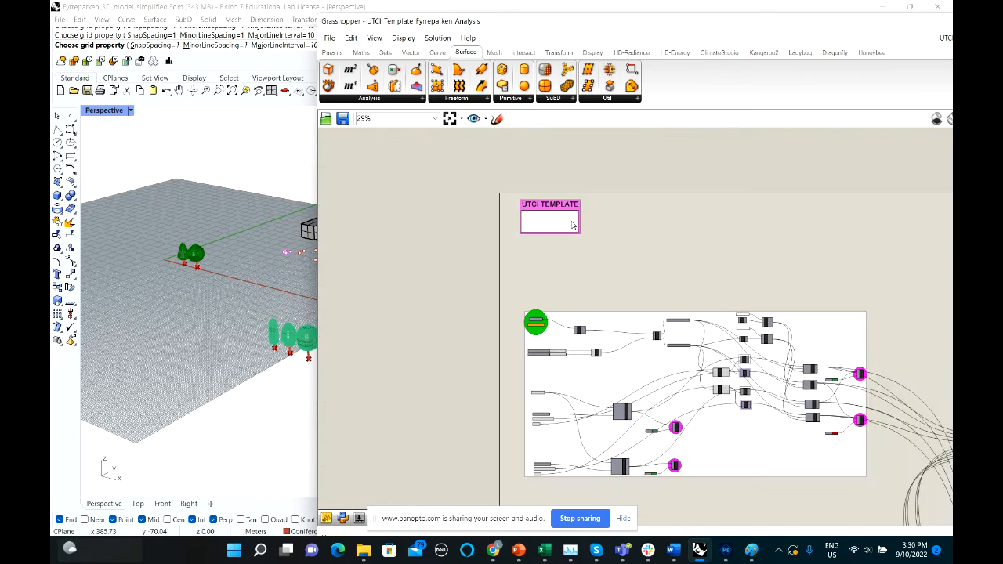
scroll(651, 345, "up", 4)
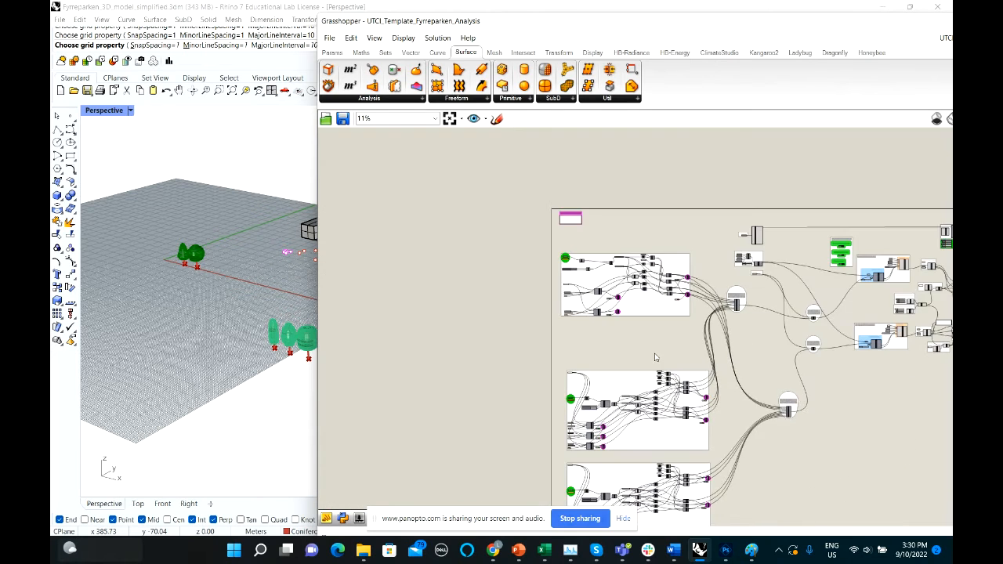
scroll(732, 288, "up", 1)
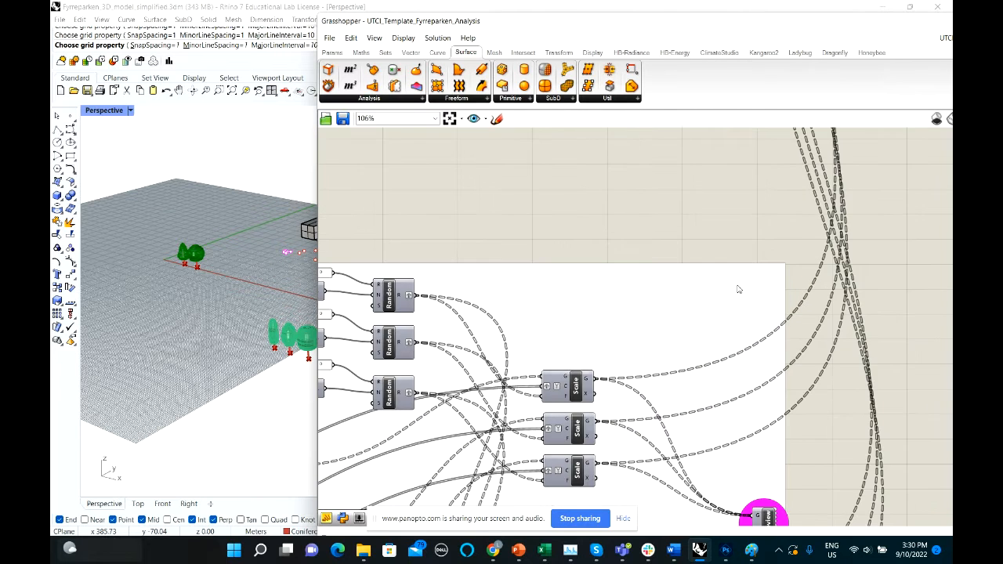
scroll(732, 289, "down", 5)
scroll(558, 309, "down", 4)
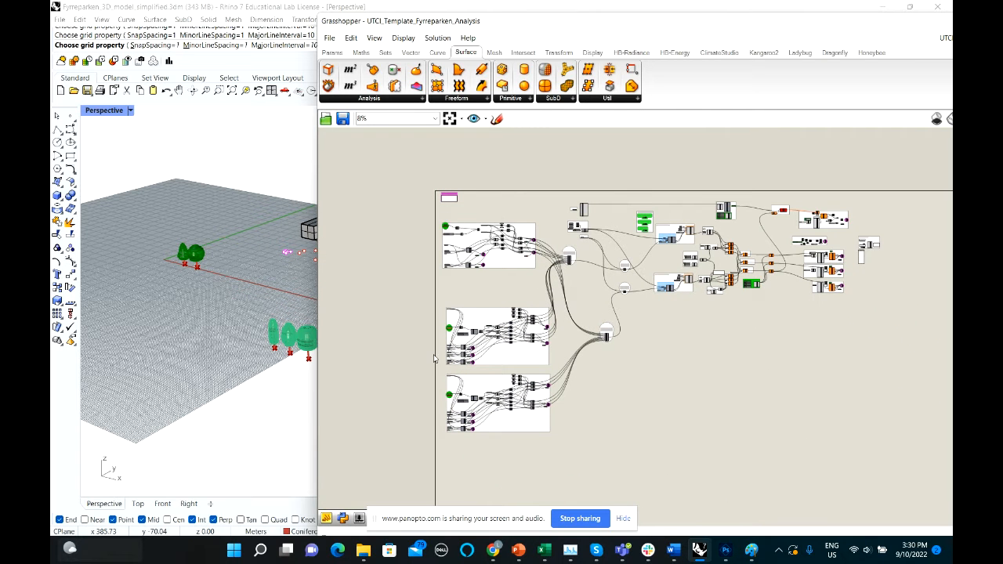
Sketch a freehand outline around the tree groups and vegetation inputs, and circle the Building Context group
left_click(497, 118)
mouse_move(445, 225)
left_mouse_down()
mouse_move(594, 229)
mouse_move(580, 357)
mouse_move(605, 317)
mouse_move(627, 365)
mouse_move(580, 448)
mouse_move(453, 469)
mouse_move(441, 355)
mouse_move(448, 226)
left_mouse_up()
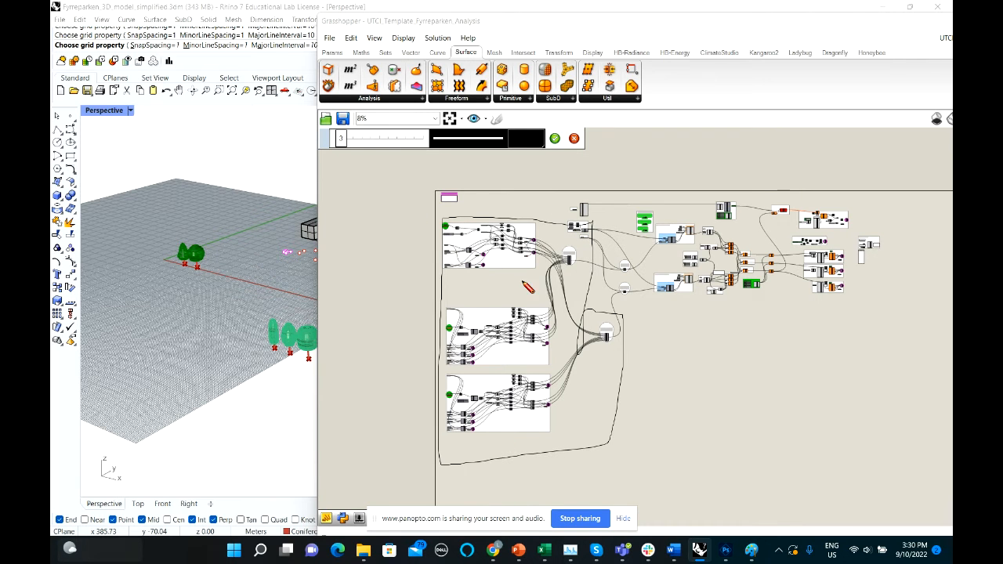
scroll(586, 229, "up", 7)
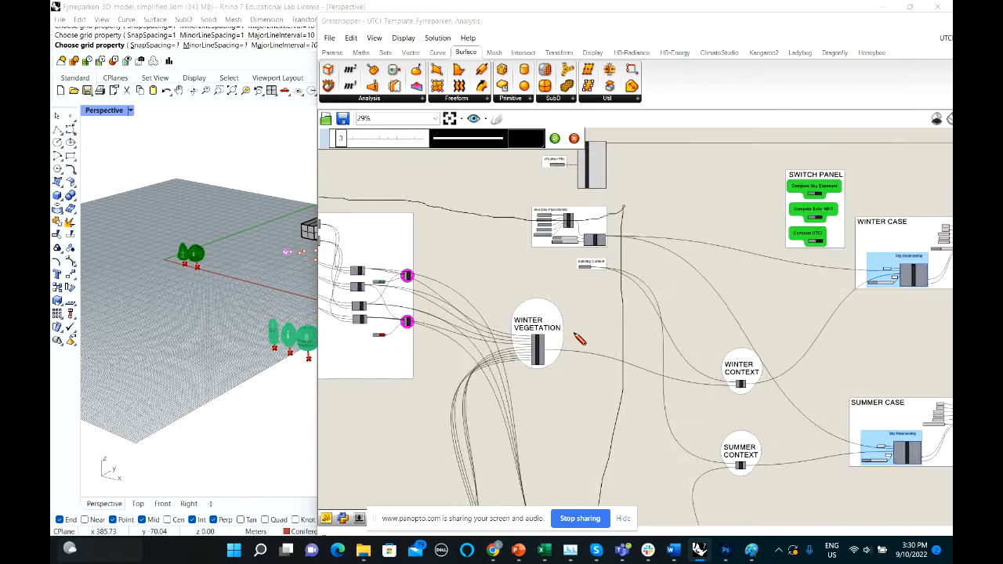
scroll(632, 322, "down", 1)
mouse_move(622, 227)
left_mouse_down()
mouse_move(593, 262)
mouse_move(633, 226)
mouse_move(592, 233)
left_mouse_up()
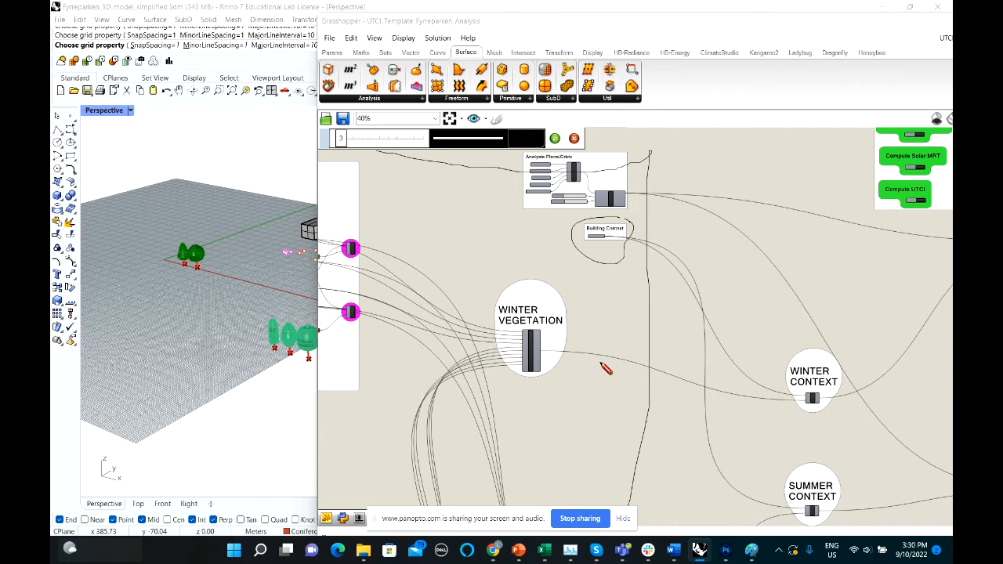
Inspect the Analysis Plans/Grids group beside Building Context, and discard the freehand markup on the canvas
scroll(603, 360, "down", 3)
scroll(602, 238, "up", 2)
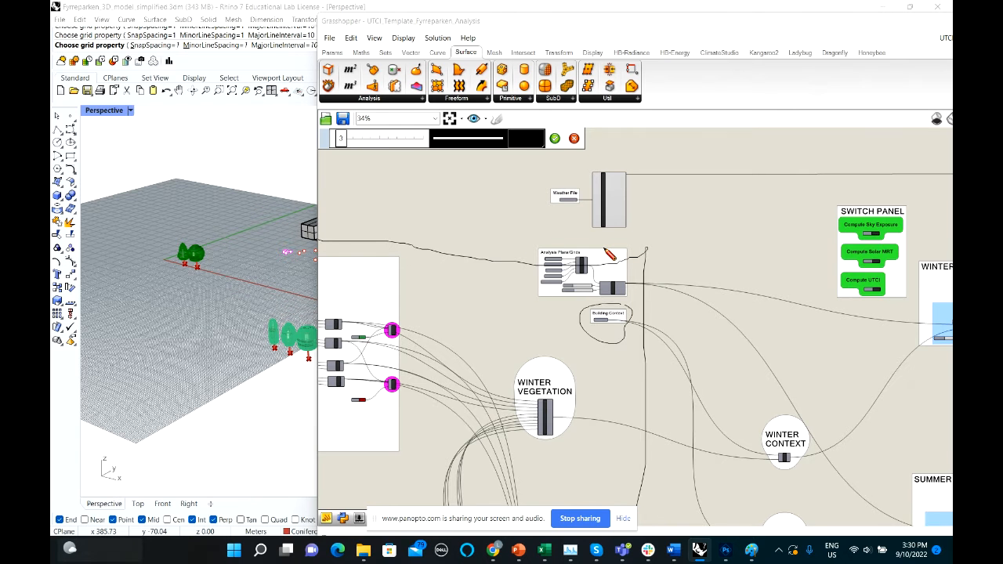
scroll(610, 251, "up", 5)
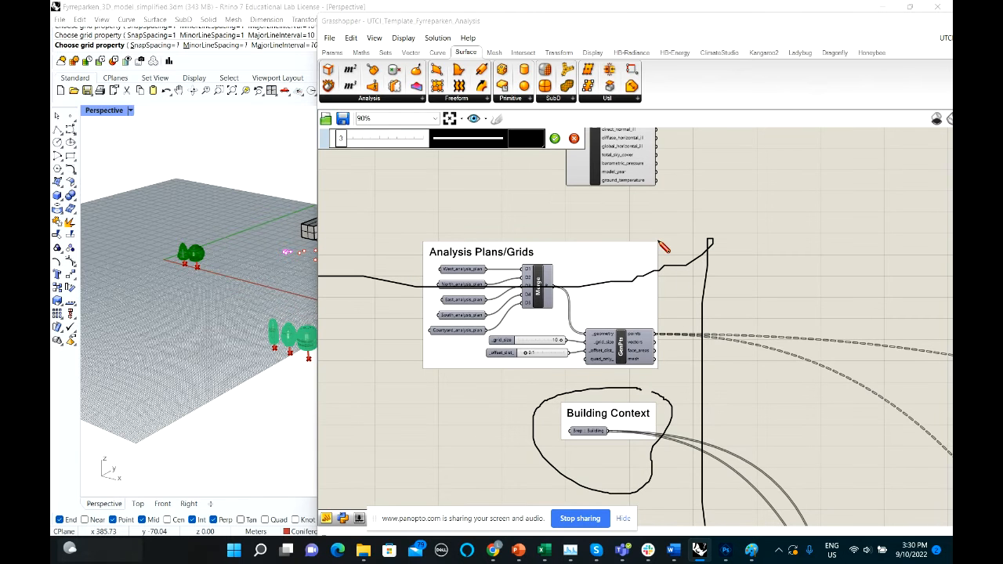
scroll(693, 312, "down", 3)
scroll(693, 312, "down", 5)
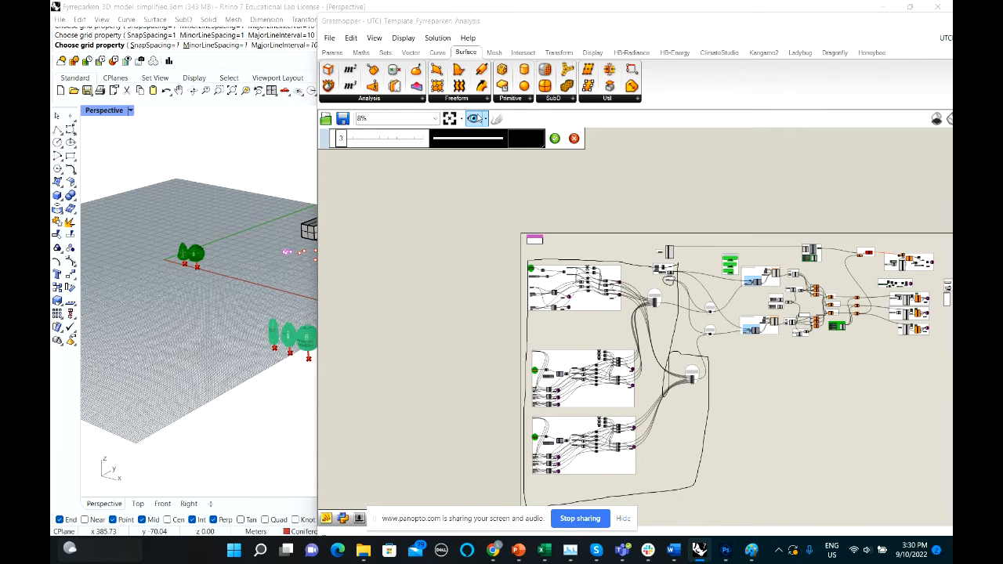
scroll(471, 211, "down", 2)
left_click(575, 137)
scroll(575, 261, "up", 1)
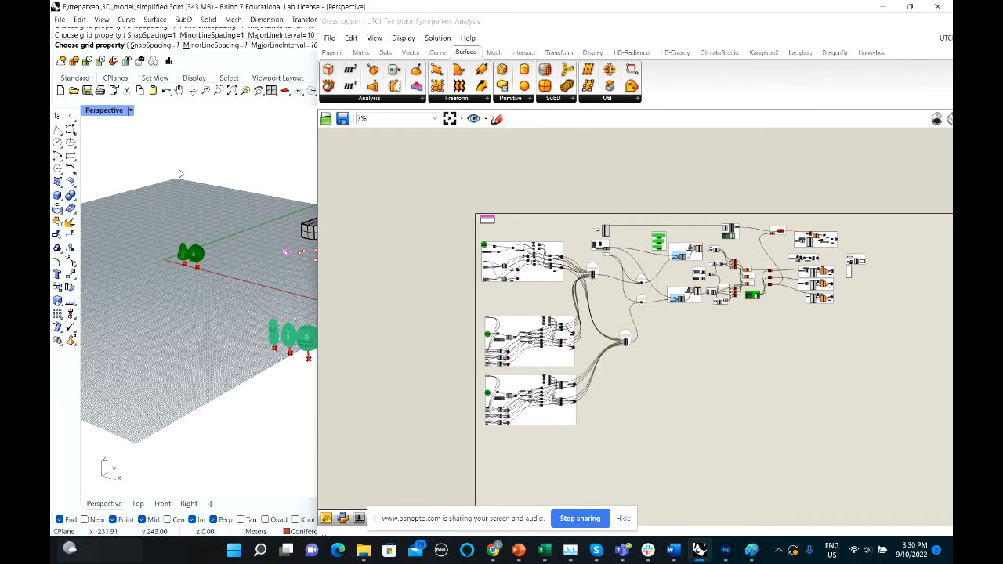
right_click_drag(689, 355, 593, 329)
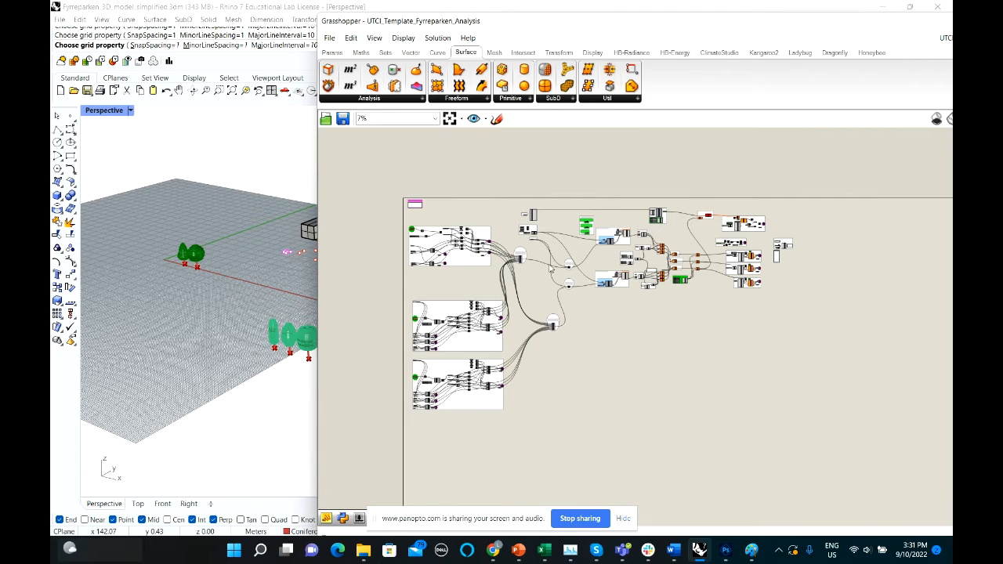
Sketch two vertical lines joined by a double-headed arrow marking the extent of the middle computation section, and discard the markup
left_click(496, 119)
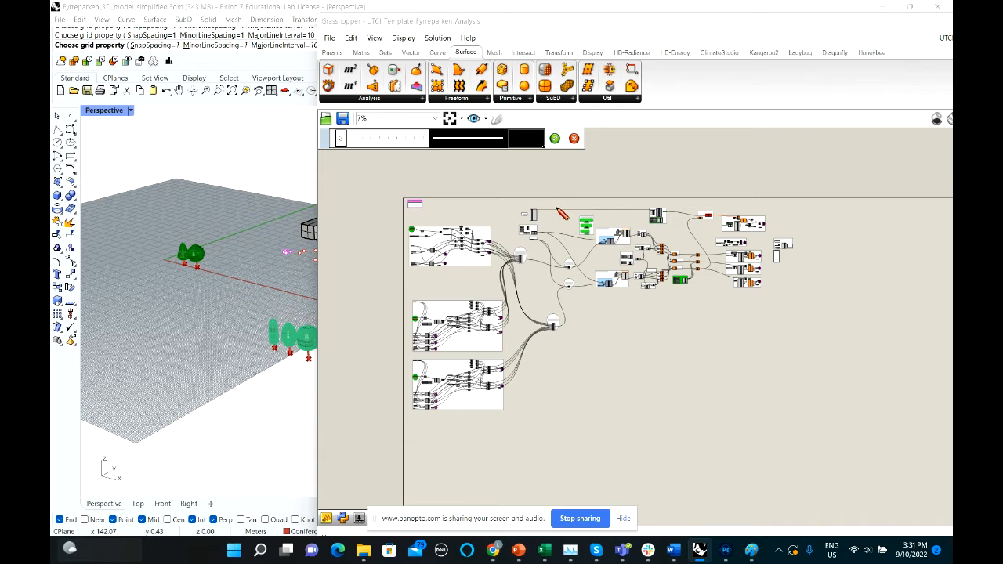
left_click_drag(555, 203, 554, 381)
left_click_drag(711, 194, 721, 378)
mouse_move(569, 352)
left_mouse_down()
mouse_move(574, 374)
mouse_move(716, 362)
mouse_move(710, 375)
left_mouse_up()
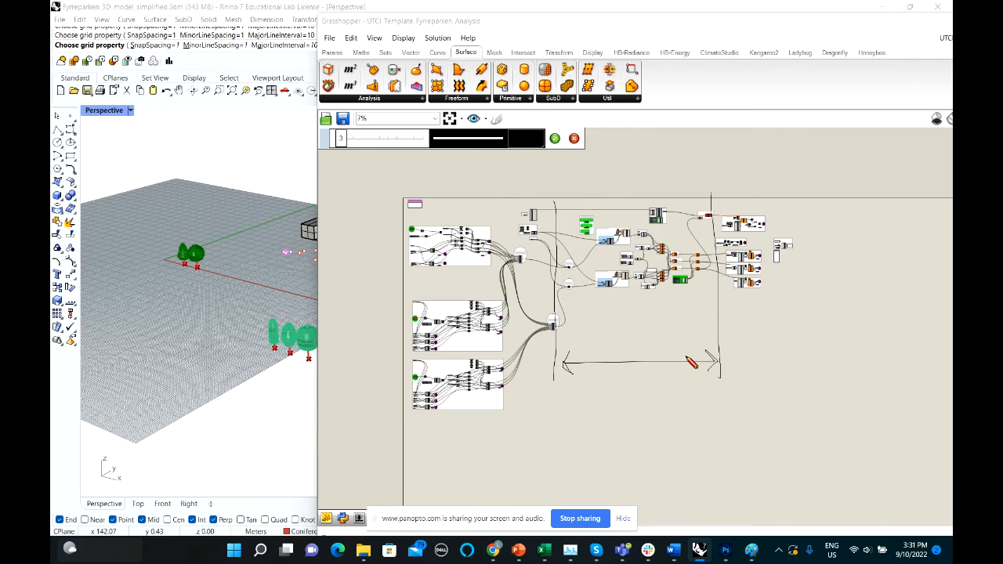
left_click(574, 139)
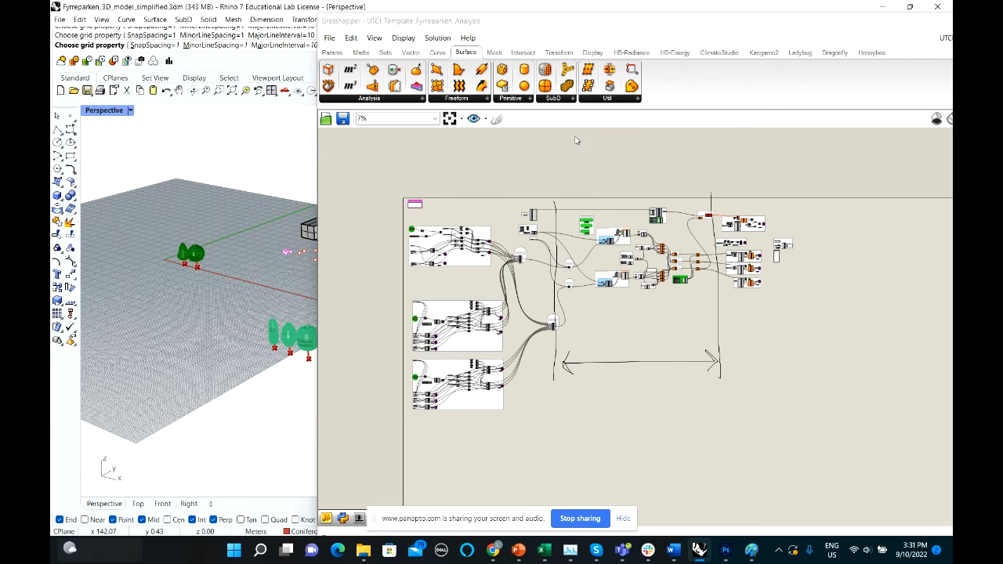
Sketch two vertical lines and a double-headed arrow marking the extent of the final visualization section, and discard the markup
left_click(496, 118)
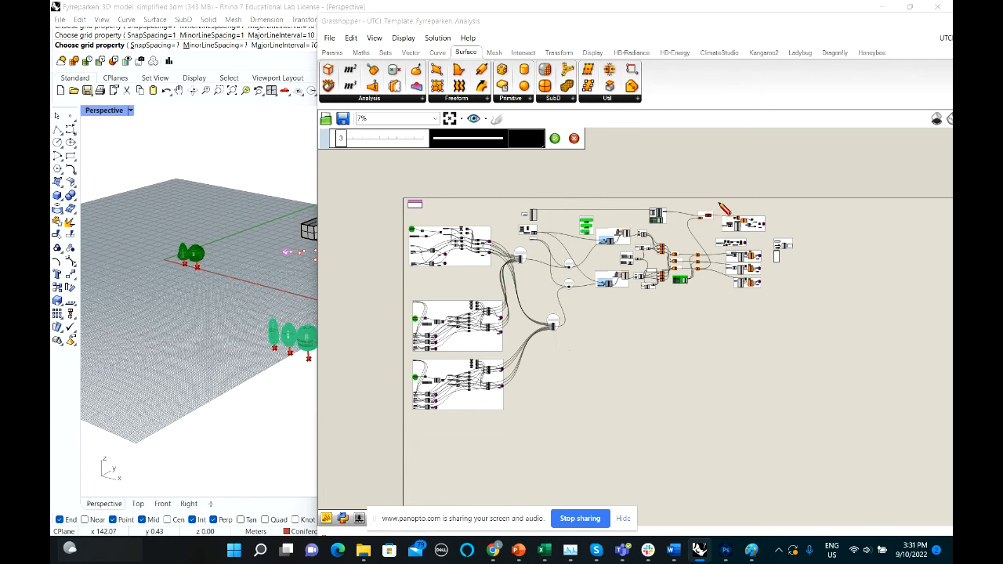
left_click_drag(712, 208, 712, 191)
left_click_drag(716, 225, 710, 332)
left_click_drag(792, 209, 791, 342)
mouse_move(724, 318)
left_mouse_down()
mouse_move(715, 323)
mouse_move(791, 319)
mouse_move(781, 330)
left_mouse_up()
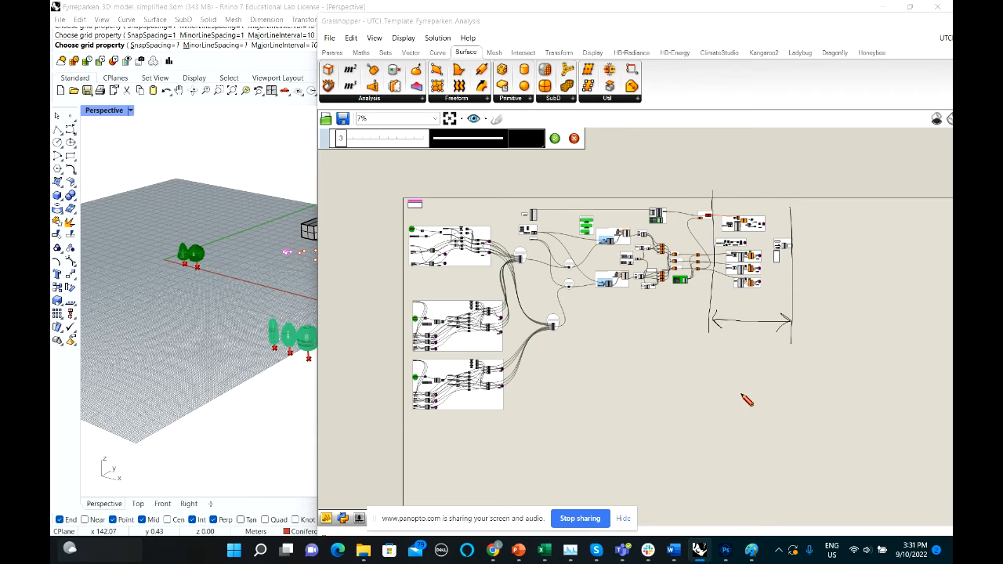
left_click(573, 139)
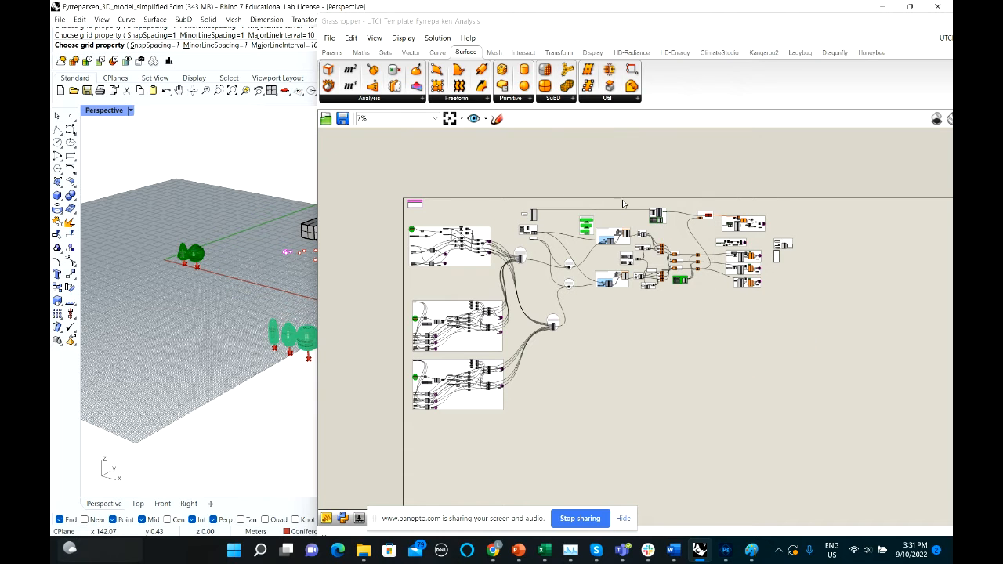
Inspect the visualization section, including the Visualizing UTCI (C) of specific location group
scroll(764, 242, "up", 7)
scroll(506, 170, "up", 6)
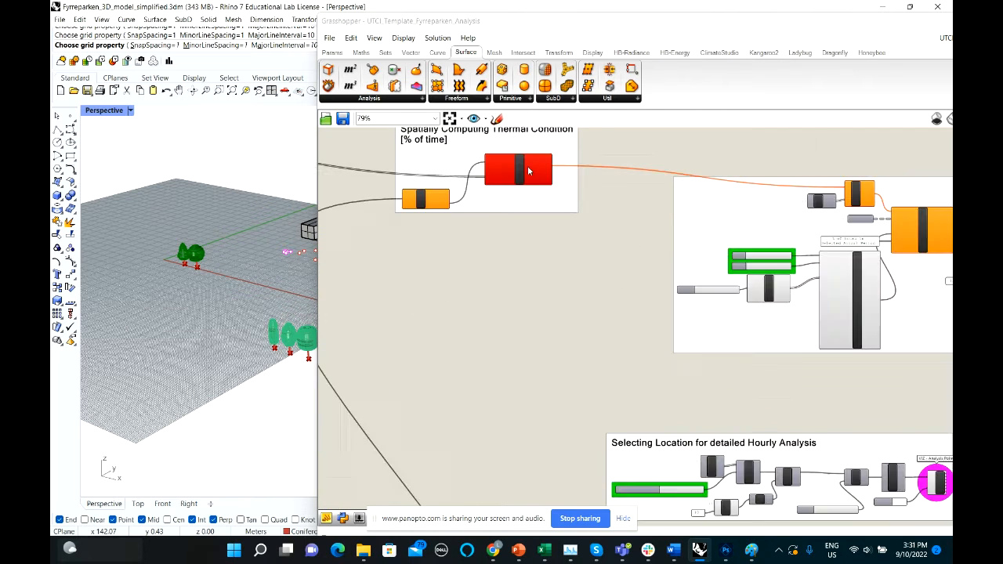
scroll(525, 174, "down", 6)
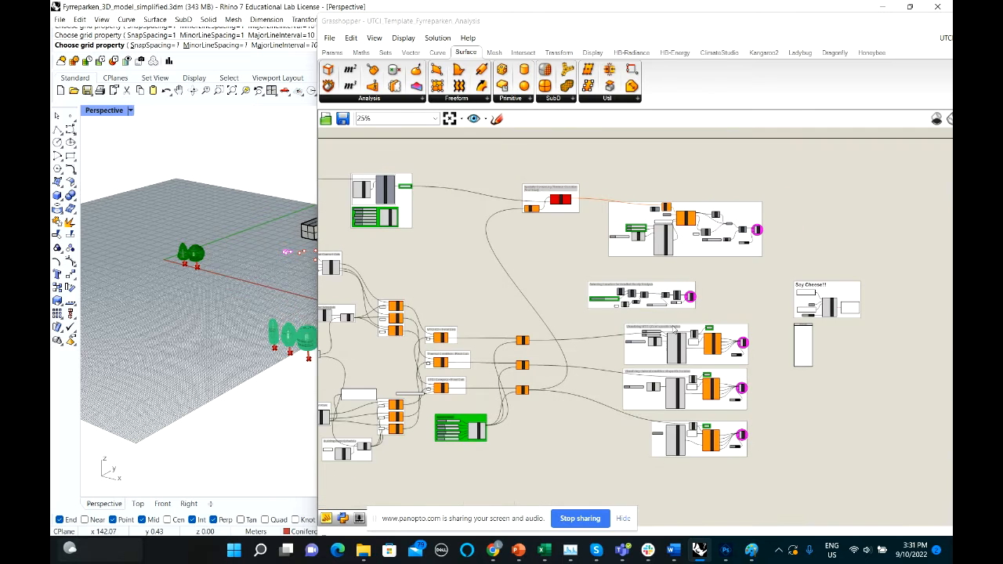
scroll(839, 336, "up", 4)
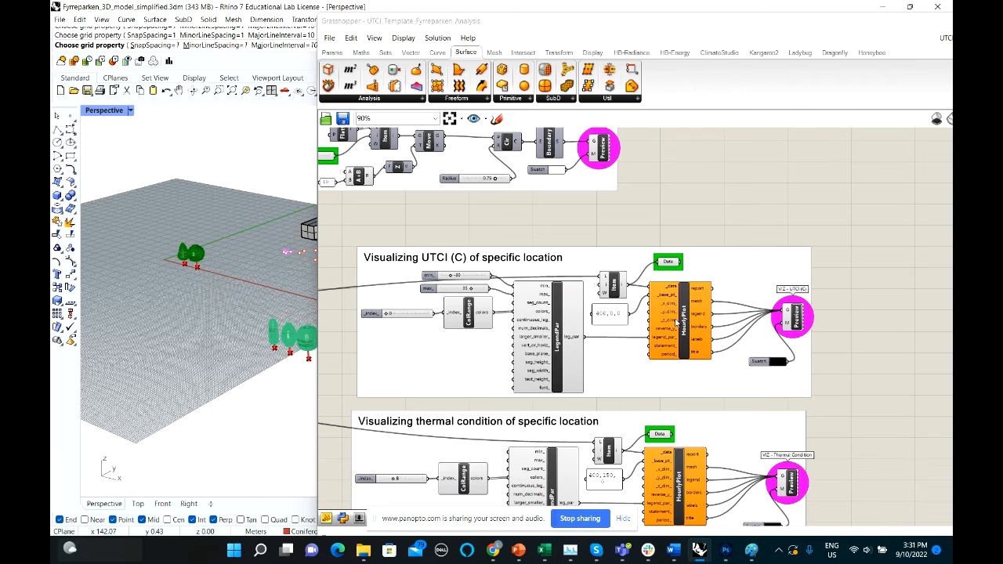
scroll(839, 337, "down", 7)
scroll(839, 337, "down", 2)
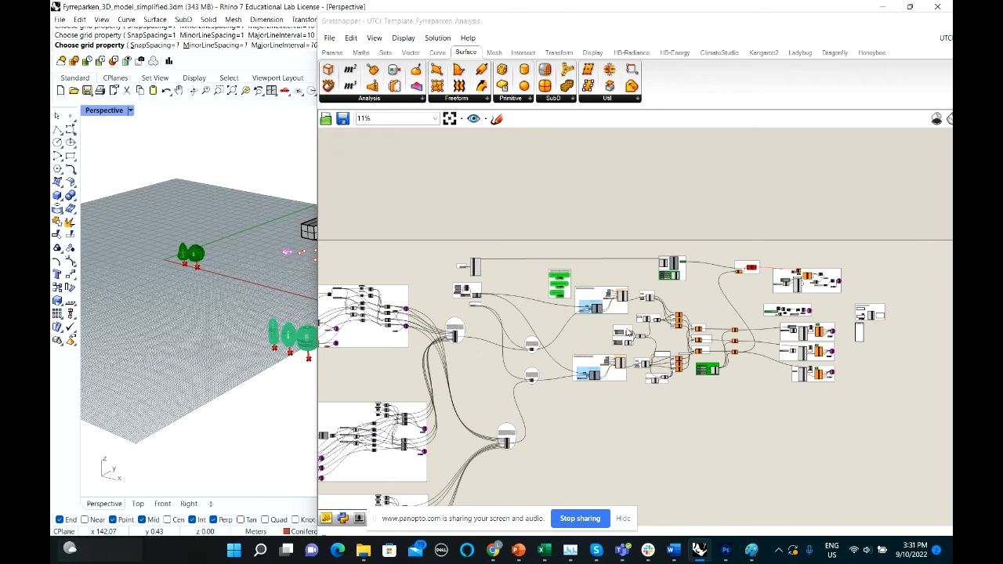
Examine the red Python script component in the Spatially Computing Thermal Condition [% of time] group
scroll(627, 334, "up", 2)
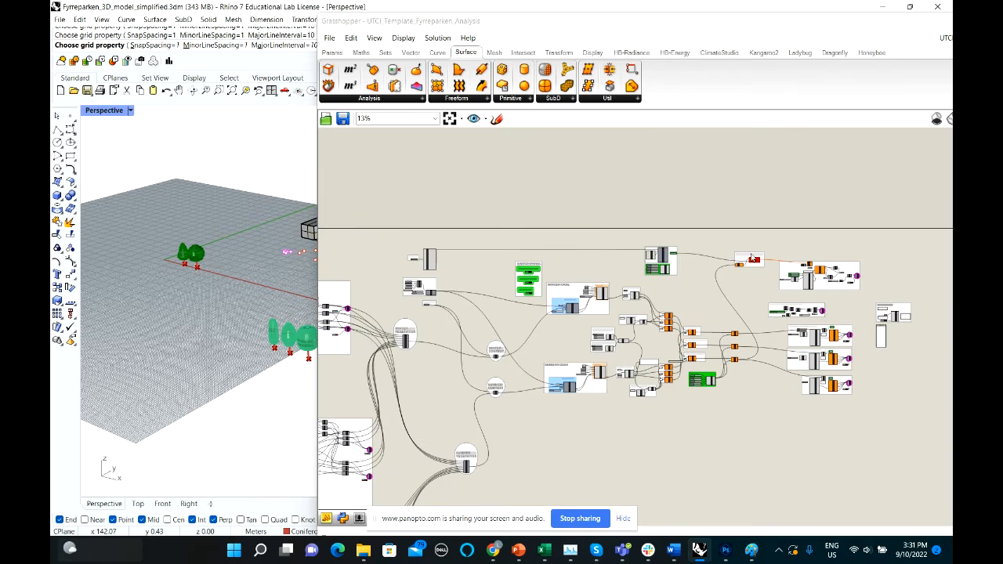
scroll(753, 257, "up", 10)
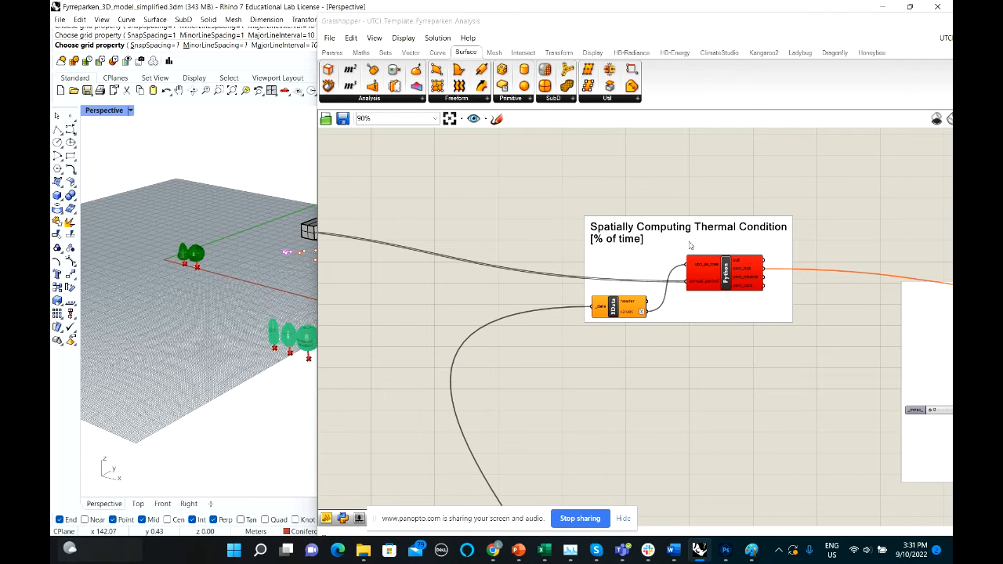
scroll(718, 299, "down", 1)
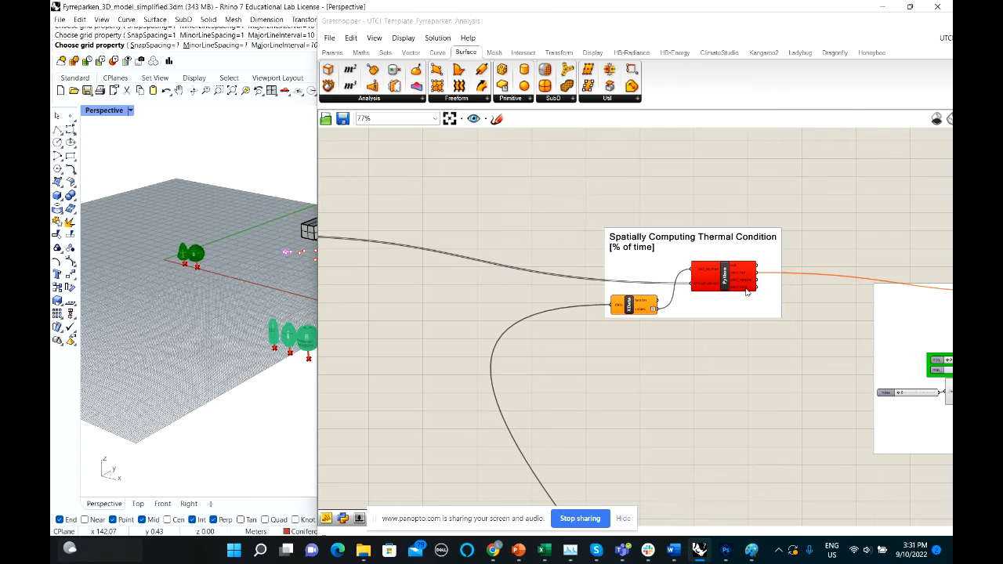
scroll(721, 283, "down", 2)
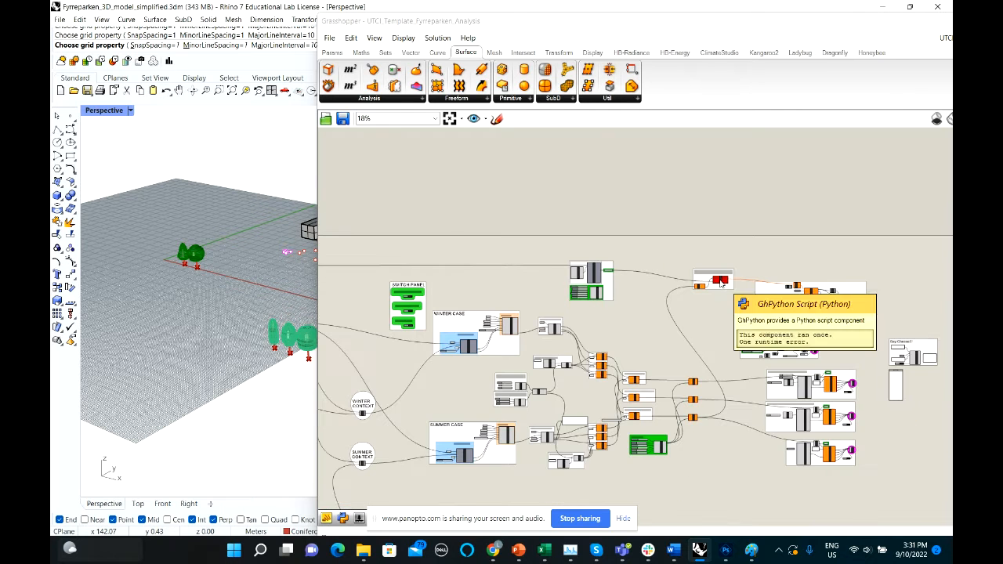
Move the Grasshopper window aside and view the building masses, tree points and sample trees in the Rhino perspective viewport
right_click_drag(650, 337, 725, 258)
right_click_drag(502, 379, 688, 292)
right_click_drag(531, 337, 834, 376)
left_click_drag(511, 24, 757, 58)
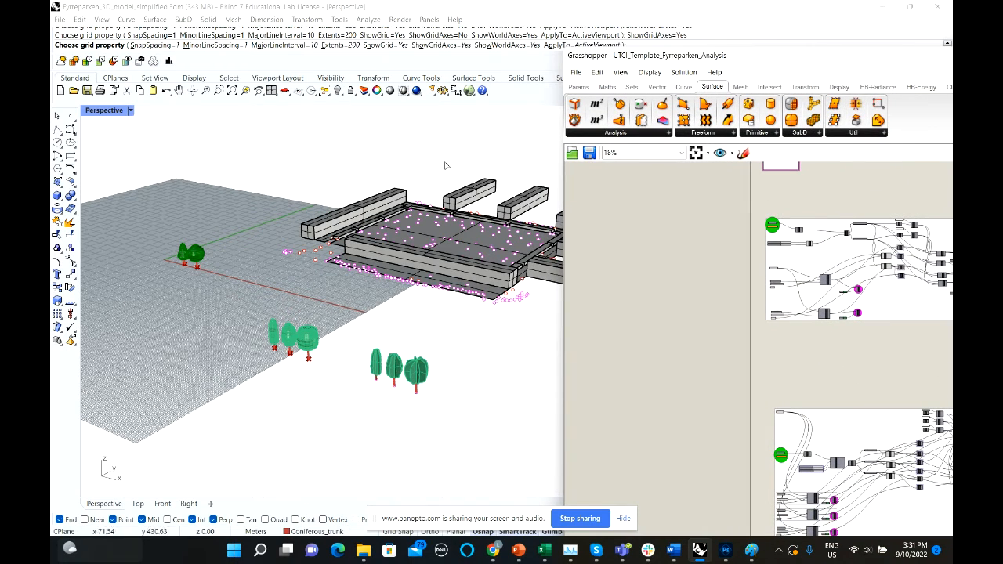
scroll(313, 229, "down", 5)
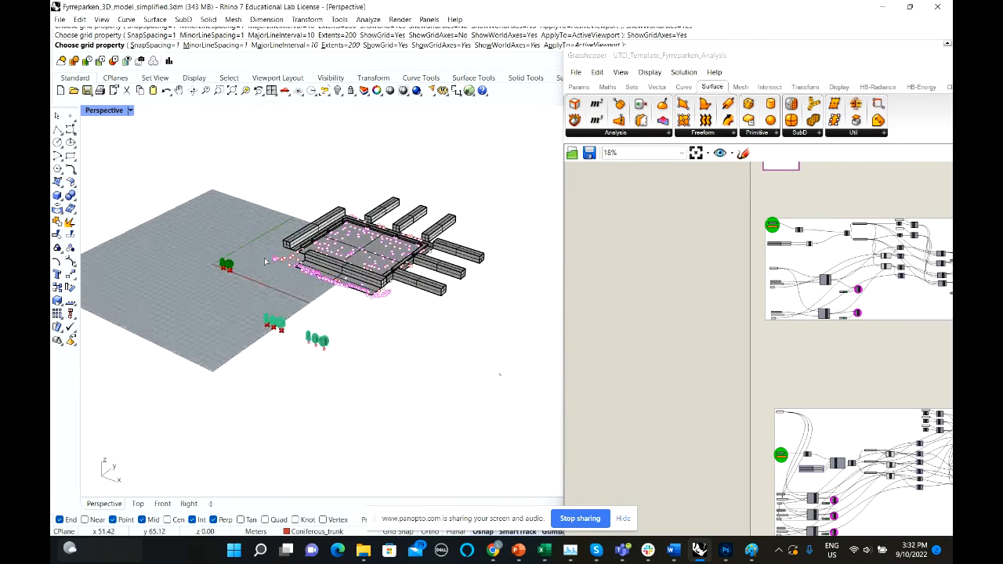
scroll(313, 284, "up", 8)
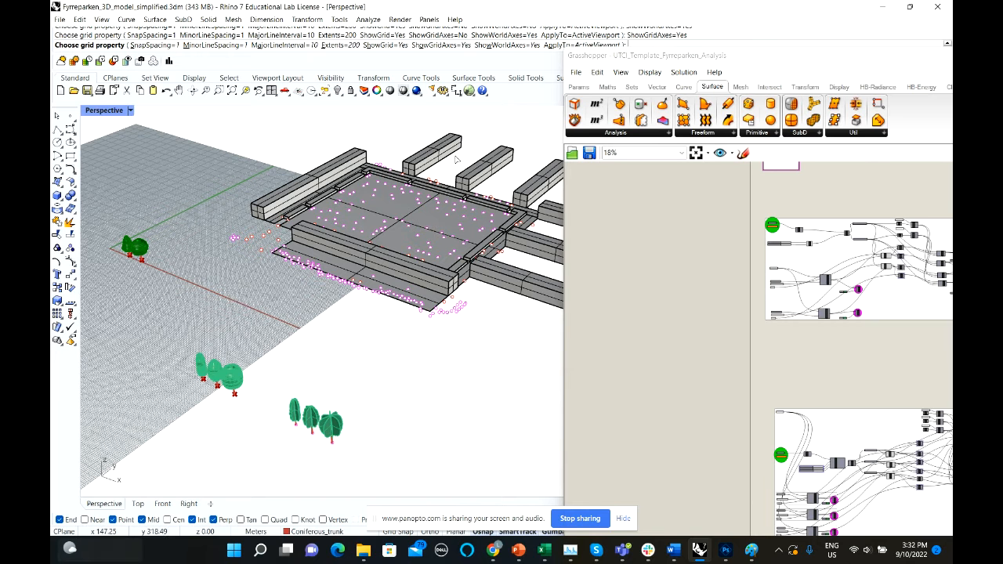
Reposition the Grasshopper window beside the Rhino model with the full definition in view, checking the coniferous point parameters
left_click_drag(854, 57, 800, 33)
scroll(636, 227, "up", 5)
scroll(663, 279, "up", 2)
scroll(627, 281, "down", 1)
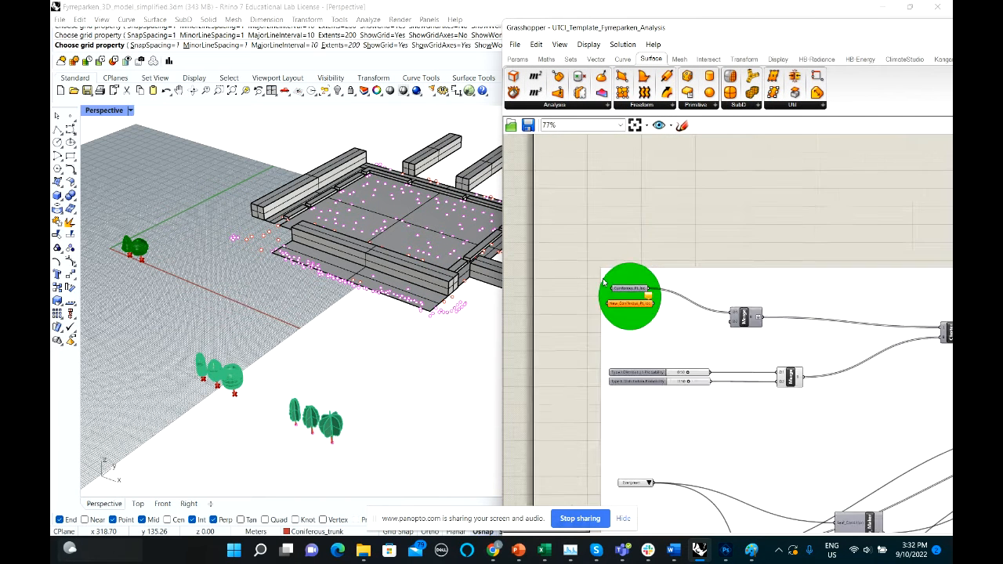
scroll(604, 282, "down", 10)
right_click_drag(680, 268, 671, 270)
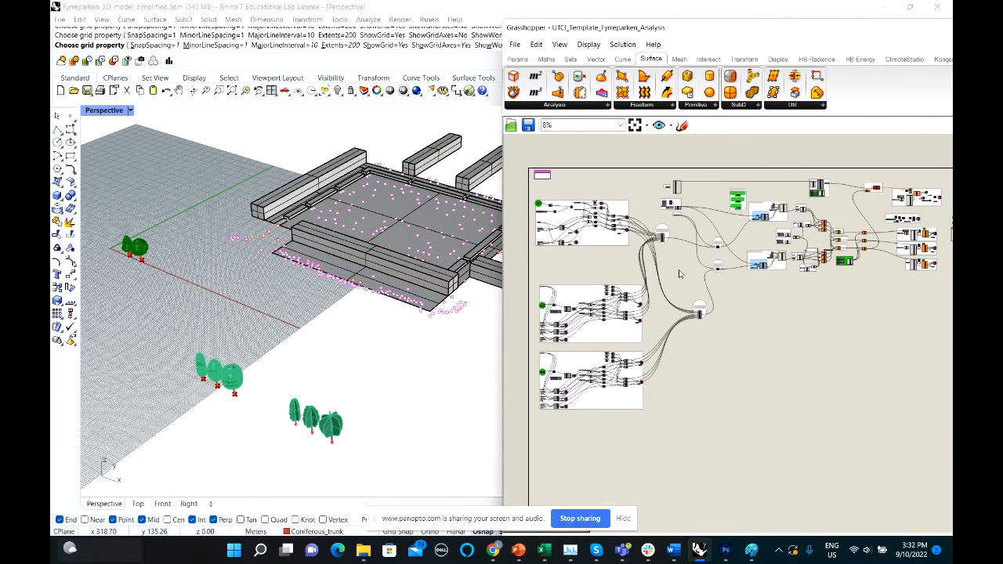
mouse_move(783, 31)
left_mouse_down()
mouse_move(747, 18)
mouse_move(778, 21)
left_mouse_up()
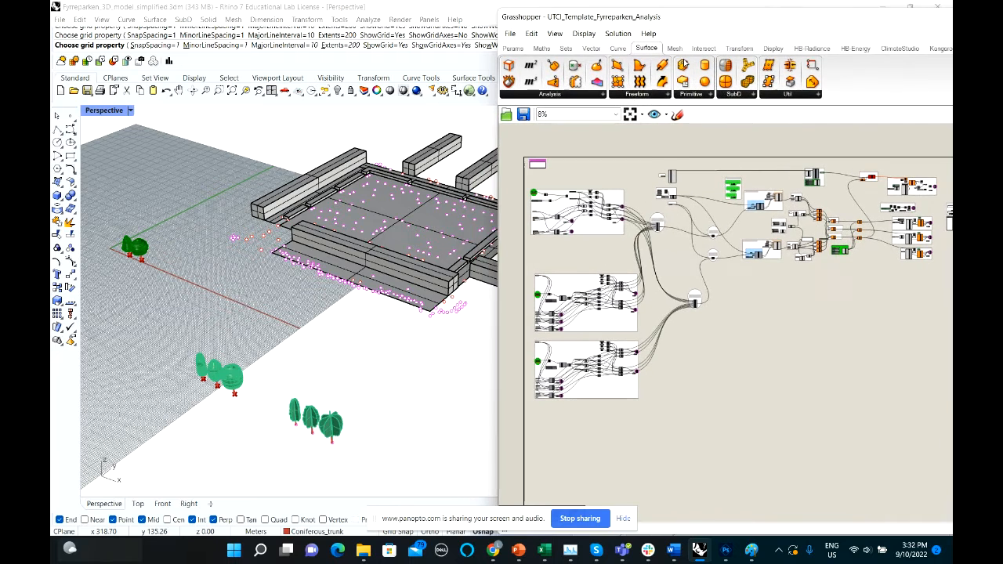
Show all building masses and tree points in the Rhino perspective viewport beside the Grasshopper window
scroll(298, 238, "down", 5)
scroll(357, 234, "up", 3)
scroll(354, 233, "down", 8)
scroll(409, 228, "up", 6)
right_click_drag(349, 236, 379, 235)
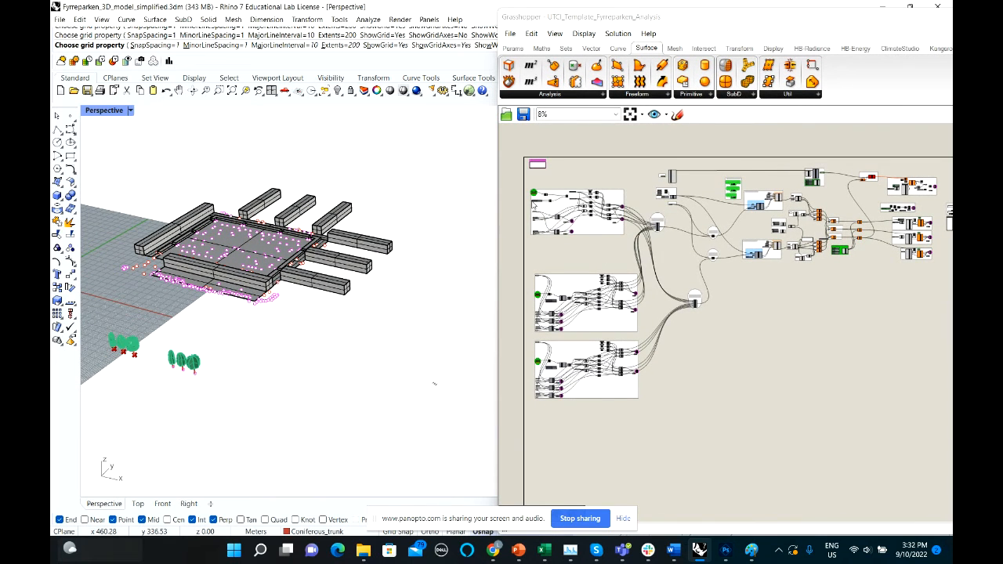
Inspect the Coniferous_Pt_loc and New_Coniferous_Pt_loc parameters and the Type I and Type II Distribution Probability sliders
scroll(536, 206, "up", 12)
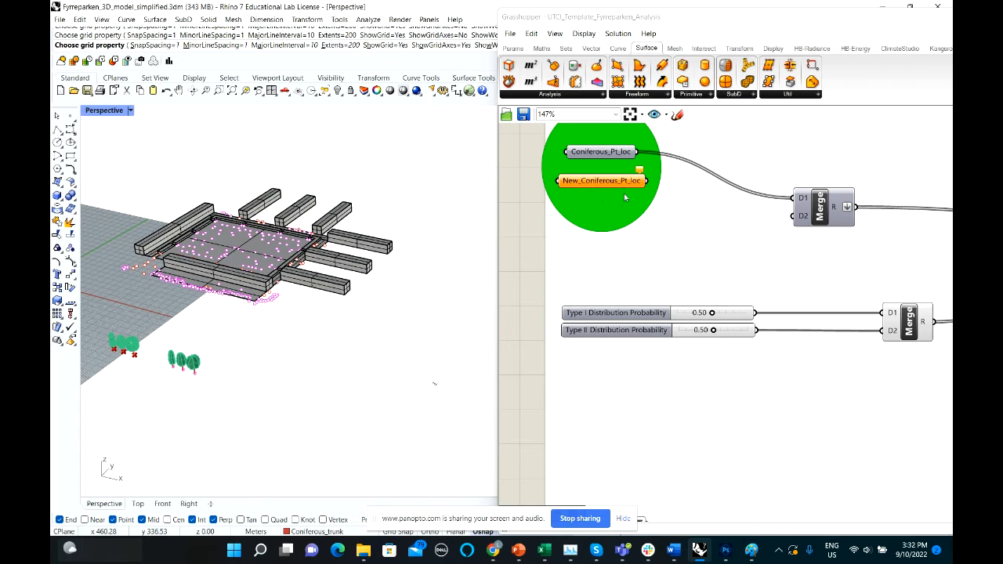
right_click_drag(672, 152, 682, 202)
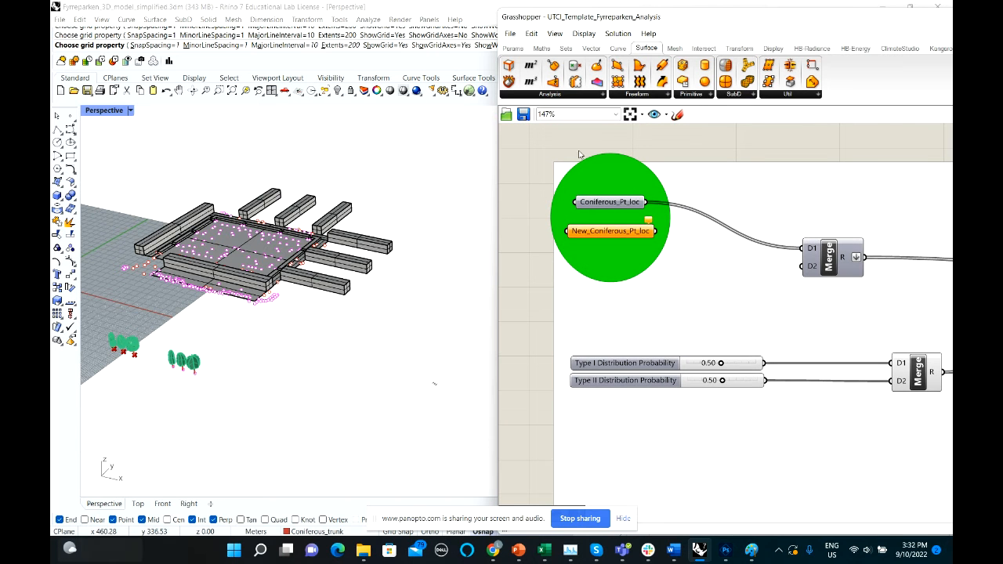
scroll(665, 205, "down", 10)
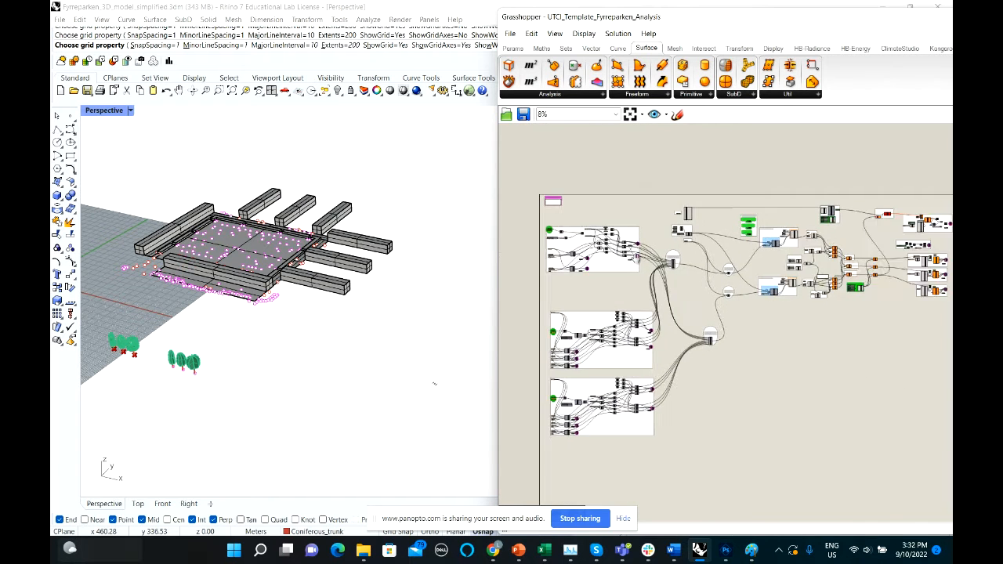
Inspect the SWITCH PANEL compute toggles and the Apply Period group's AnalysisPeriod inputs
scroll(726, 221, "up", 7)
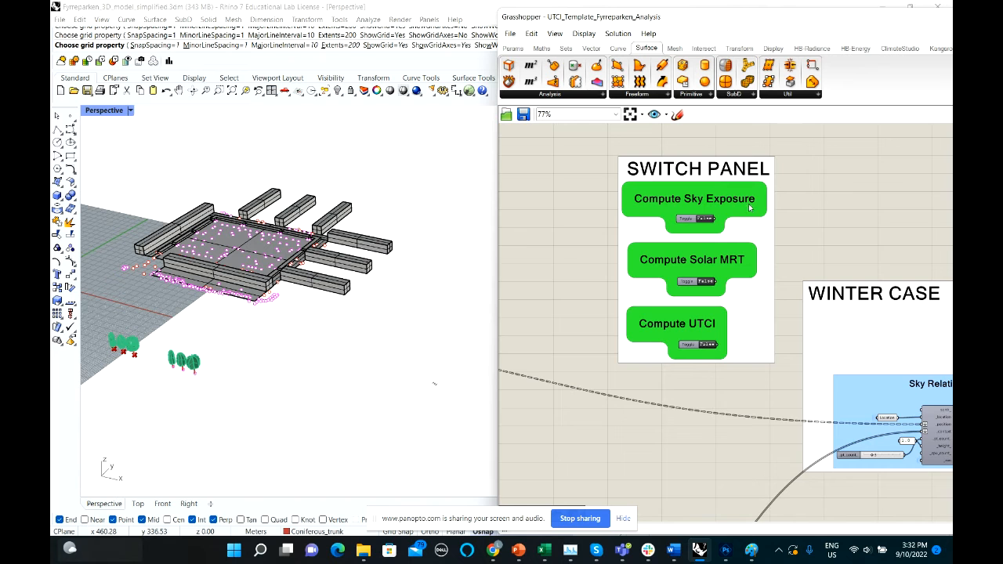
scroll(695, 219, "down", 10)
scroll(854, 272, "up", 4)
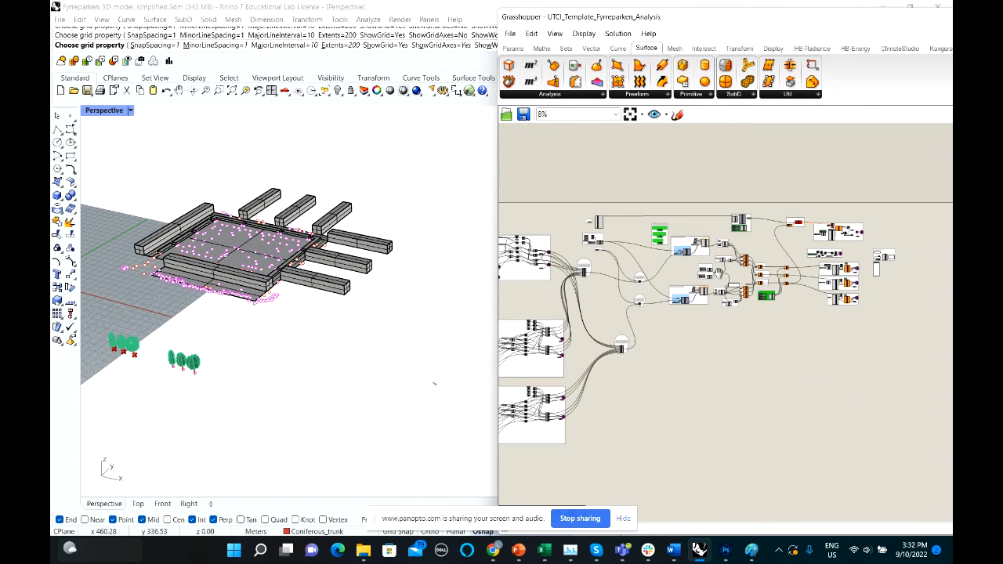
scroll(743, 306, "up", 8)
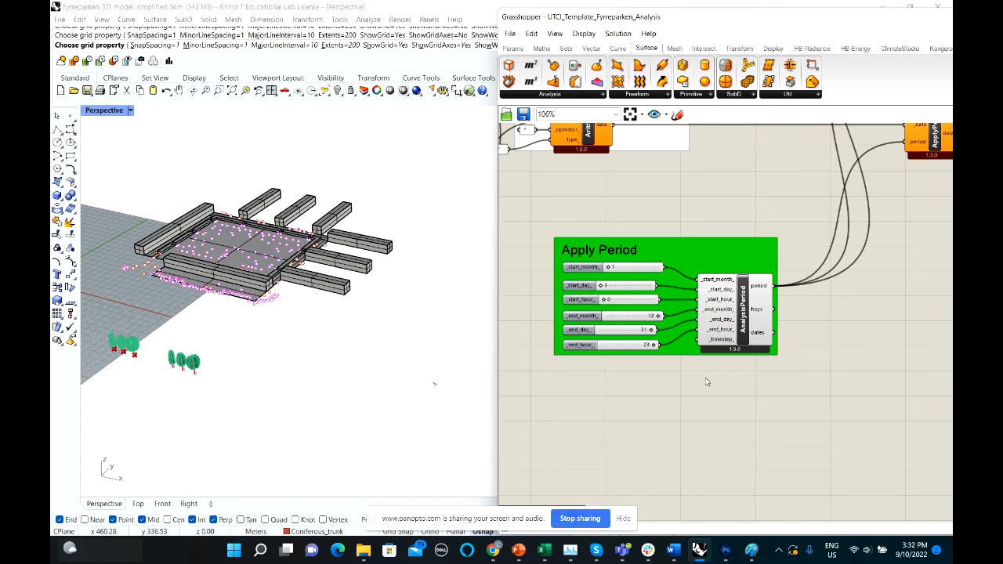
Inspect the ANALYSIS LOCATION slider in the group for selecting the detailed analysis location
scroll(681, 323, "down", 8)
scroll(713, 329, "up", 6)
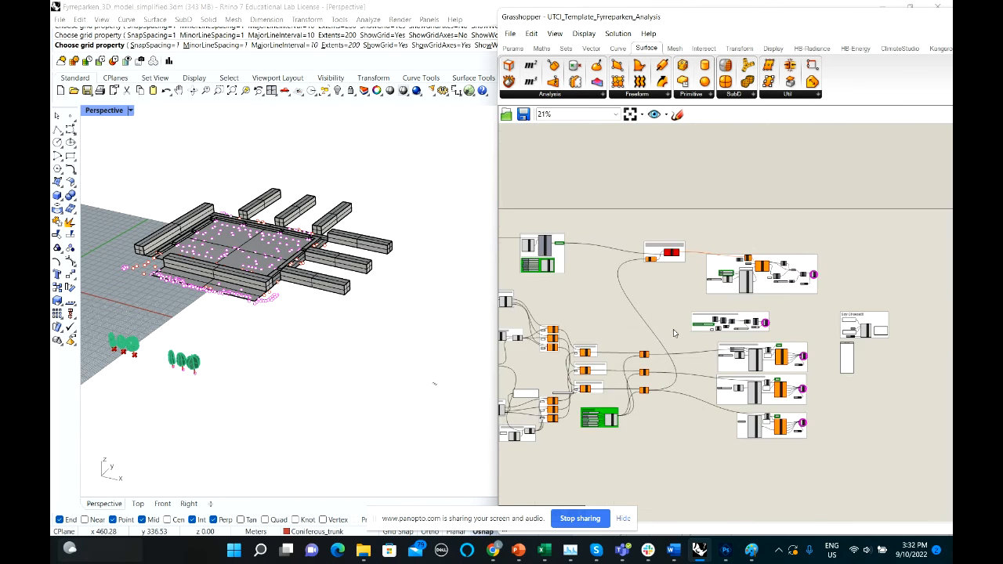
scroll(727, 333, "up", 4)
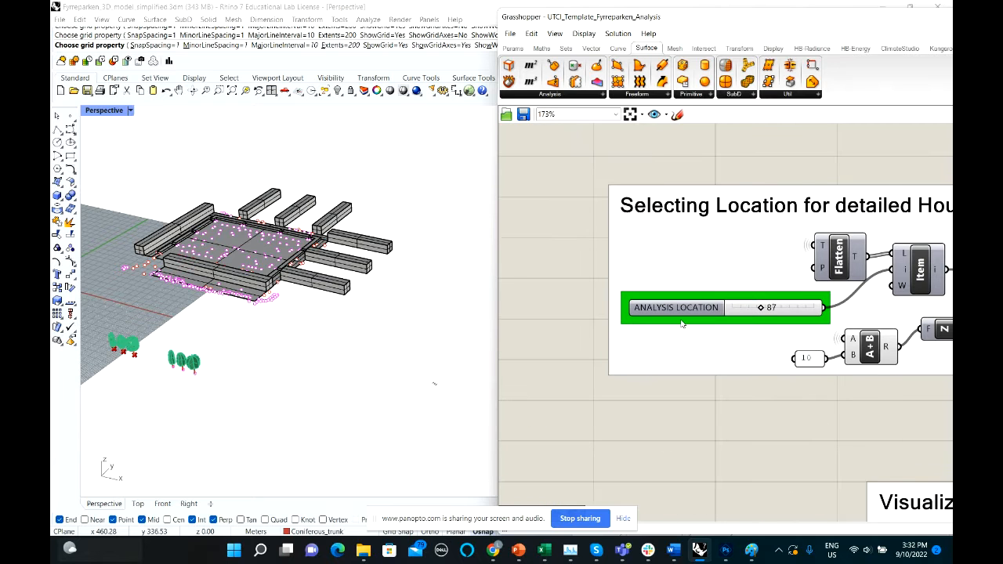
scroll(671, 308, "down", 15)
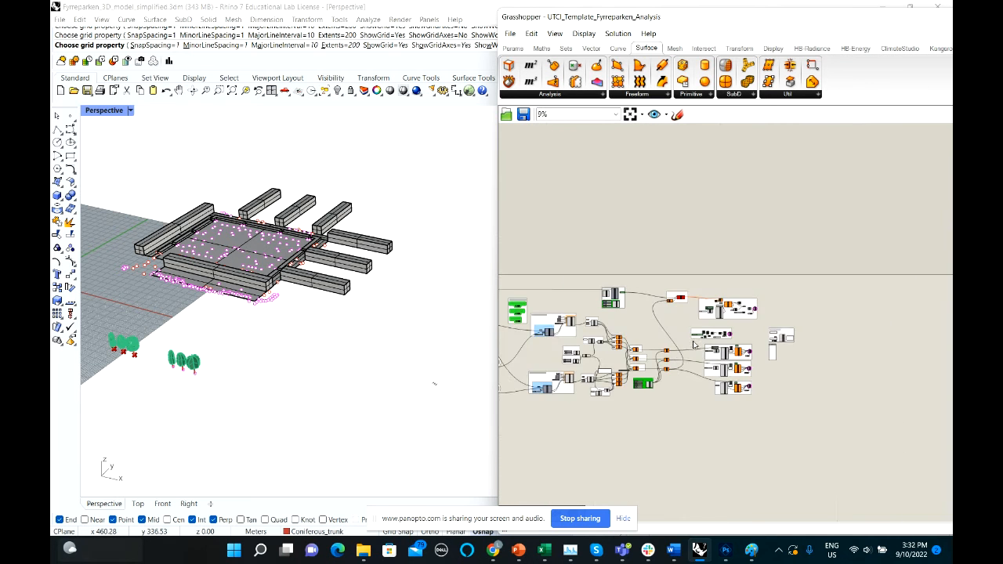
Reposition the Grasshopper window further over the Rhino viewport with the whole definition in view, from vegetation inputs to visualization groups
right_click_drag(779, 295, 796, 284)
right_click_drag(682, 363, 762, 347)
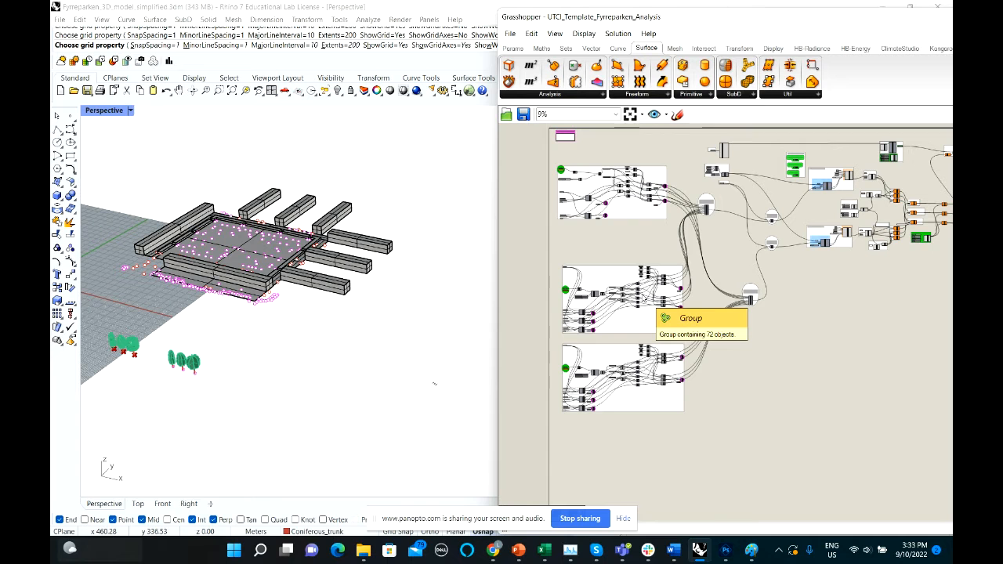
left_click_drag(713, 20, 615, 23)
mouse_move(843, 314)
right_mouse_down()
mouse_move(836, 291)
mouse_move(807, 282)
mouse_move(833, 322)
right_mouse_up()
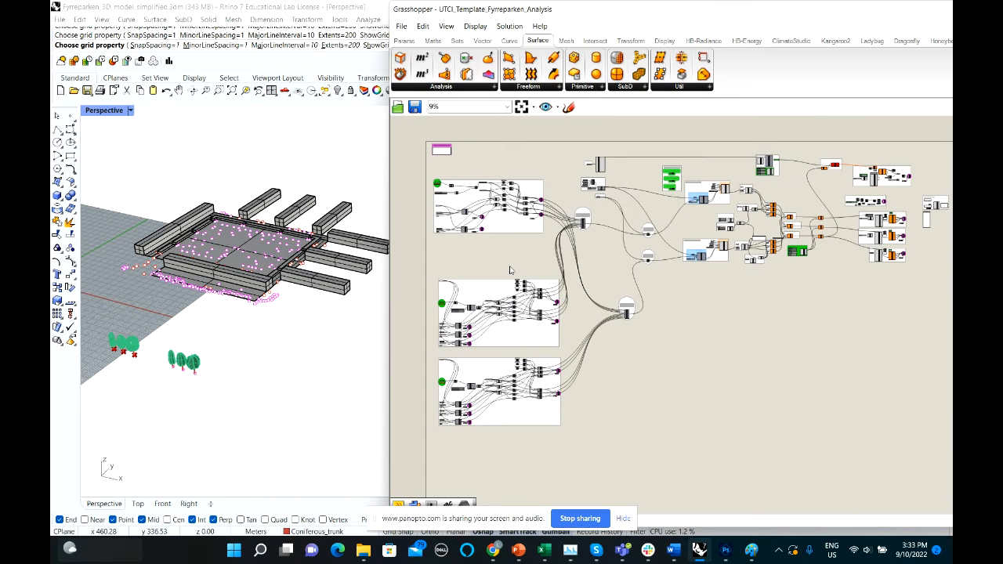
Inspect the Coniferous_Pt_loc parameter and its matching coniferous tree points in the Rhino perspective viewport, picking out a single point
scroll(467, 205, "up", 10)
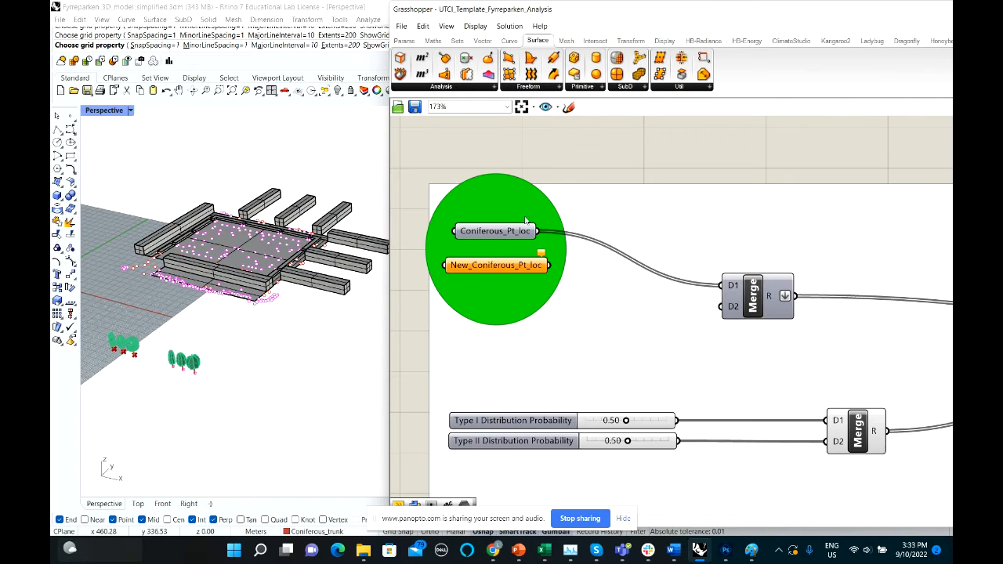
left_click(492, 233)
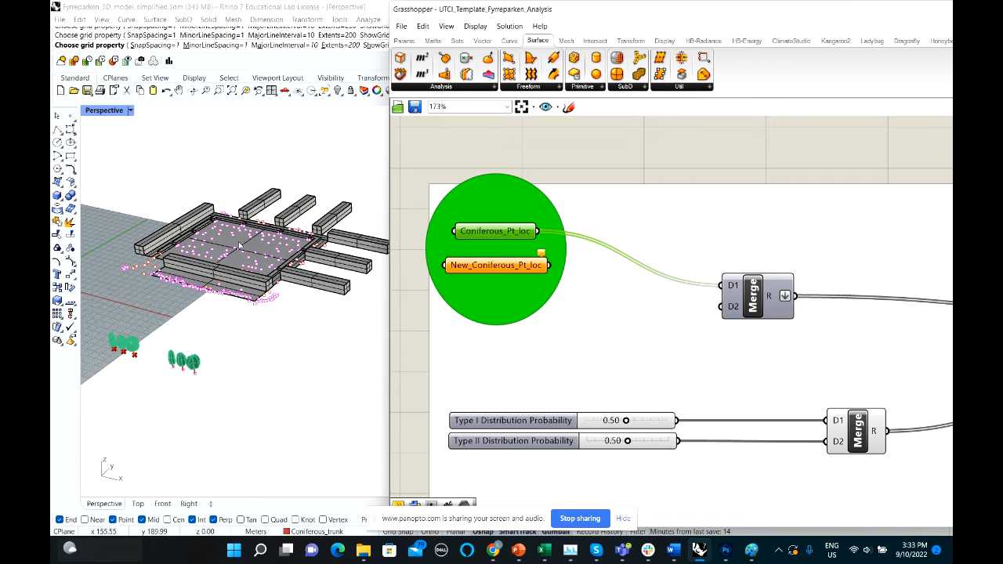
scroll(138, 266, "up", 5)
left_click(137, 280)
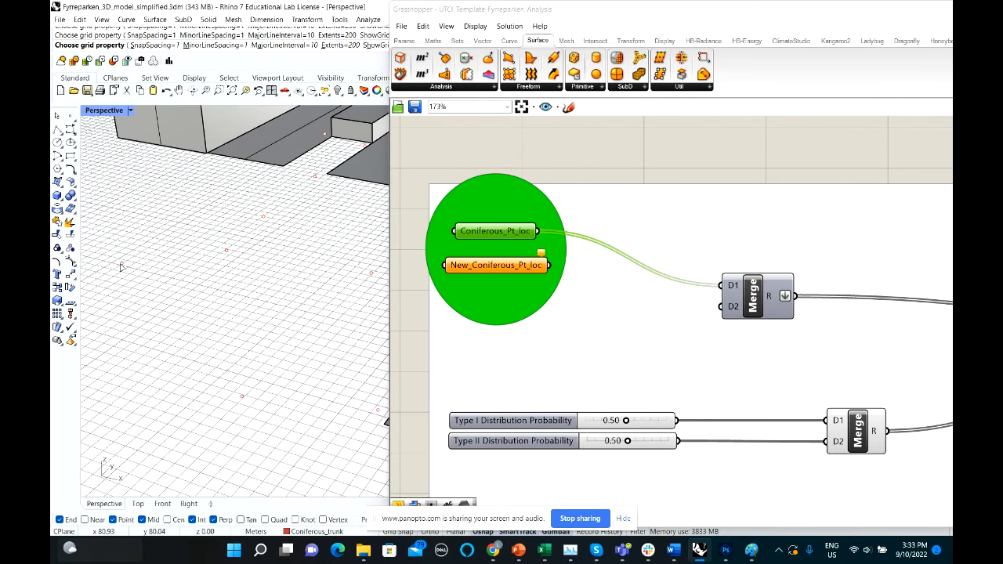
left_click(604, 168)
left_click(105, 283)
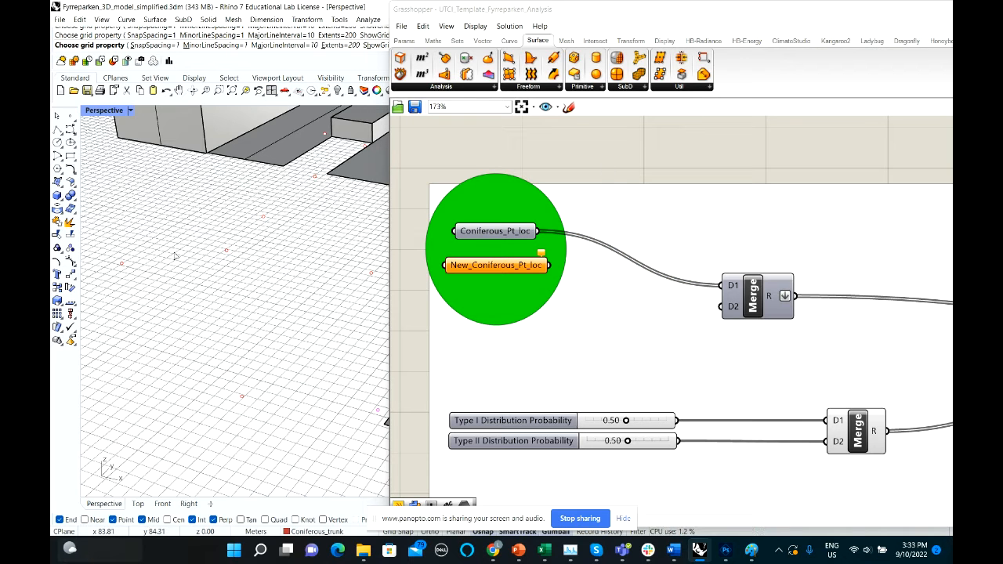
left_click(122, 263)
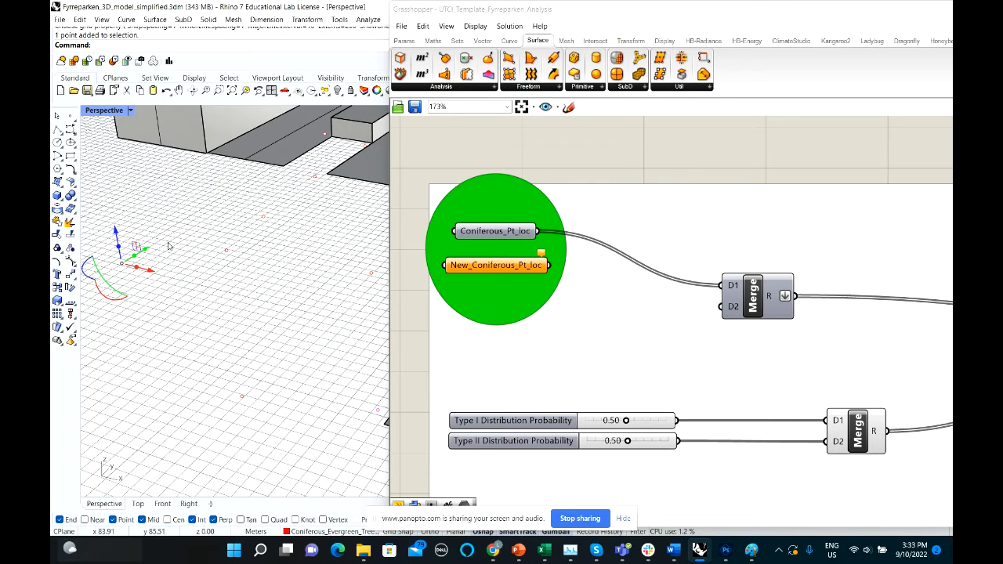
key("Escape")
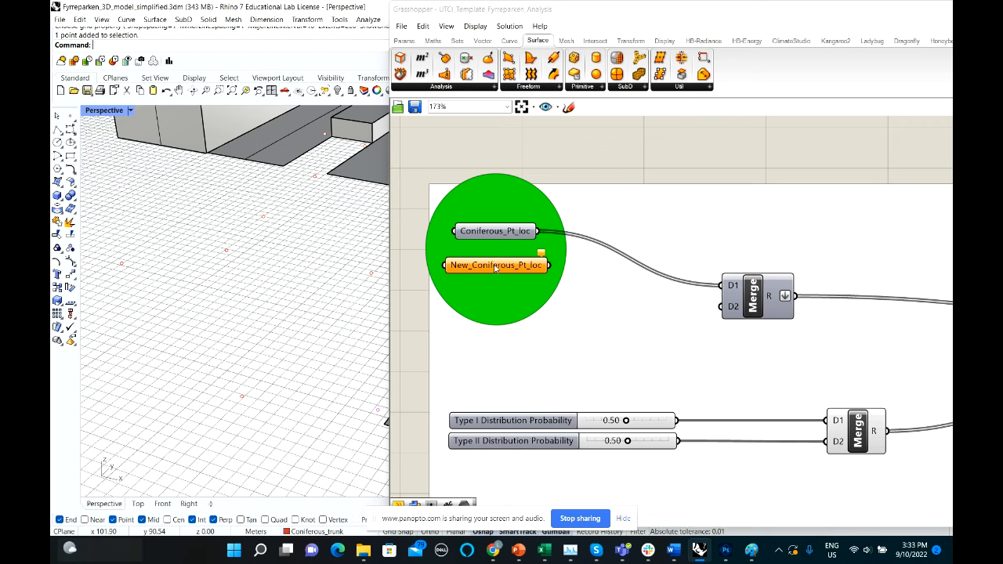
Check the Set Multiple Points option of New_Coniferous_Pt_loc and try wiring the parameter towards the Merge component
left_click(496, 268)
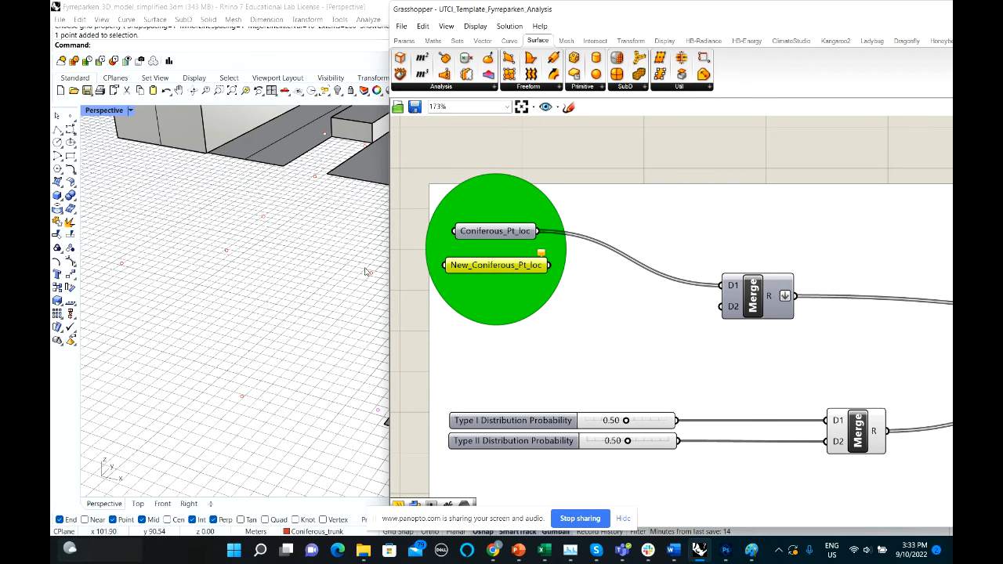
scroll(289, 275, "down", 5)
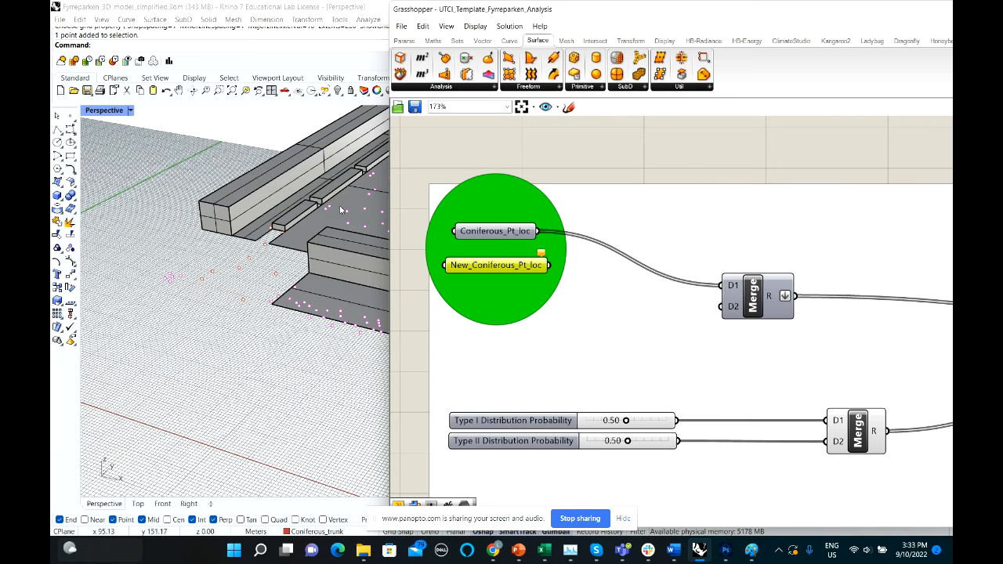
right_click(490, 266)
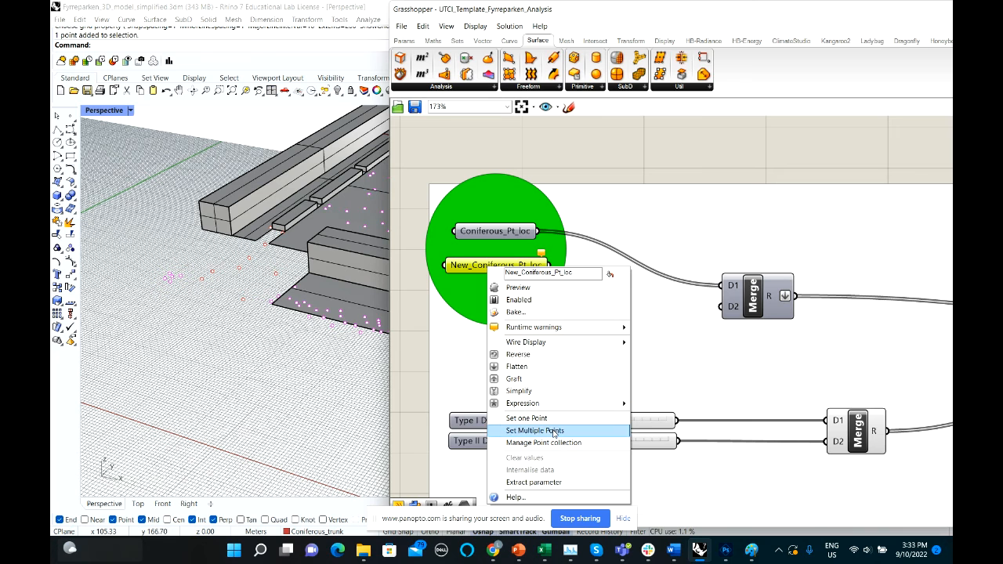
key("Escape")
left_click_drag(552, 265, 696, 316)
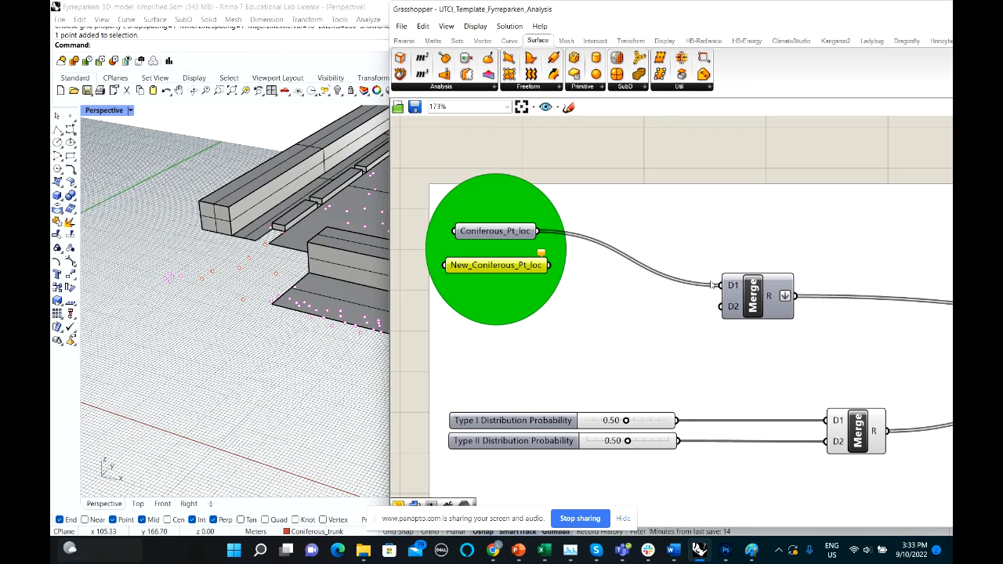
left_click_drag(548, 266, 666, 298)
Compare the Type I and Type II Distribution Probability sliders with the two evergreen tree models in the Rhino viewport
scroll(527, 286, "down", 3)
scroll(449, 304, "down", 2)
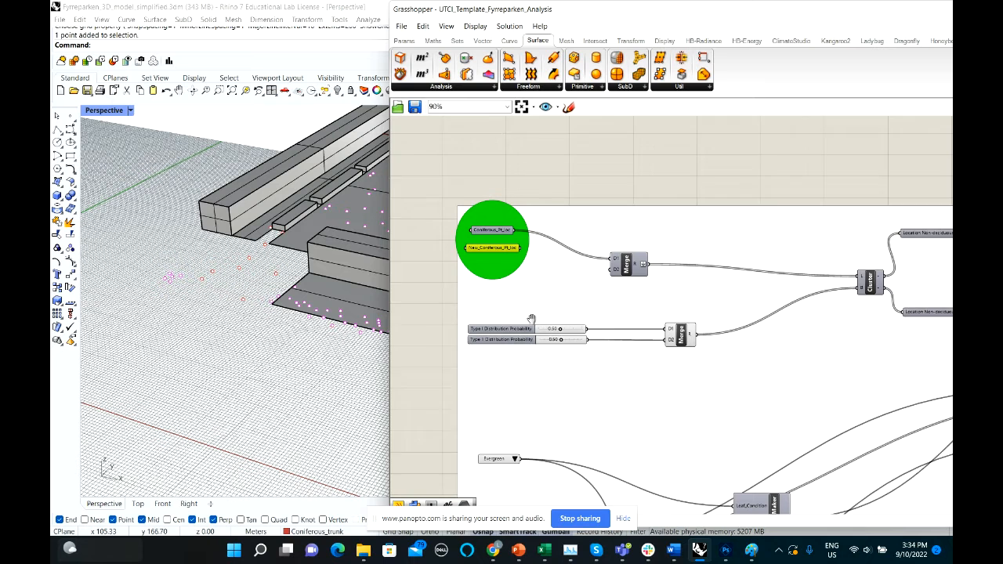
scroll(496, 290, "up", 2)
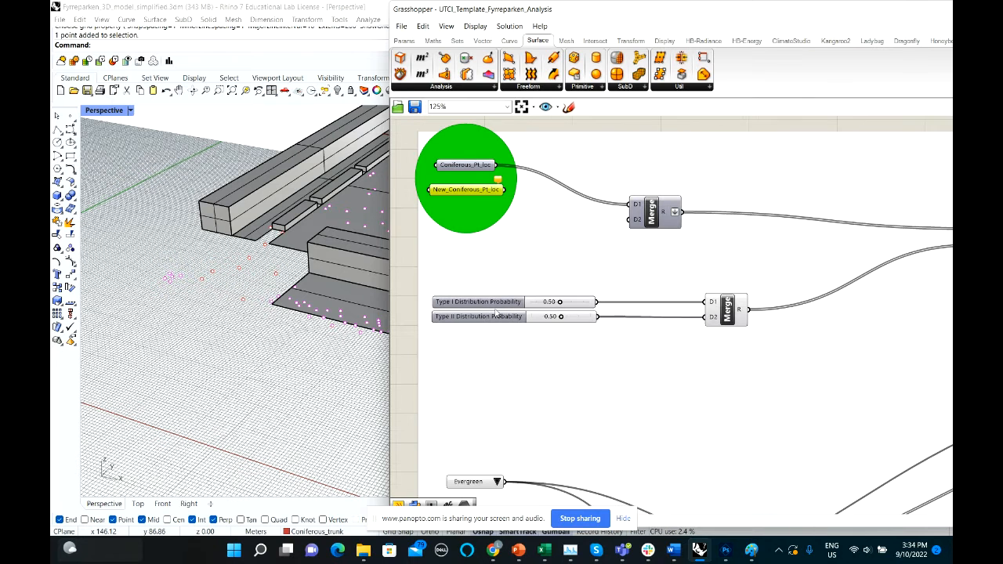
scroll(318, 280, "down", 3)
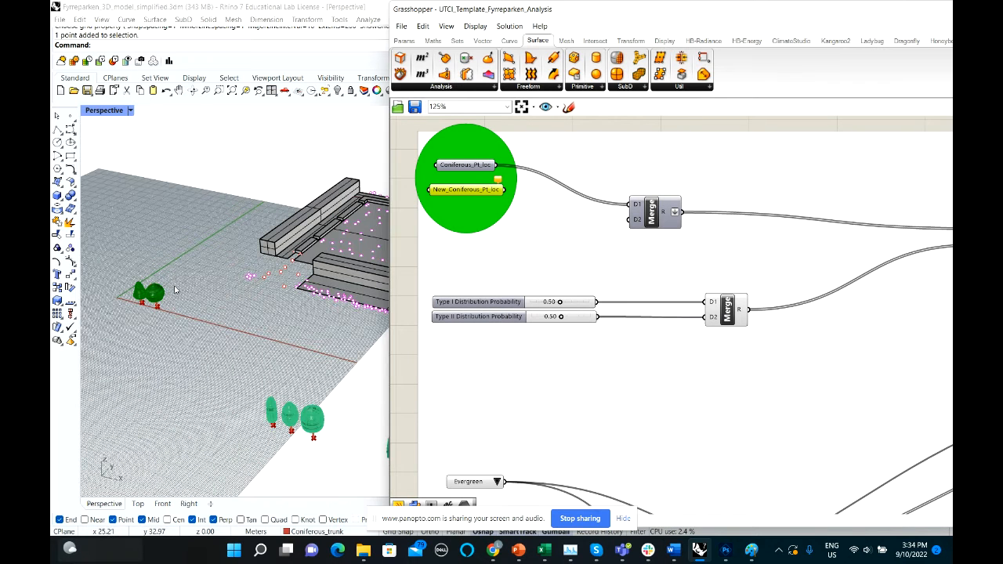
scroll(122, 298, "up", 5)
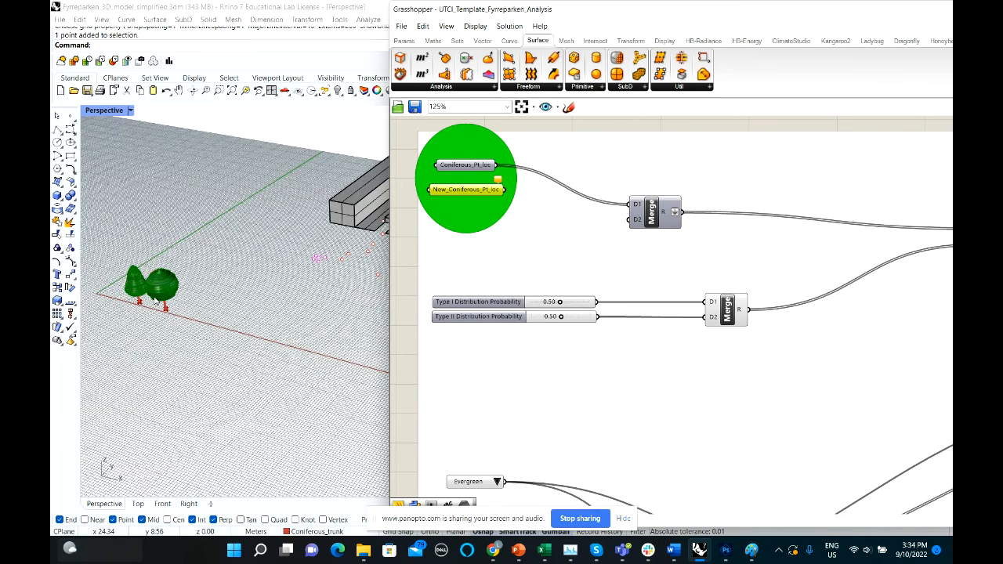
scroll(278, 298, "down", 2)
scroll(222, 300, "up", 2)
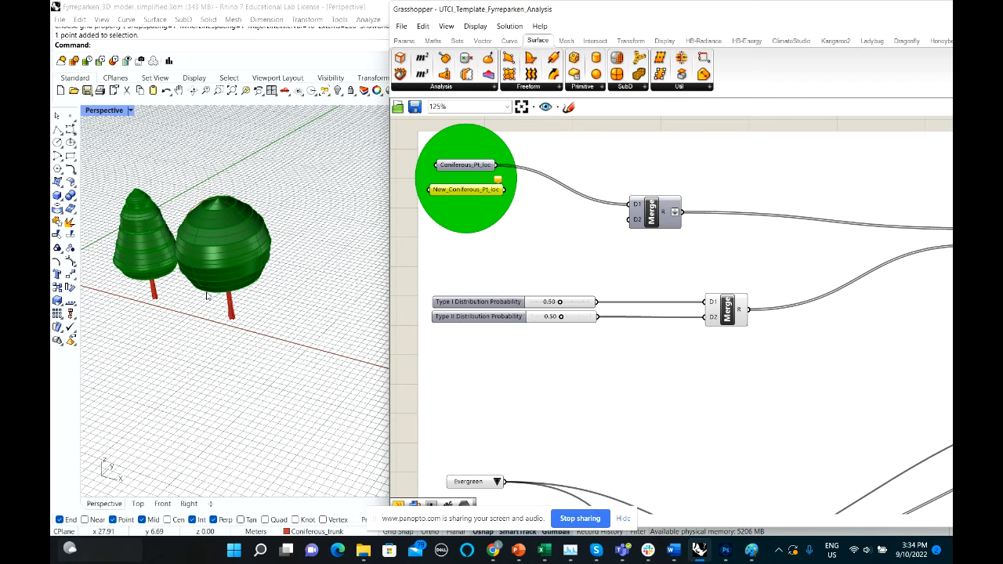
Examine the coniferous vegetation group, from its point parameters and distribution sliders through the tree components to the WINTER VEGETATION merge
scroll(519, 290, "down", 3)
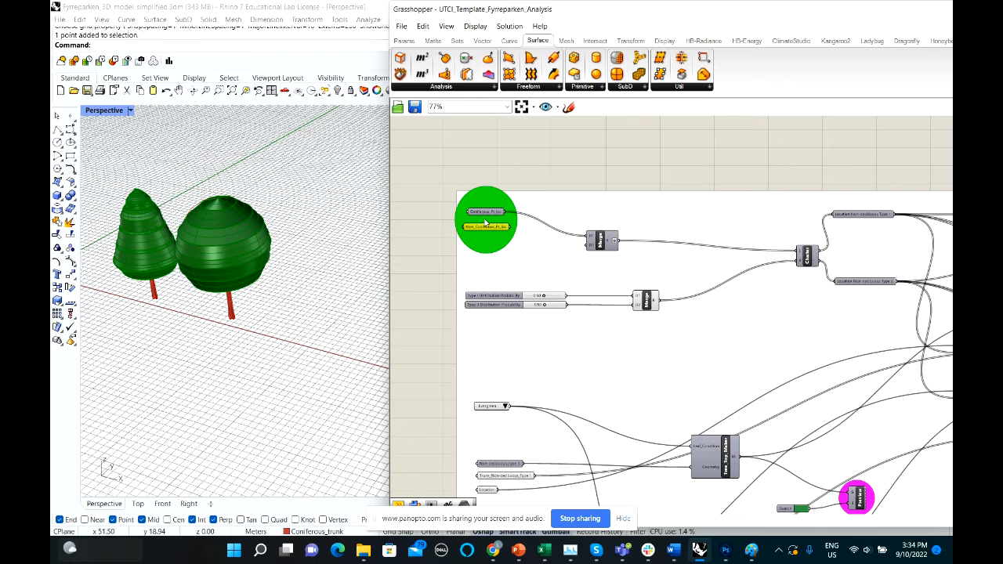
scroll(514, 252, "down", 1)
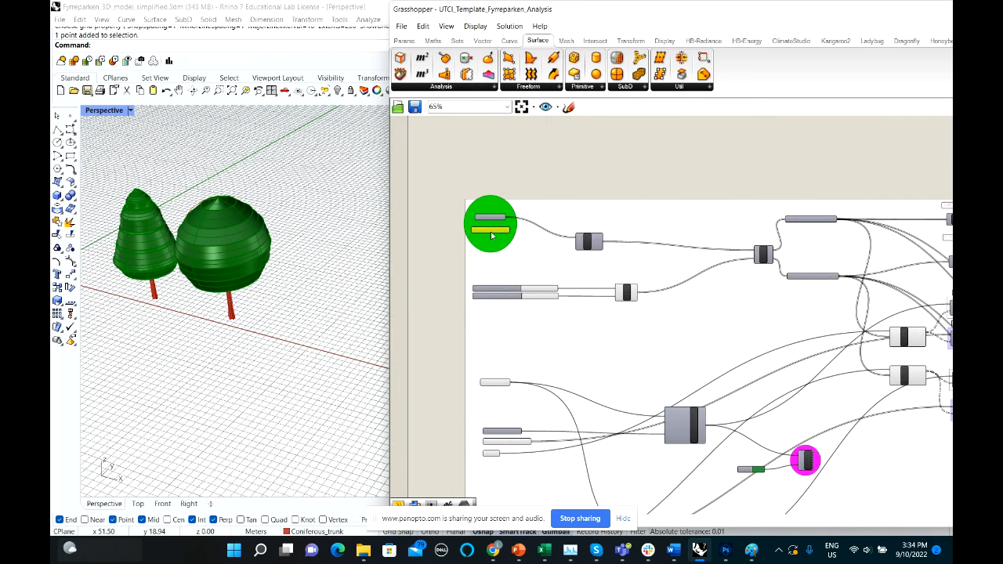
scroll(509, 254, "down", 2)
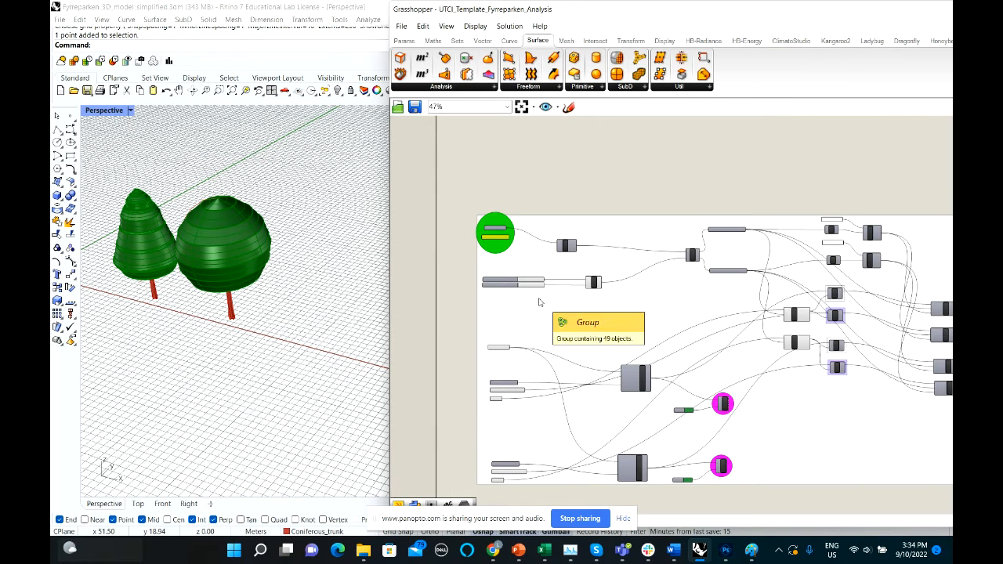
scroll(566, 240, "down", 3)
right_click_drag(710, 411, 636, 347)
scroll(440, 185, "up", 4)
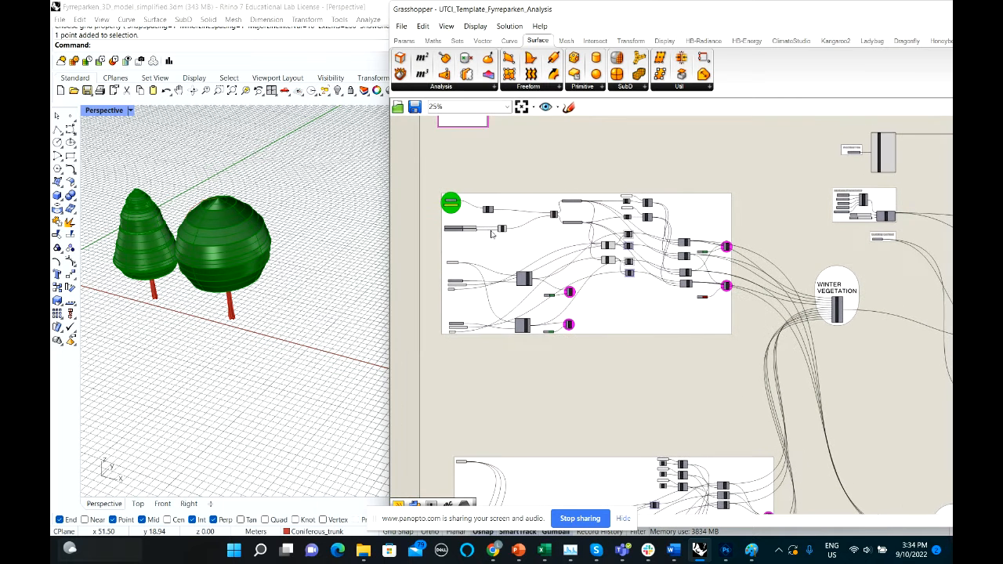
scroll(440, 185, "up", 5)
mouse_move(504, 210)
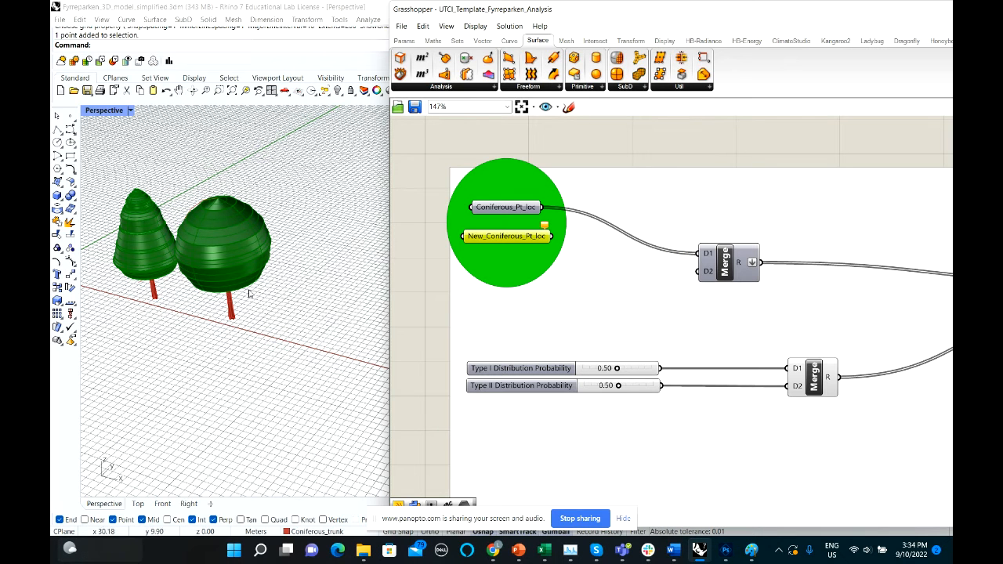
scroll(750, 347, "down", 6)
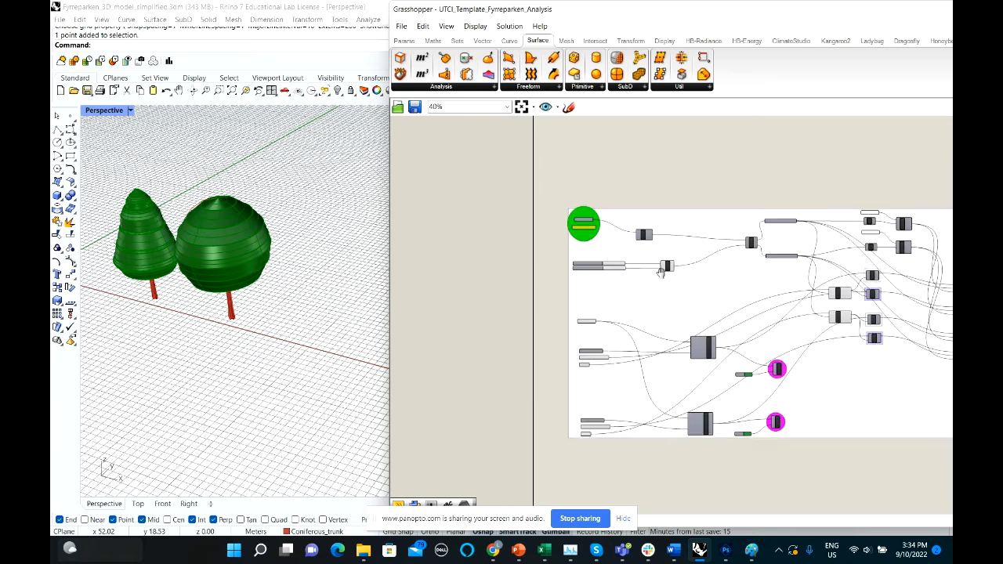
scroll(729, 302, "down", 2)
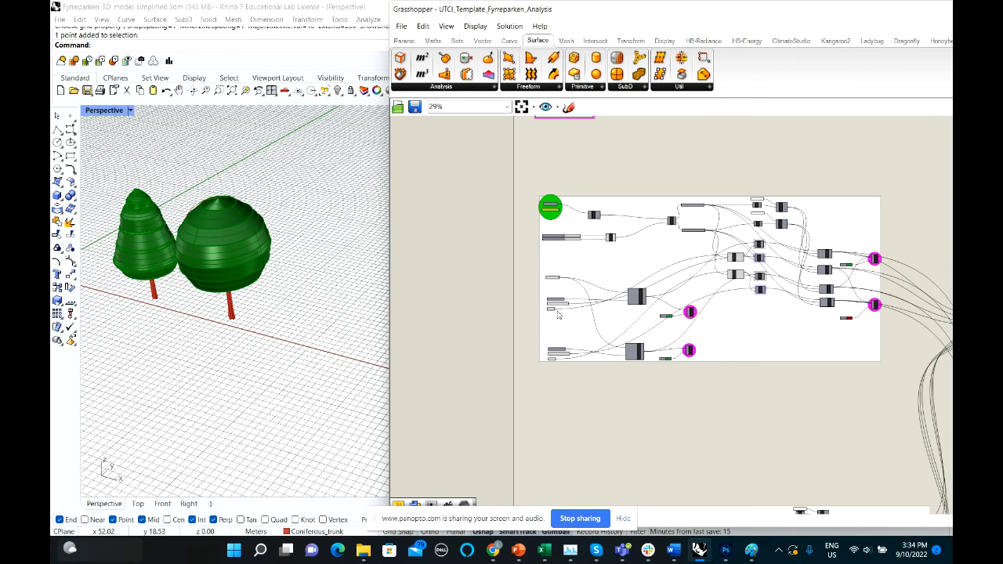
Shift the Grasshopper window slightly and bring the two deciduous vegetation groups and the SUMMER VEGETATION merge into view
scroll(680, 207, "down", 3)
right_click_drag(659, 361, 591, 220)
left_click_drag(575, 11, 552, 21)
right_click_drag(593, 288, 565, 184)
right_click_drag(587, 248, 585, 278)
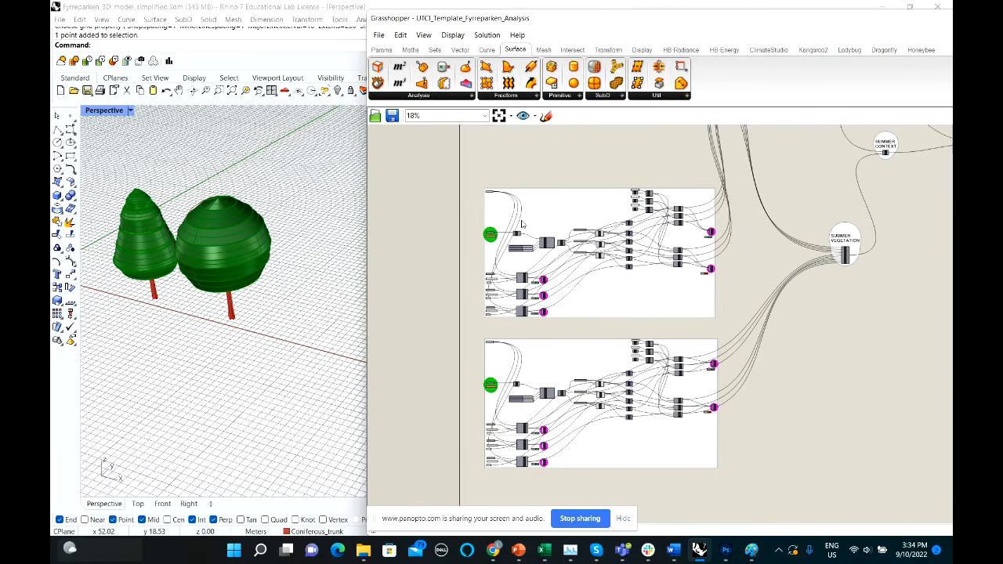
Inspect the Winter and Summer season selectors feeding the two deciduous vegetation groups
scroll(509, 195, "up", 2)
scroll(502, 185, "up", 10)
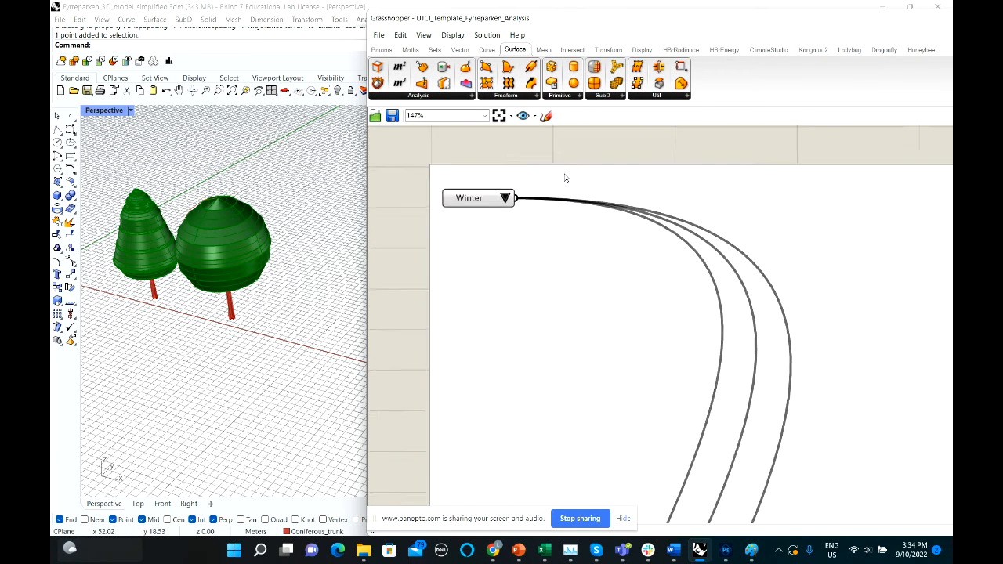
scroll(562, 179, "down", 8)
scroll(549, 266, "up", 4)
scroll(548, 267, "up", 4)
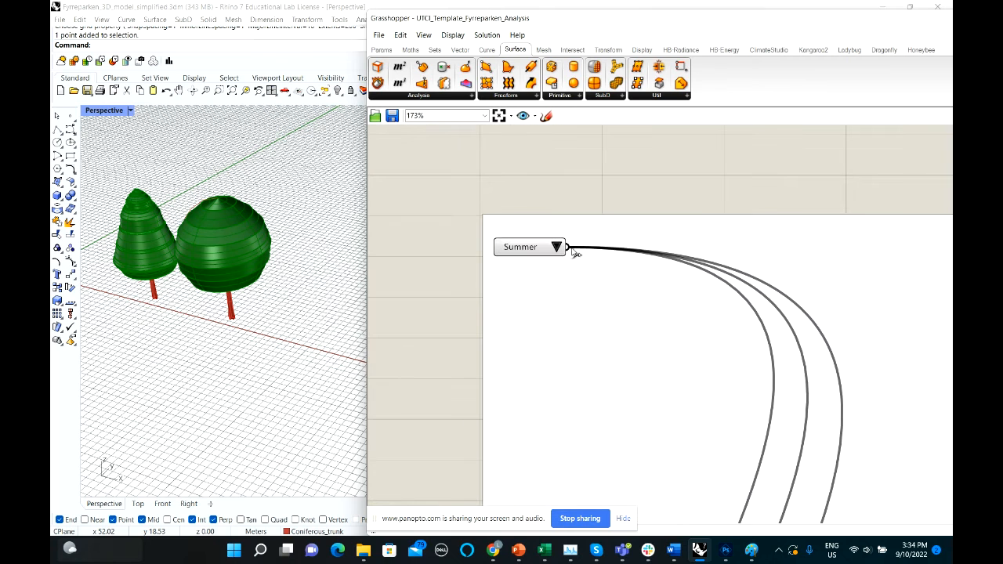
scroll(549, 292, "down", 10)
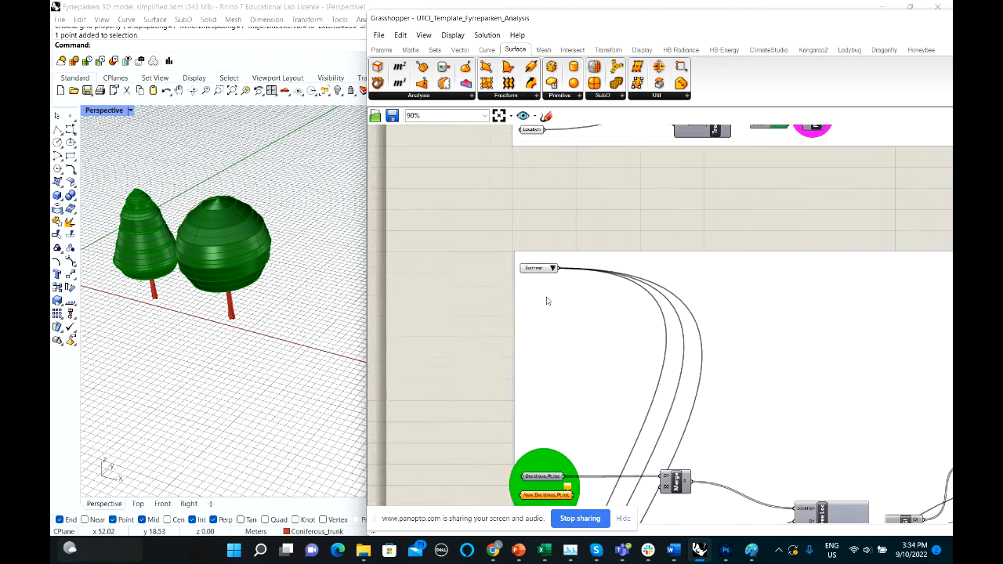
Reposition the Grasshopper window beside the Rhino tree models and examine a deciduous group's season selector, point parameters and distribution sliders
left_click_drag(603, 18, 441, 215)
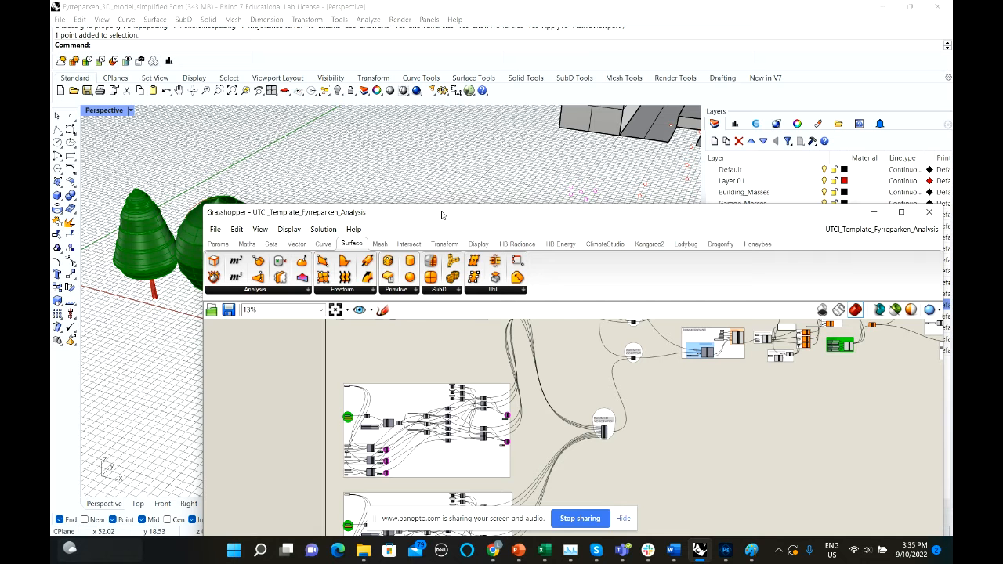
left_click_drag(441, 215, 543, 54)
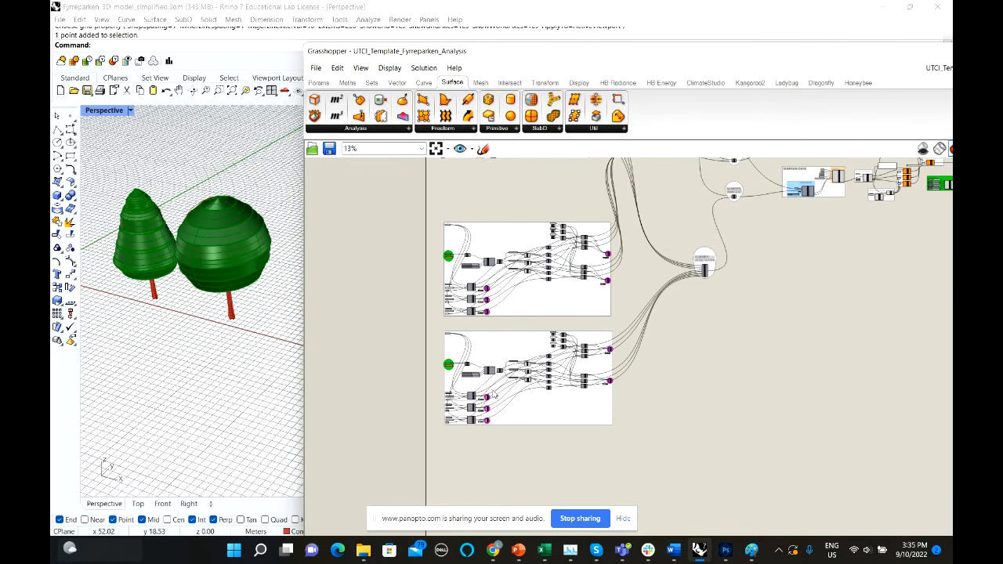
scroll(490, 397, "up", 5)
right_click_drag(444, 391, 469, 337)
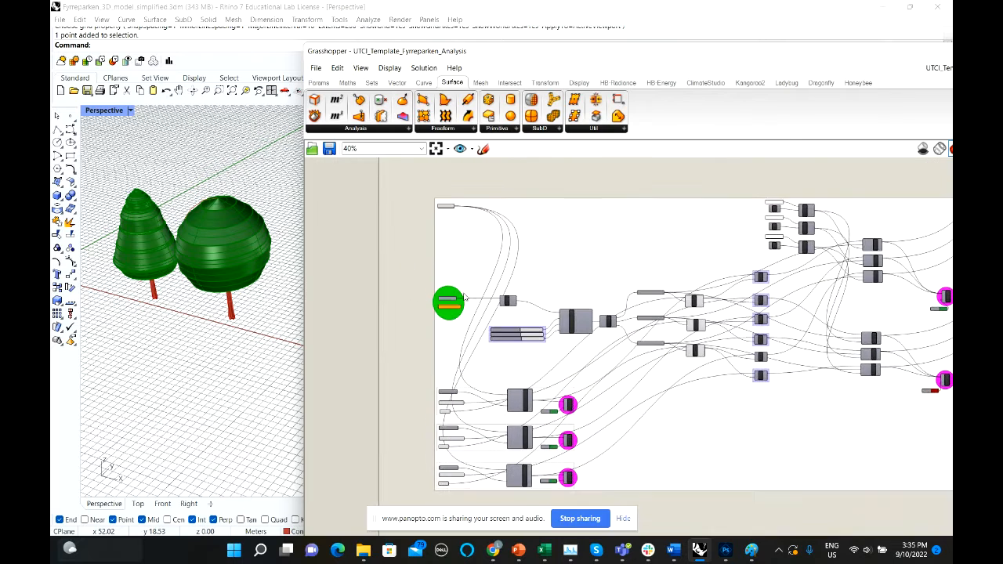
scroll(461, 199, "up", 3)
scroll(446, 212, "down", 1)
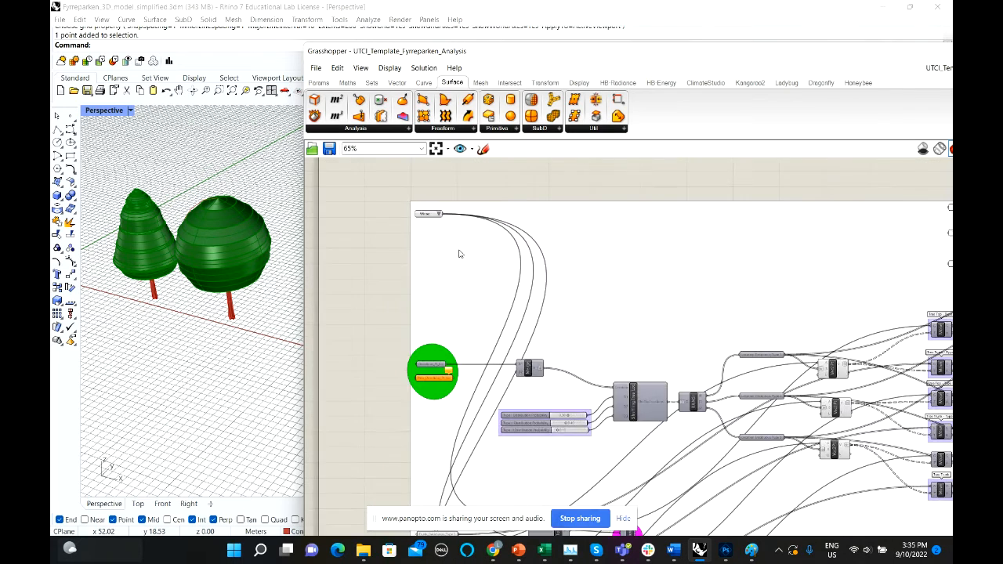
Examine the deciduous group's Summer season selector and its Decidious_Pt_loc and New_Decidious_Pt_loc point parameters
scroll(460, 256, "down", 5)
right_click_drag(480, 421, 470, 358)
scroll(464, 364, "up", 5)
scroll(446, 286, "up", 2)
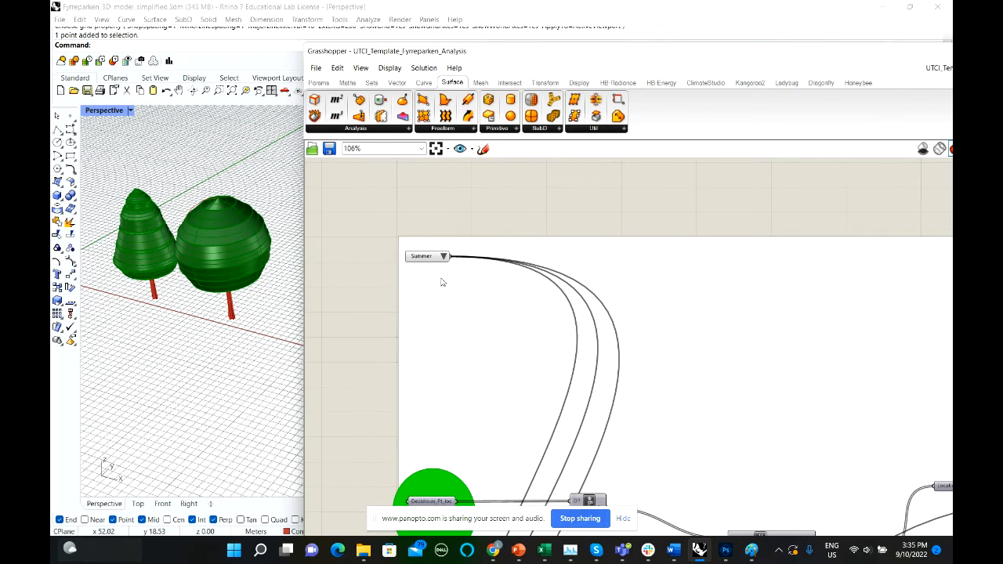
scroll(470, 408, "down", 3)
scroll(462, 463, "up", 3)
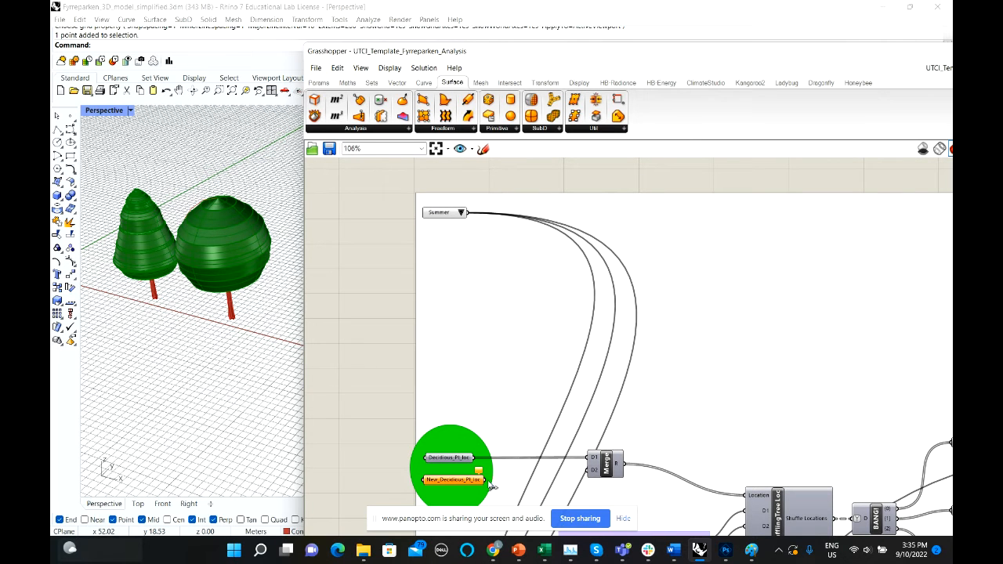
scroll(544, 479, "down", 5)
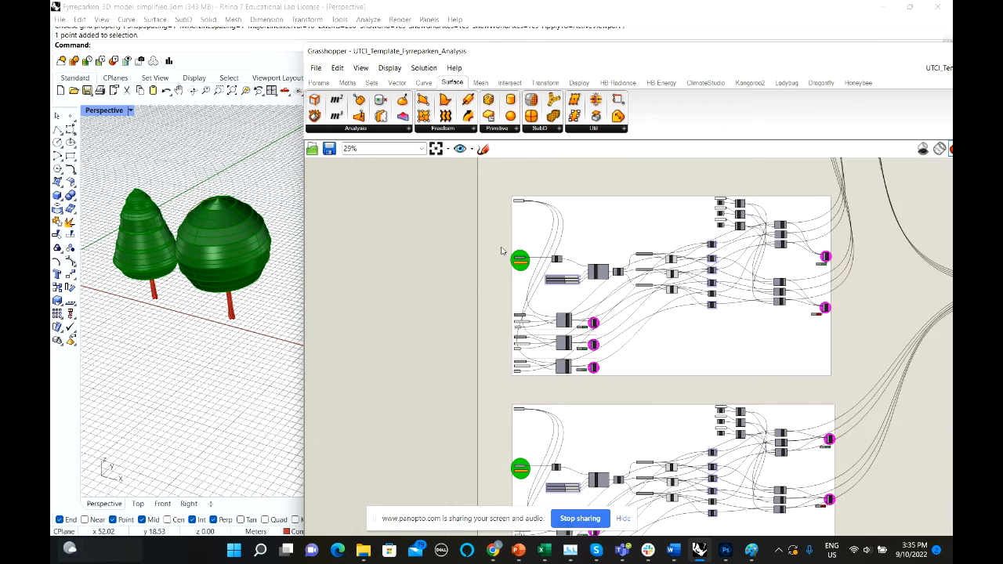
scroll(520, 261, "up", 5)
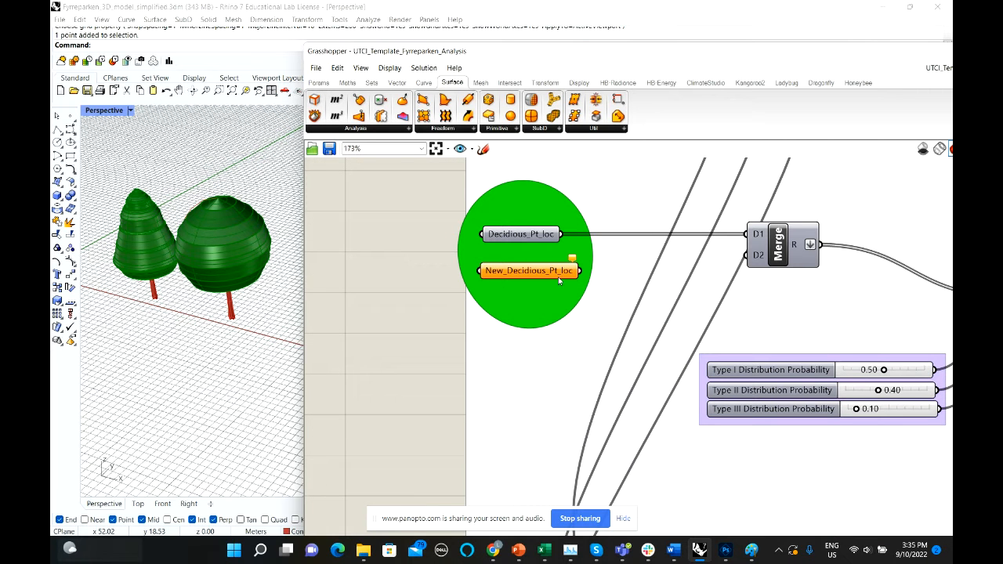
Try to connect the New_Decidious_Pt_loc parameter to the D2 input of the deciduous group's Merge component
left_click_drag(578, 272, 627, 269)
scroll(597, 268, "down", 8)
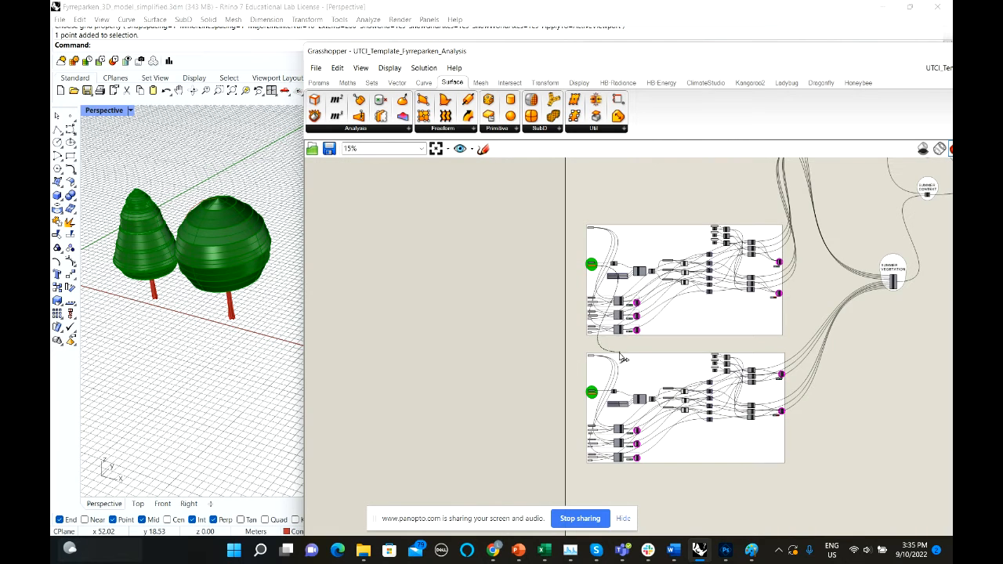
scroll(619, 401, "up", 9)
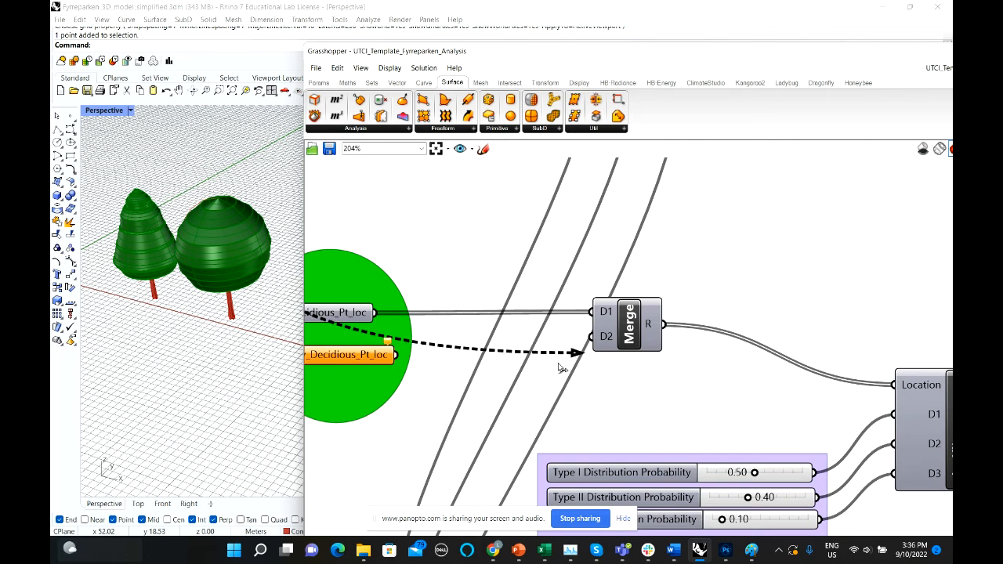
scroll(518, 337, "down", 3)
Reposition the Grasshopper window to uncover part of the Rhino viewport and the layer list
left_click_drag(542, 51, 419, 107)
left_click_drag(546, 114, 509, 120)
scroll(560, 356, "down", 8)
left_click_drag(616, 117, 483, 184)
right_click_drag(535, 358, 509, 391)
Enable the preview of the coniferous group's Preview component that is fed by the green swatch
scroll(509, 391, "up", 6)
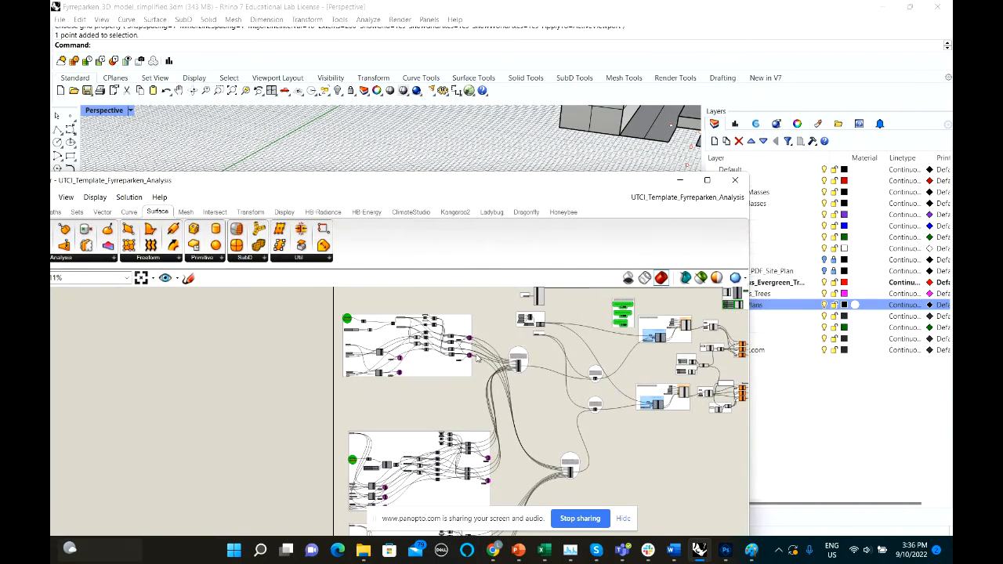
scroll(466, 349, "up", 6)
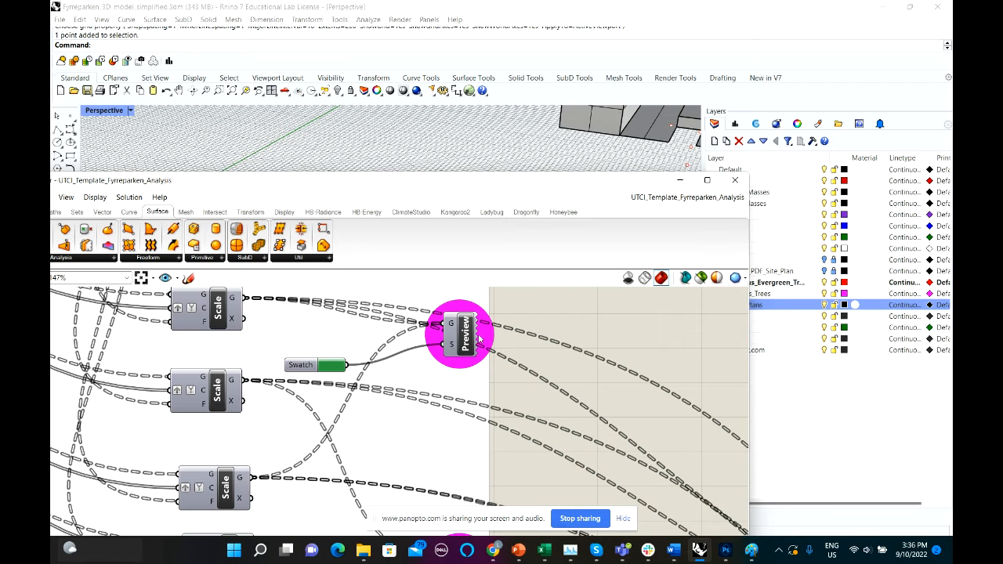
left_click(463, 338)
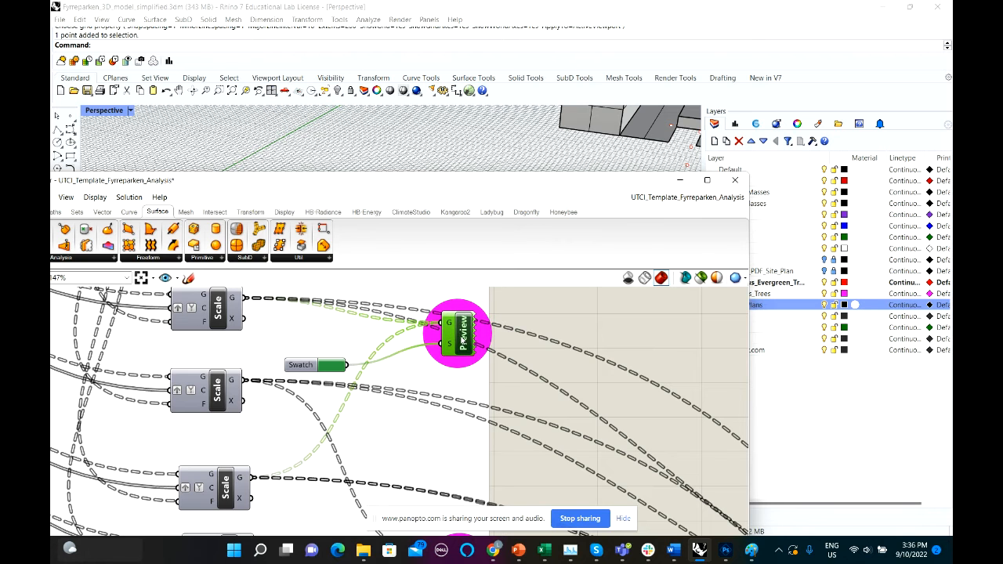
middle_click(464, 338)
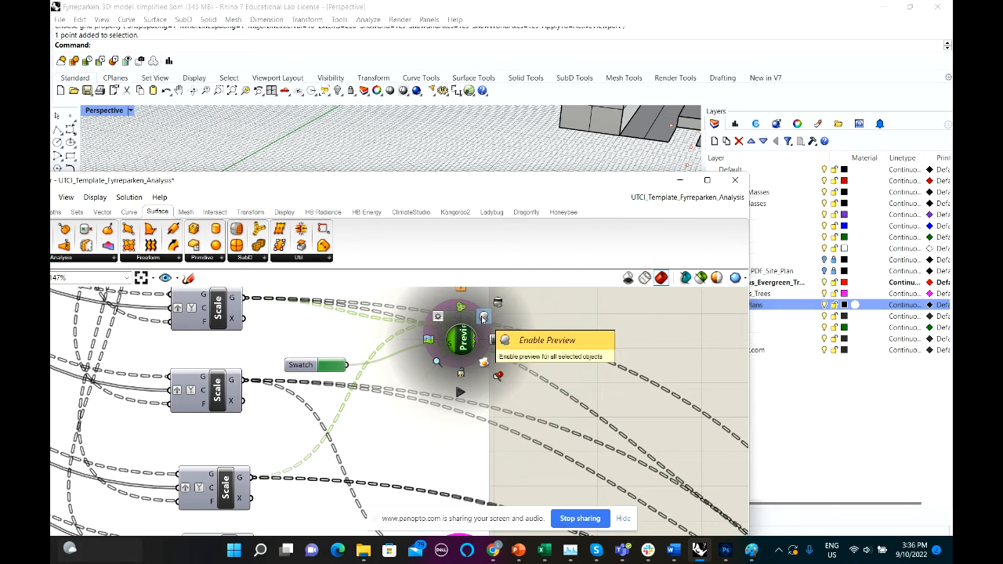
left_click(483, 317)
scroll(510, 326, "down", 3)
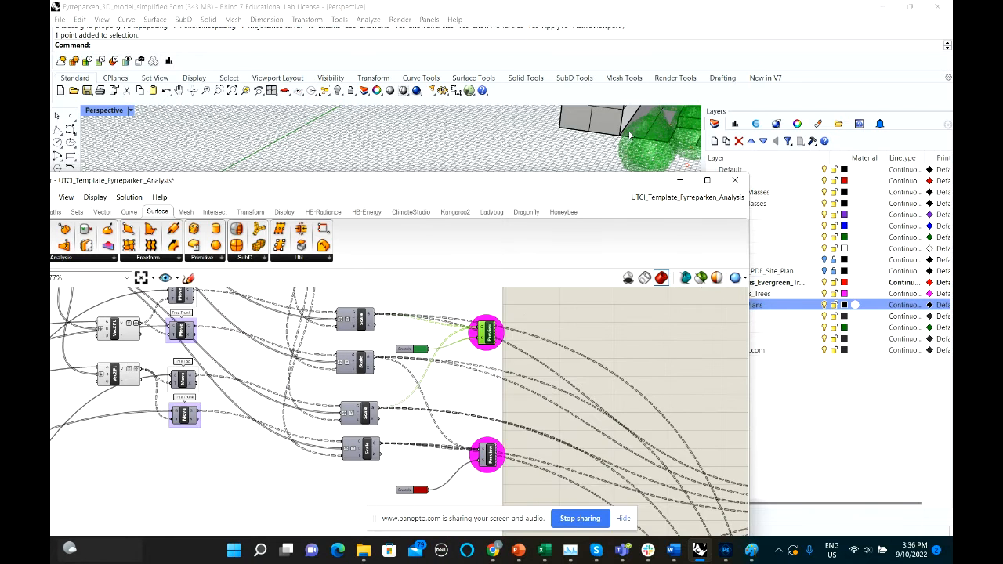
Enable the preview of the coniferous group's Preview component that is fed by the red swatch
scroll(495, 409, "up", 4)
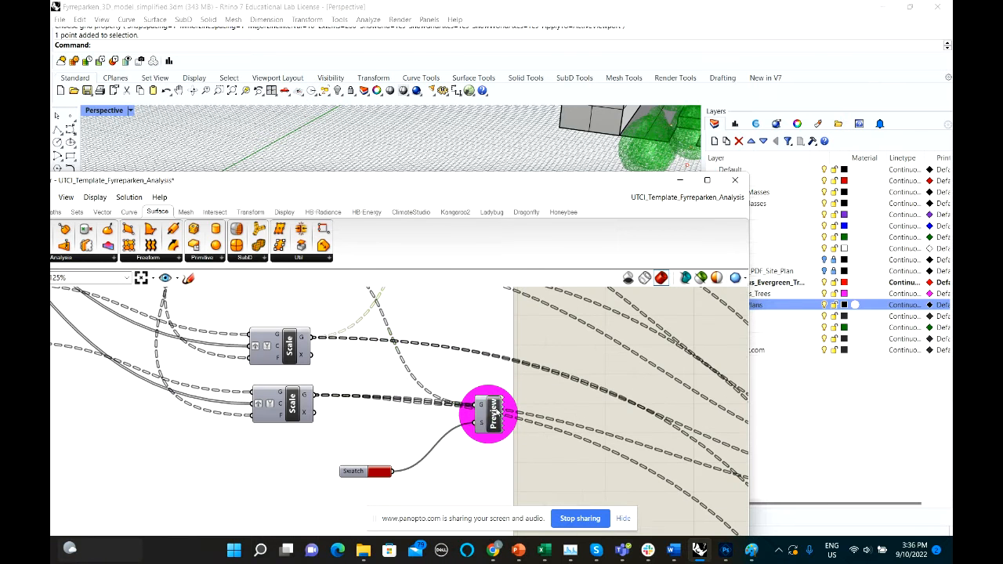
left_click(494, 411)
middle_click(492, 410)
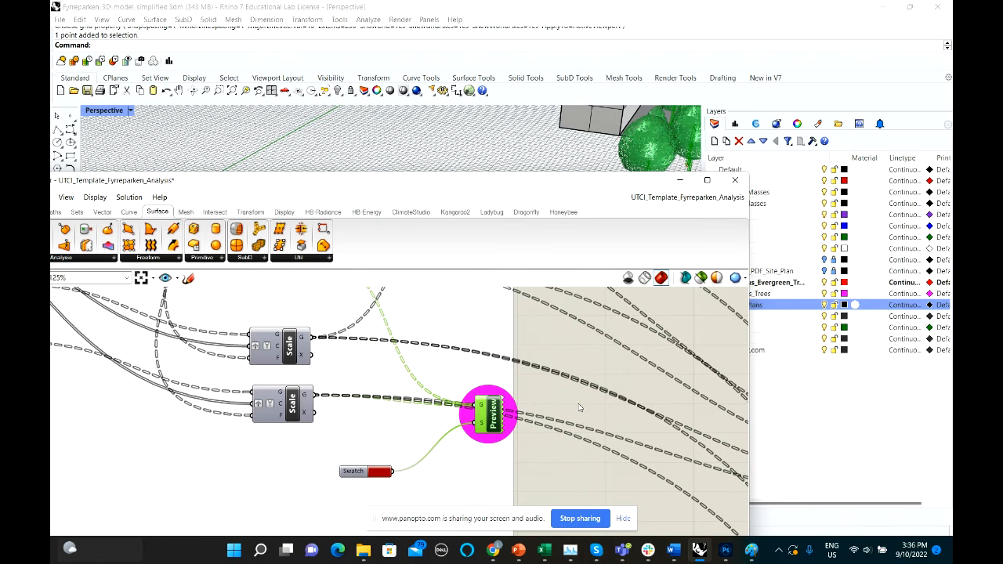
left_click(577, 345)
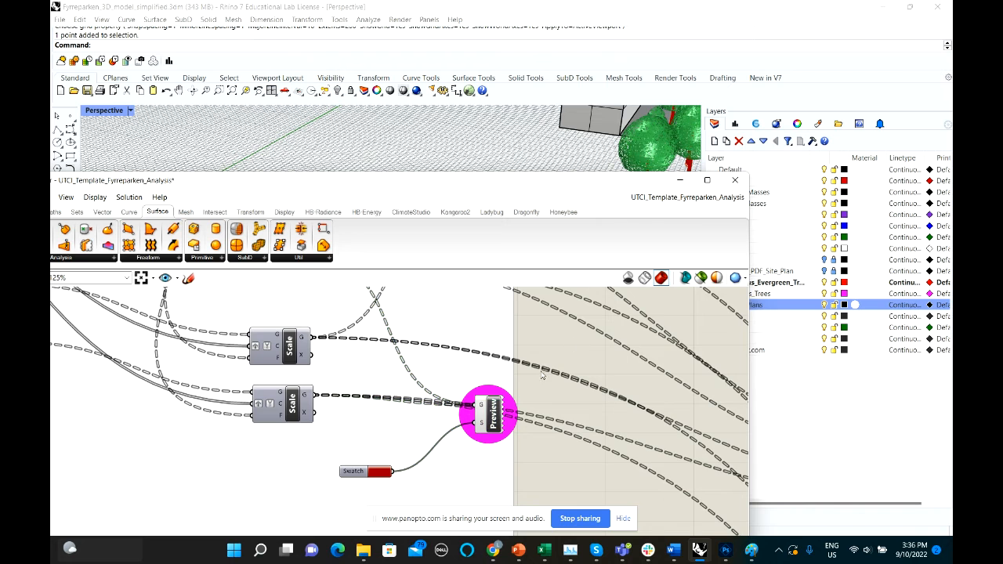
Enable the previews of the green-swatch and red-swatch Preview components in the first deciduous vegetation group
scroll(542, 375, "down", 6)
scroll(543, 374, "down", 5)
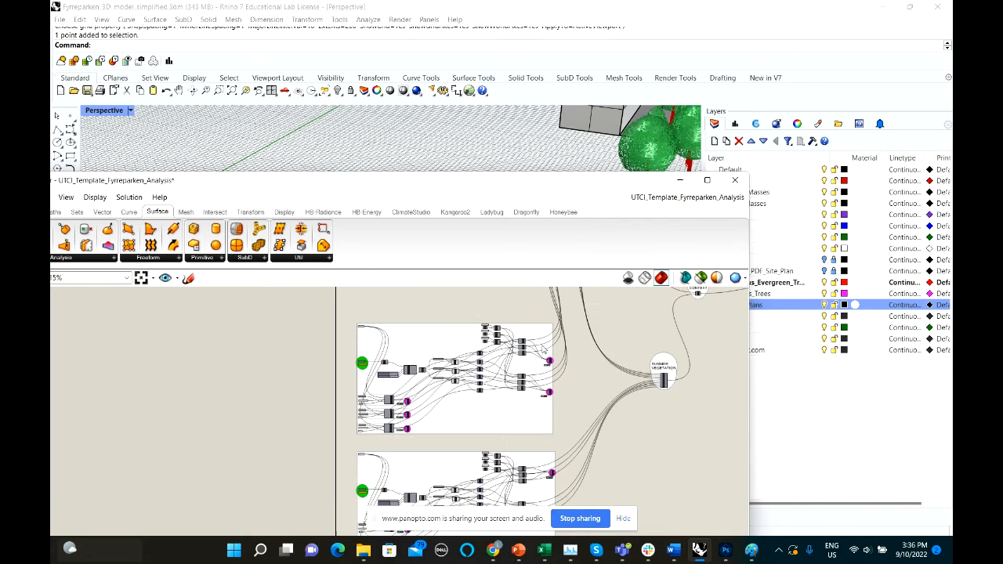
scroll(554, 362, "up", 6)
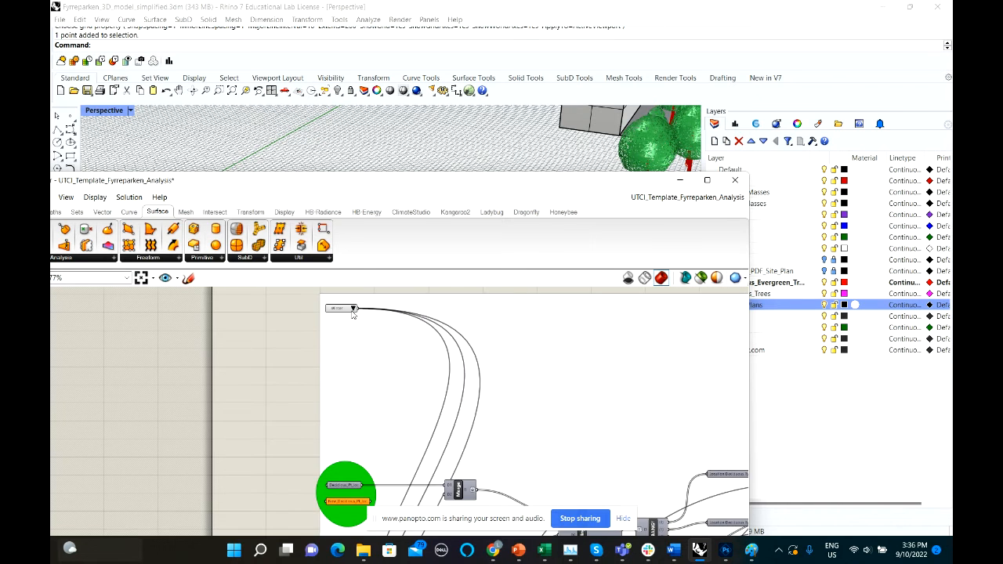
scroll(351, 313, "down", 3)
scroll(590, 369, "up", 5)
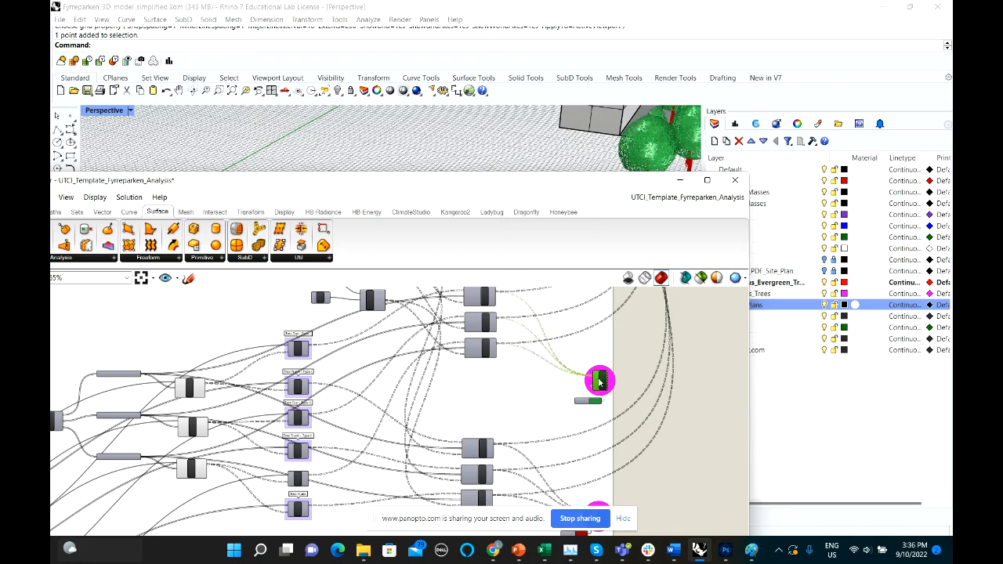
middle_click(603, 376)
scroll(601, 437, "down", 5)
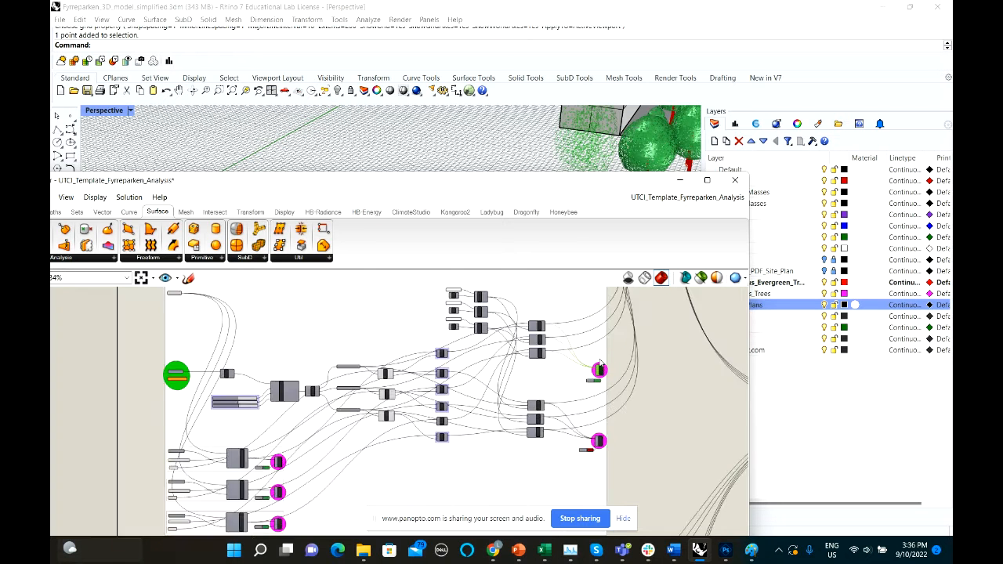
scroll(602, 438, "up", 5)
middle_click(601, 440)
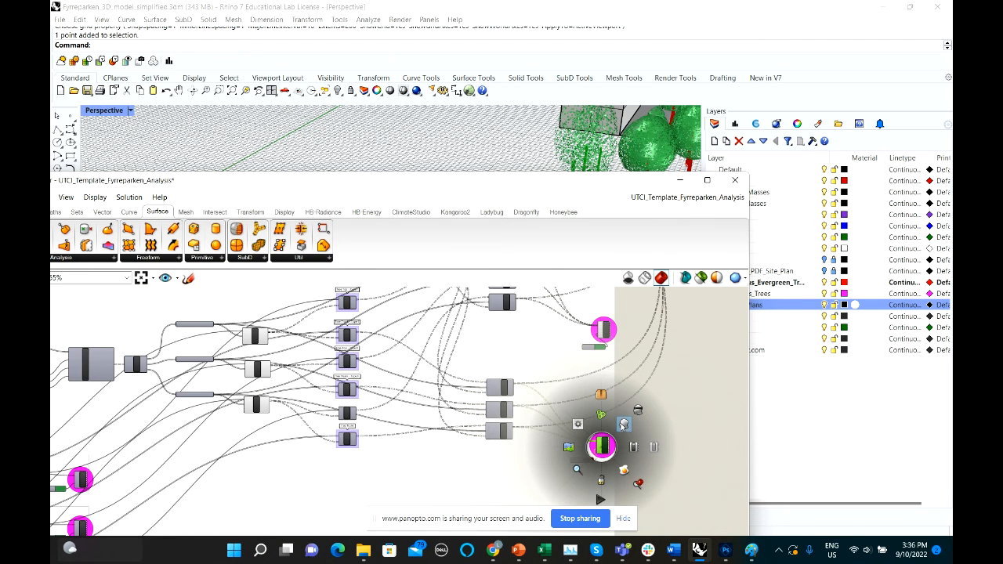
Move the Grasshopper window clear of the Rhino view and bring the previewed trees at the site's corner into close view
left_click_drag(569, 184, 689, 366)
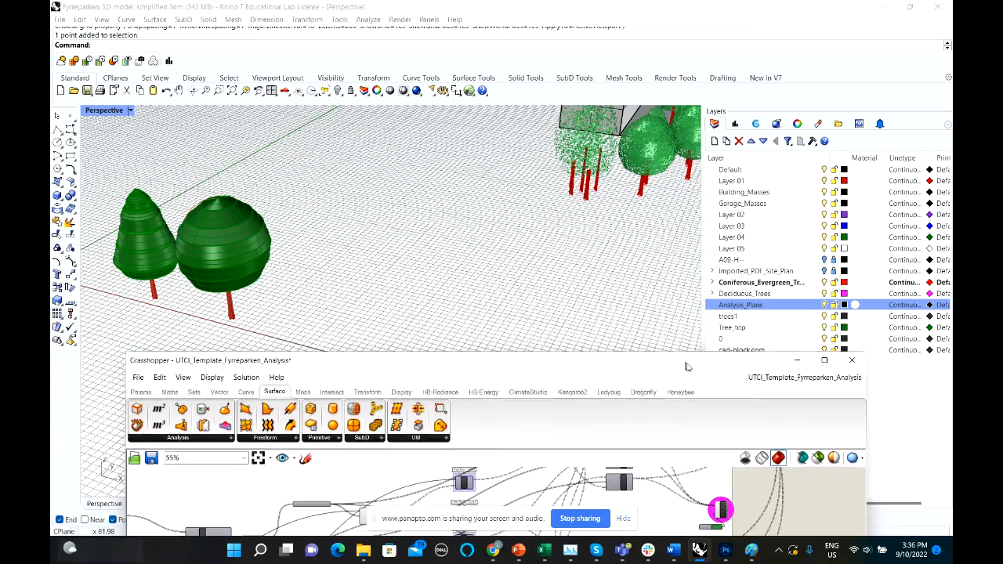
scroll(437, 268, "down", 5)
scroll(397, 289, "up", 8)
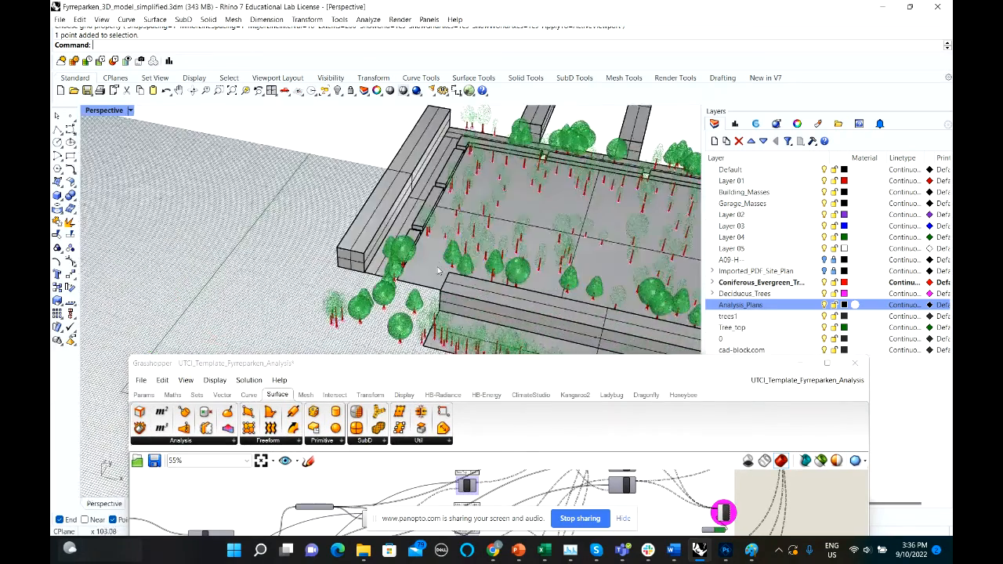
right_click_drag(396, 290, 376, 274)
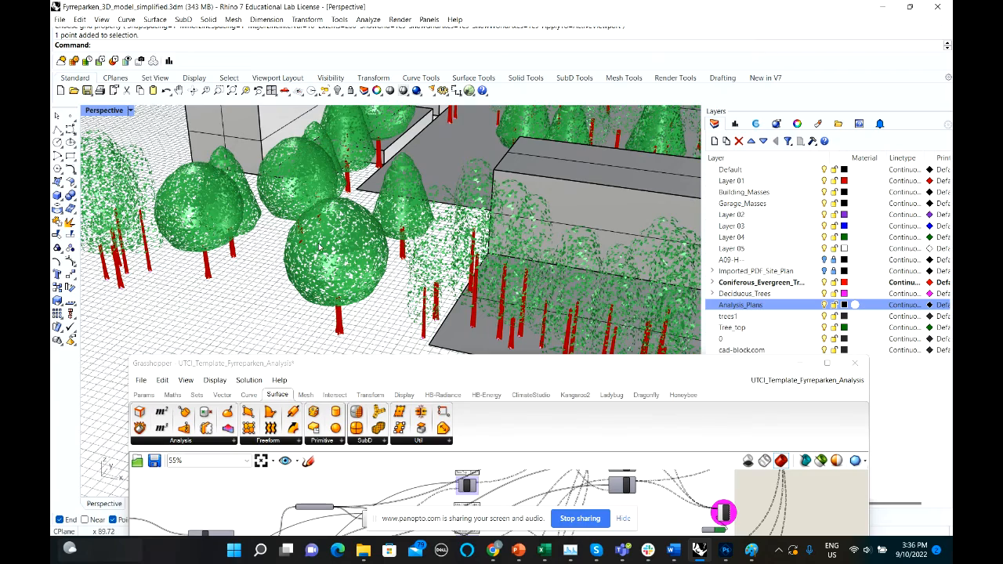
right_click_drag(377, 270, 318, 297)
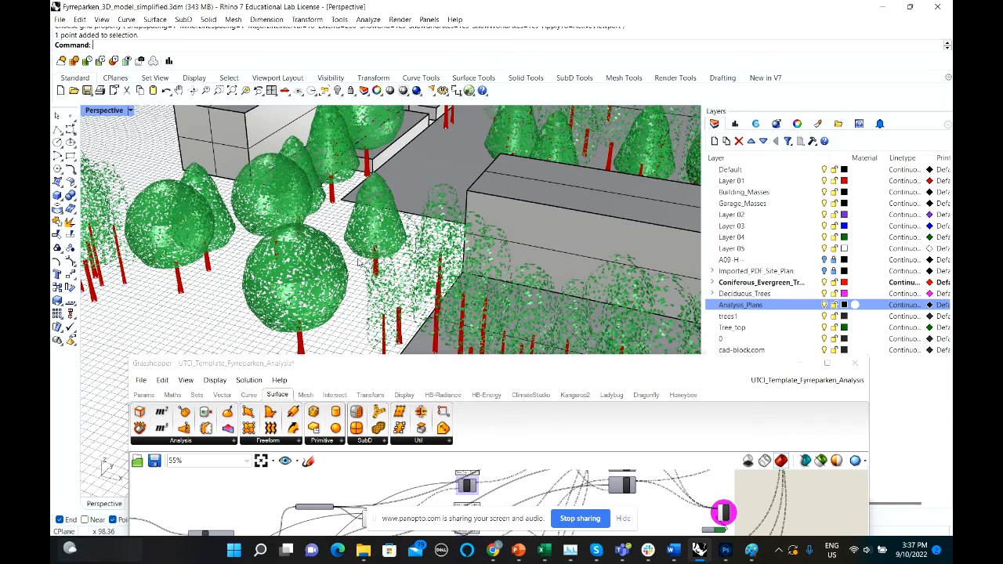
Examine the crowns and trunks of the previewed coniferous and deciduous trees beside the building masses and inside the courtyard
scroll(296, 251, "down", 3)
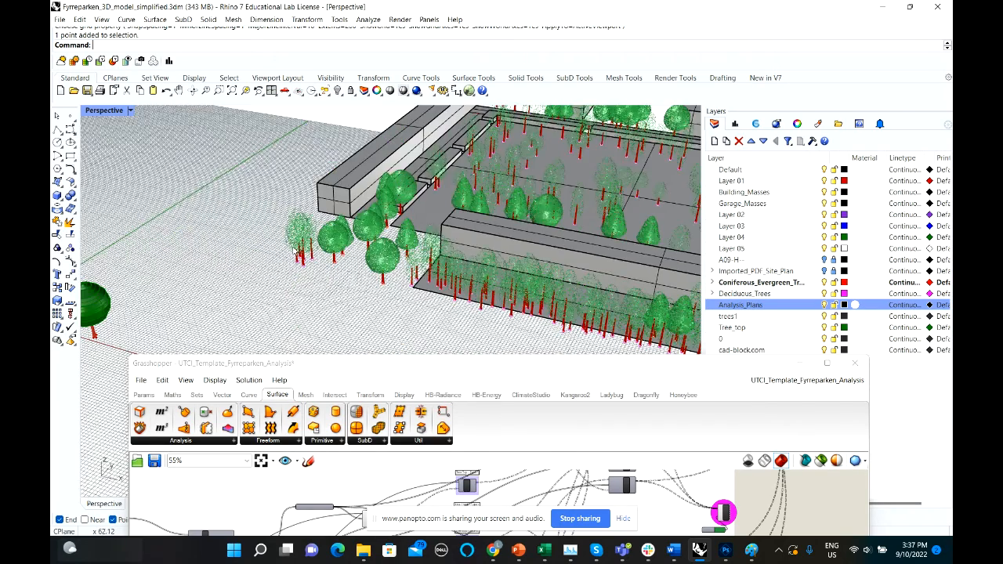
scroll(299, 245, "up", 5)
scroll(331, 277, "down", 5)
scroll(348, 281, "up", 5)
scroll(348, 282, "down", 5)
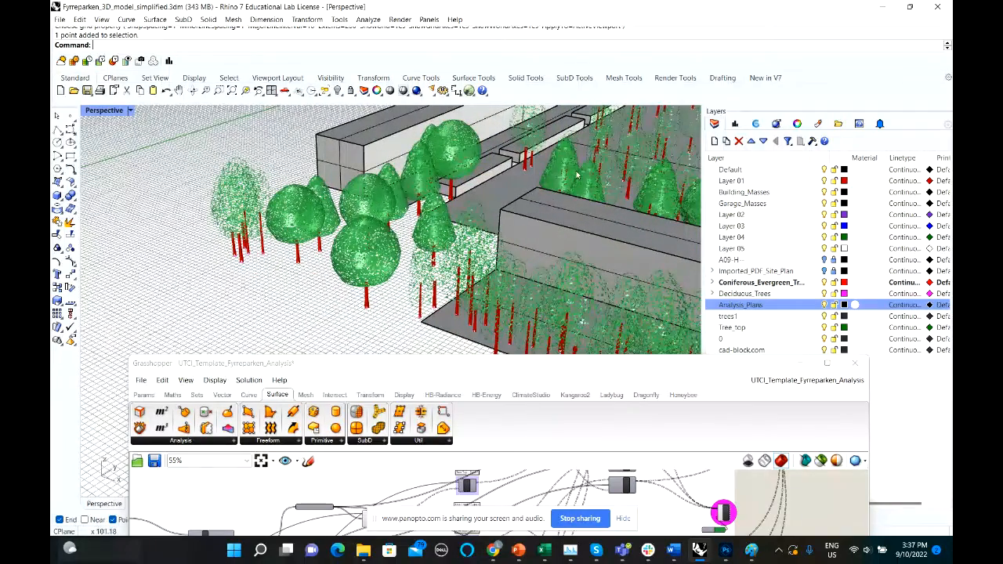
scroll(286, 237, "up", 5)
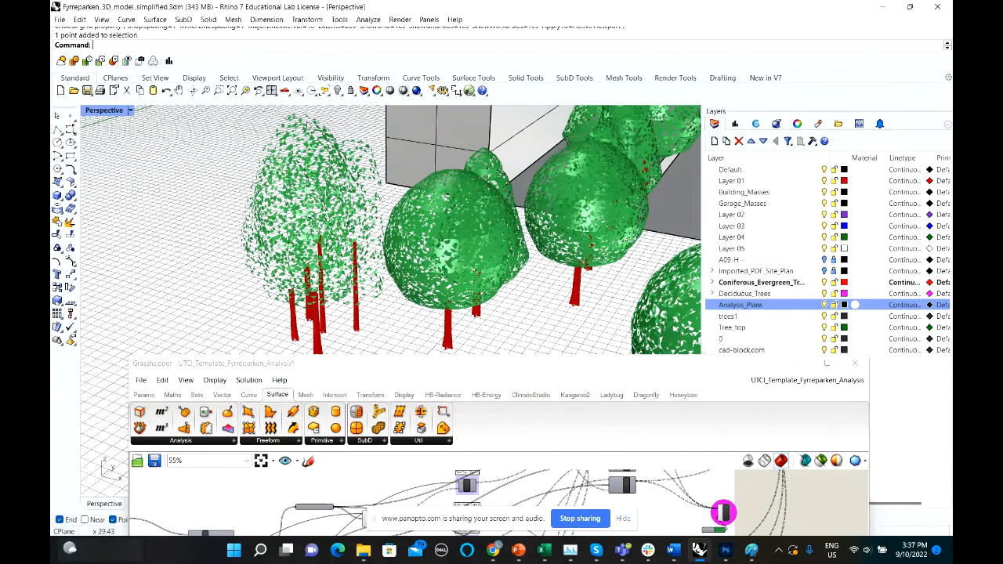
scroll(360, 267, "down", 7)
scroll(529, 189, "up", 4)
scroll(546, 174, "up", 2)
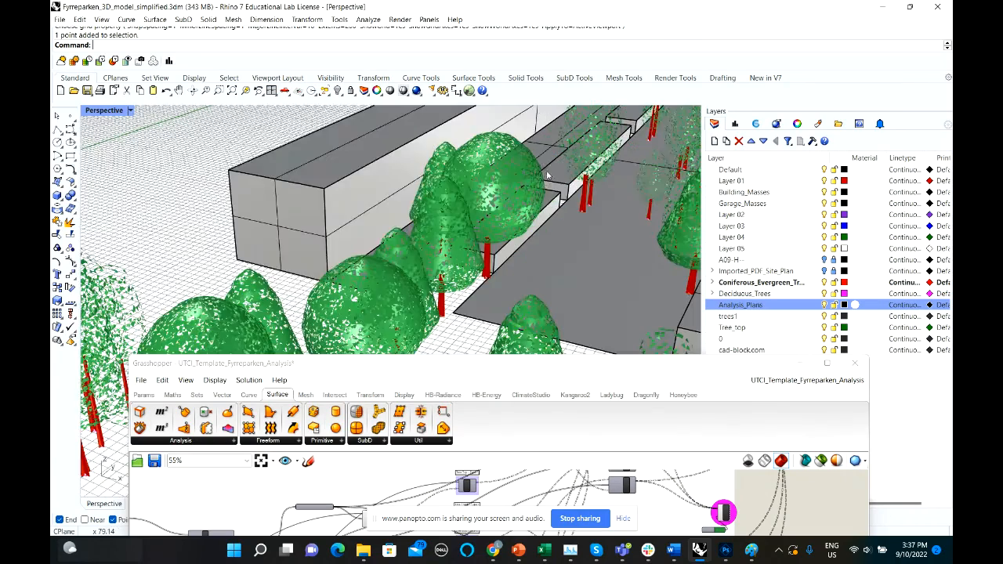
scroll(547, 174, "down", 3)
scroll(519, 235, "up", 5)
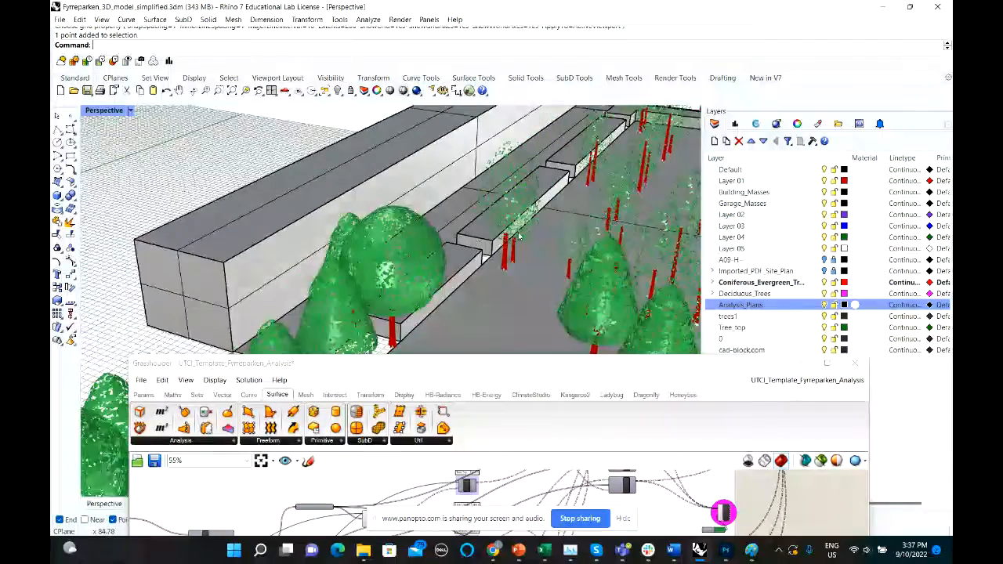
scroll(513, 239, "up", 3)
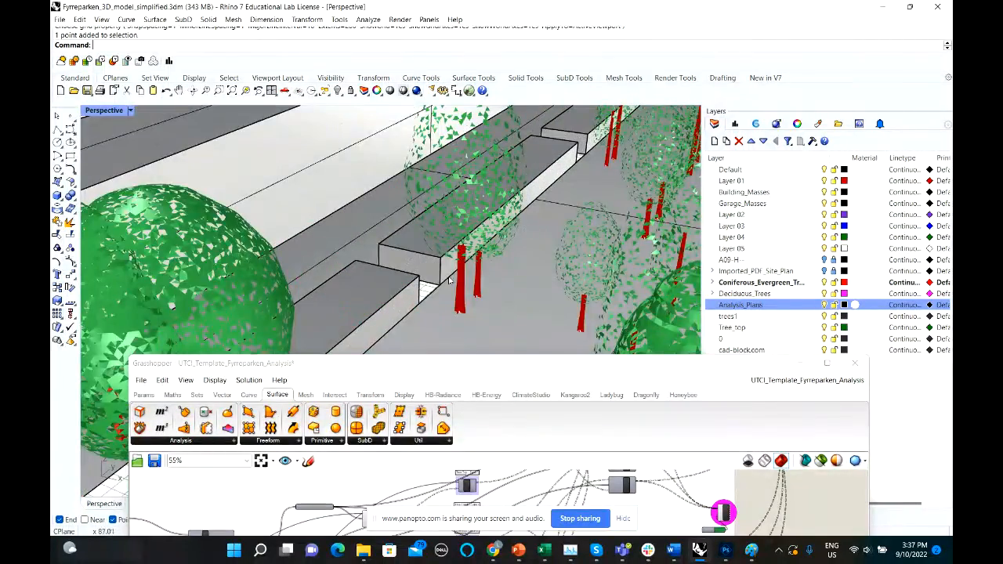
scroll(451, 281, "down", 2)
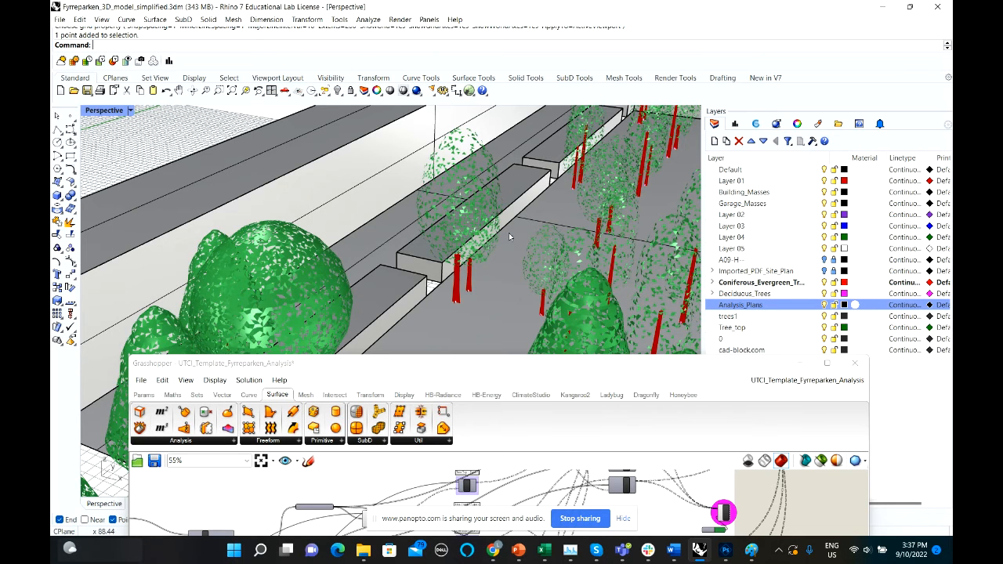
scroll(506, 248, "down", 3)
scroll(516, 230, "up", 2)
scroll(504, 228, "up", 2)
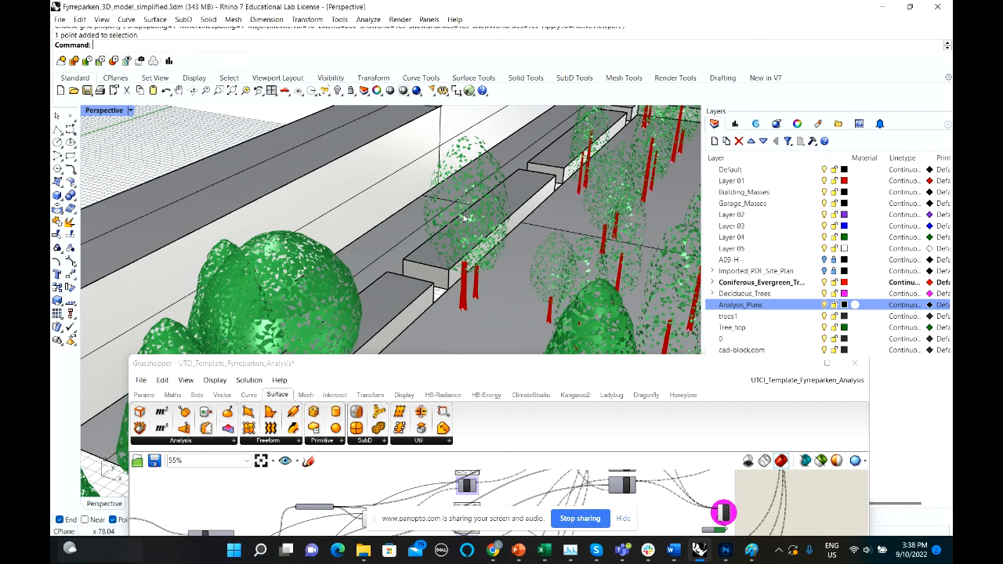
Switch the Rhino viewport from Perspective to the Top view to show the tree layout across the site
scroll(513, 250, "down", 5)
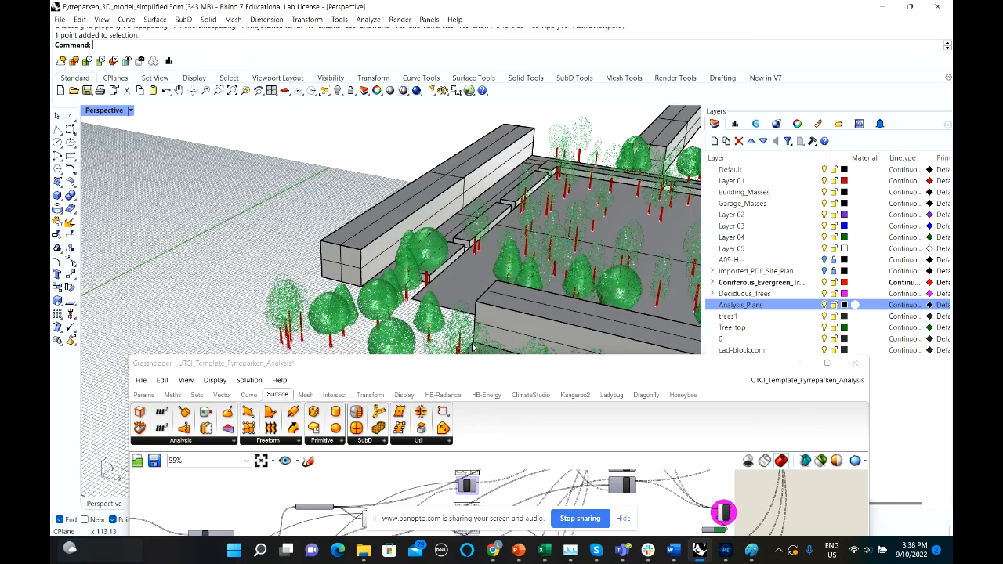
scroll(460, 213, "down", 4)
scroll(439, 213, "down", 2)
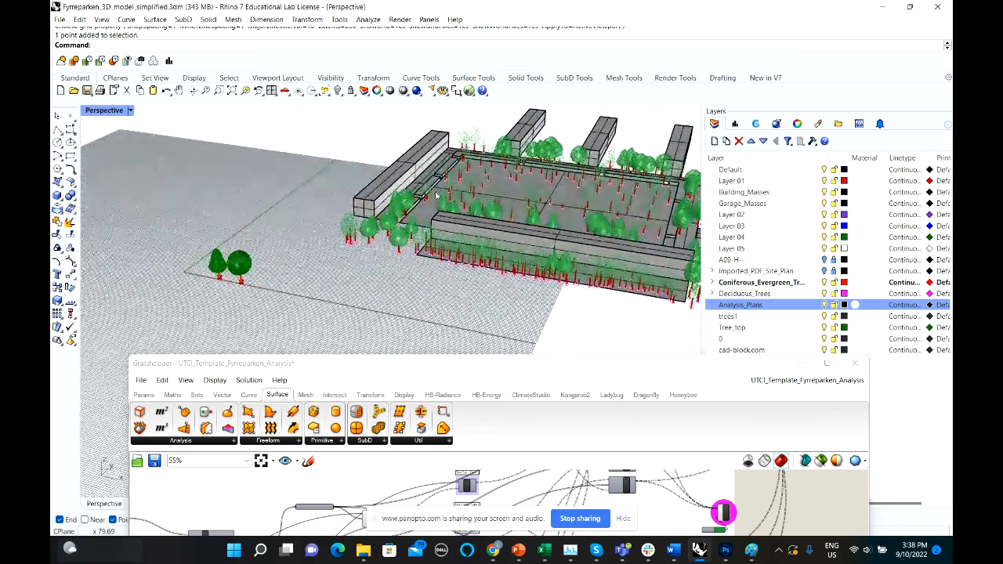
scroll(336, 160, "down", 1)
type("Top")
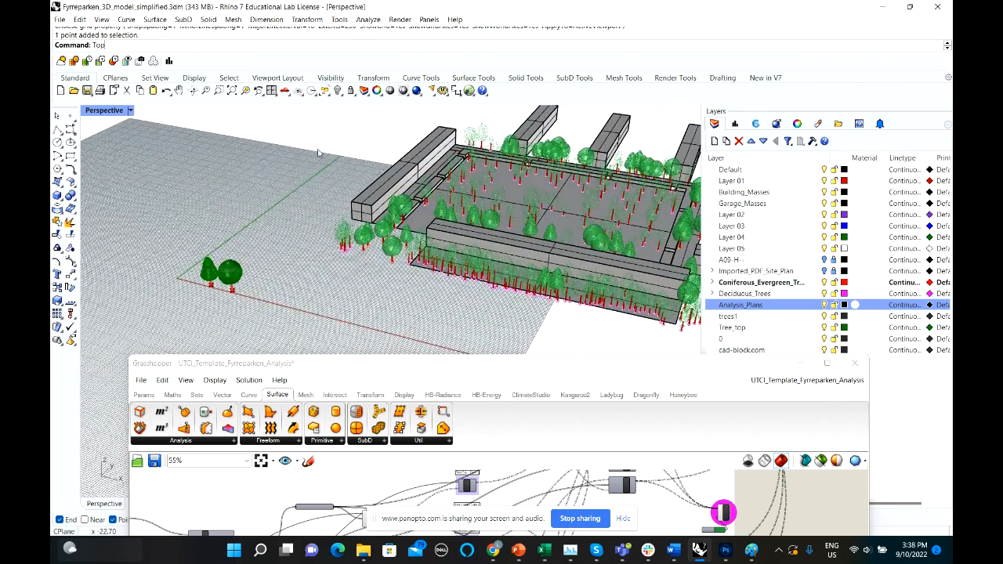
key("Return")
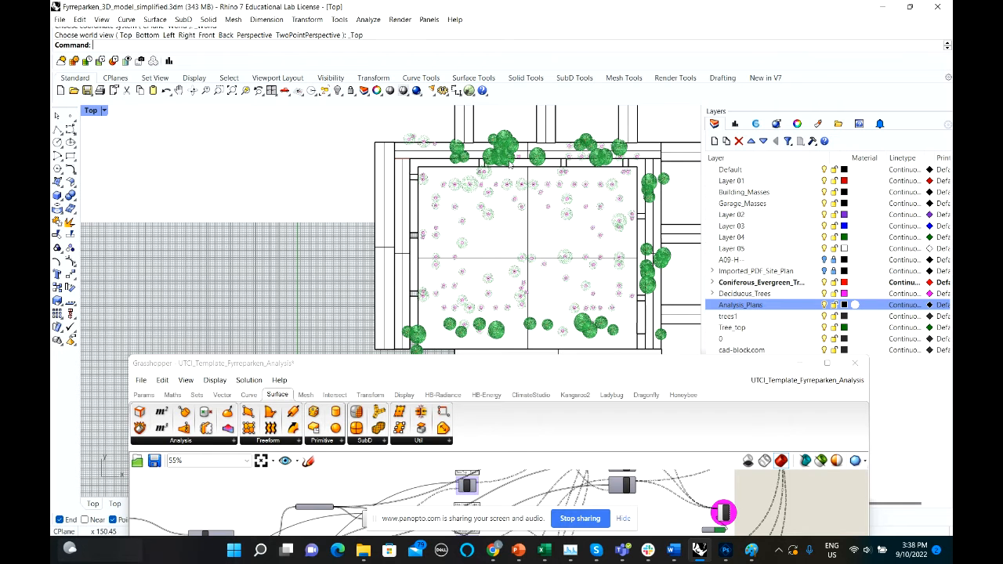
Examine the previewed tree crowns inside the courtyard and around the building masses in the Top view
scroll(513, 190, "up", 8)
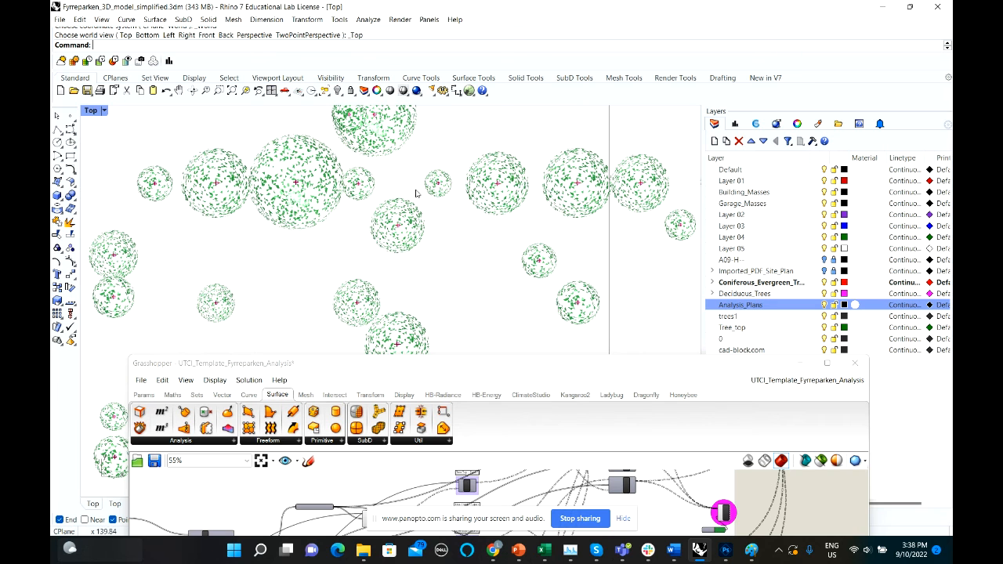
scroll(424, 218, "down", 6)
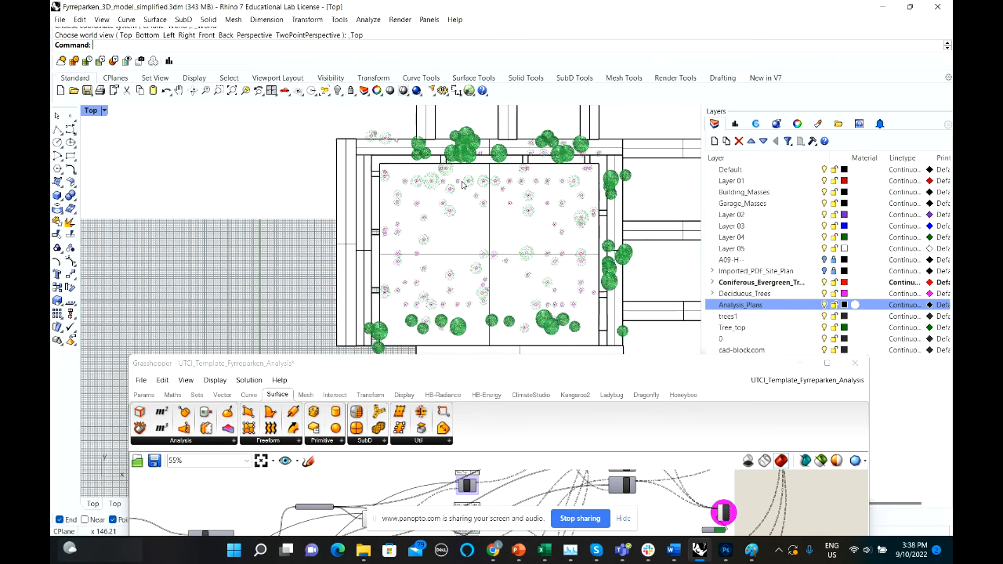
scroll(462, 185, "up", 4)
scroll(430, 208, "down", 5)
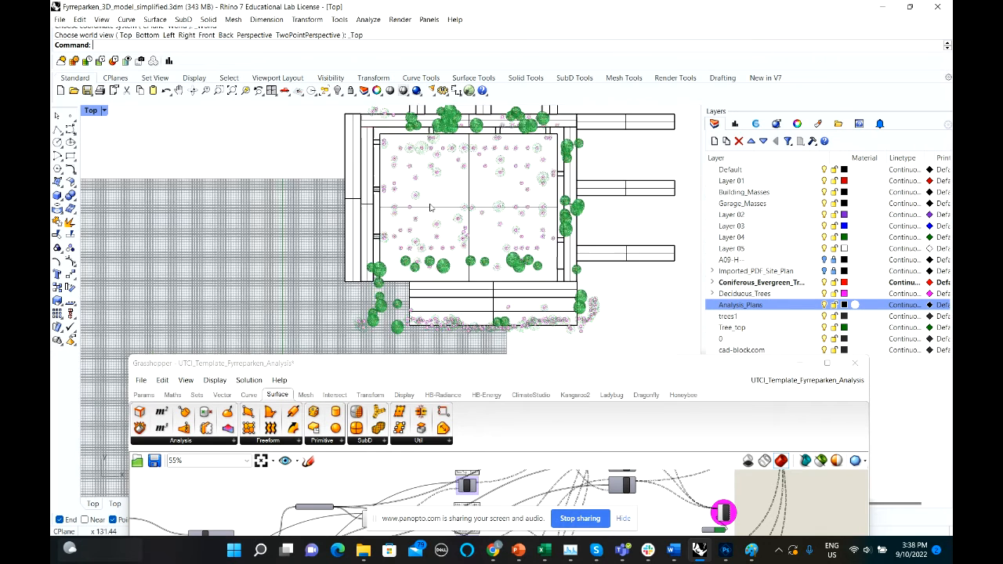
scroll(429, 208, "down", 1)
Disable the previews of the green-swatch and red-swatch Preview components in the first deciduous vegetation group
left_click_drag(542, 366, 536, 171)
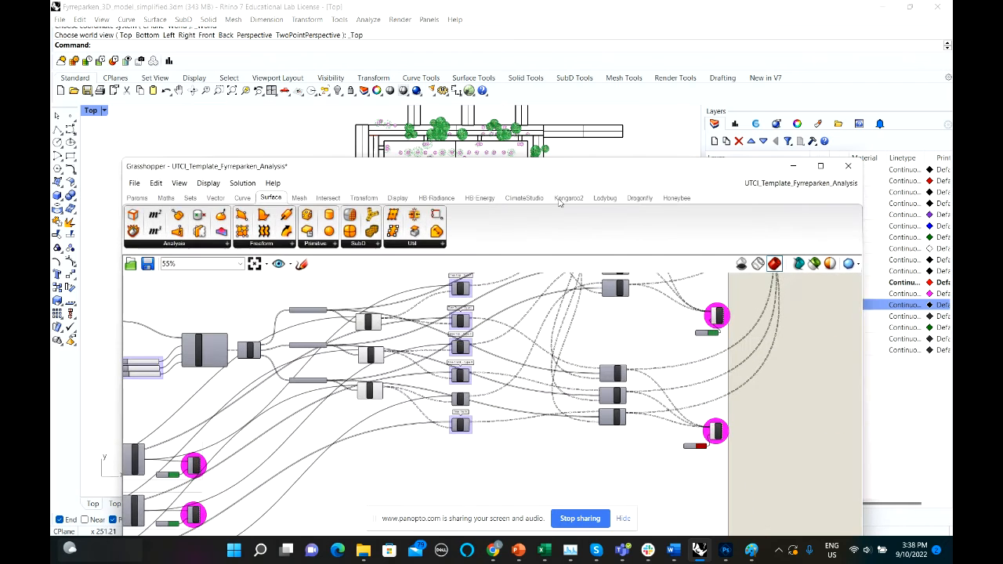
left_click(717, 314)
middle_click(717, 314)
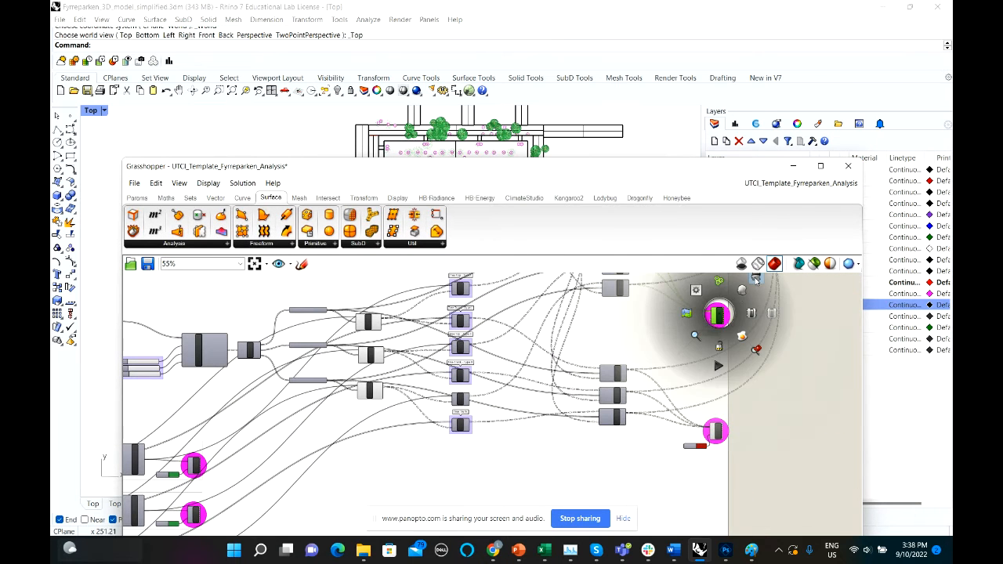
left_click(755, 280)
left_click(717, 432)
middle_click(717, 431)
left_click(755, 400)
Enable the previews of the green-swatch and red-swatch Preview components in the second deciduous vegetation group
scroll(776, 375, "down", 5)
scroll(737, 407, "up", 5)
left_click(721, 343)
middle_click(721, 343)
left_click(738, 333)
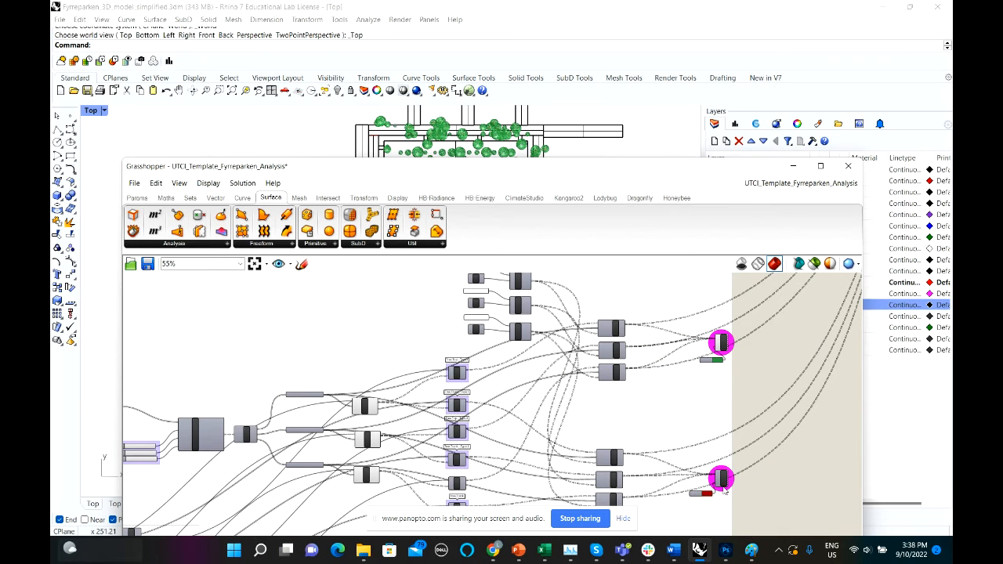
left_click(720, 477)
middle_click(720, 477)
Move the Grasshopper window clear of the Rhino view and examine the second deciduous group's tree crowns across the site
left_click_drag(600, 173, 581, 365)
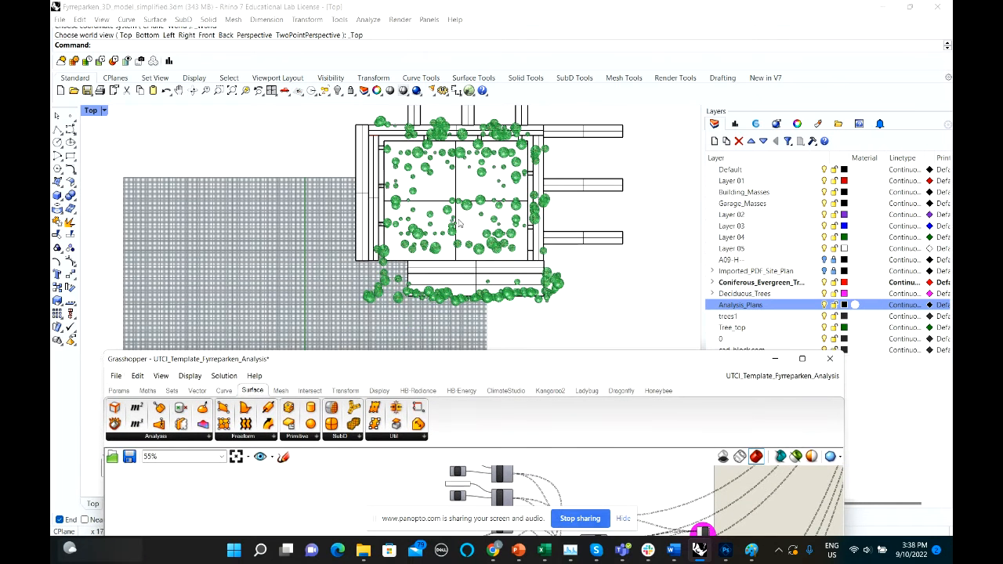
scroll(471, 206, "up", 5)
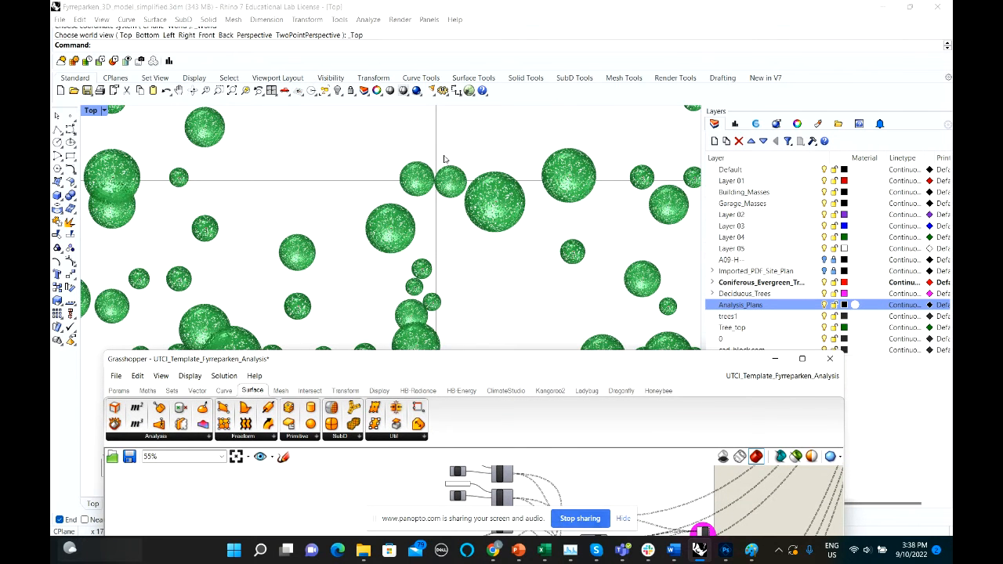
scroll(467, 217, "down", 5)
scroll(526, 255, "down", 2)
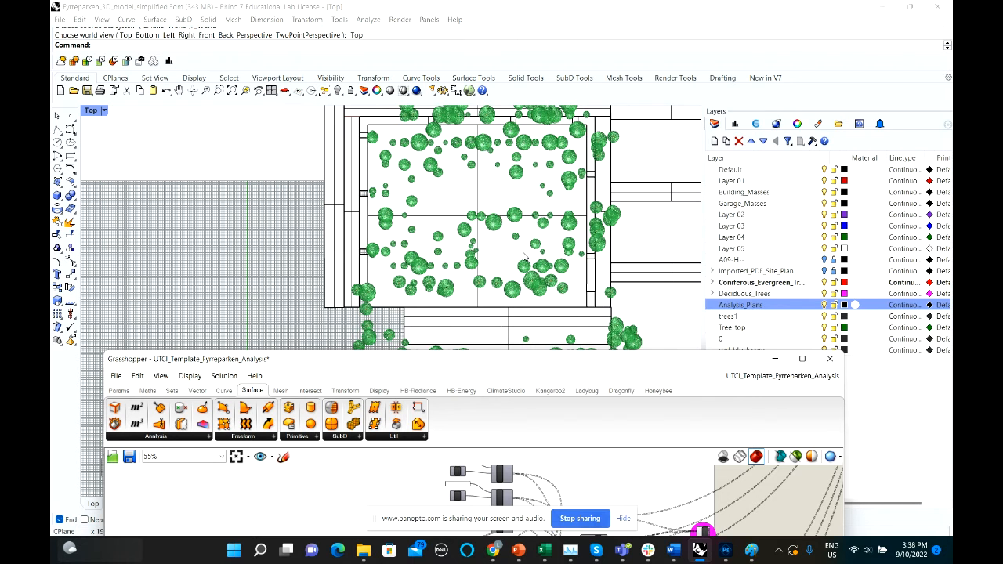
Bring the Grasshopper canvas back into view and disable both Preview components of the second deciduous vegetation group
left_click_drag(592, 360, 650, 119)
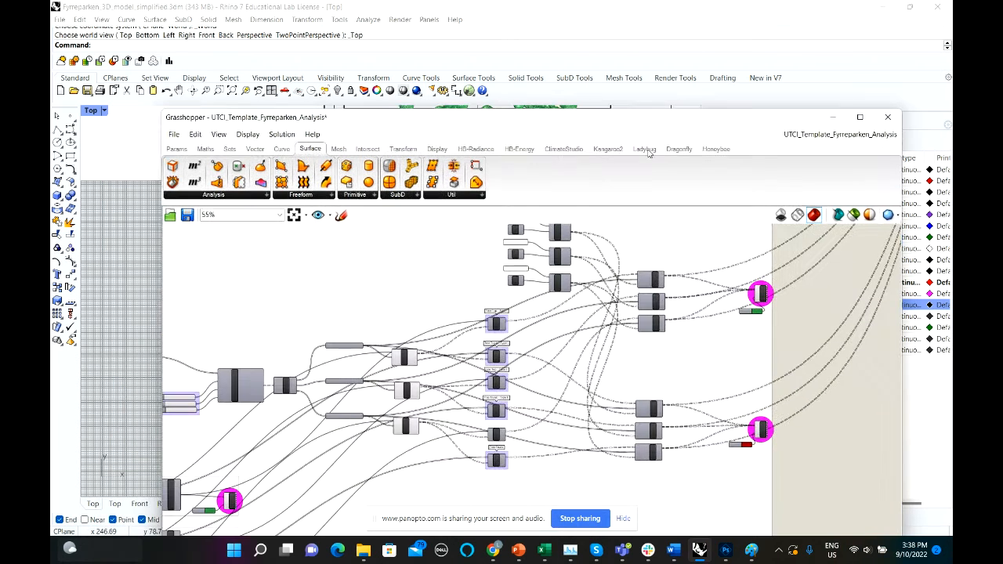
scroll(665, 303, "down", 1)
scroll(664, 304, "down", 2)
middle_click(724, 296)
left_click_drag(723, 380, 723, 296)
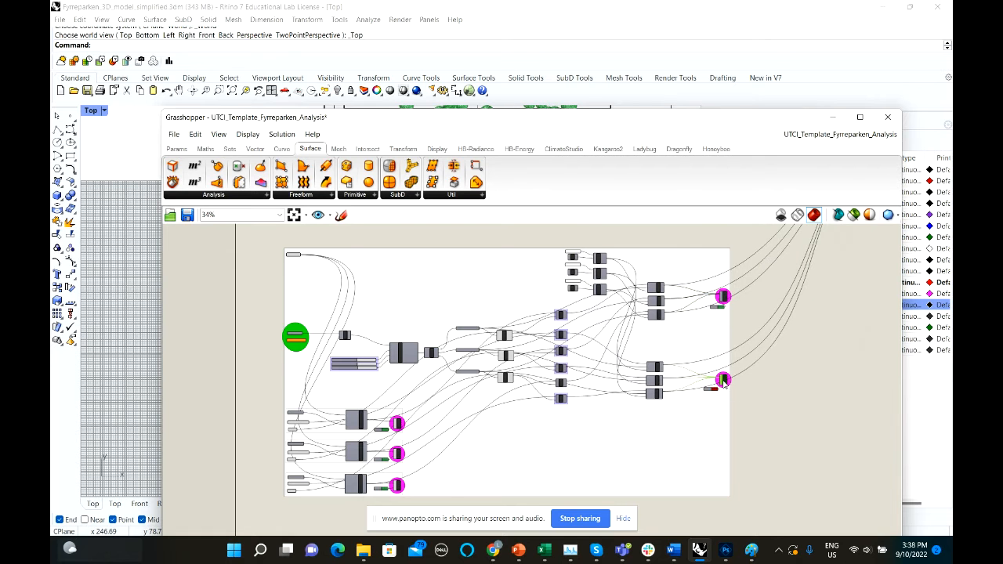
middle_click(723, 380)
Trace how the vegetation groups connect to the Winter Vegetation, Summer Vegetation, Winter Context and Summer Context nodes
scroll(709, 328, "down", 3)
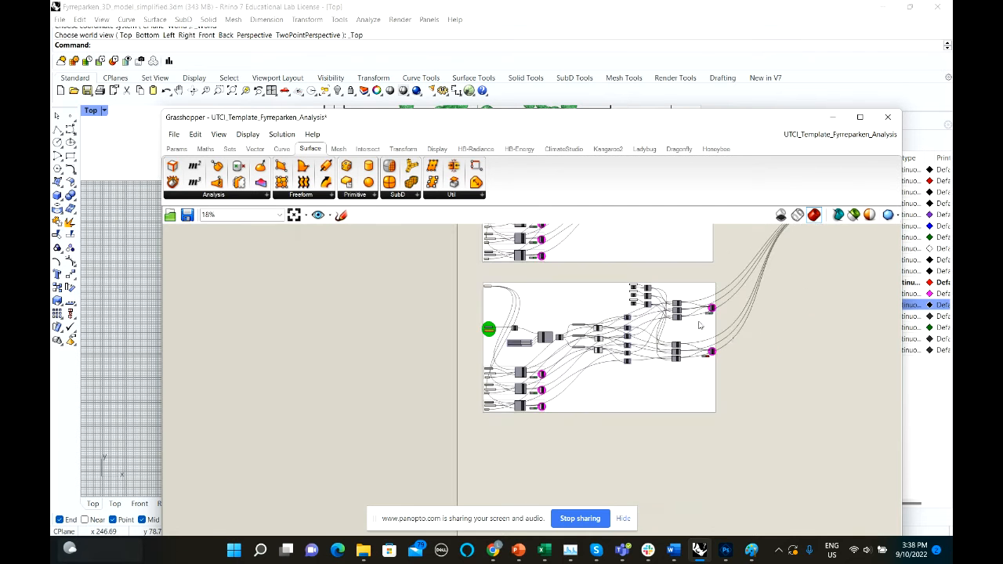
scroll(647, 376, "up", 5)
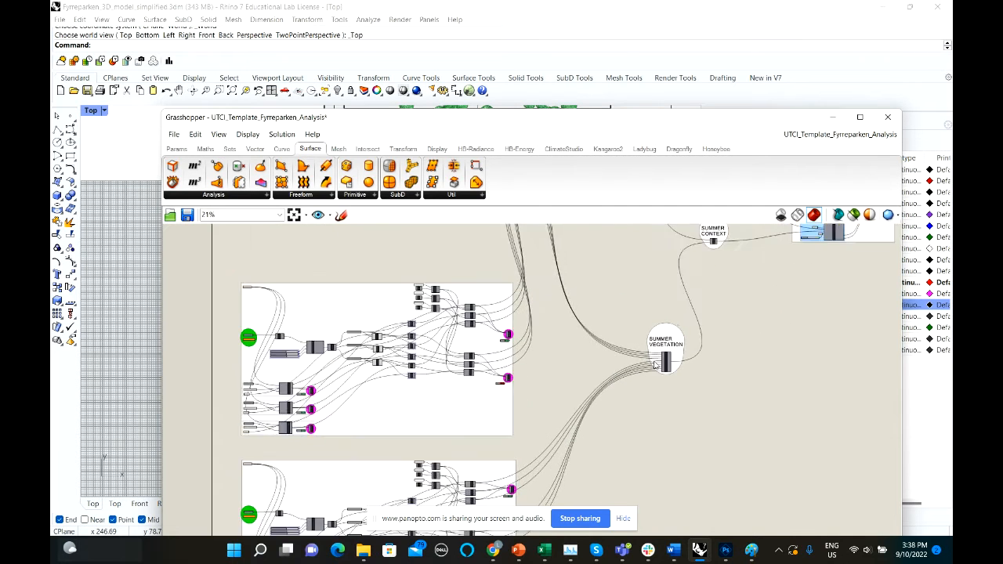
scroll(647, 366, "down", 2)
left_click_drag(645, 124, 736, 62)
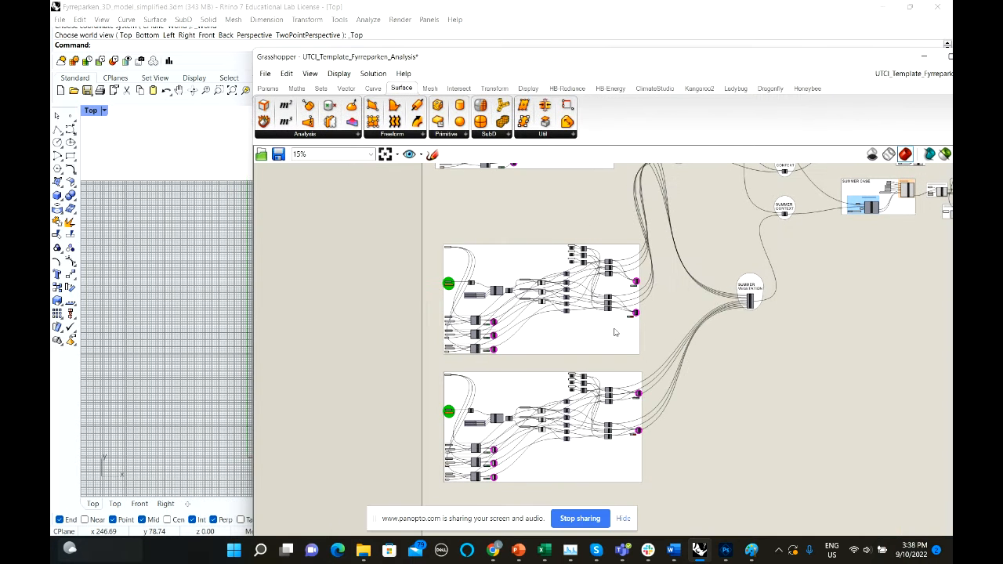
scroll(664, 320, "up", 4)
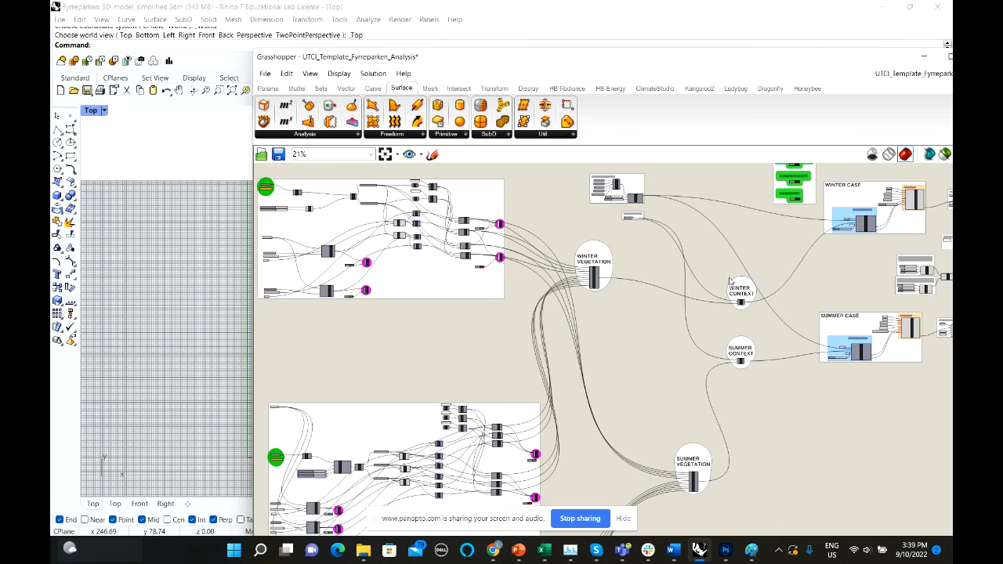
right_click_drag(774, 350, 710, 373)
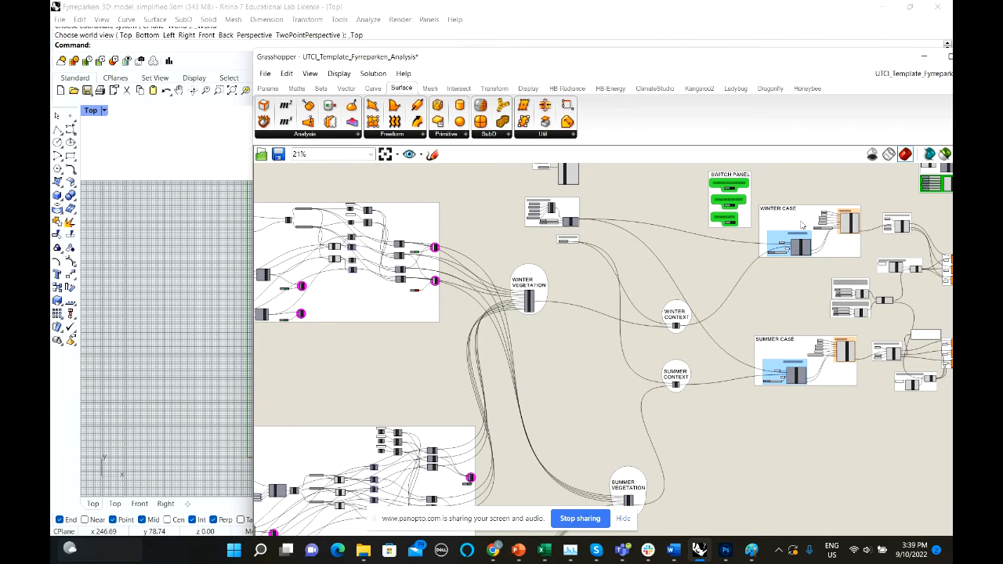
Examine the Winter Case and Summer Case groups with their Sky Relationship, Solar MRT, Thermal Comfort Calc and filter schedule components
scroll(862, 227, "up", 2)
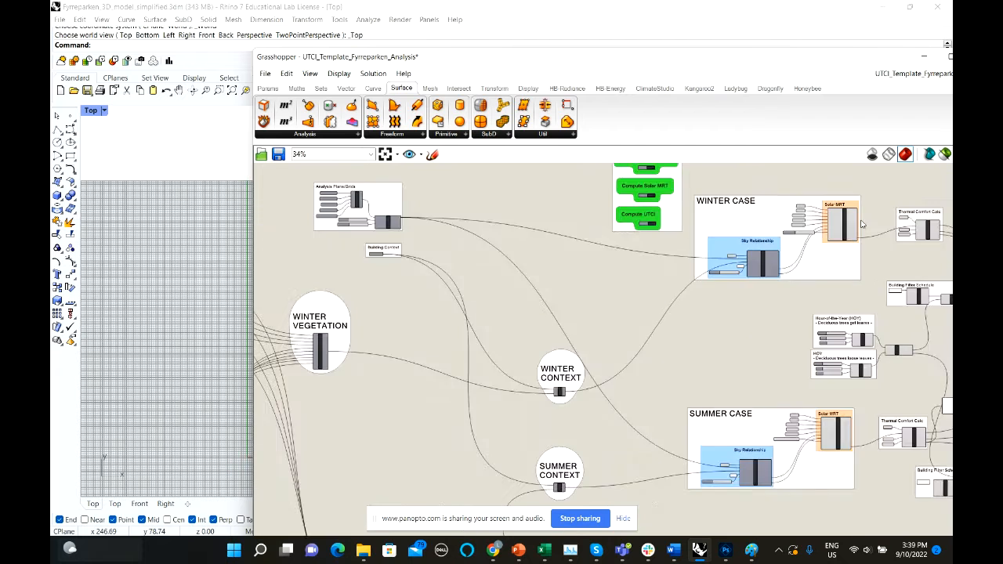
scroll(861, 224, "up", 5)
scroll(870, 255, "down", 4)
right_click_drag(901, 286, 755, 282)
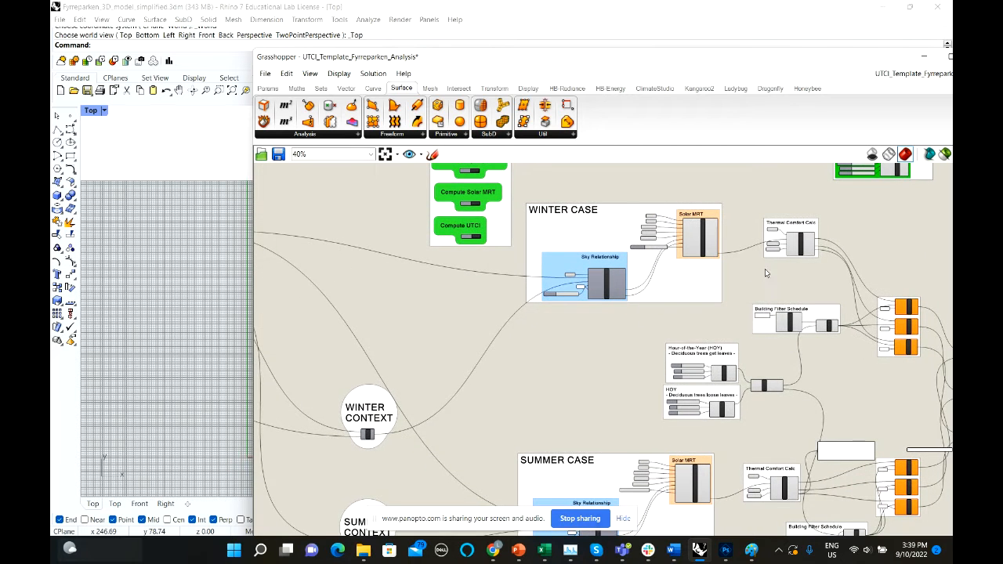
scroll(770, 268, "down", 1)
right_click_drag(664, 330, 672, 277)
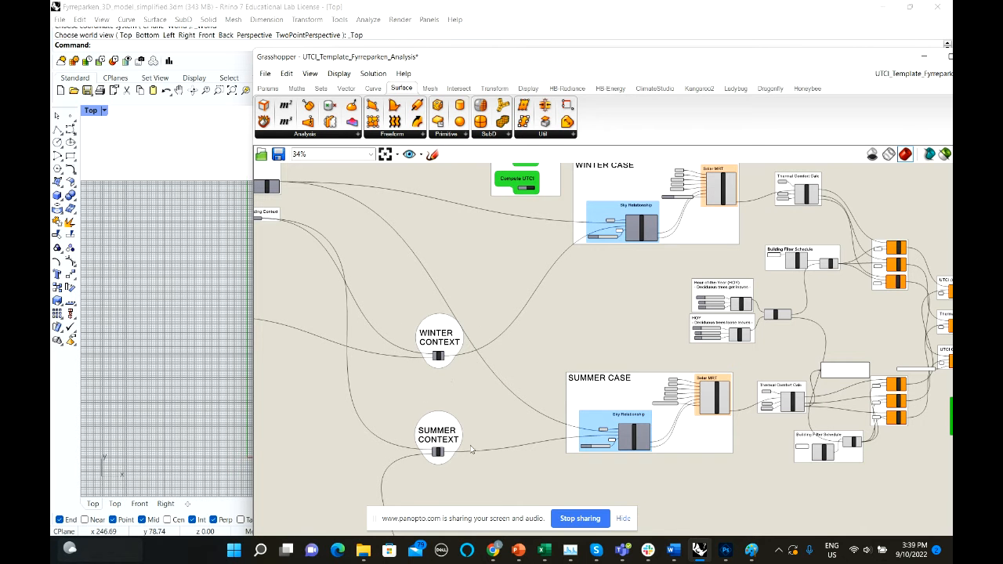
scroll(470, 446, "down", 5)
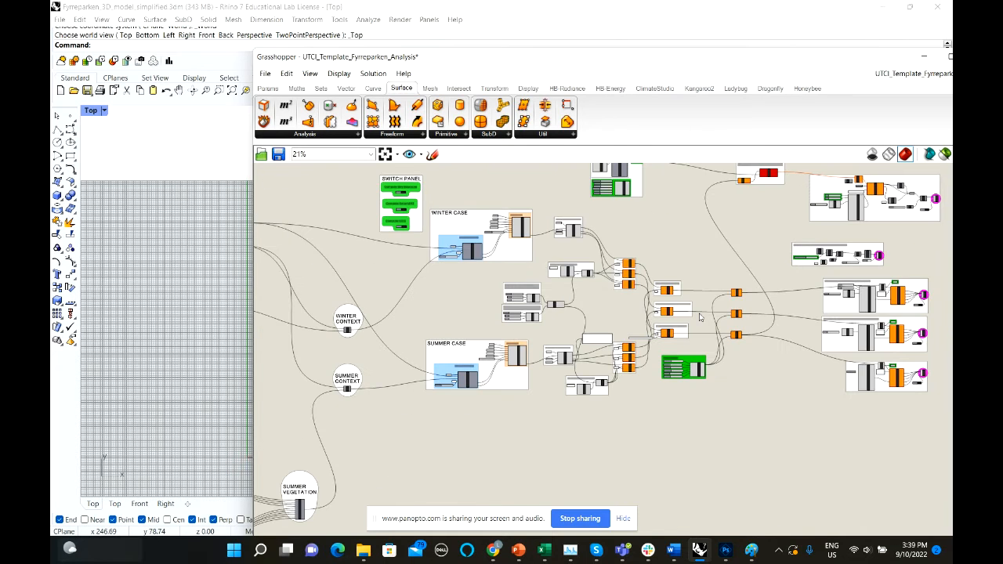
mouse_move(606, 385)
View the definition as a whole and inspect the Brep input in the Building Context group
scroll(634, 326, "down", 2)
scroll(634, 326, "down", 3)
right_click_drag(474, 352, 571, 310)
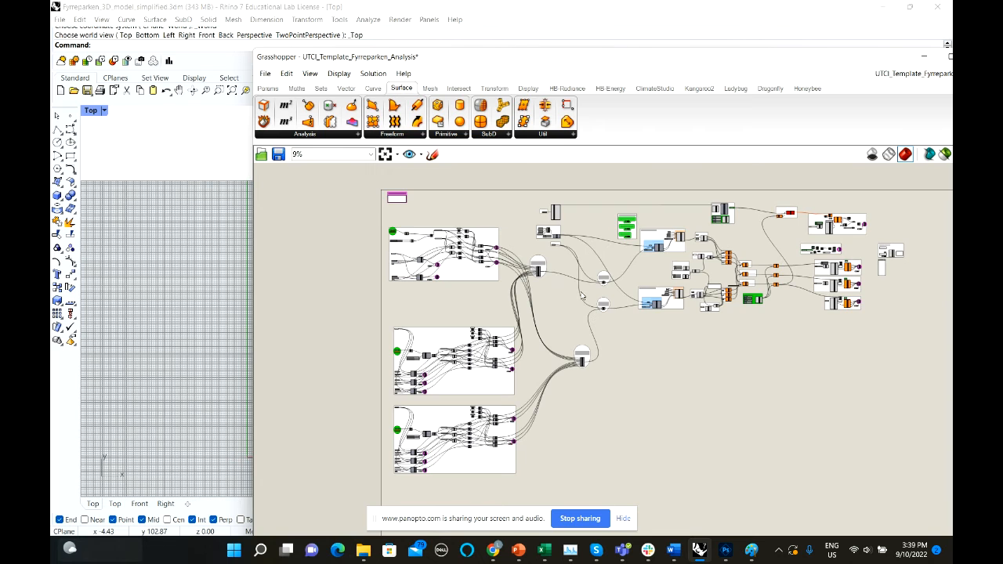
scroll(573, 236, "up", 7)
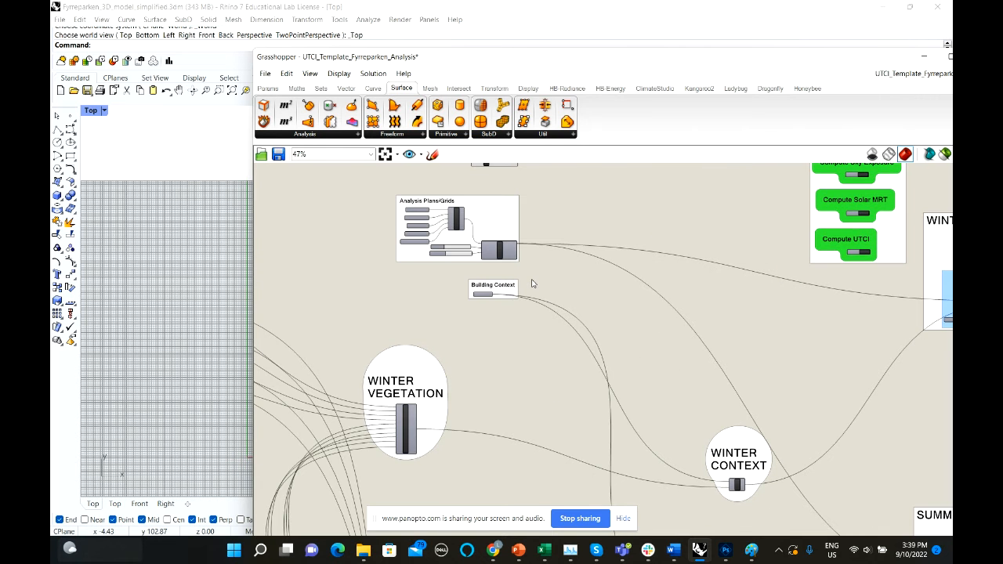
scroll(508, 297, "up", 5)
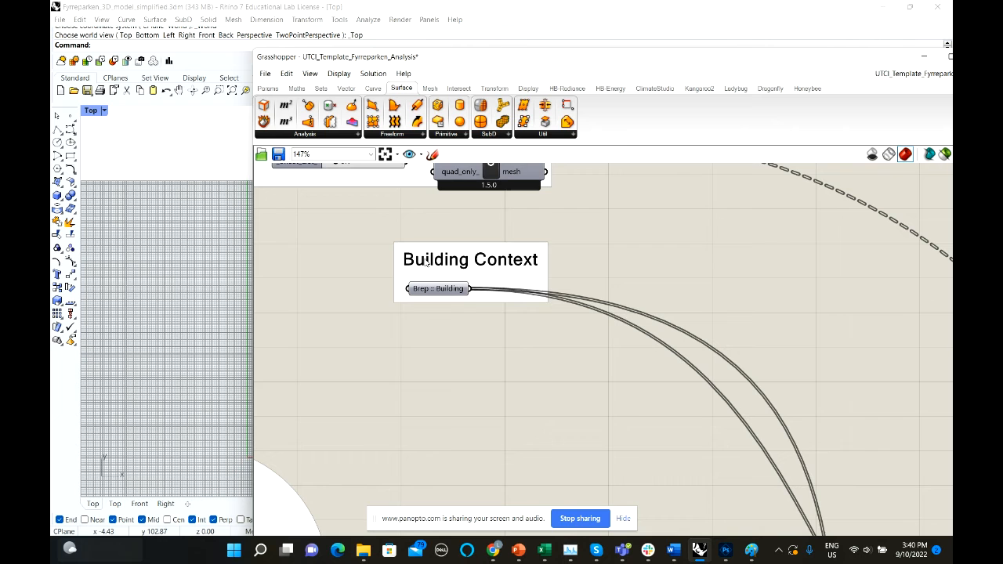
Switch the Rhino viewport from Top to Perspective and place the Grasshopper window beside the model
left_click_drag(448, 57, 528, 354)
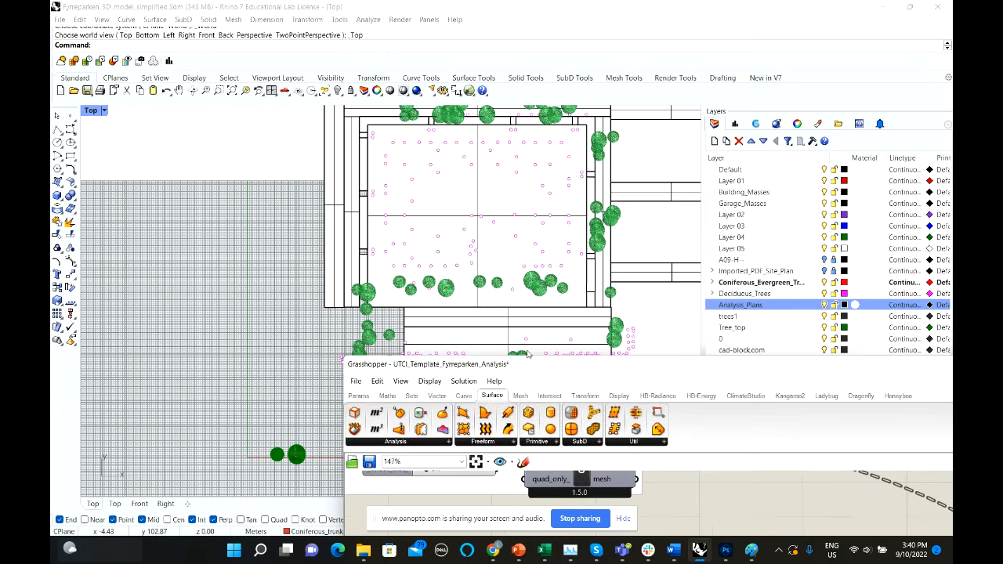
left_click(103, 110)
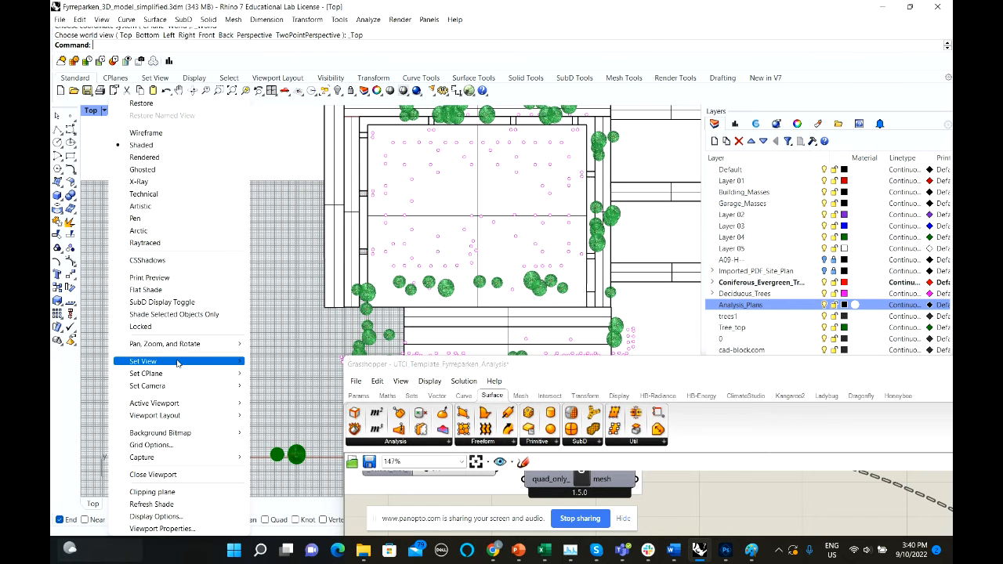
mouse_move(177, 363)
left_click(292, 455)
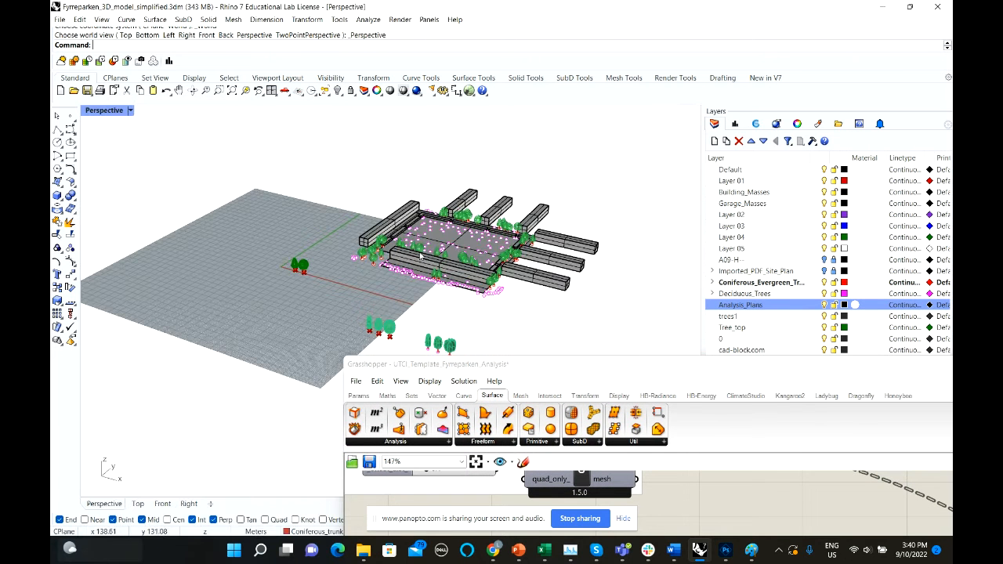
right_click_drag(421, 257, 397, 225)
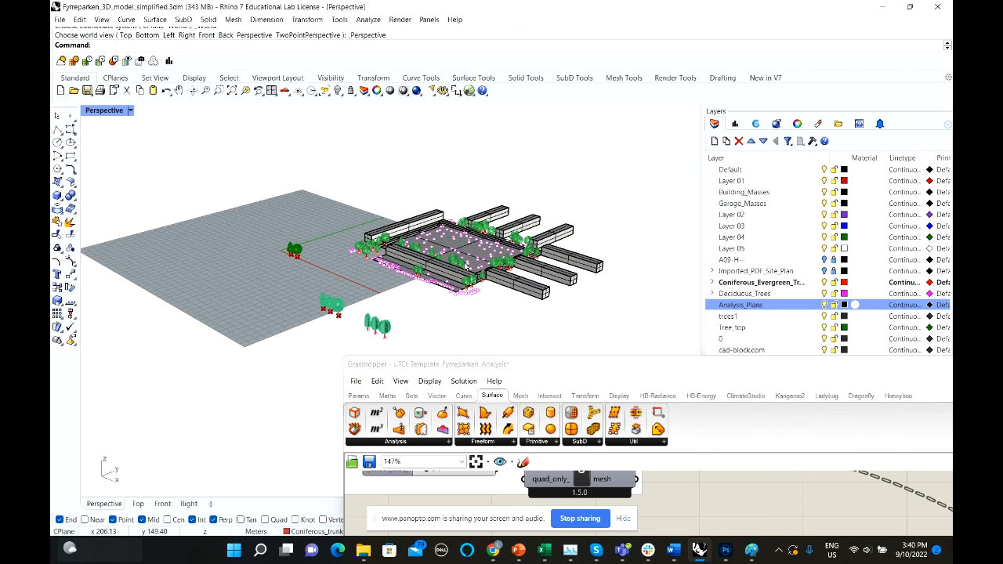
left_click_drag(533, 374, 817, 170)
Examine the building masses surrounding the courtyard in the Perspective view
scroll(395, 257, "up", 6)
right_click_drag(394, 257, 349, 257)
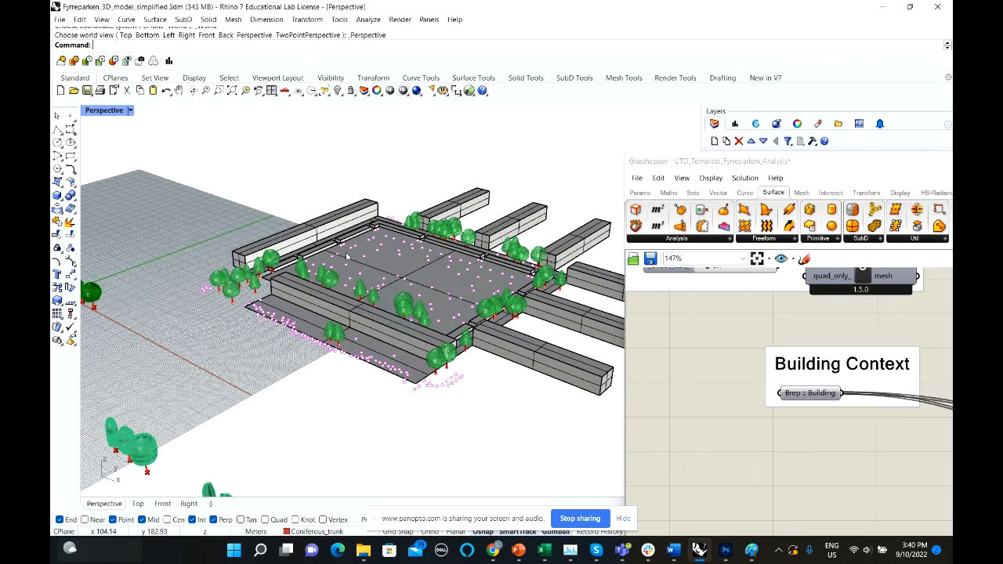
right_click_drag(348, 257, 303, 277)
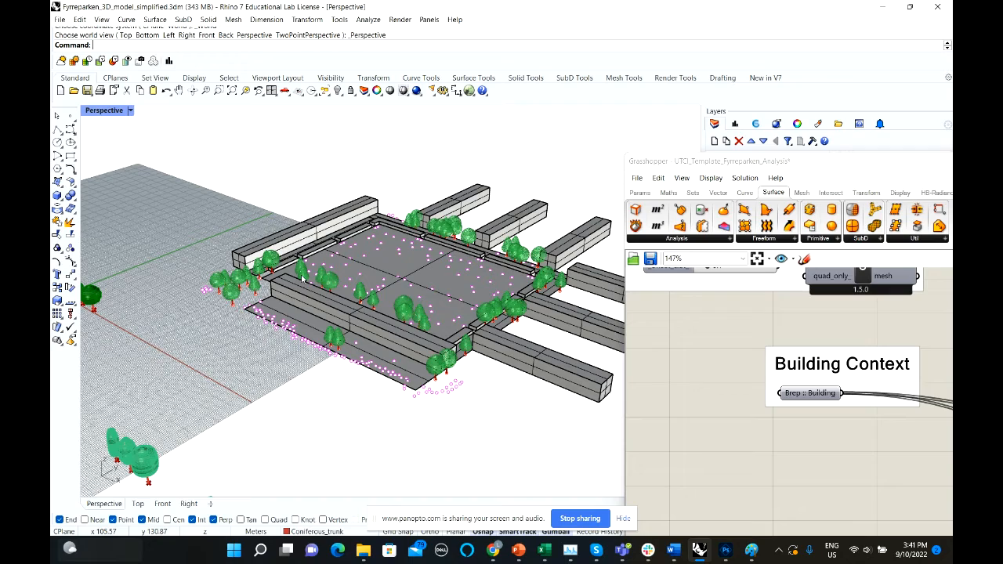
mouse_move(287, 317)
right_mouse_down()
mouse_move(353, 309)
mouse_move(286, 323)
right_mouse_up()
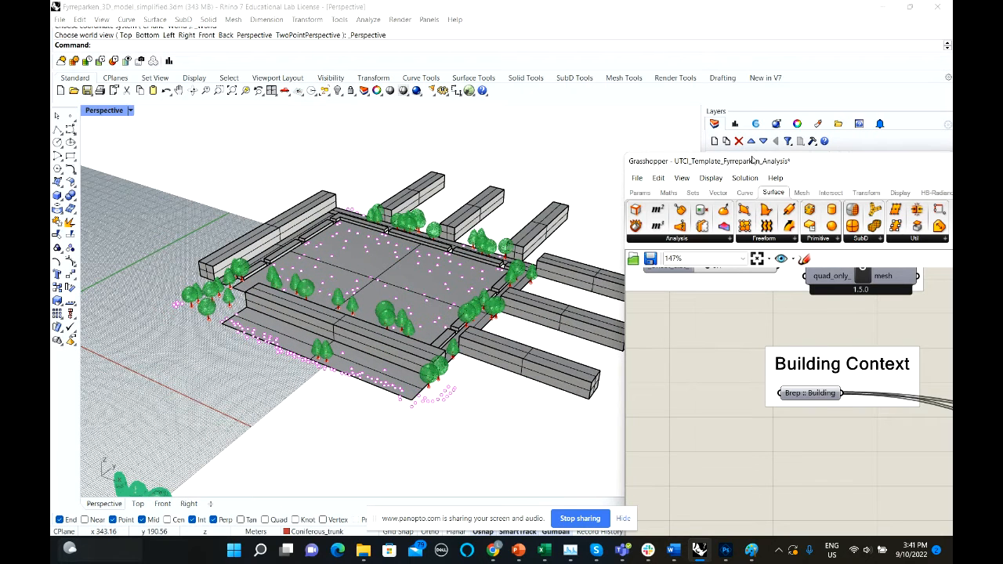
Review the options for assigning Rhino geometry to the Building Context group's Brep parameter and close them
left_click_drag(757, 163, 699, 91)
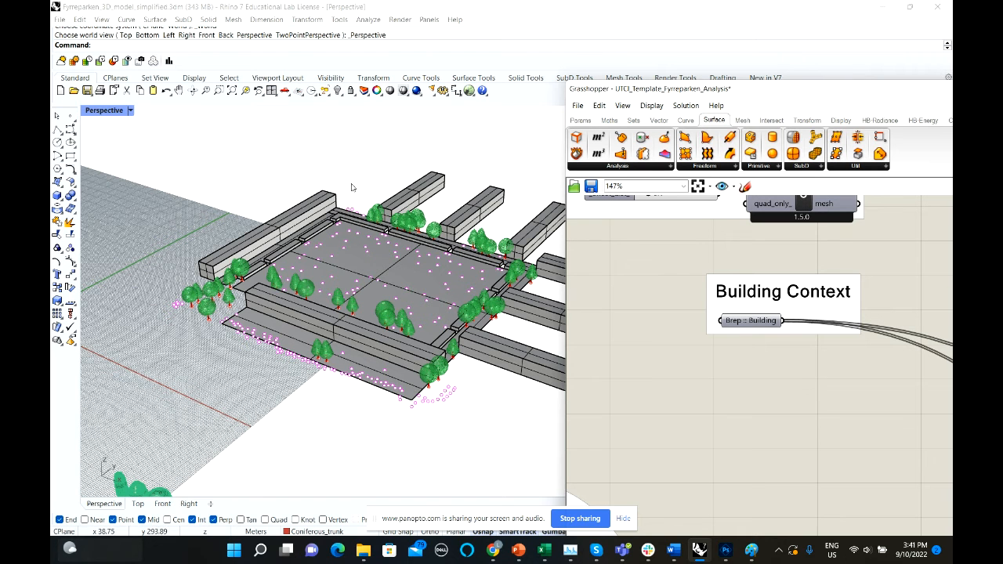
right_click(750, 322)
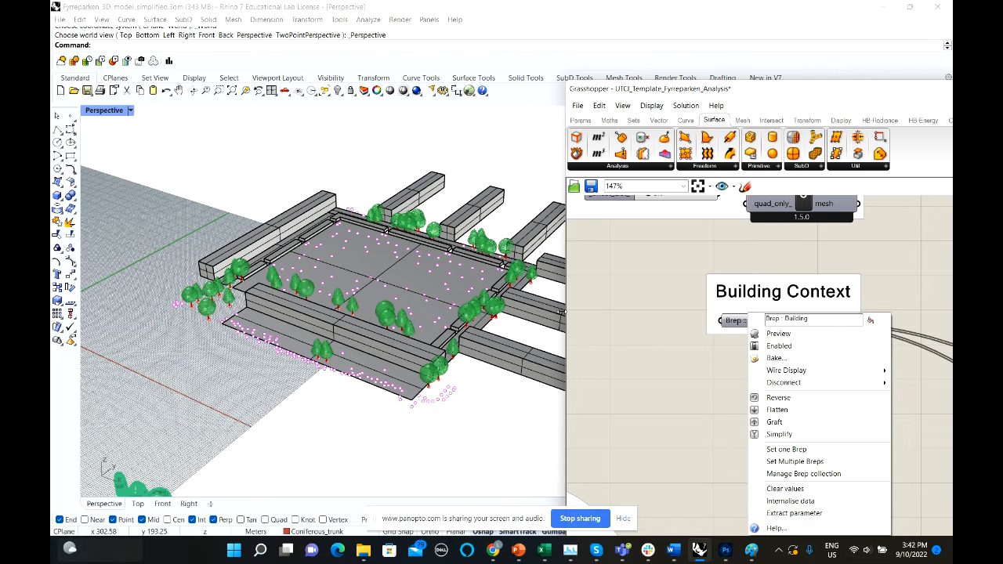
left_click(392, 152)
Look up the Select Objects option for the Building_Masses layer and return to the Building Context group
left_click_drag(795, 97, 639, 332)
left_click(798, 192)
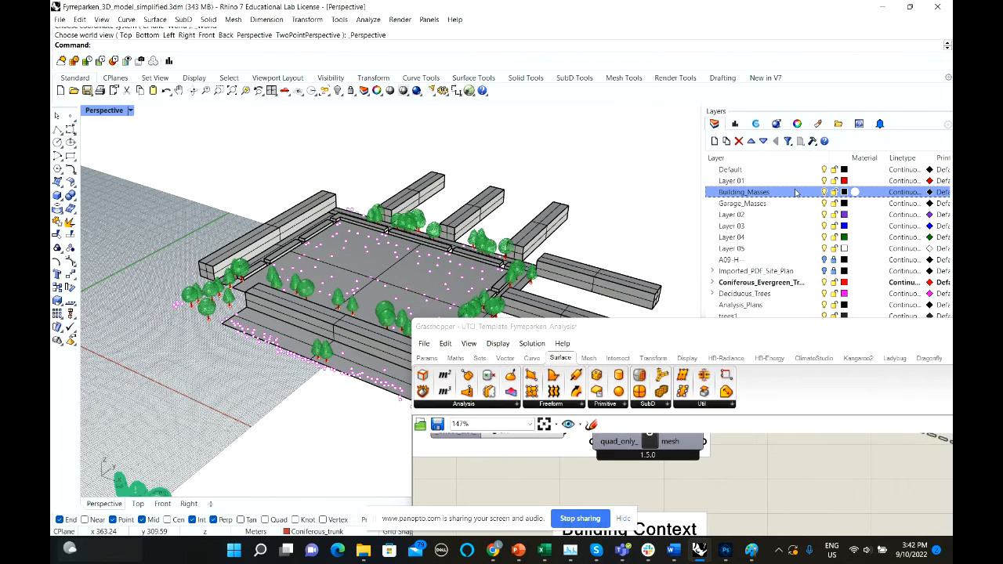
right_click(771, 194)
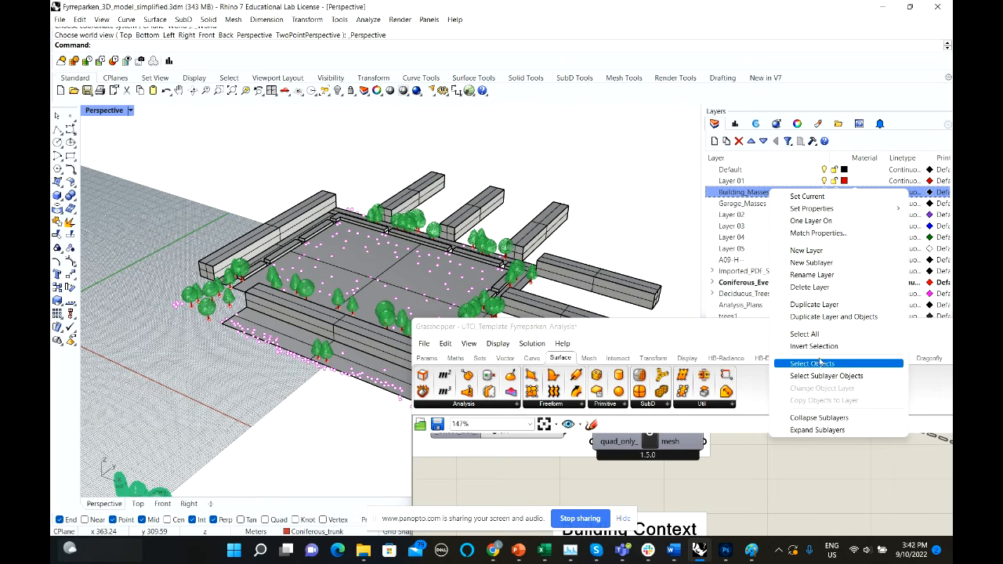
left_click(733, 329)
left_click_drag(732, 328, 694, 65)
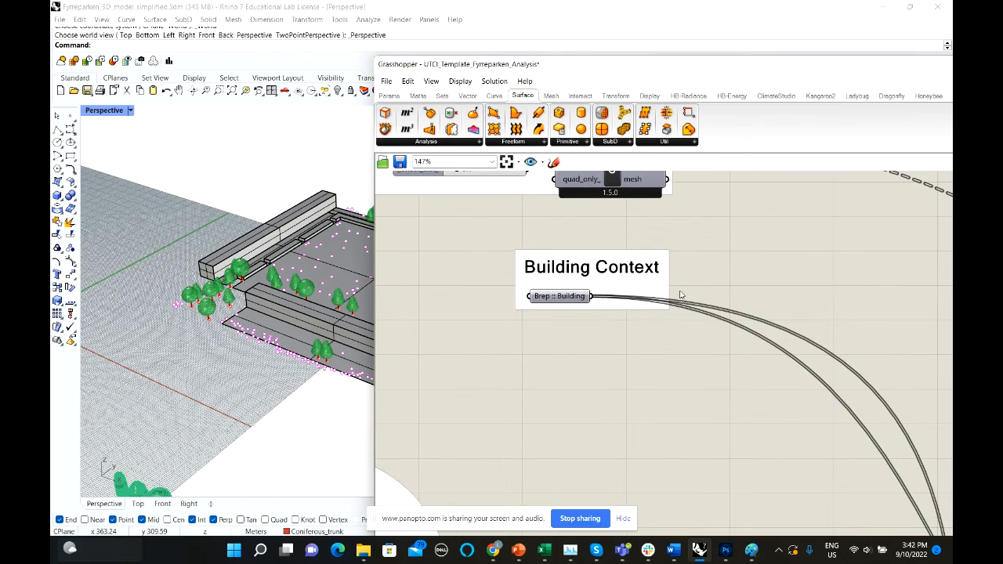
Recolour the Weather File group in the Grasshopper definition to solid green
scroll(647, 339, "down", 5)
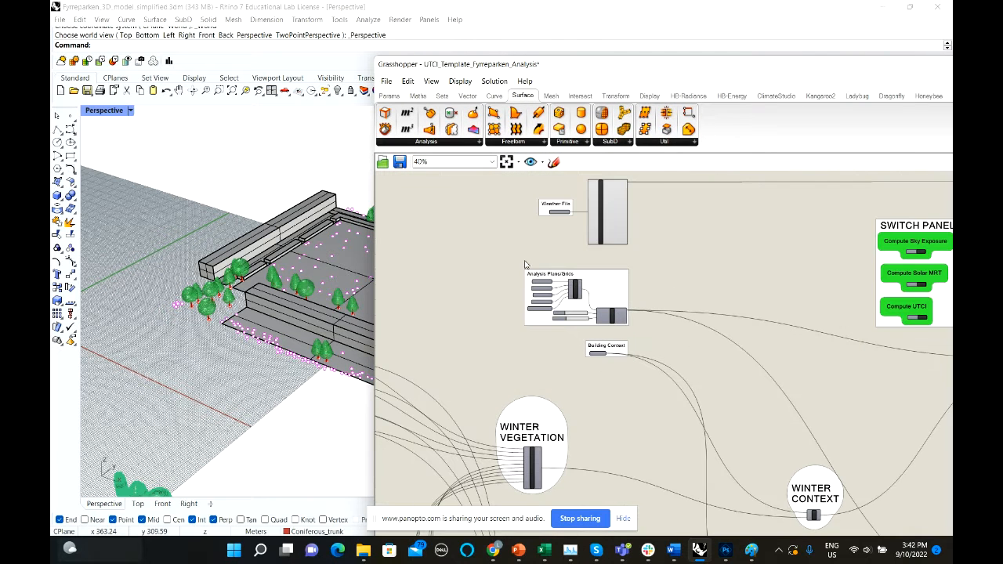
scroll(557, 308, "up", 5)
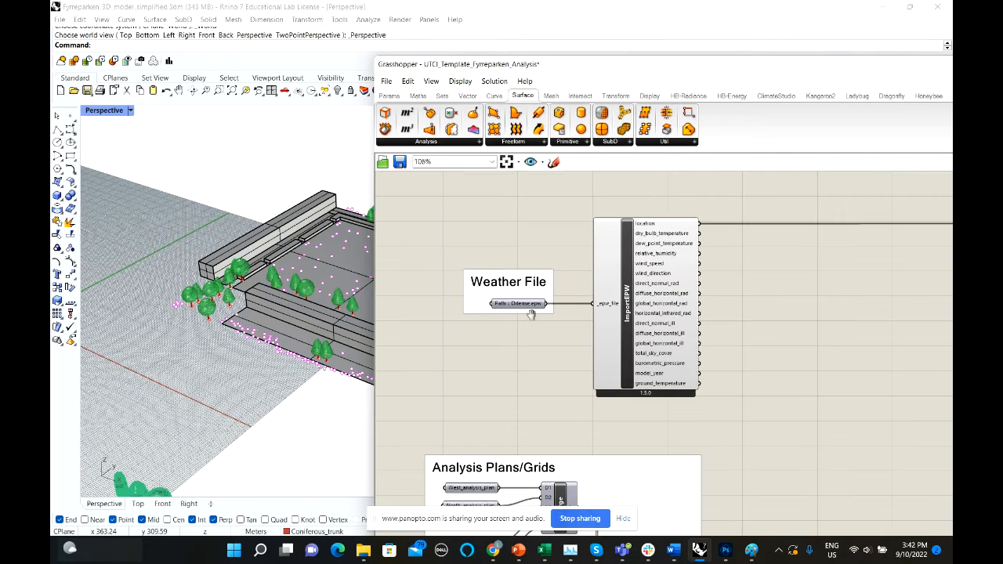
right_click(555, 309)
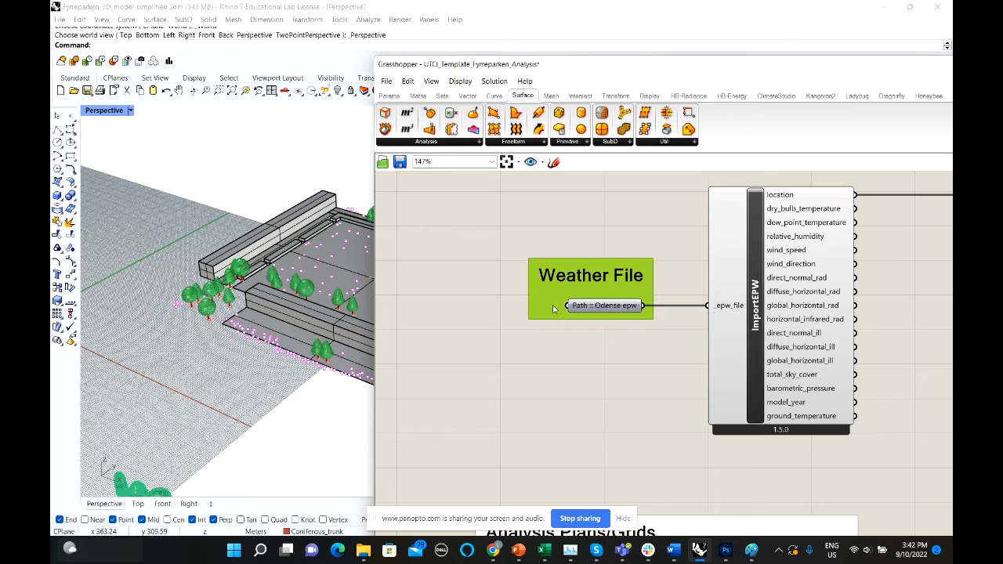
mouse_move(605, 428)
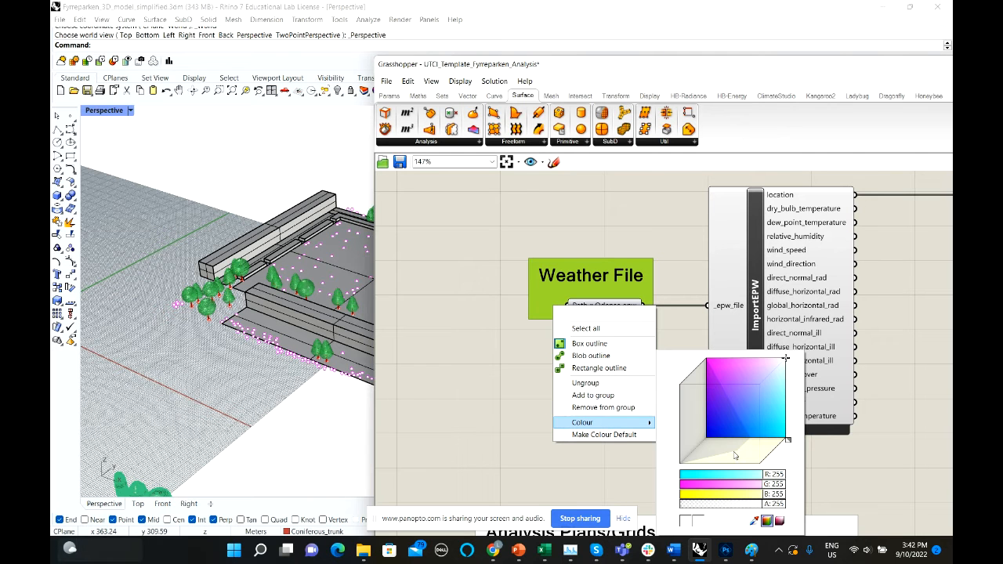
left_click_drag(774, 475, 667, 467)
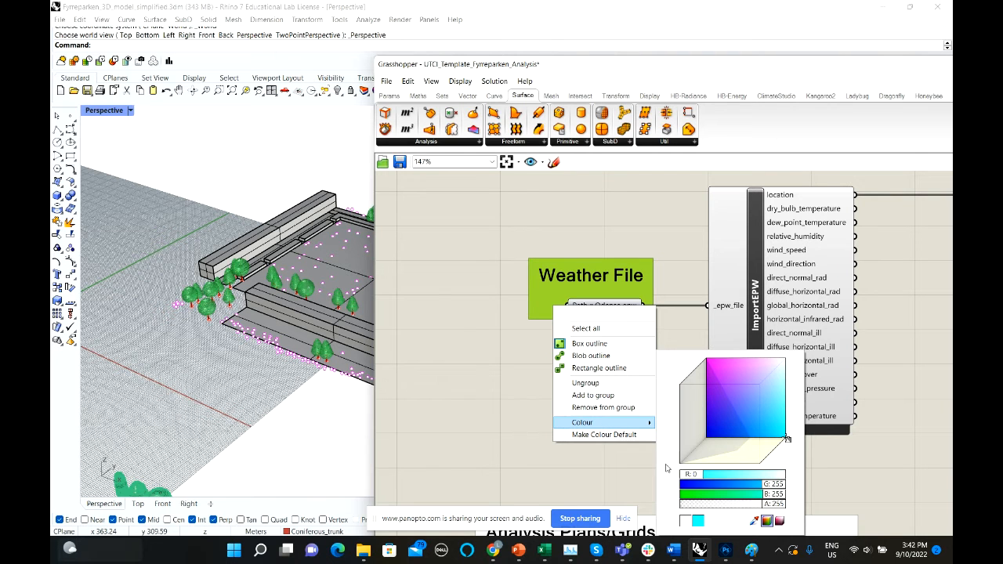
left_click_drag(779, 494, 659, 487)
double_click(775, 485)
type("2")
left_click(768, 484)
left_click(464, 412)
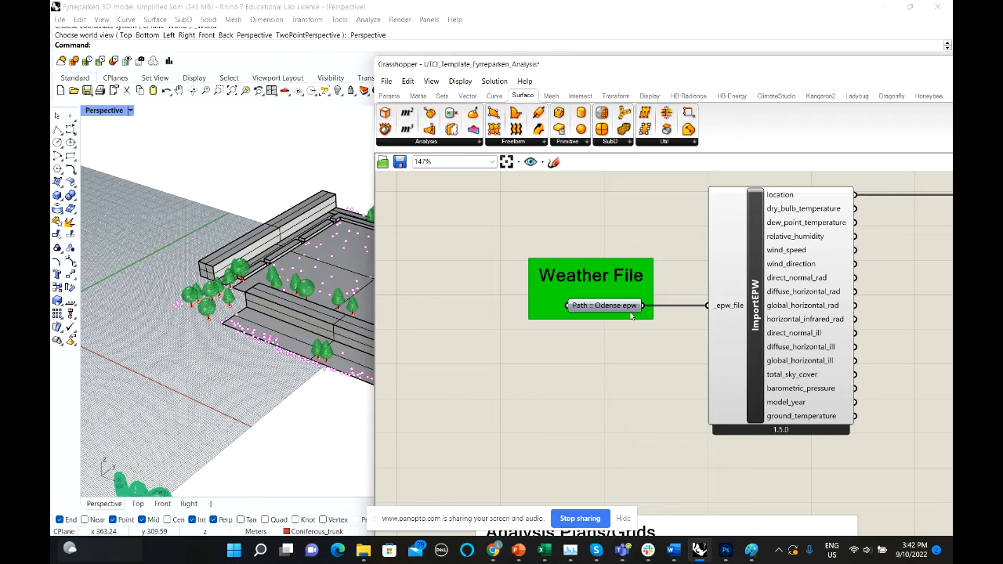
Review the file selection options of the Weather File group's Path parameter and close them
mouse_move(605, 308)
right_click(599, 305)
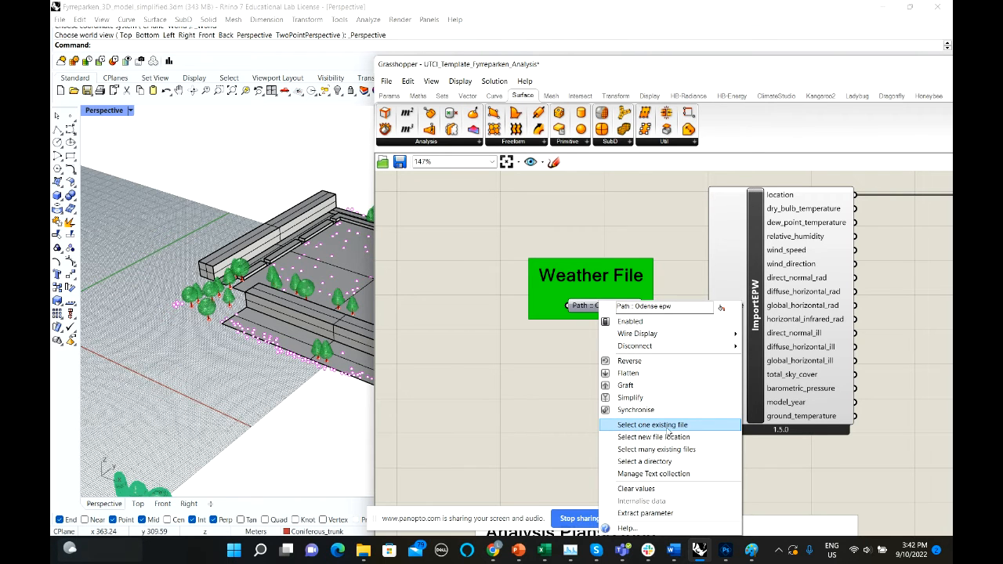
left_click(531, 395)
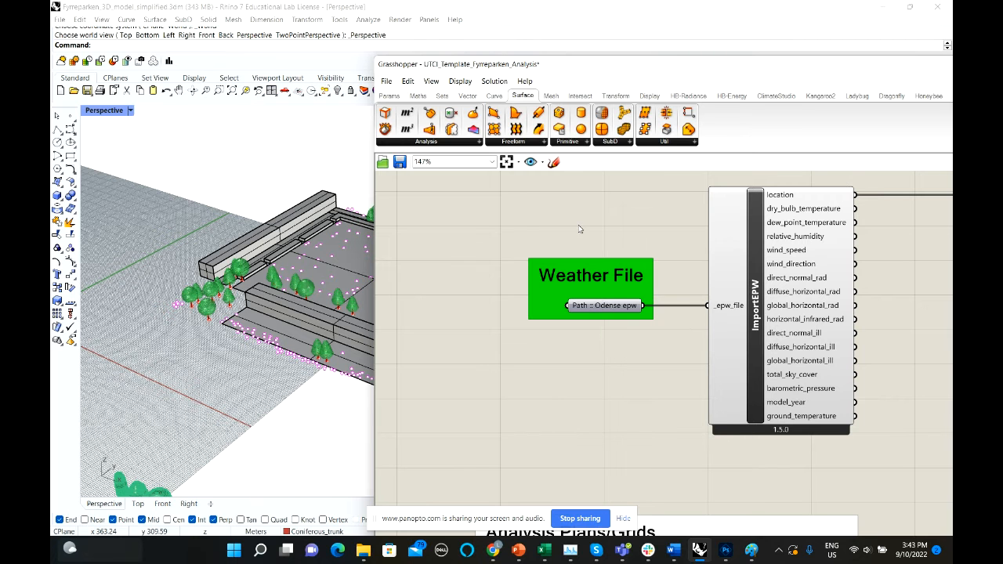
Examine the vegetation groups feeding the Winter Vegetation merge and compare them with the trees and buildings of the Rhino site model
scroll(568, 327, "down", 7)
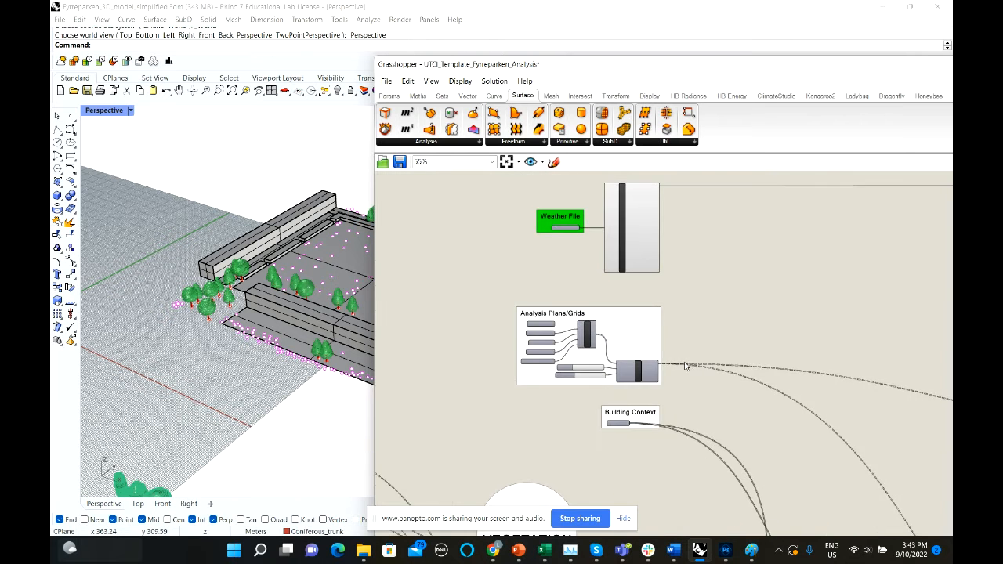
scroll(706, 415, "down", 4)
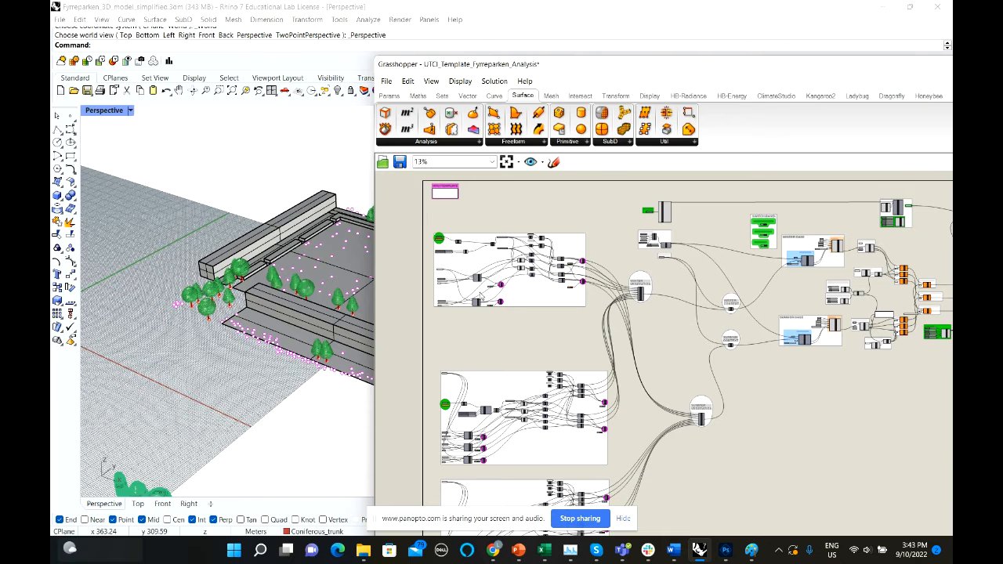
scroll(433, 260, "up", 4)
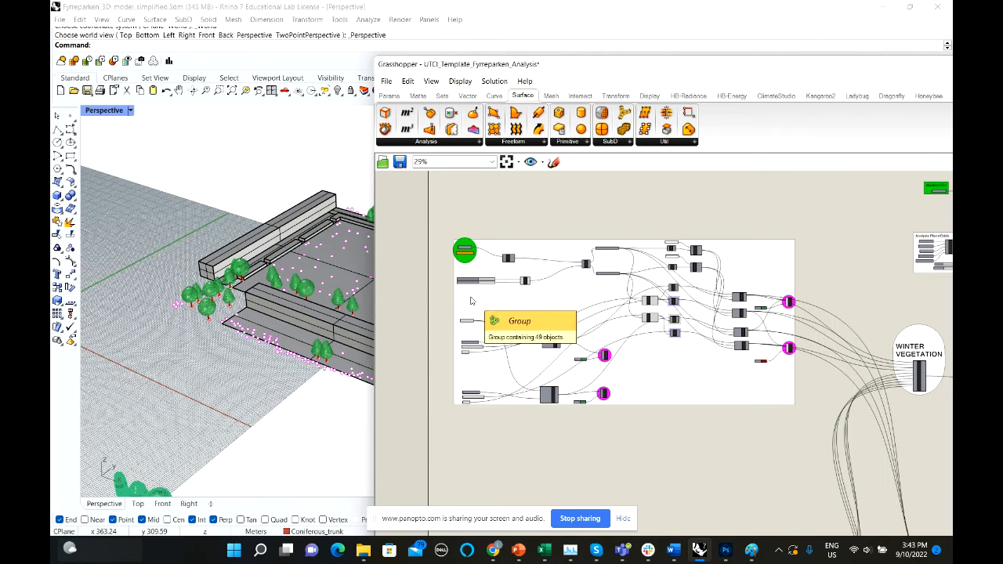
scroll(496, 278, "down", 1)
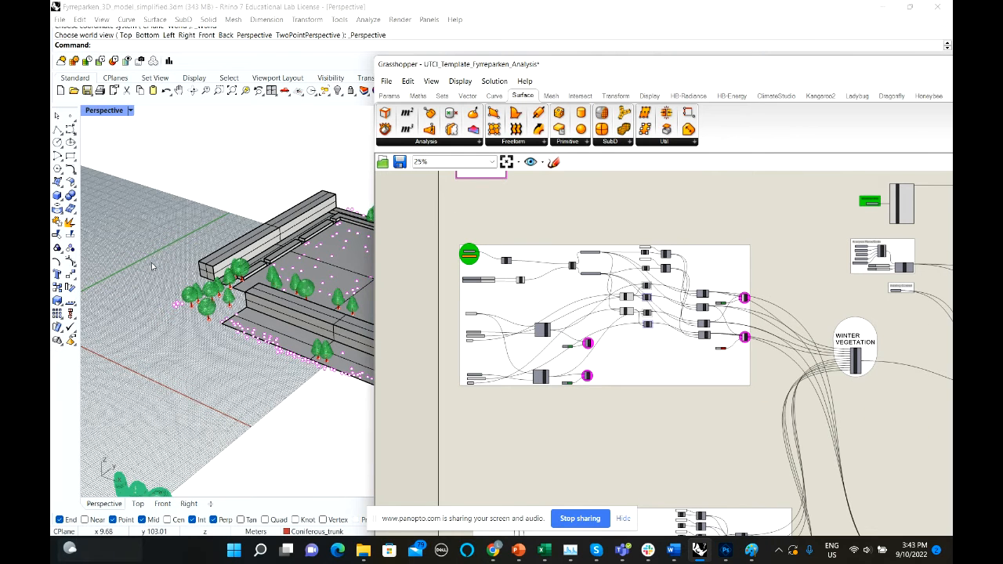
scroll(151, 262, "down", 5)
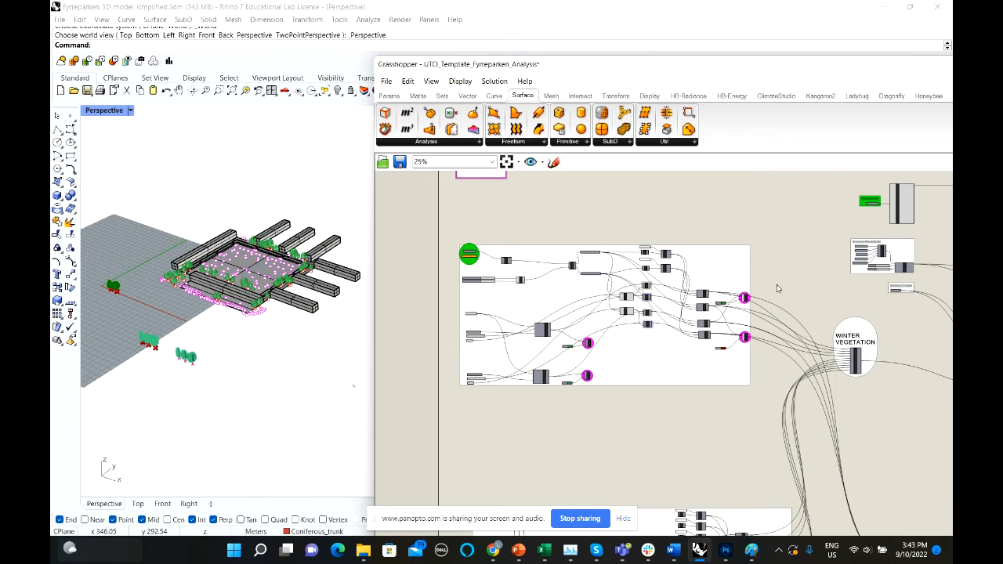
scroll(905, 288, "up", 5)
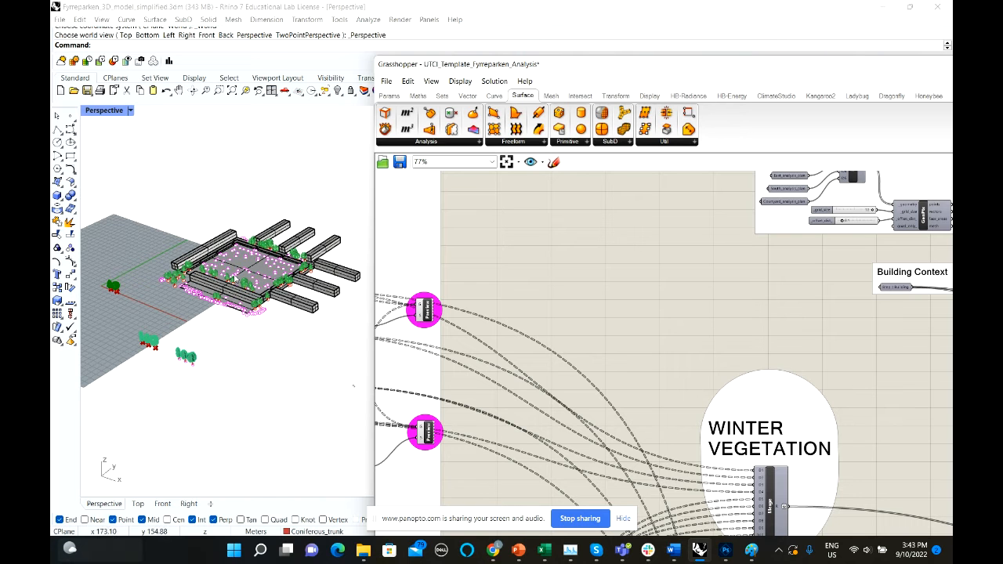
scroll(235, 278, "down", 3)
right_click_drag(233, 321, 307, 285)
scroll(284, 337, "up", 4)
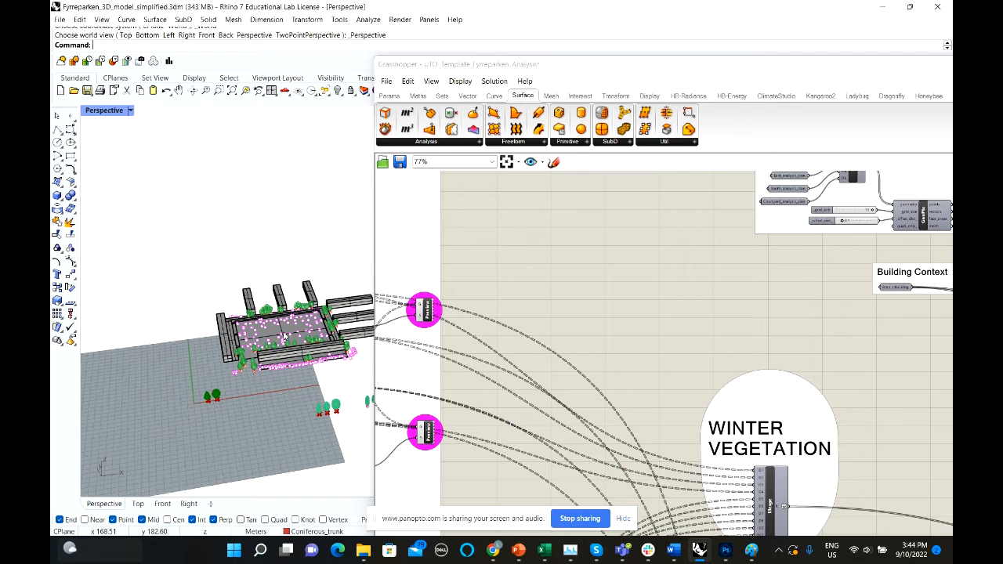
right_click_drag(286, 337, 270, 303)
scroll(244, 293, "up", 7)
scroll(270, 303, "down", 5)
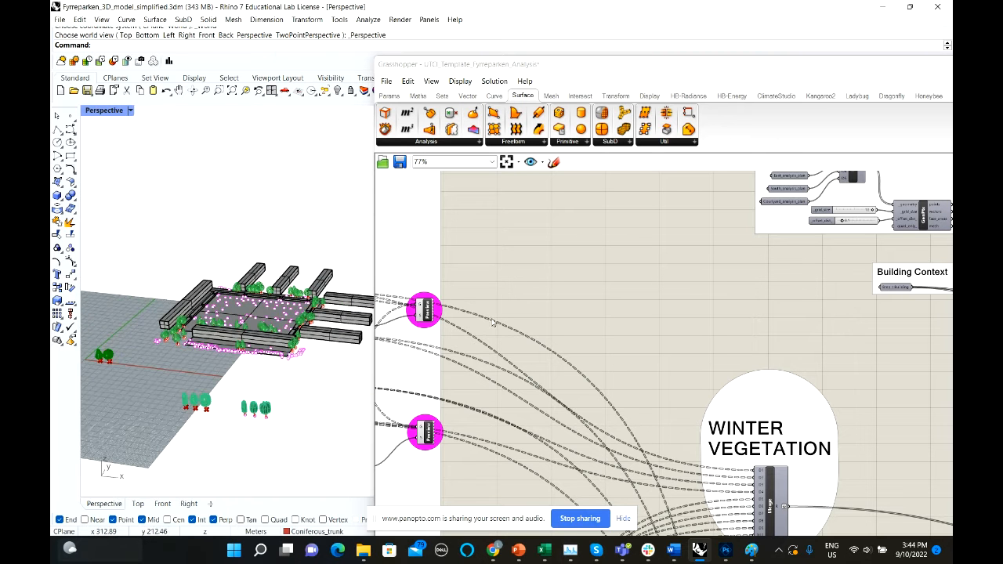
Move the Grasshopper window higher on the desktop, keeping the whole site model visible beside it
left_click_drag(649, 64, 622, 13)
right_click_drag(271, 310, 249, 305)
scroll(263, 303, "down", 3)
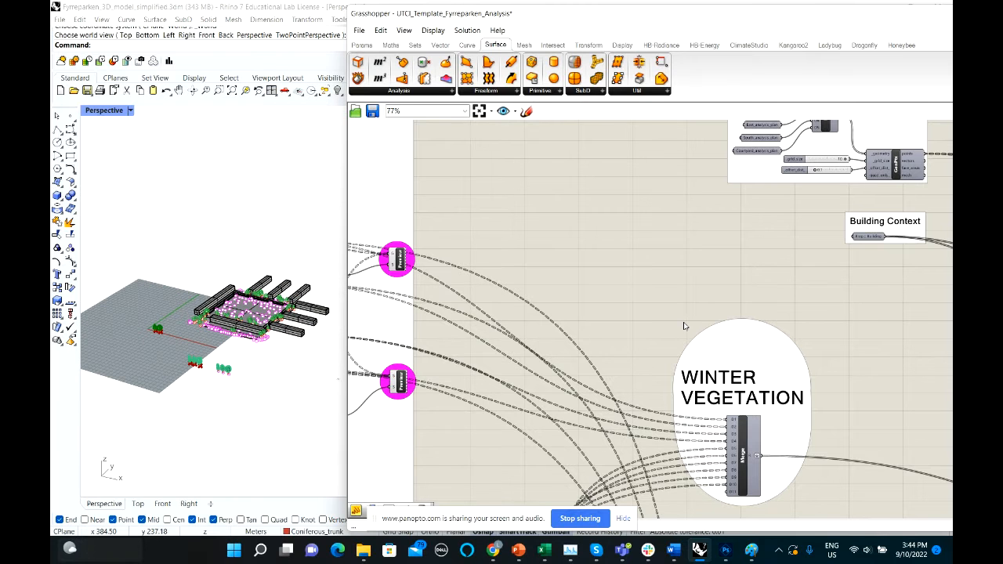
Trace how the vegetation and building inputs pass through Winter Context and Summer Context into the Winter Case and Summer Case groups
scroll(682, 323, "down", 4)
scroll(704, 328, "down", 8)
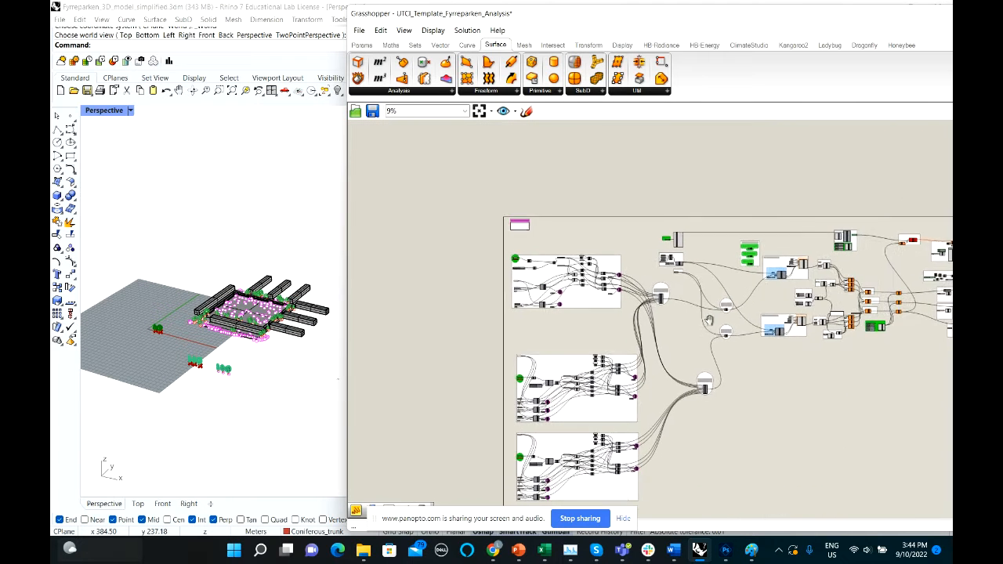
right_click_drag(697, 324, 708, 264)
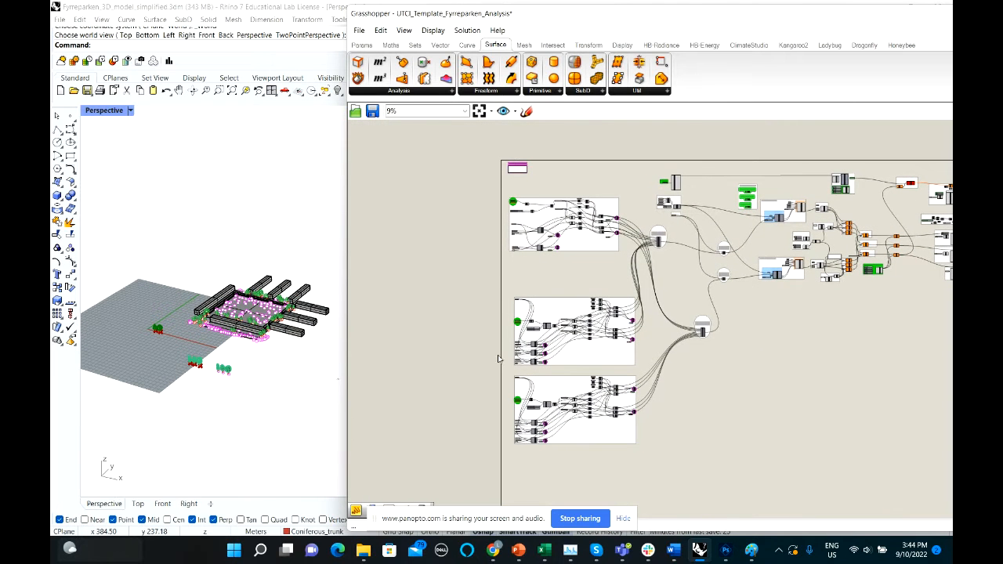
scroll(705, 267, "up", 8)
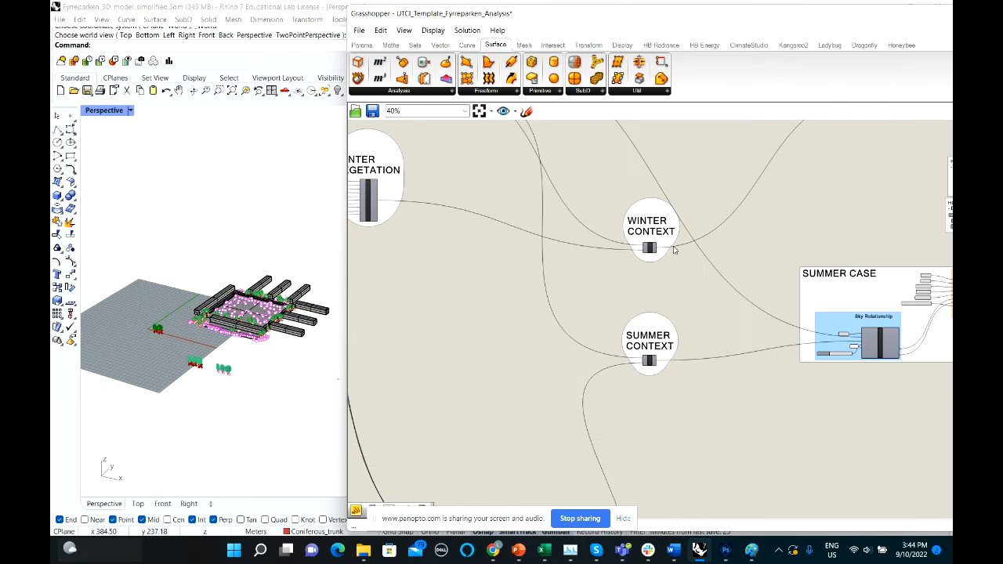
scroll(660, 305, "down", 5)
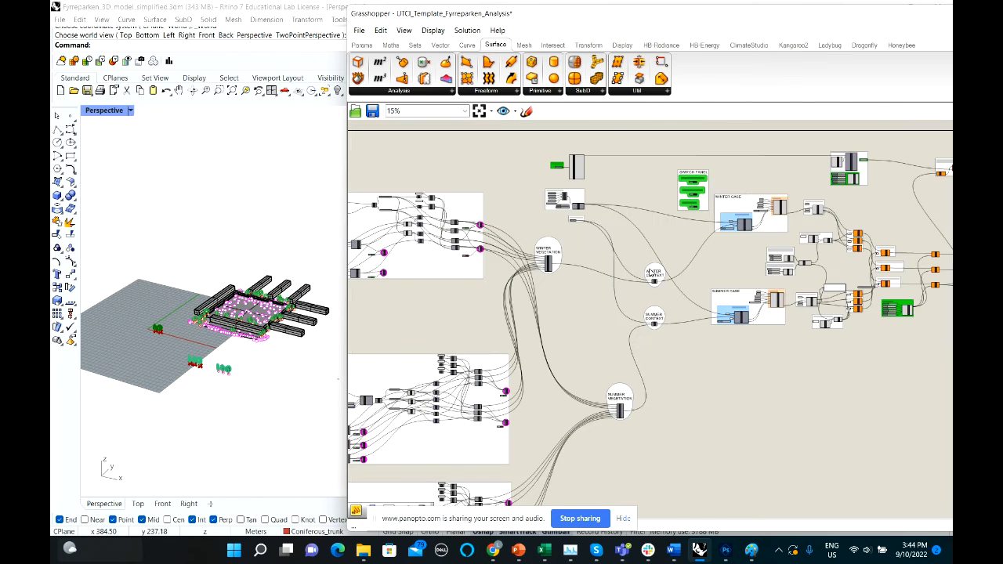
right_click_drag(601, 304, 580, 319)
right_click_drag(641, 272, 620, 287)
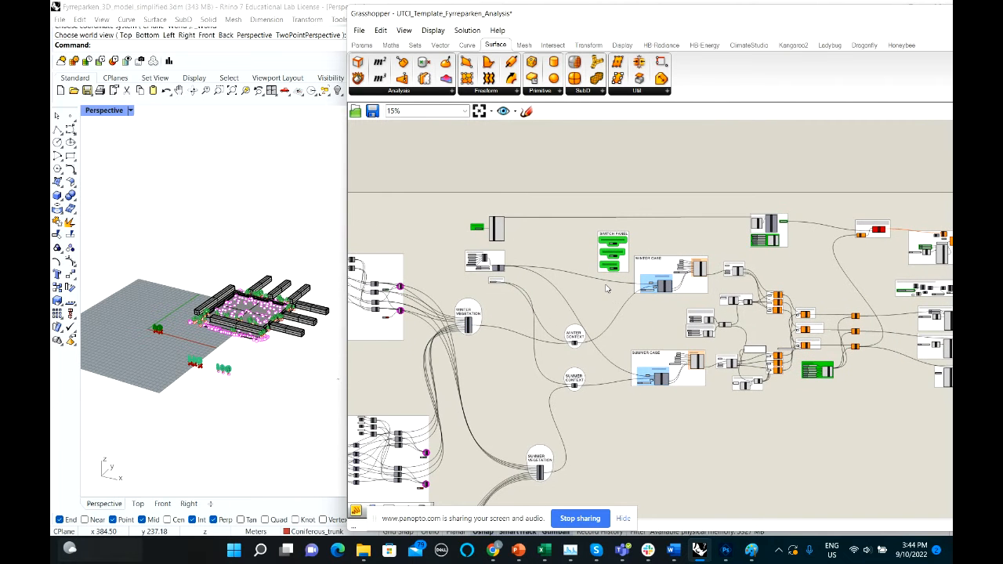
Set the Compute Sky Exposure toggle in the Switch Panel group to True
scroll(627, 247, "up", 3)
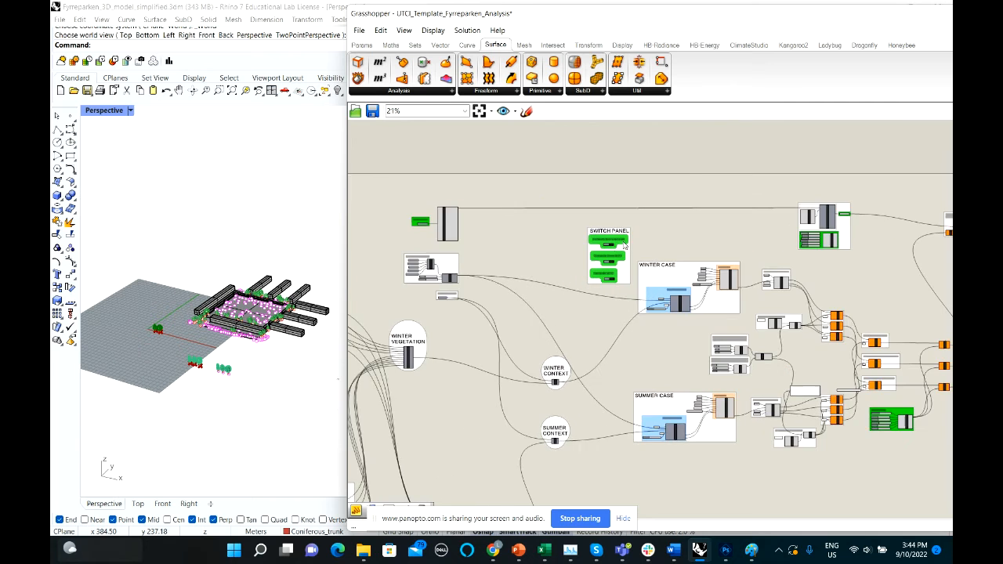
scroll(610, 249, "up", 2)
scroll(610, 248, "up", 8)
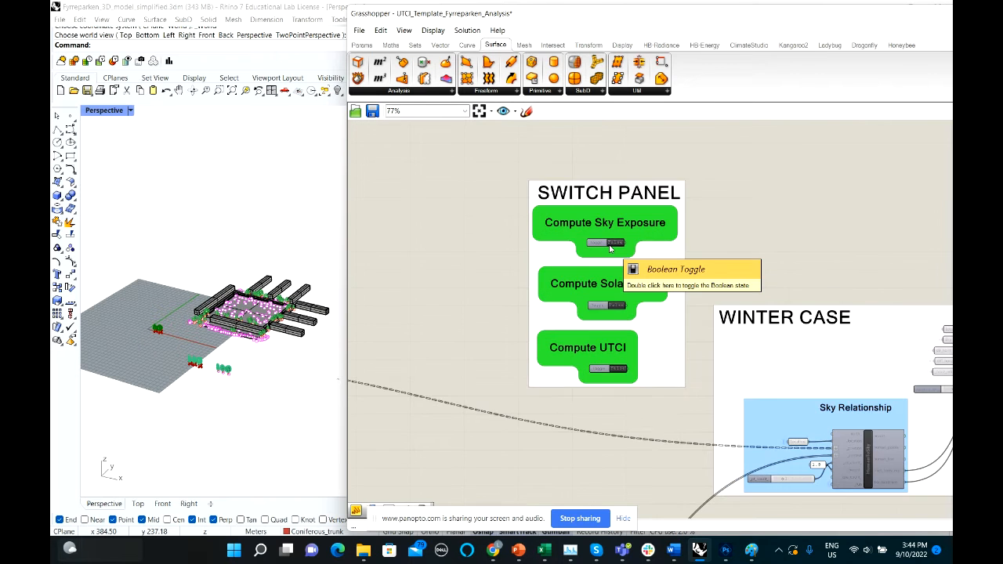
scroll(610, 248, "down", 1)
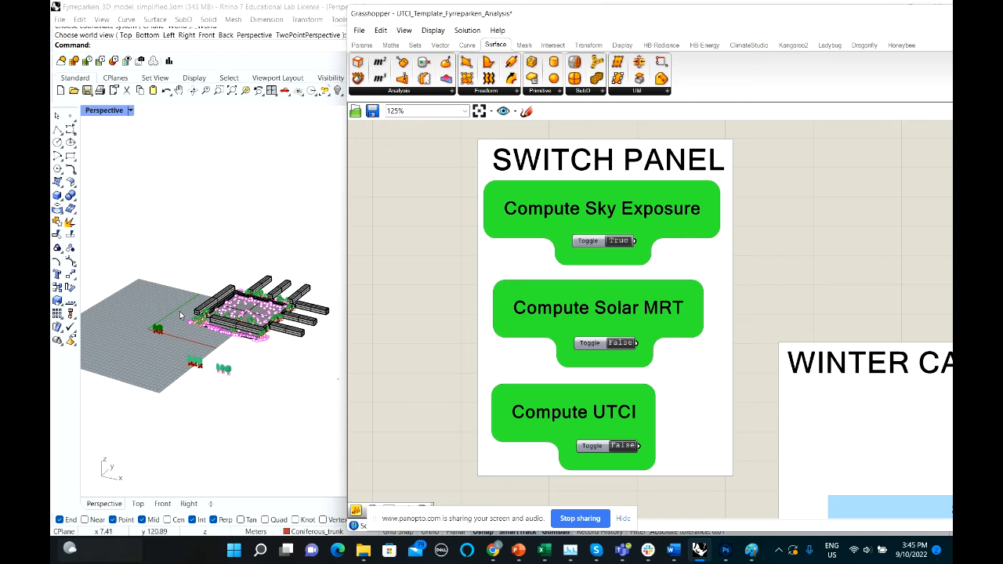
Examine the courtyard with its surrounding buildings and trees in the Rhino Perspective view
scroll(201, 325, "up", 5)
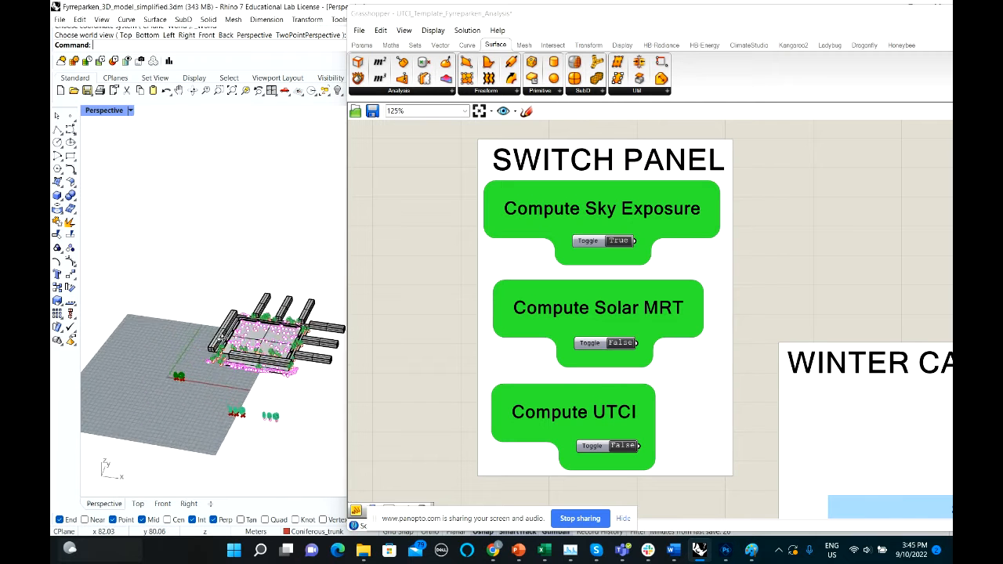
scroll(243, 332, "down", 3)
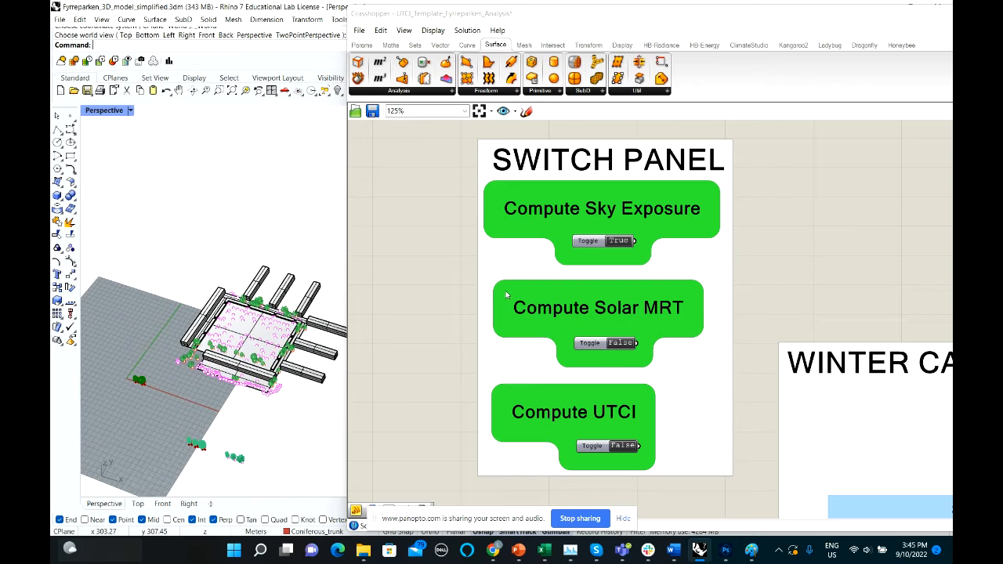
scroll(255, 349, "down", 5)
scroll(244, 347, "up", 5)
scroll(235, 338, "down", 2)
scroll(227, 334, "up", 3)
scroll(226, 332, "up", 2)
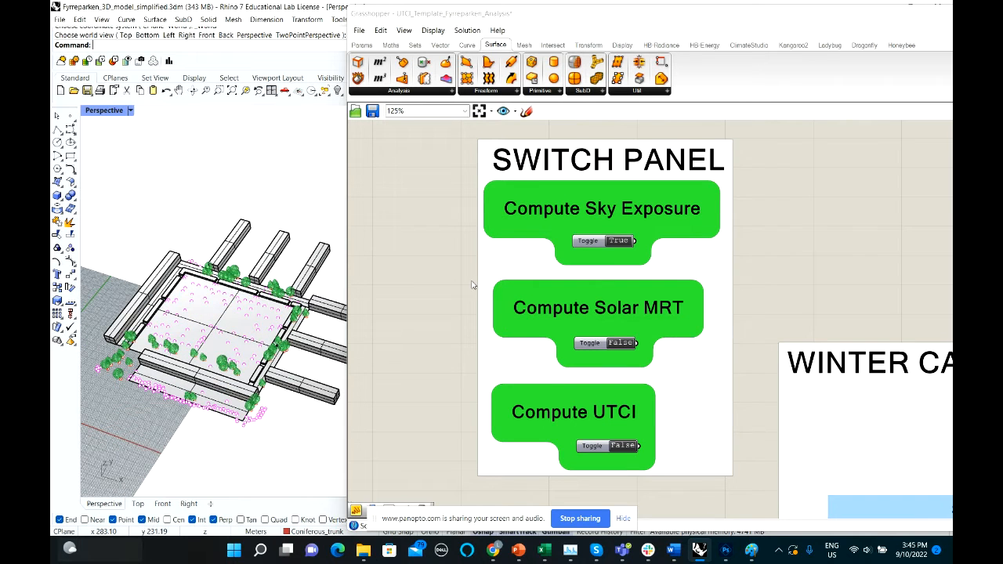
Enable the preview of the GenPts component in Analysis Plans/Grids and inspect its grid points across the courtyard
scroll(501, 294, "down", 8)
scroll(545, 292, "up", 8)
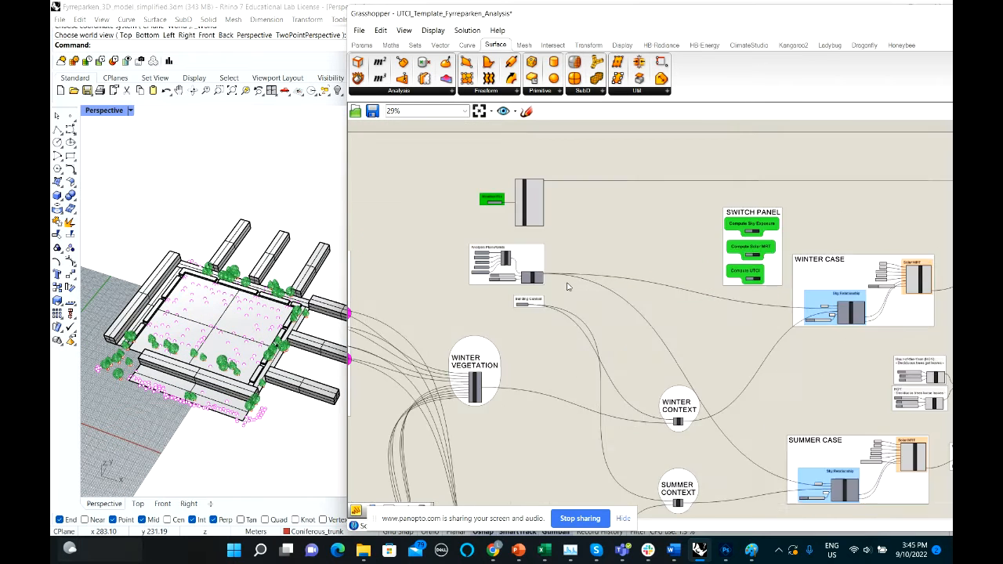
left_click(551, 291)
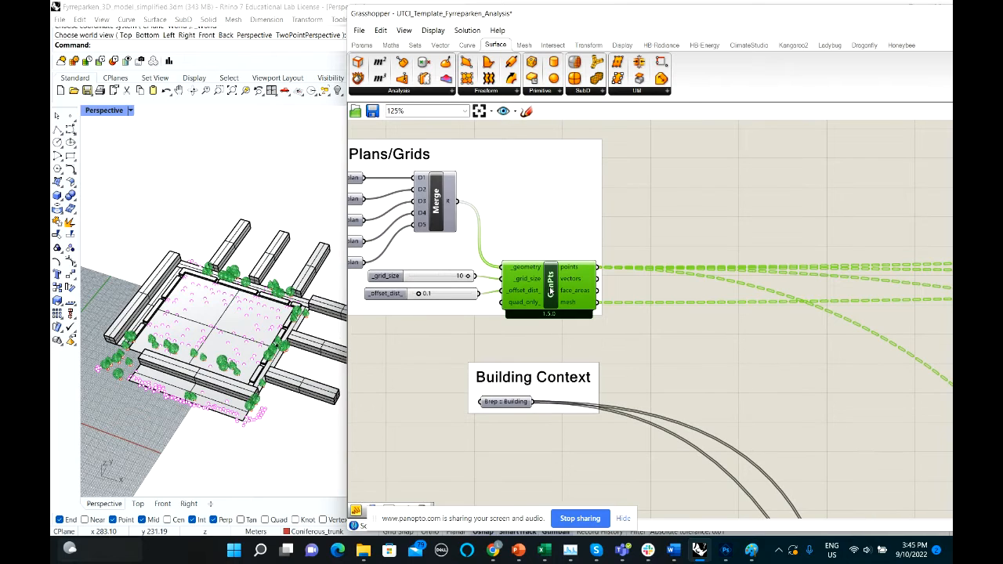
middle_click(550, 292)
left_click(570, 268)
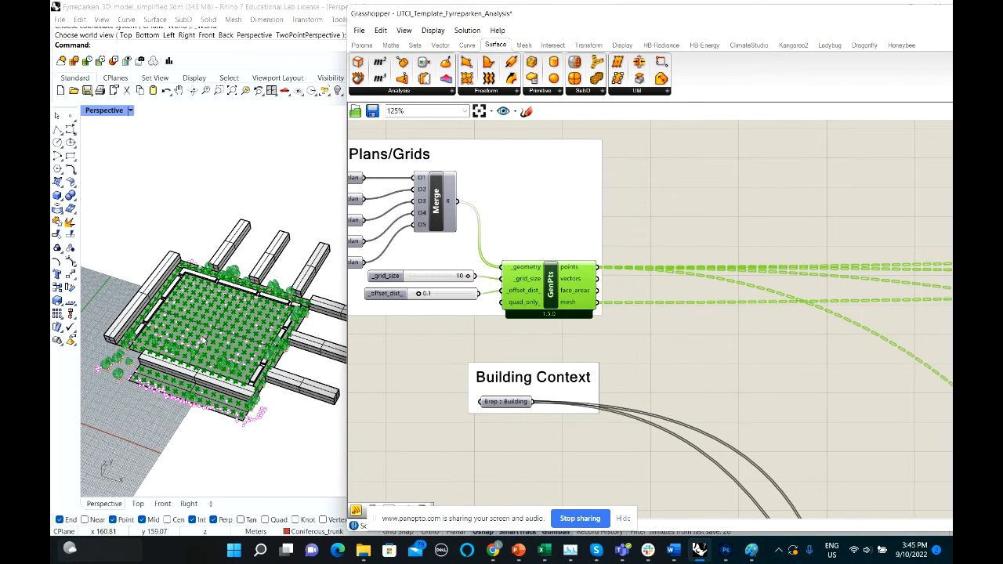
scroll(205, 338, "up", 4)
right_click_drag(186, 336, 227, 251)
scroll(227, 249, "up", 3)
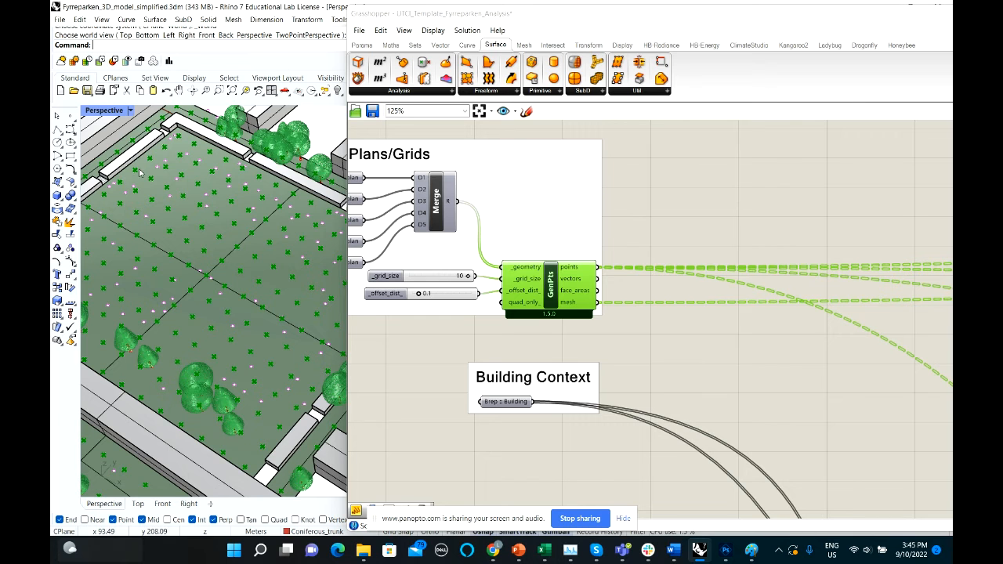
Disable the preview of the GenPts component and return to the Switch Panel group
middle_click(570, 290)
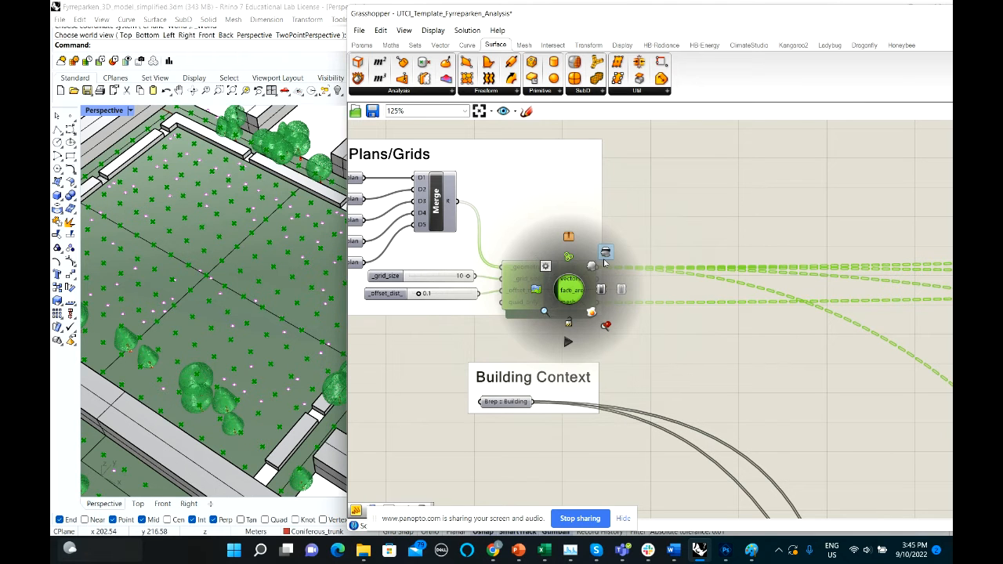
left_click(606, 260)
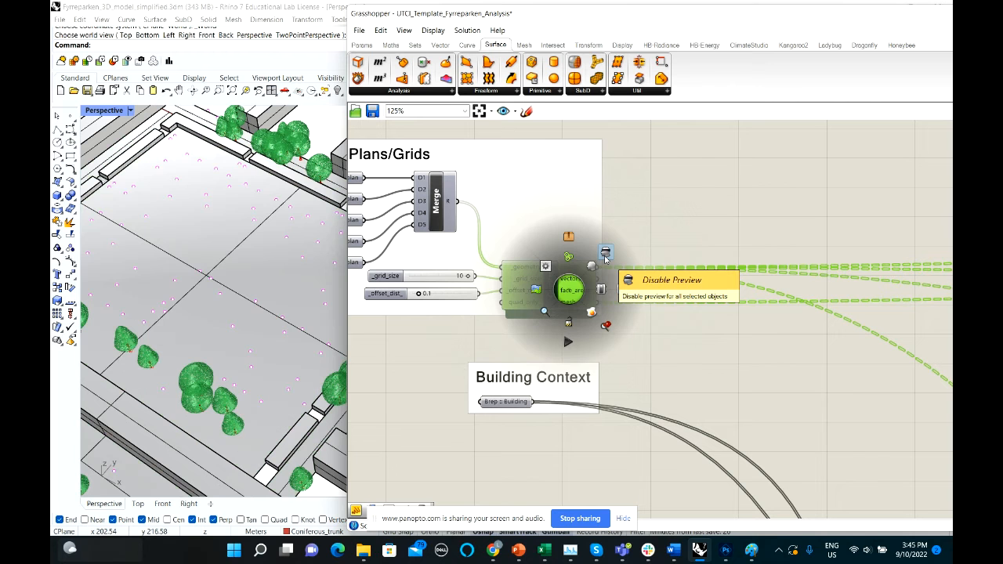
scroll(781, 287, "down", 5)
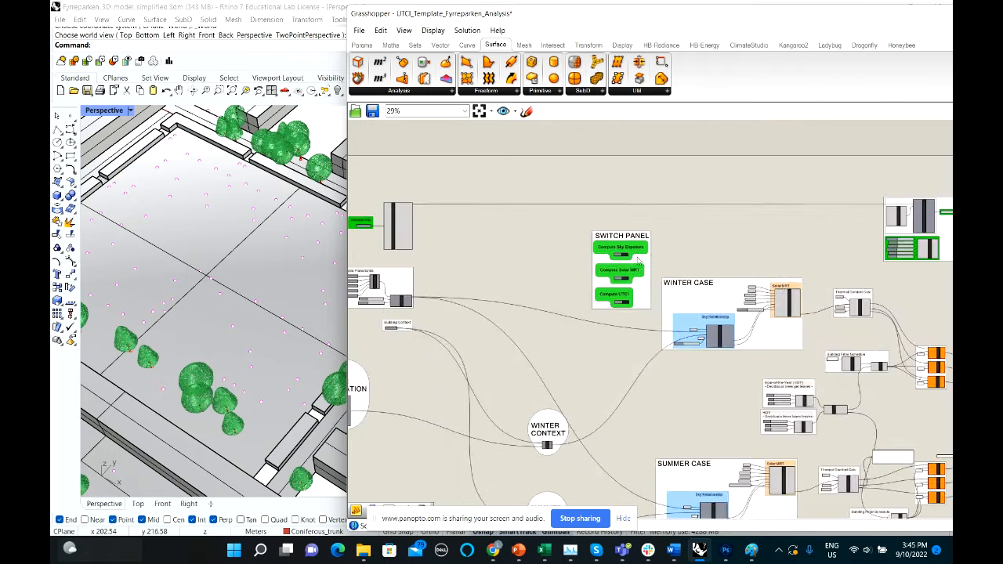
Set the Compute Solar MRT toggle in the Switch Panel group to True
scroll(623, 262, "up", 5)
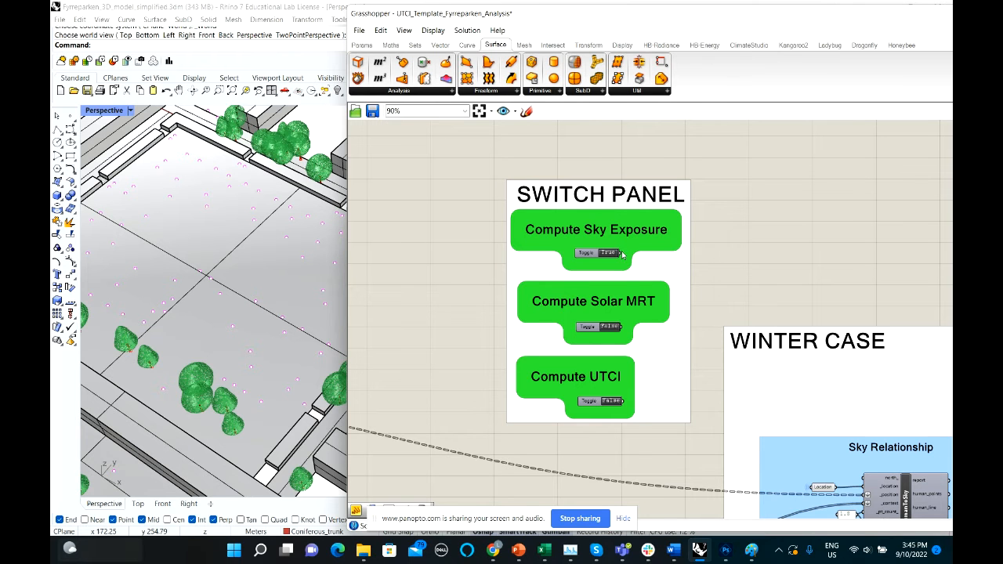
right_click_drag(711, 306, 686, 238)
right_click_drag(636, 277, 562, 249)
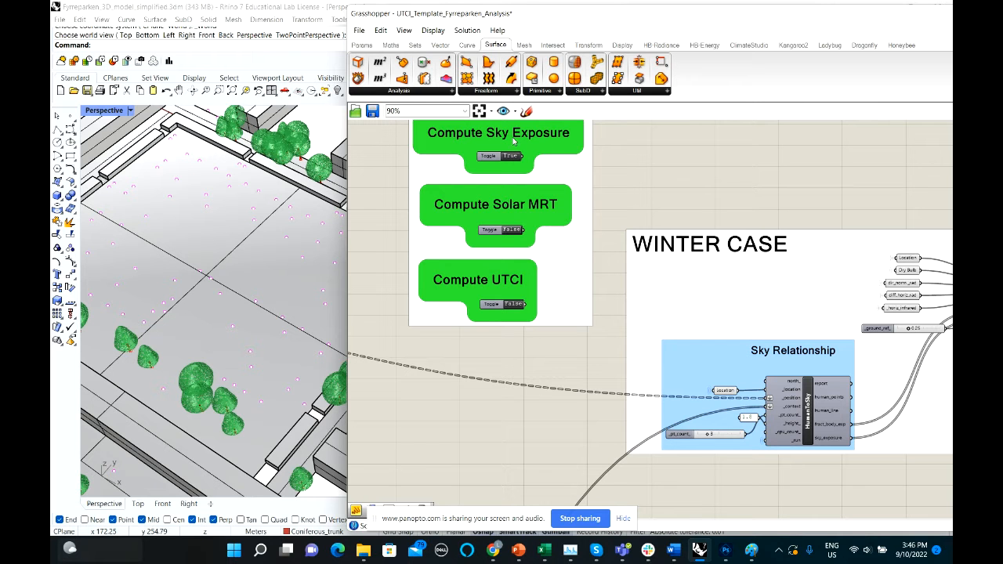
scroll(511, 232, "up", 5)
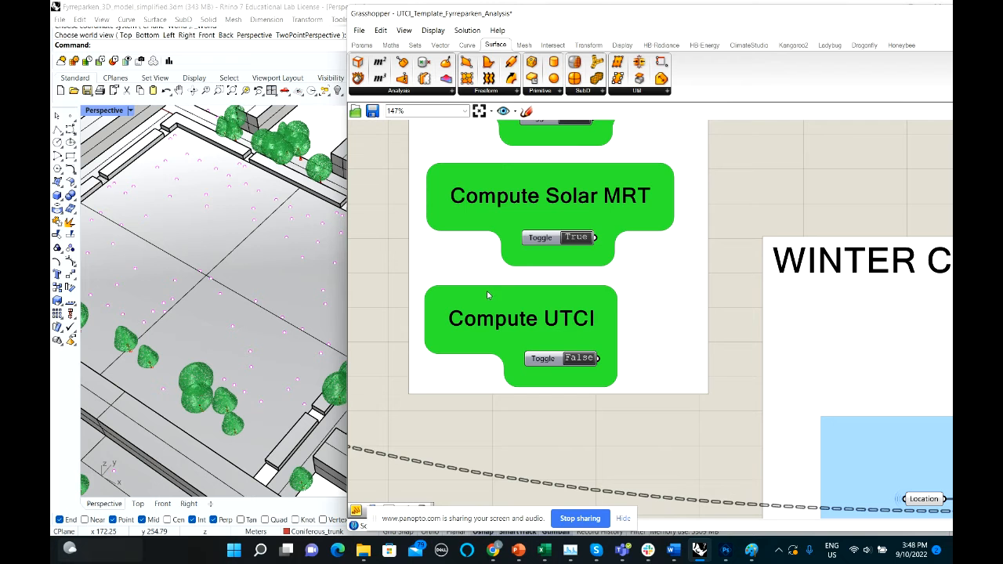
Review the Switch Panel toggles beside the Winter Case group and focus on the Compute UTCI toggle
scroll(493, 288, "down", 4)
scroll(551, 297, "up", 3)
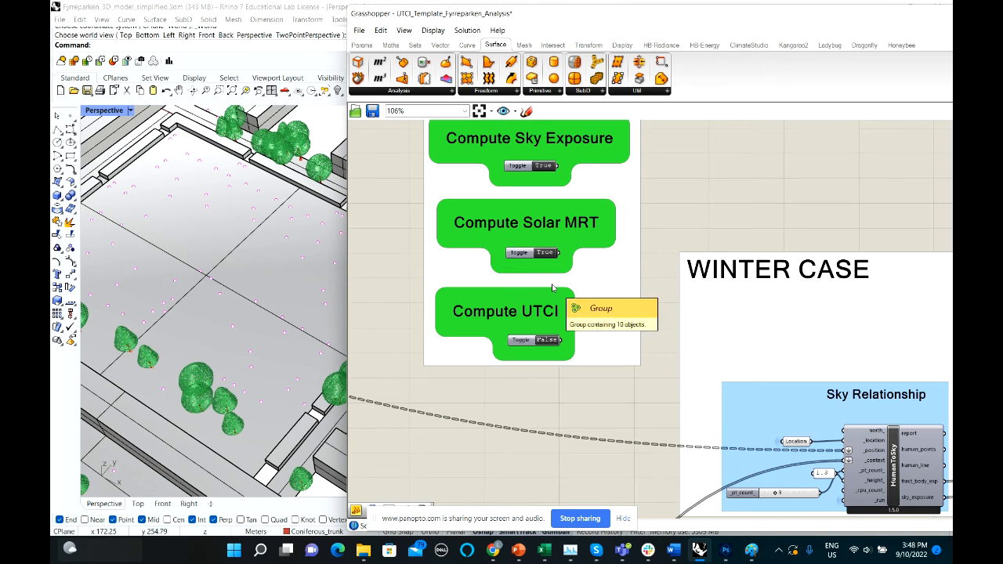
scroll(678, 209, "down", 2)
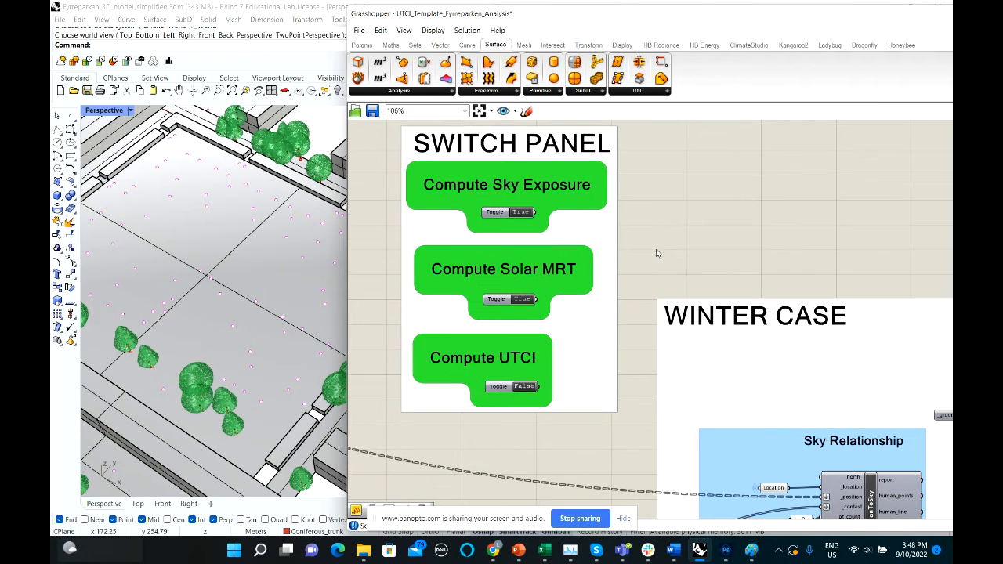
right_click_drag(757, 257, 724, 246)
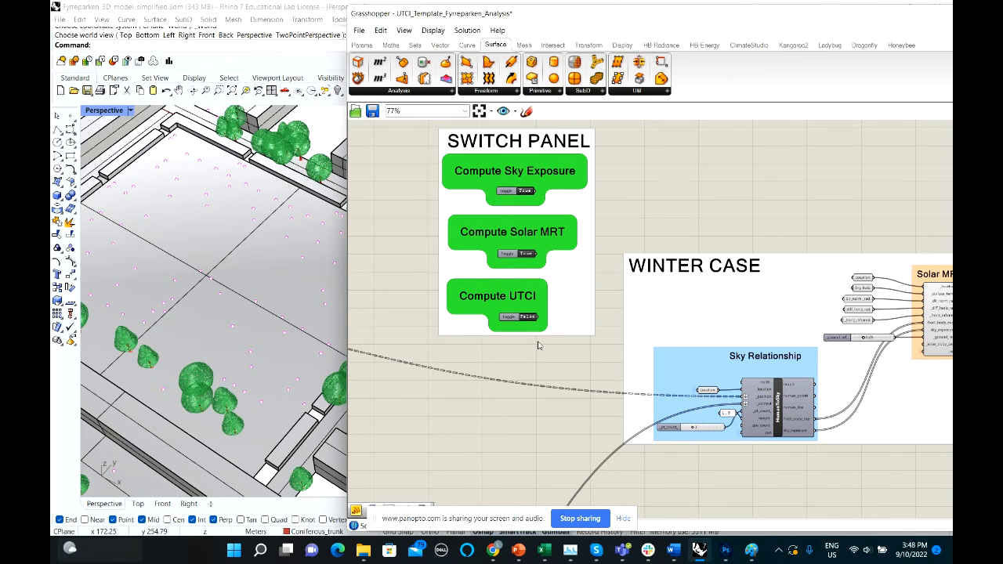
scroll(538, 307, "up", 2)
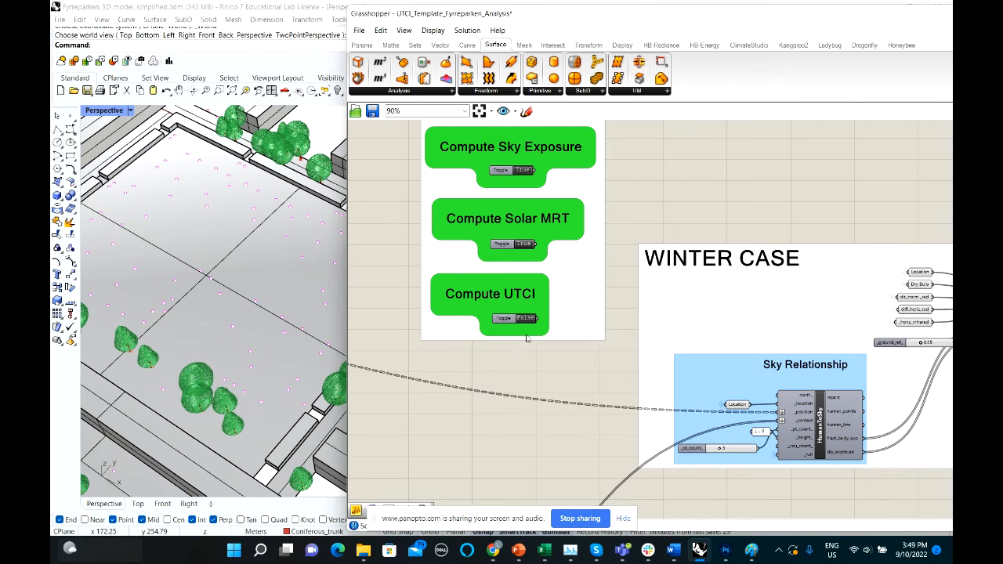
scroll(526, 339, "up", 3)
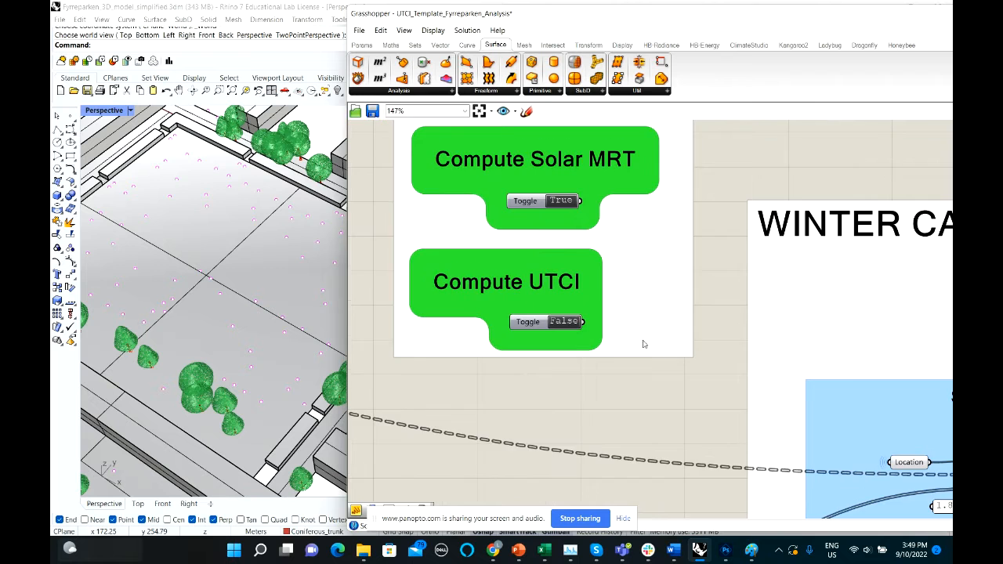
scroll(526, 375, "up", 2)
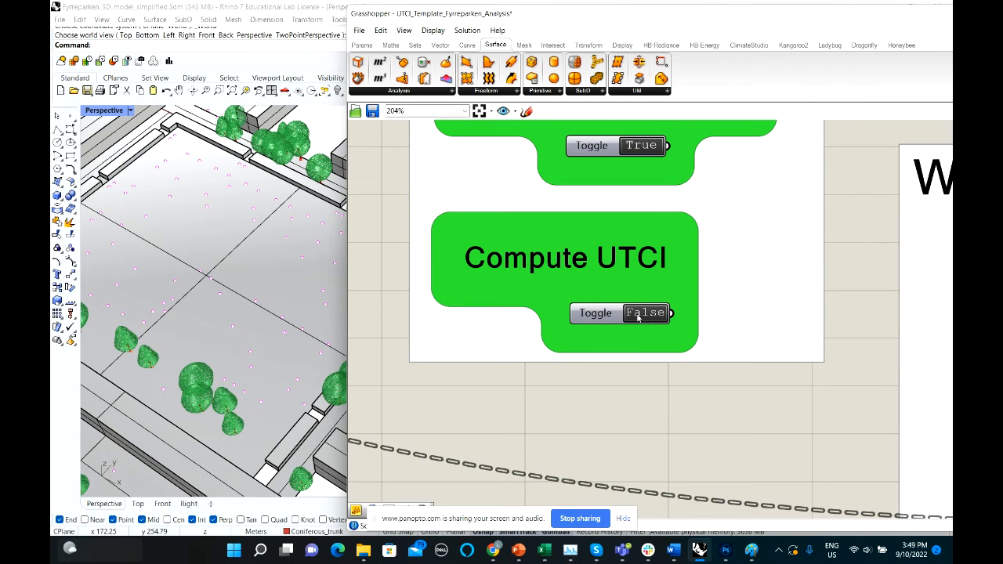
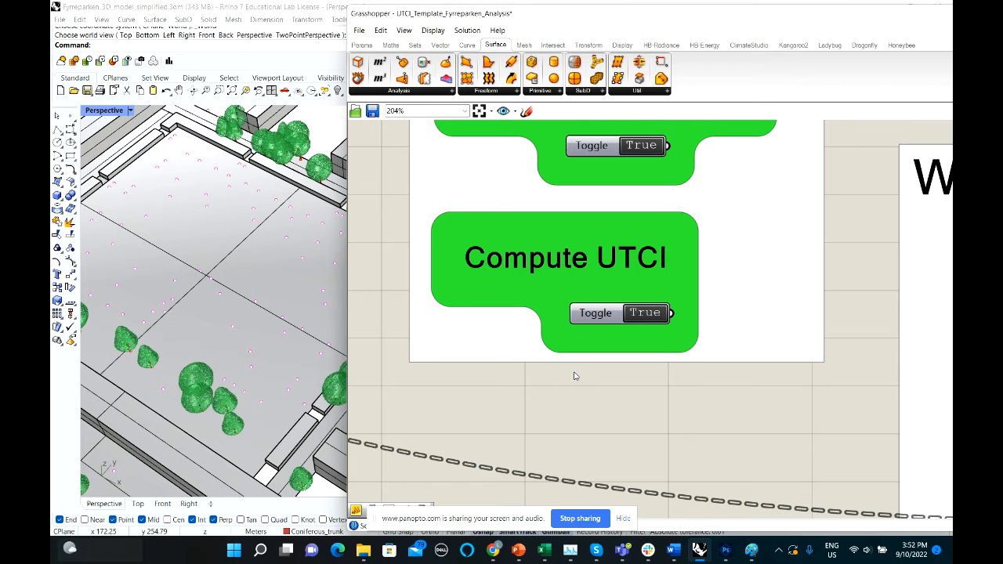
Review the sky exposure, solar MRT and UTCI toggles in the Switch Panel within the overall definition layout
scroll(608, 368, "down", 2)
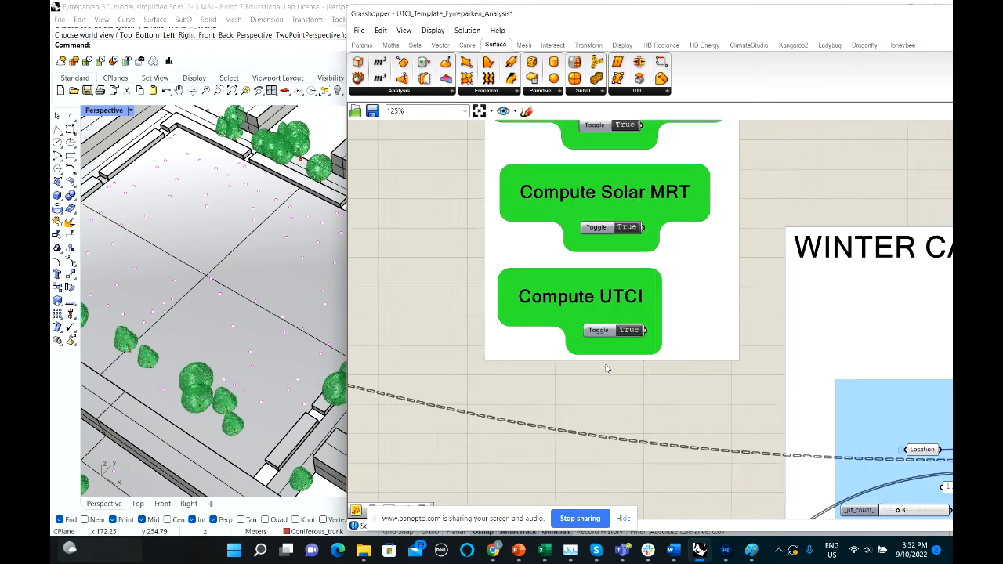
scroll(622, 365, "up", 3)
scroll(626, 364, "down", 6)
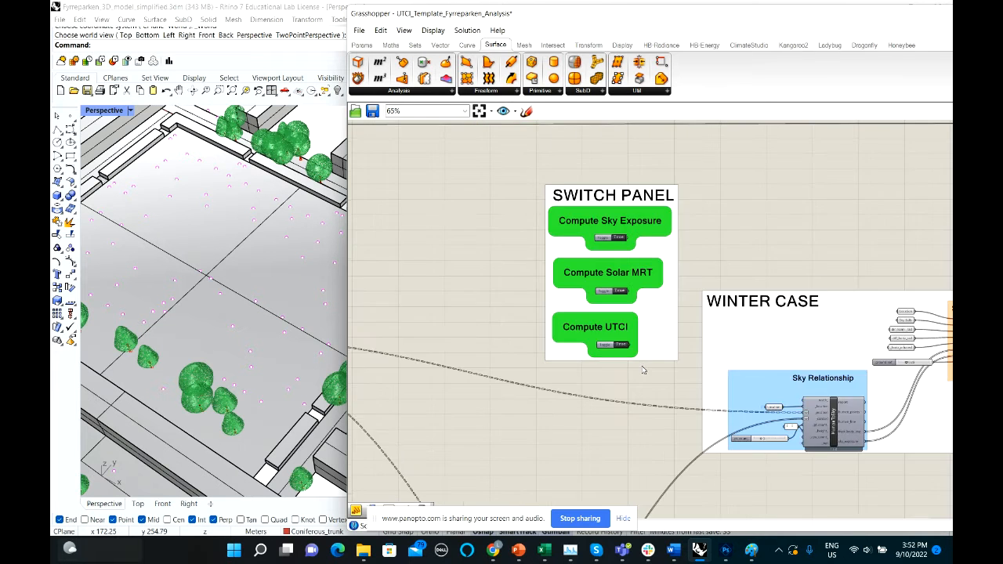
scroll(632, 367, "up", 3)
left_click(907, 548)
left_click(602, 414)
scroll(580, 263, "down", 1)
scroll(607, 174, "up", 1)
right_click_drag(676, 213, 681, 244)
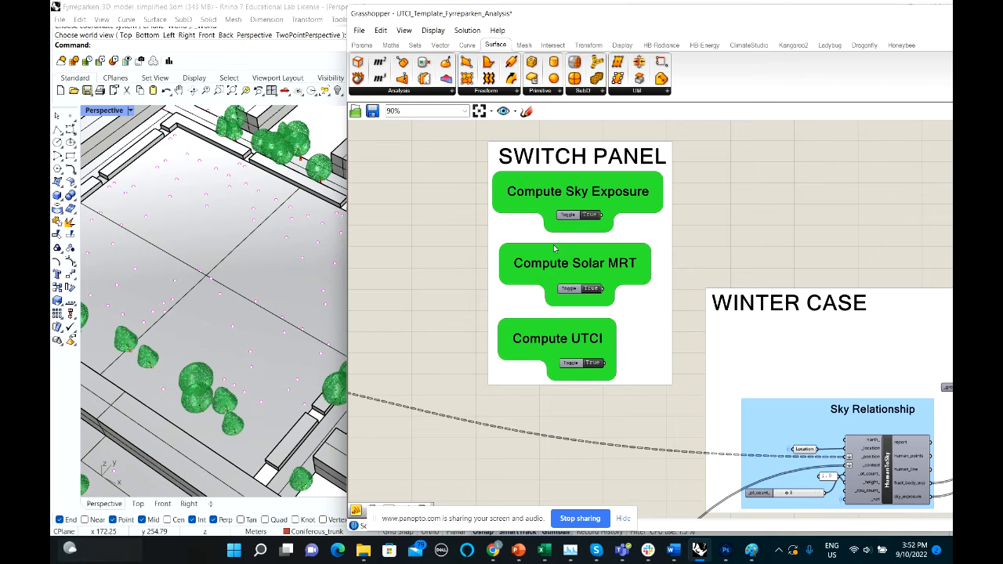
scroll(557, 244, "down", 1)
scroll(764, 238, "down", 1)
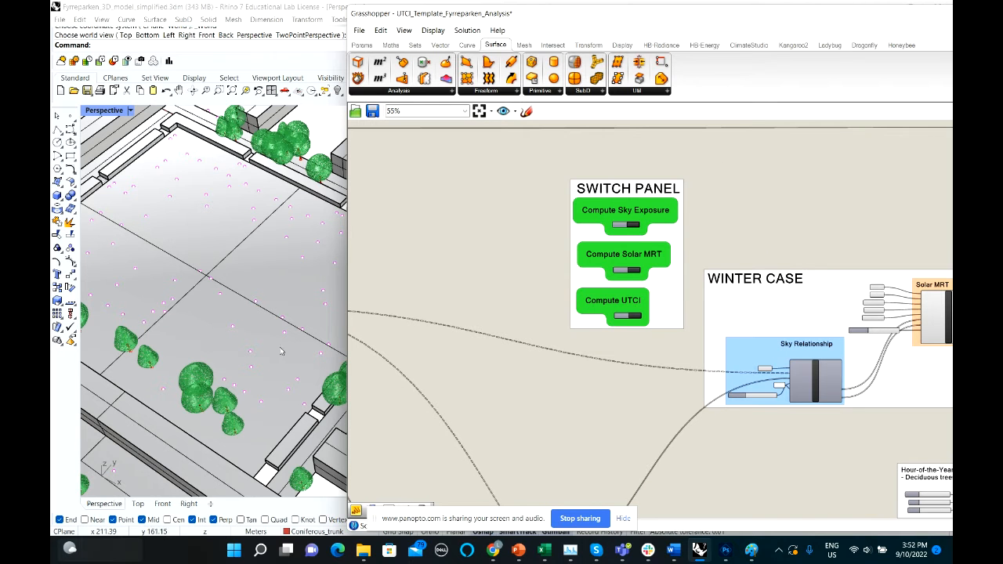
scroll(658, 337, "down", 4)
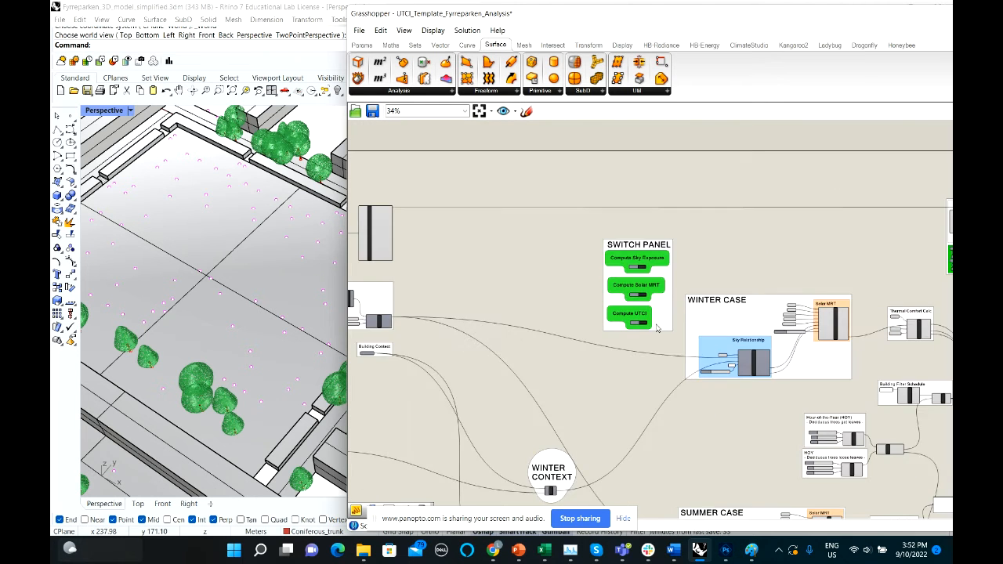
scroll(643, 310, "up", 4)
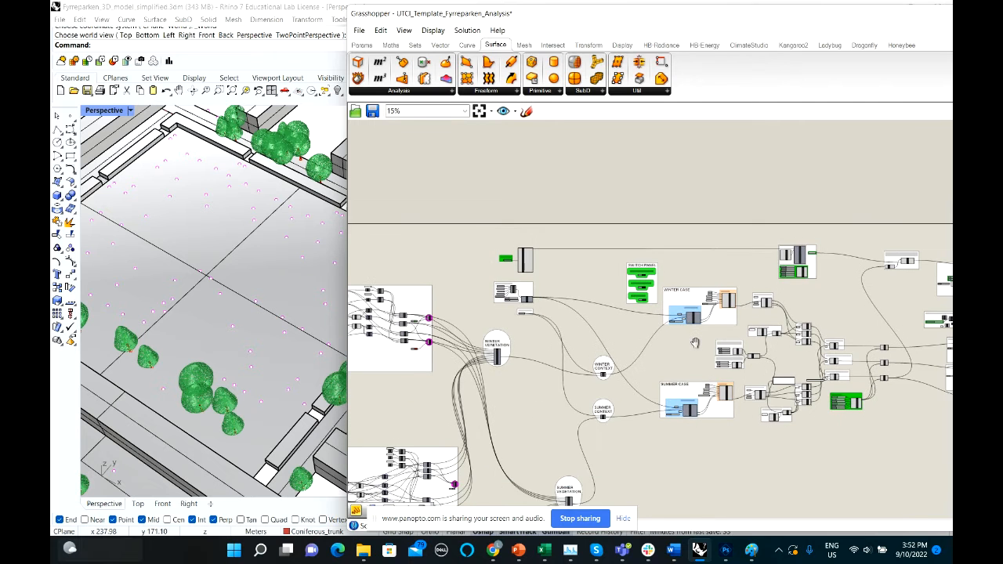
scroll(673, 272, "up", 2)
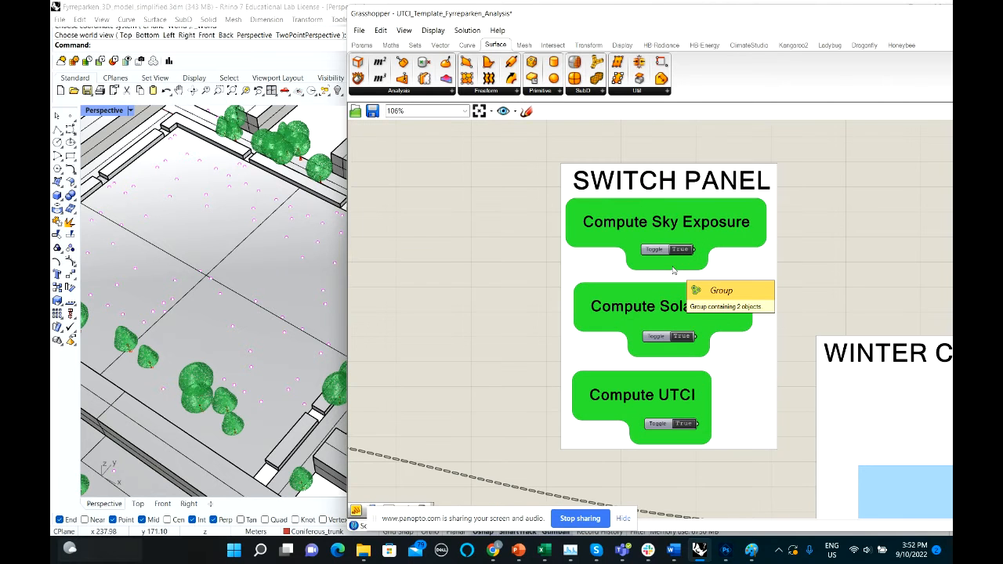
scroll(673, 272, "up", 1)
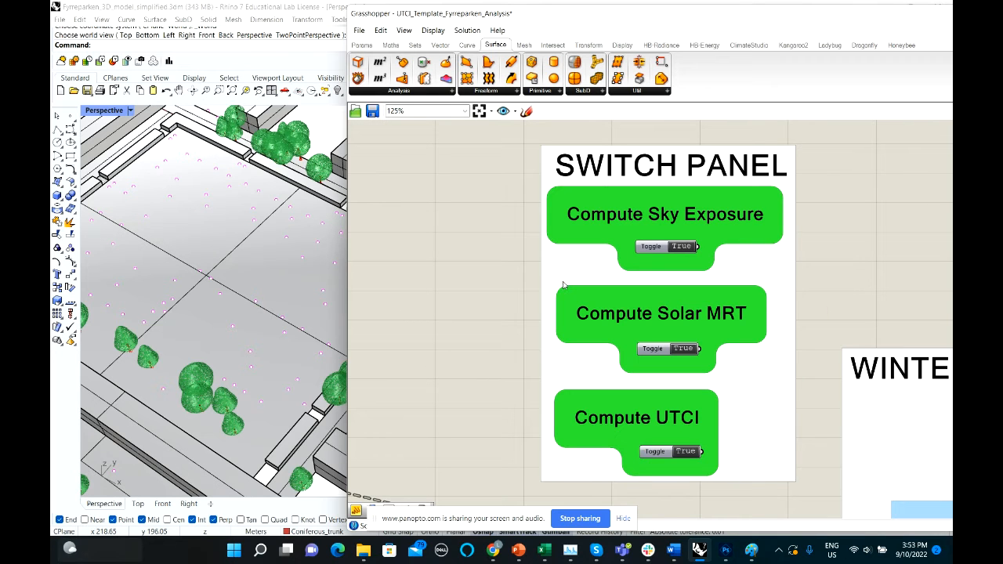
Examine how Sky Relationship in the Winter Case group feeds Solar MRT and the Thermal Comfort Calc group
scroll(537, 224, "down", 8)
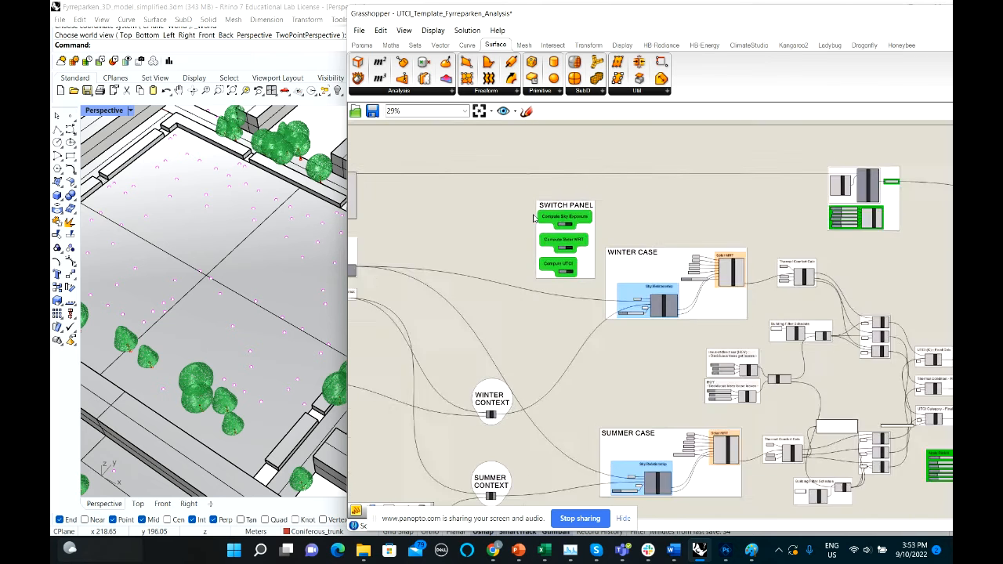
scroll(656, 257, "up", 4)
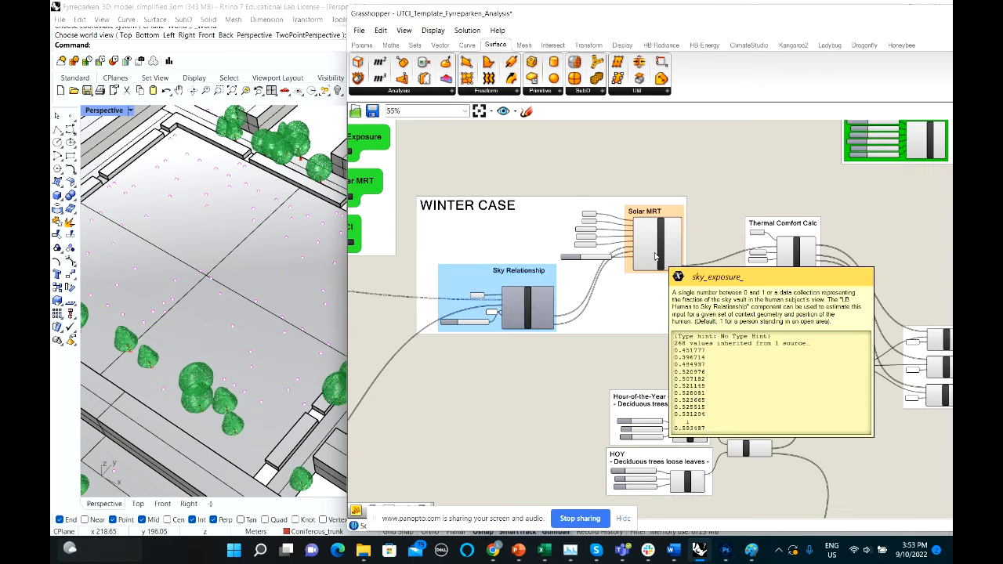
right_click_drag(575, 161, 749, 194)
scroll(748, 195, "up", 2)
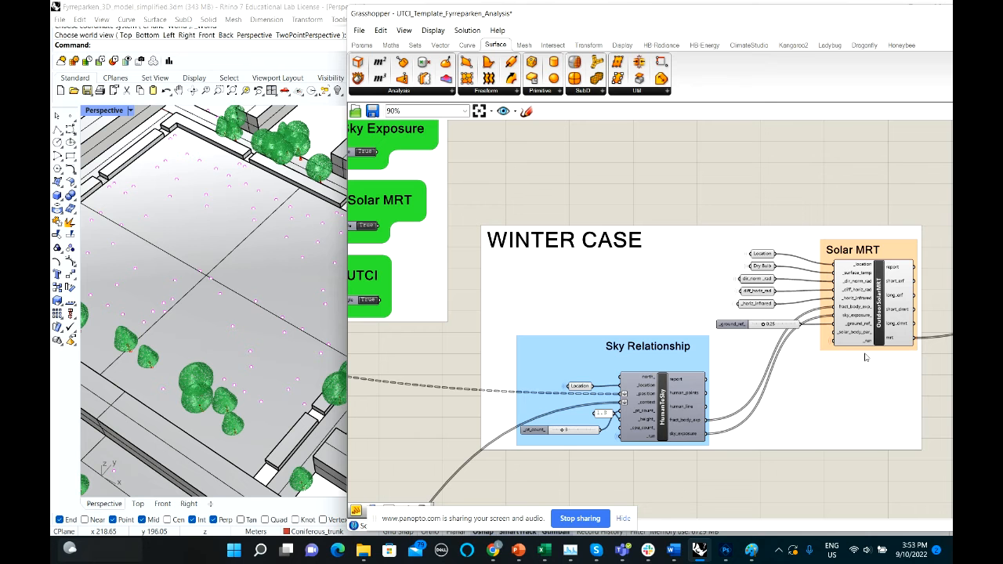
scroll(551, 268, "down", 3)
scroll(881, 317, "up", 3)
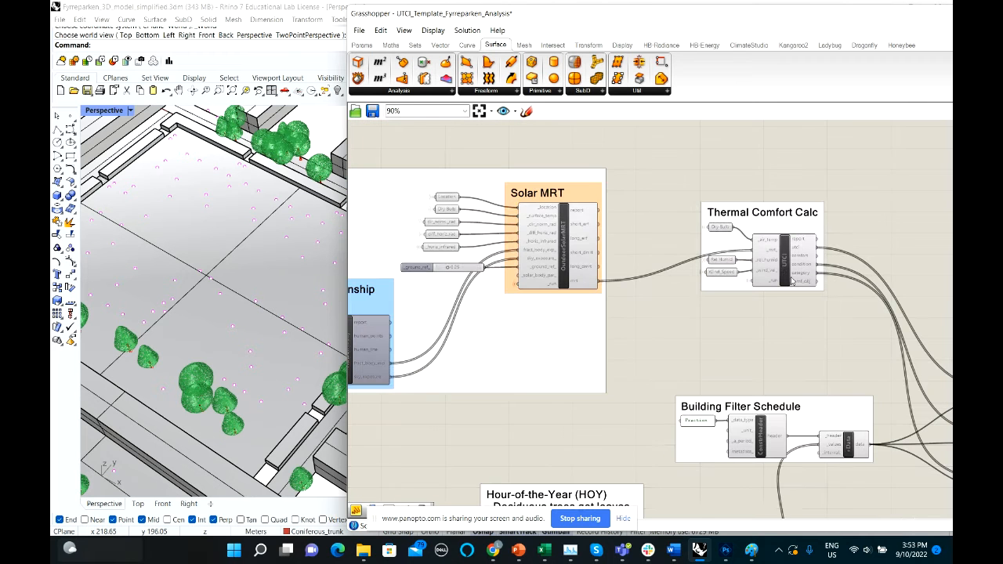
right_click_drag(671, 324, 815, 329)
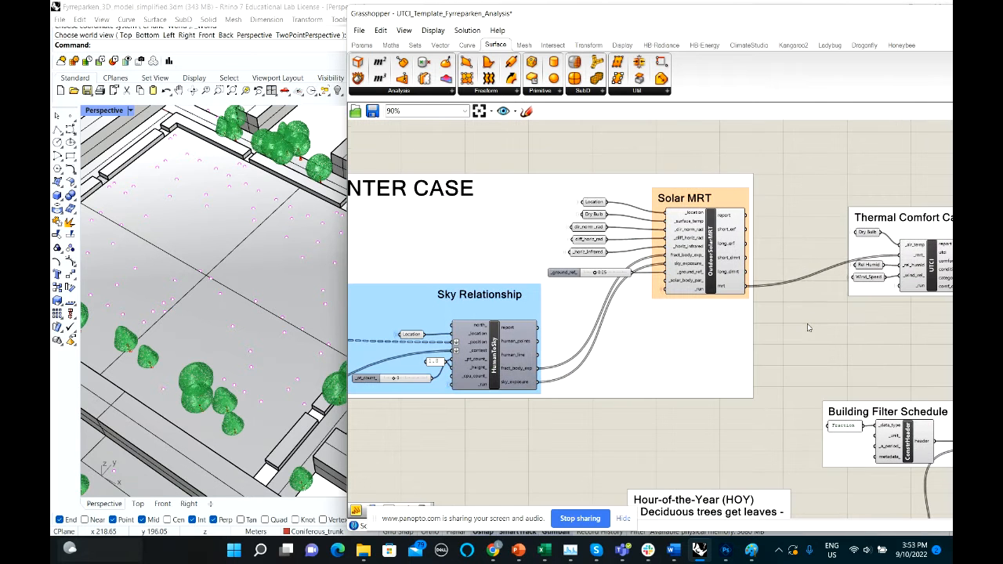
scroll(808, 326, "down", 2)
scroll(810, 312, "up", 1)
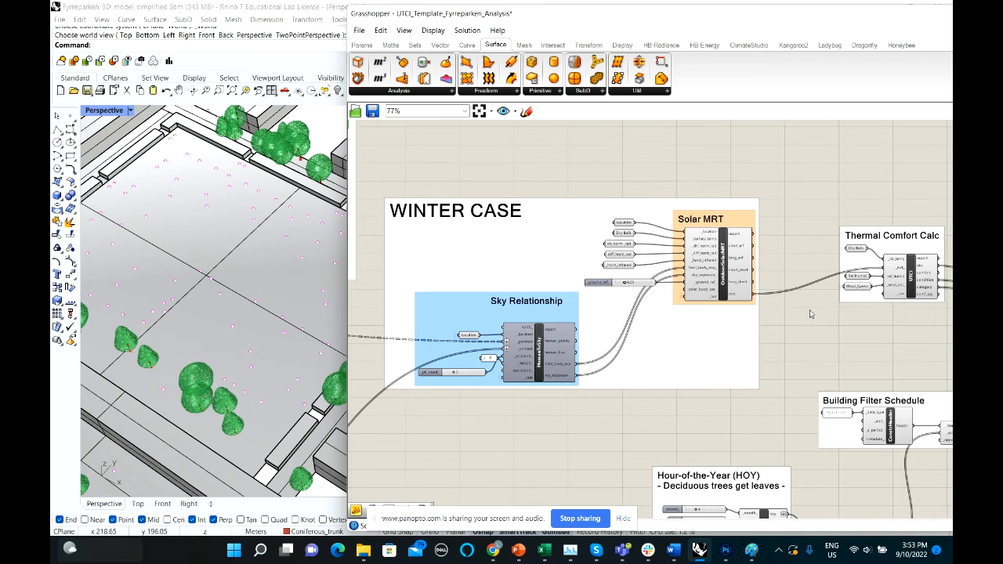
right_click_drag(622, 295, 655, 266)
right_click_drag(583, 284, 645, 289)
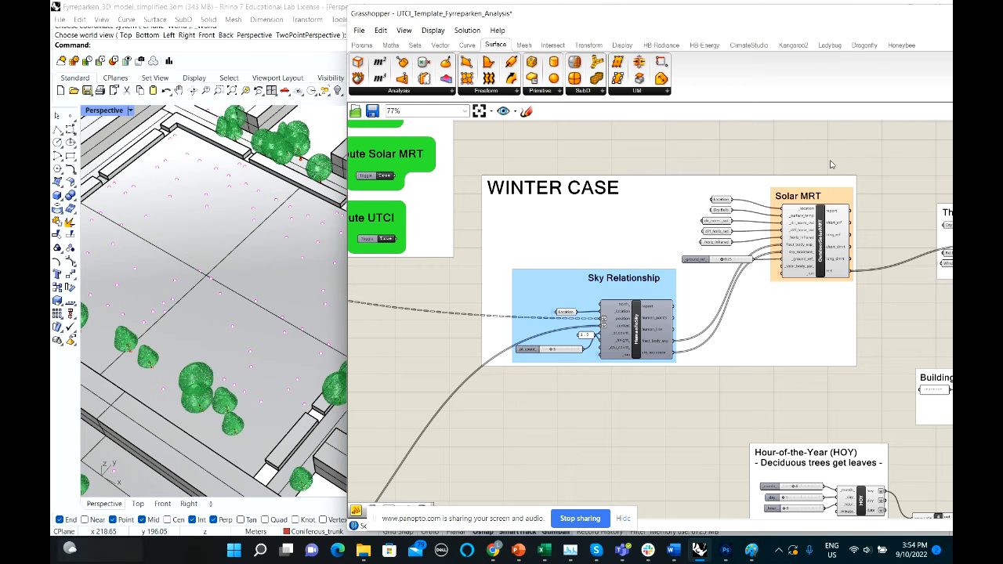
right_click_drag(828, 157, 703, 156)
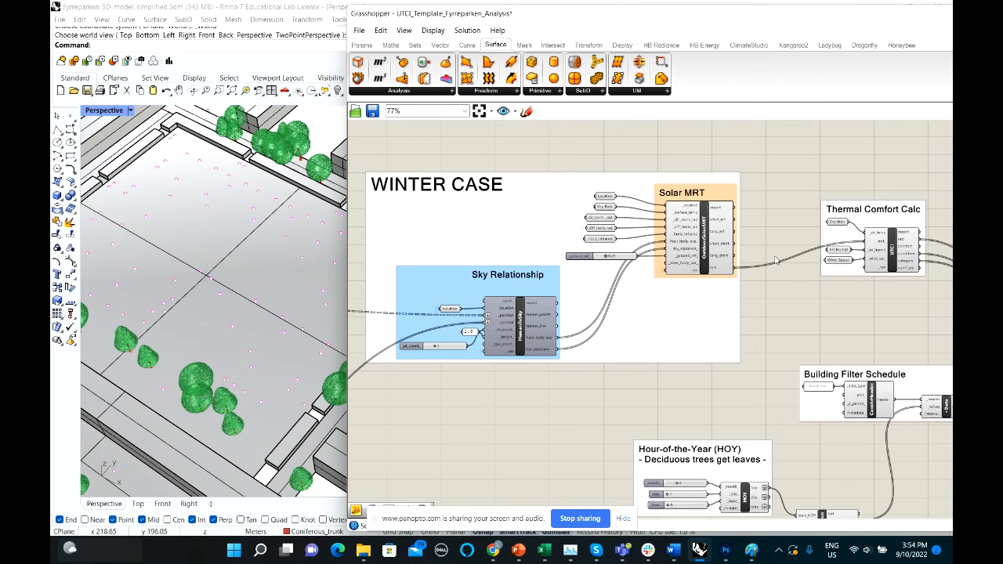
Examine the Summer Case group's Sky Relationship and Solar MRT components and the Thermal Comfort Calc group they feed
scroll(750, 259, "down", 1)
right_click_drag(710, 326, 713, 241)
scroll(700, 294, "down", 2)
right_click_drag(662, 332, 684, 271)
right_click_drag(625, 368, 663, 313)
scroll(676, 312, "up", 4)
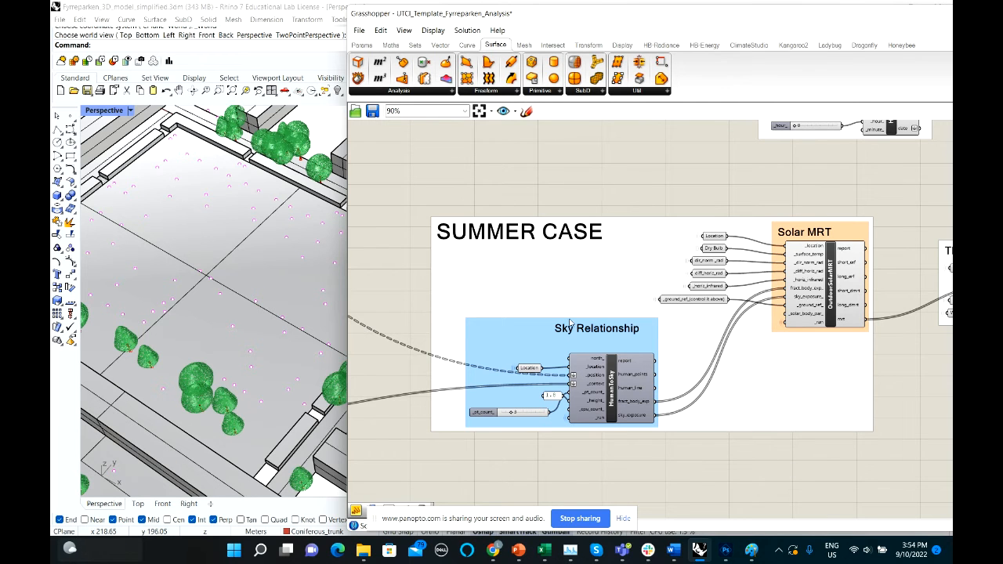
scroll(486, 375, "down", 1)
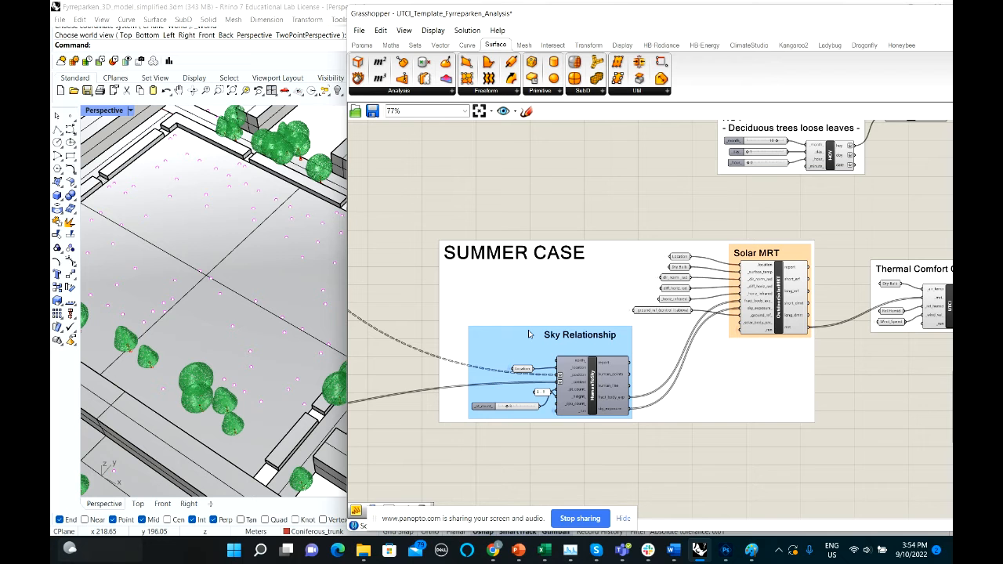
scroll(517, 310, "down", 2)
right_click_drag(778, 292, 573, 377)
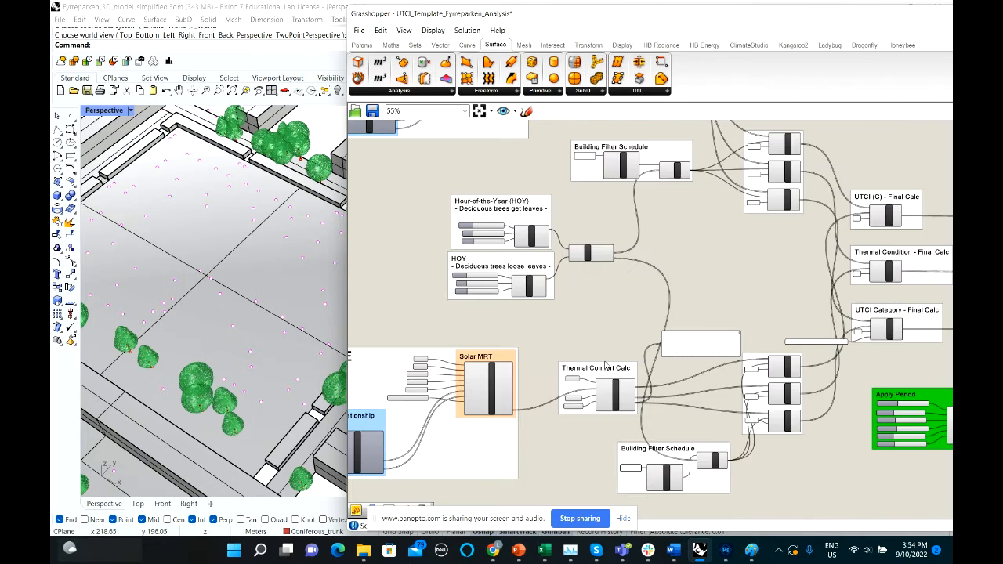
scroll(587, 366, "down", 2)
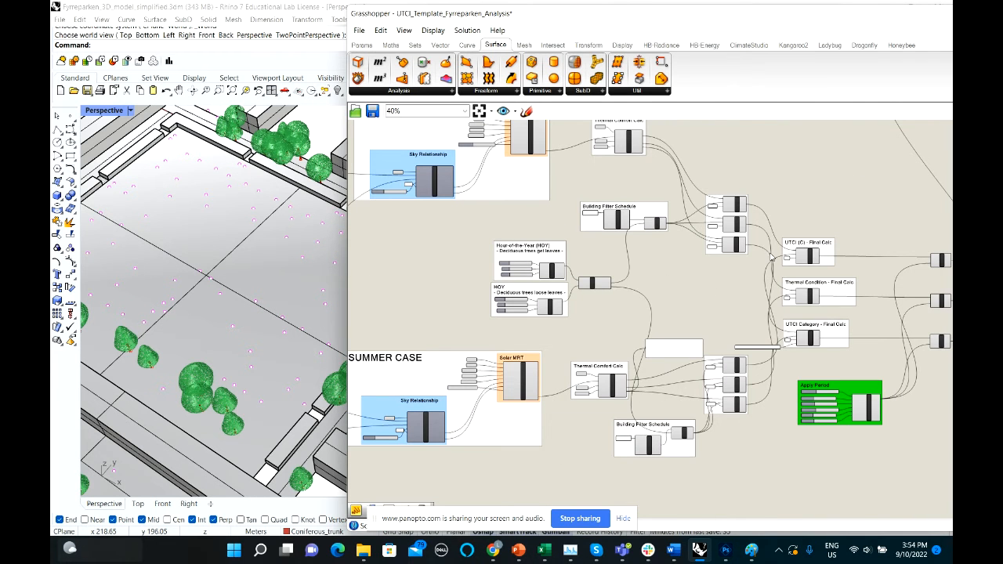
Examine the Hour-of-the-Year groups for deciduous leaf dates and how their Python factors feed the two Building Filter Schedule groups
scroll(584, 219, "up", 5)
scroll(491, 276, "up", 2)
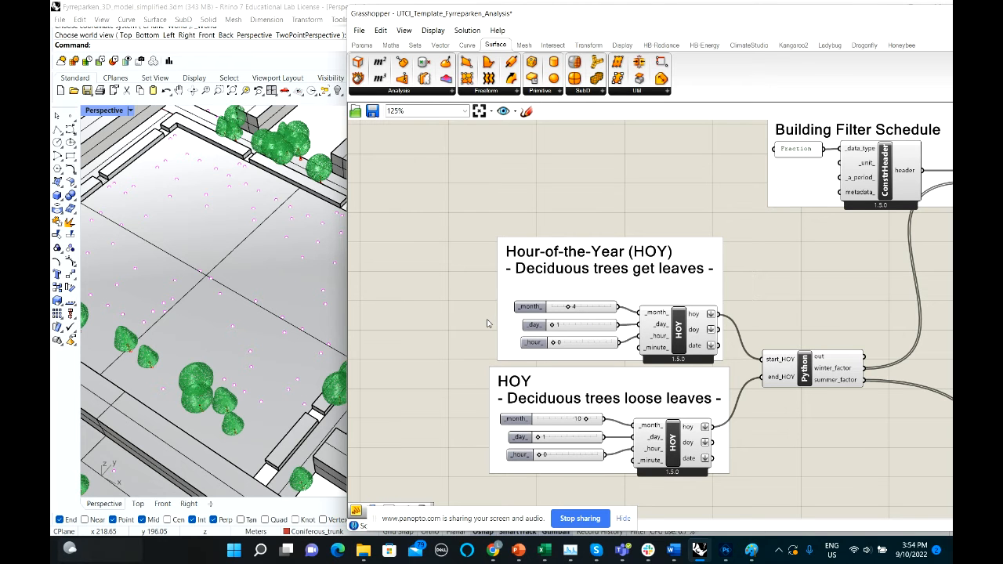
right_click_drag(466, 387, 467, 306)
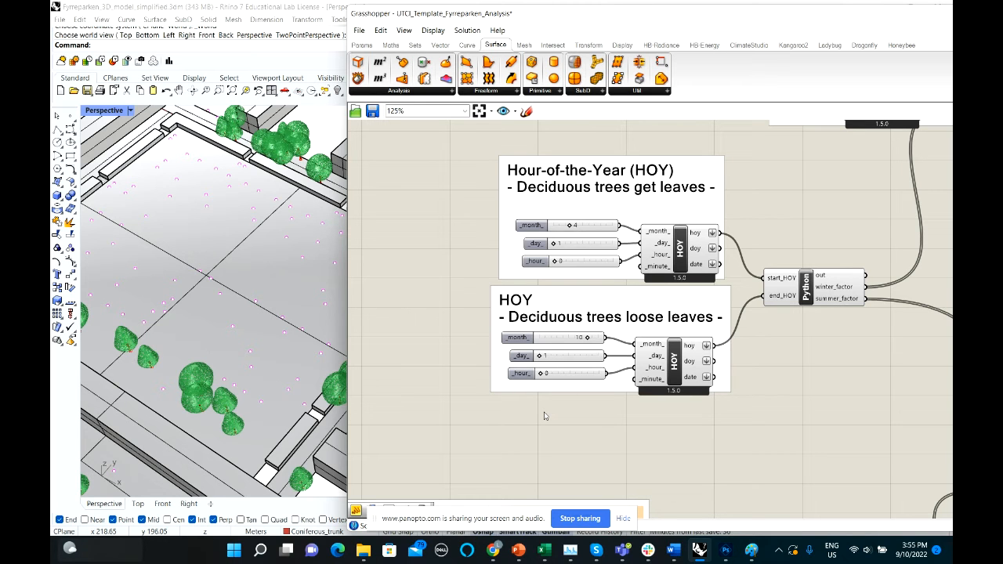
scroll(507, 403, "down", 5)
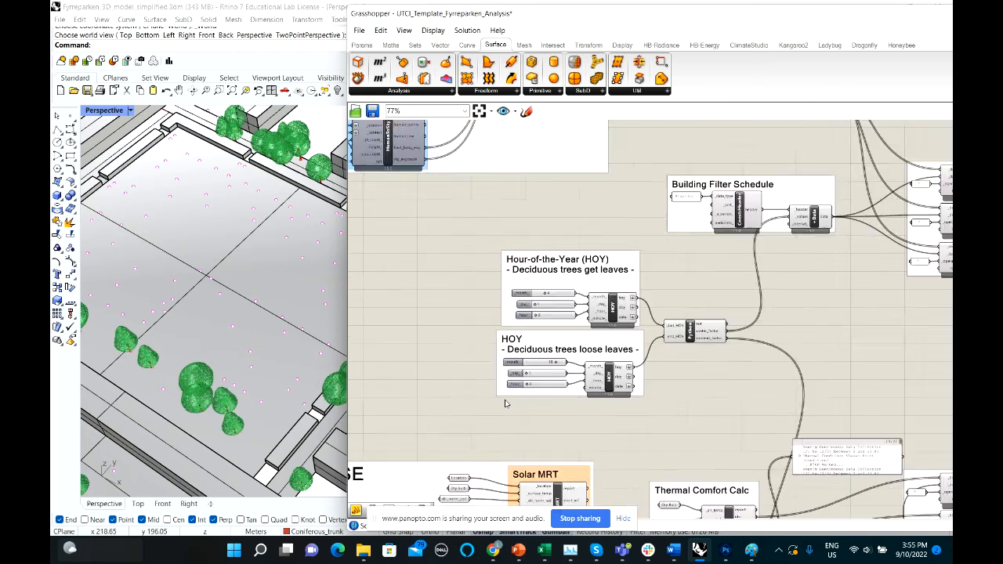
right_click_drag(734, 365, 646, 313)
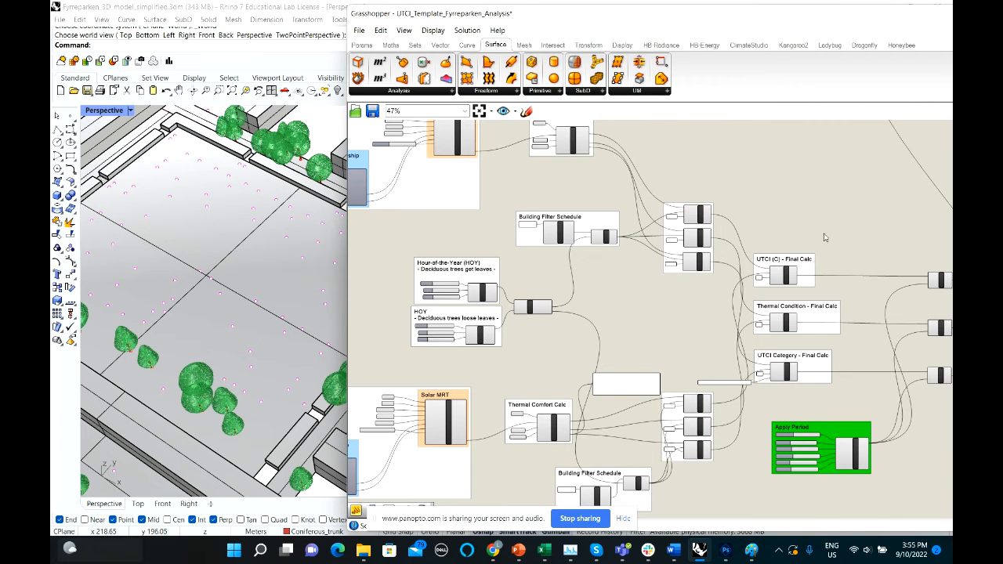
right_click_drag(740, 236, 737, 258)
right_click_drag(593, 408, 548, 337)
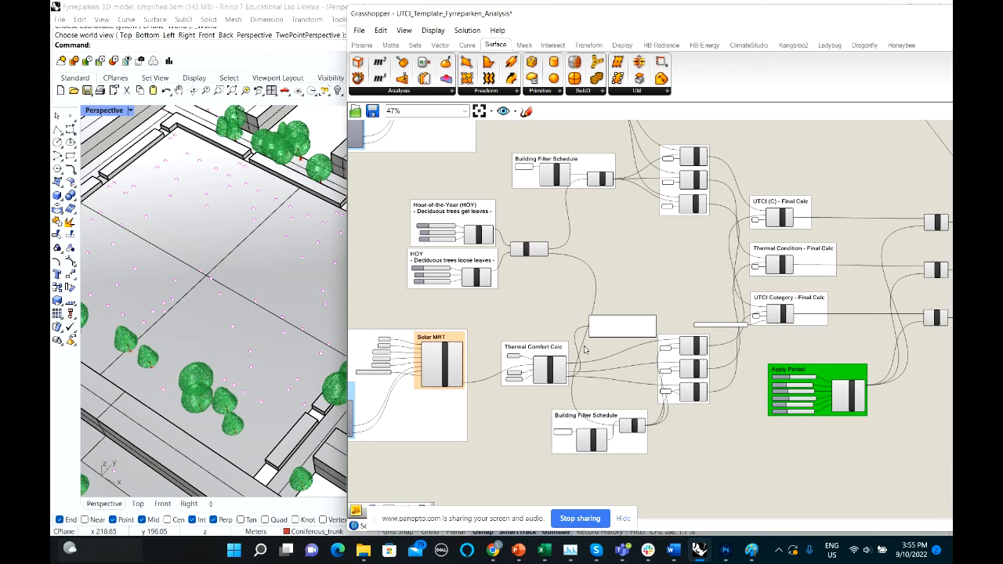
scroll(633, 435, "up", 5)
scroll(633, 435, "down", 5)
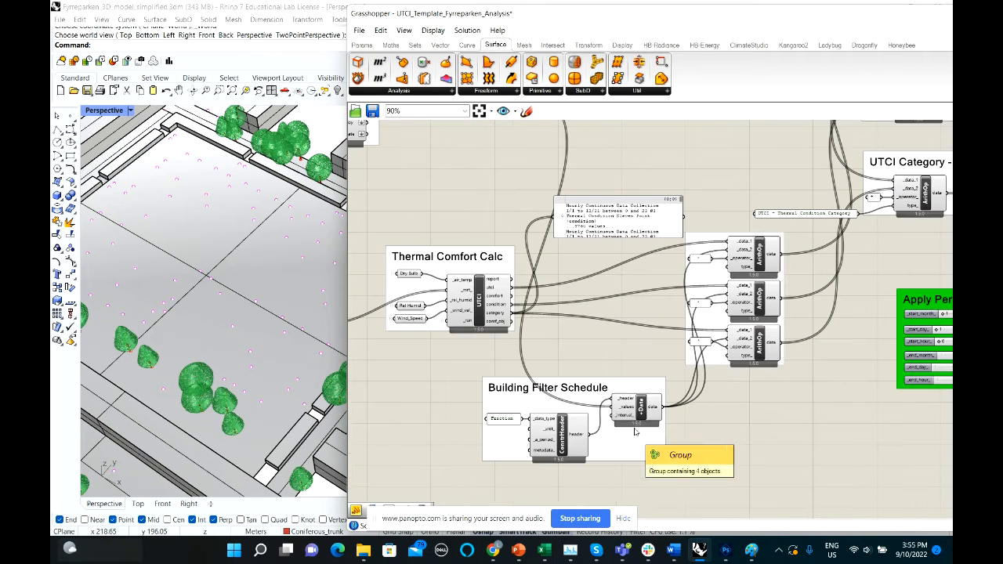
scroll(513, 226, "up", 3)
right_click_drag(513, 226, 603, 292)
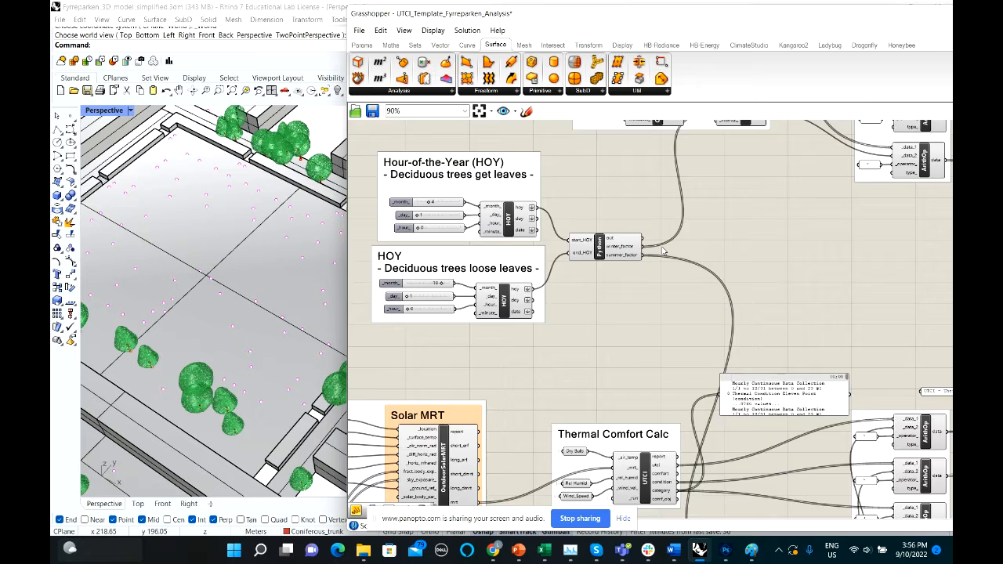
scroll(667, 247, "down", 3)
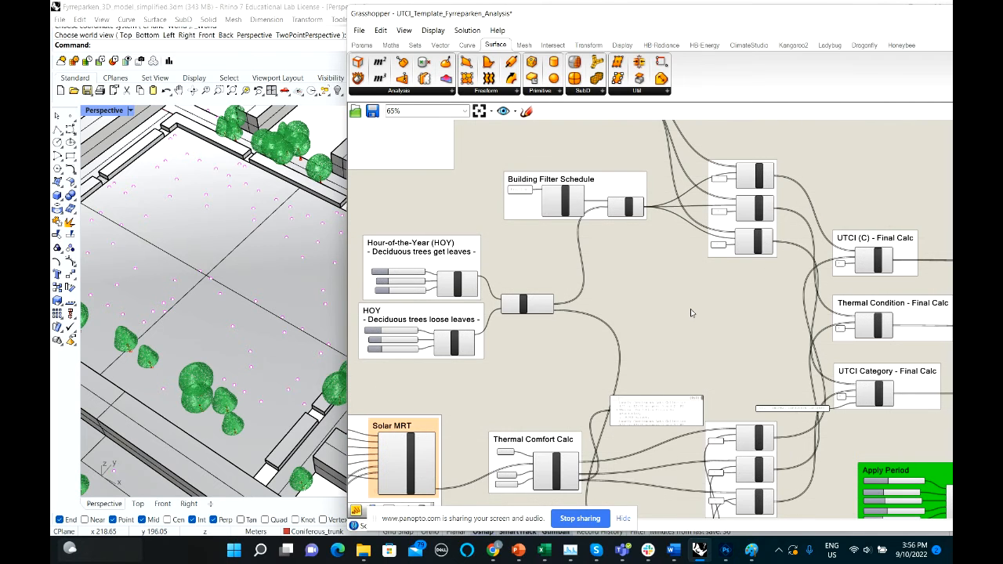
Review the three Final Calc groups and move the "UTCI - Thermal Condition Category" panel slightly upward
scroll(691, 313, "up", 5)
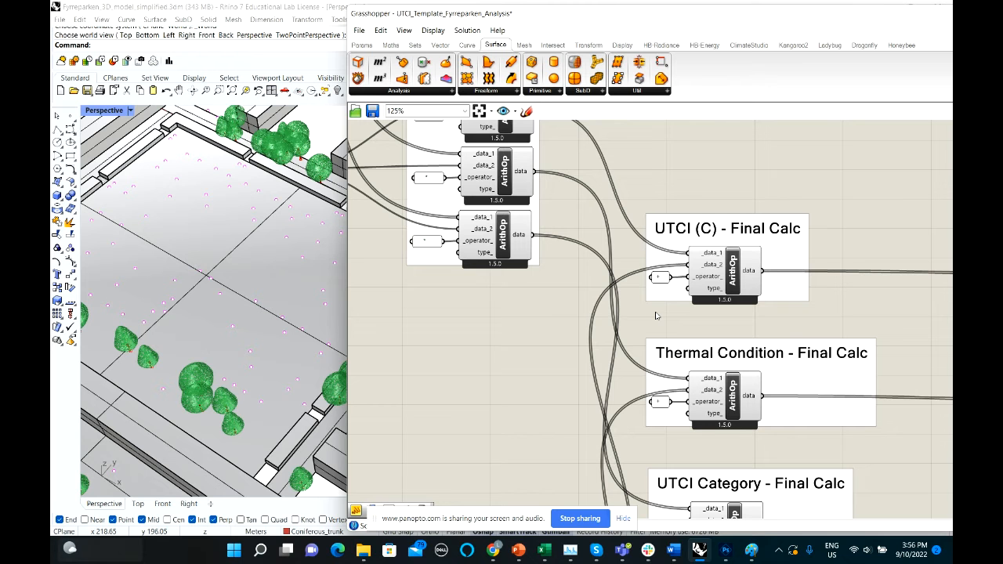
scroll(616, 328, "down", 2)
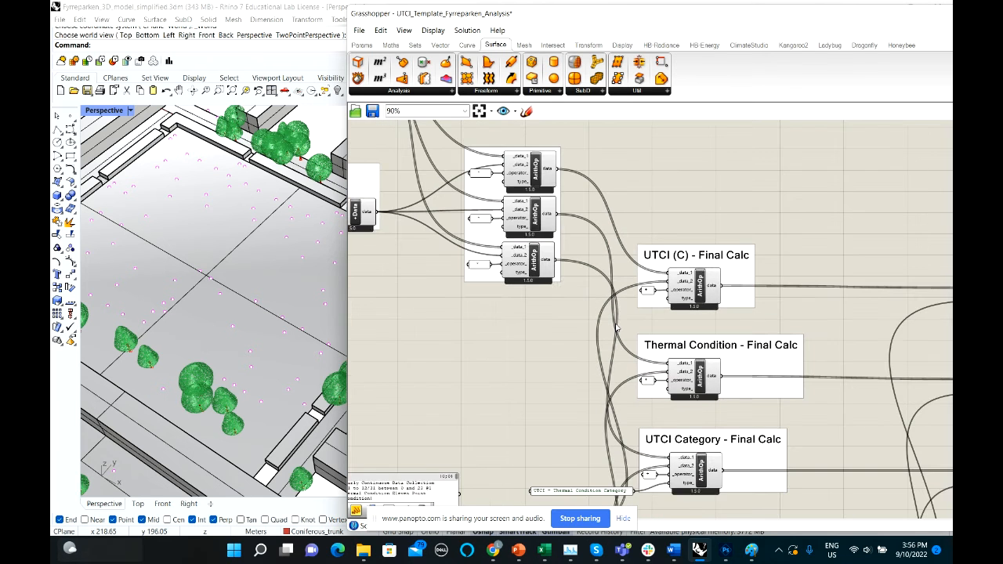
right_click_drag(711, 245, 696, 201)
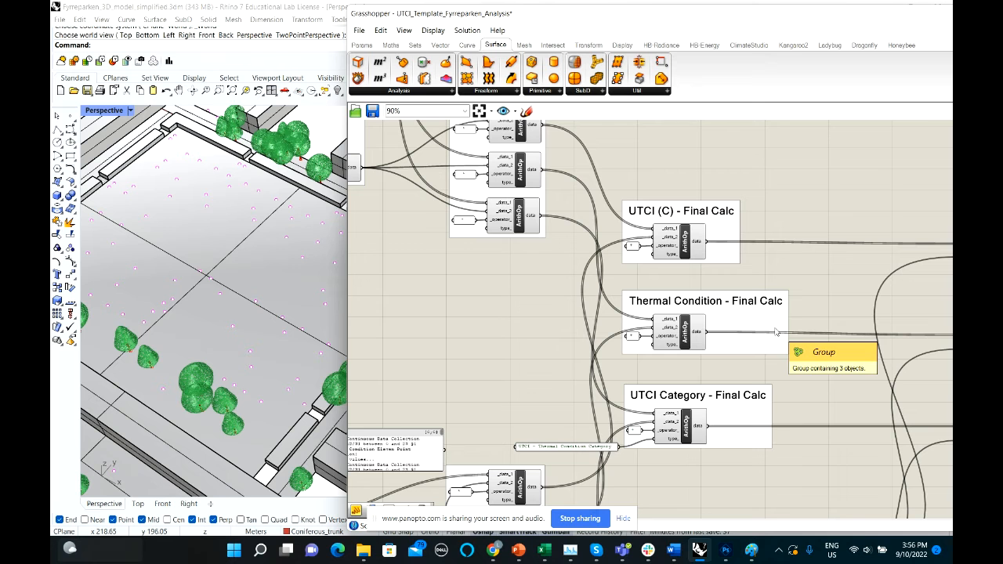
scroll(779, 404, "down", 2)
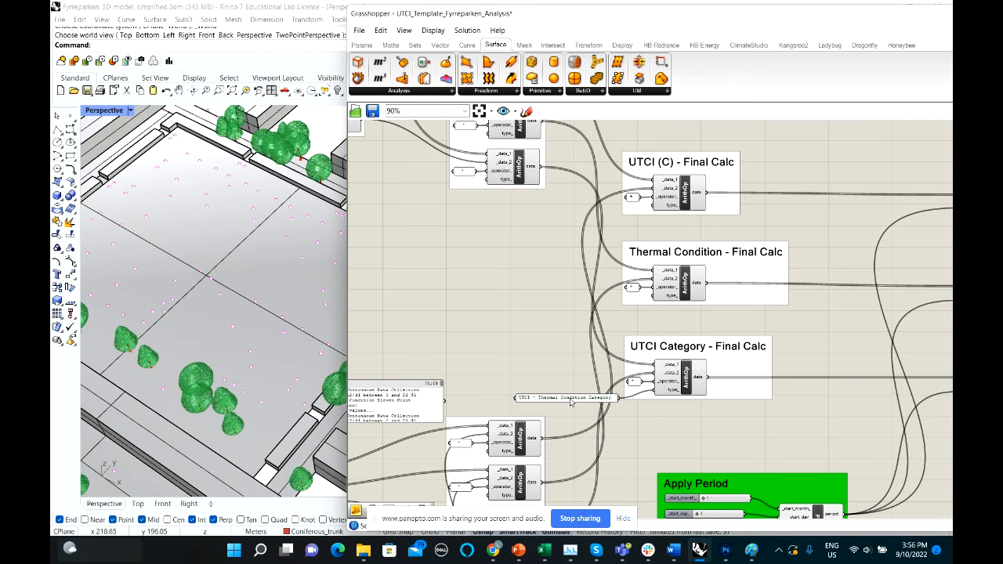
left_click_drag(572, 402, 570, 397)
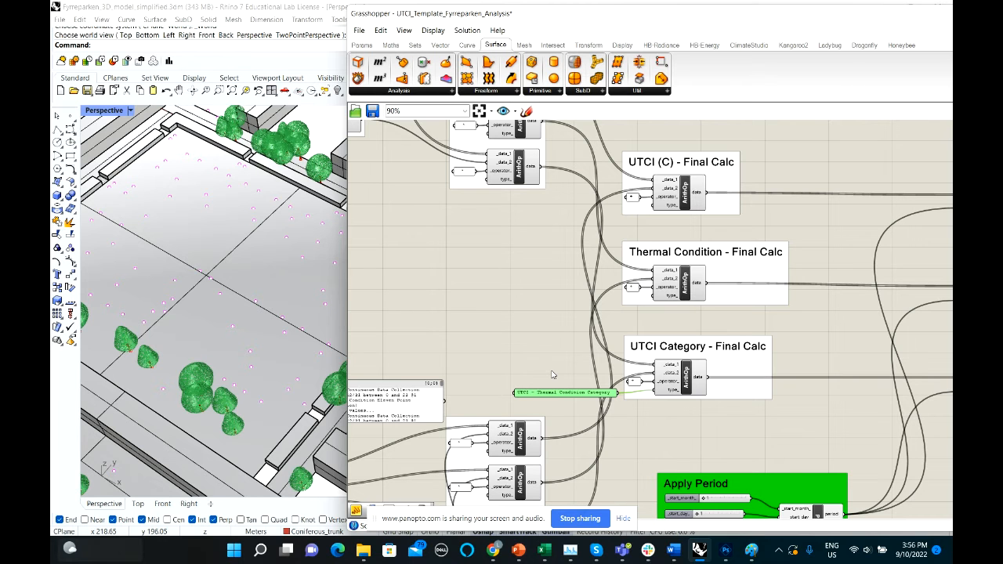
scroll(537, 378, "down", 4)
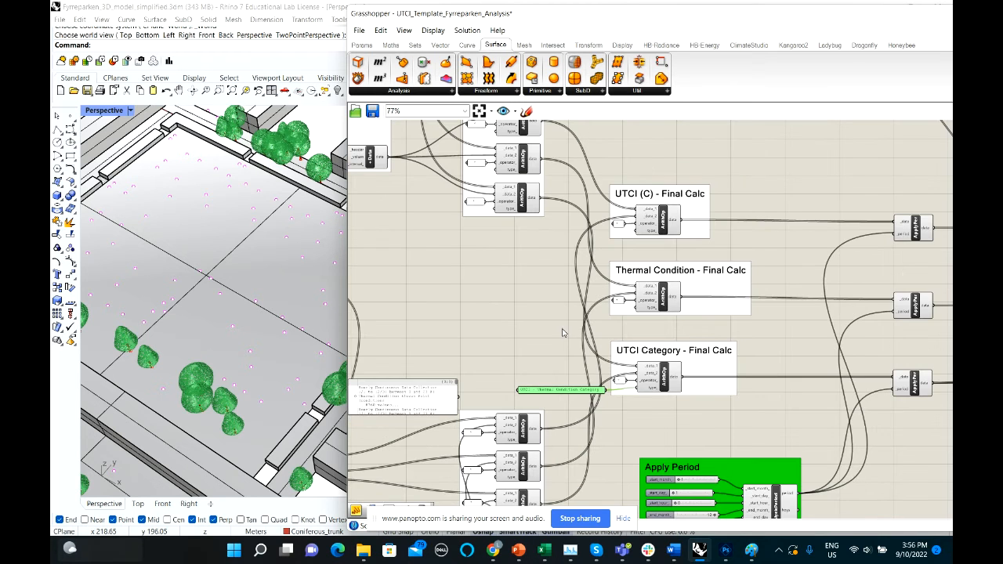
right_click_drag(670, 267, 619, 259)
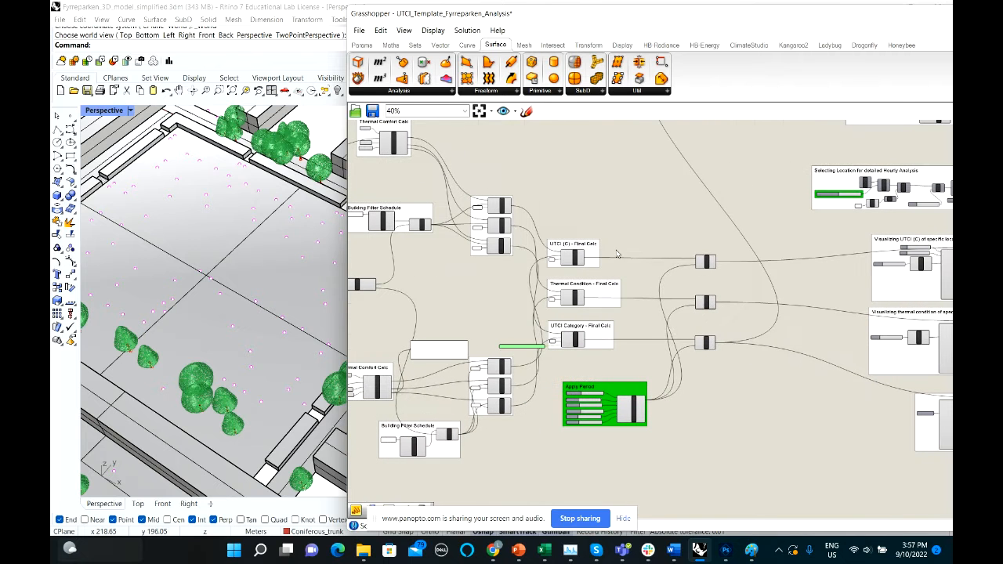
Examine the Apply Period group and how its period output feeds the three components after the Final Calc groups
scroll(606, 275, "up", 2)
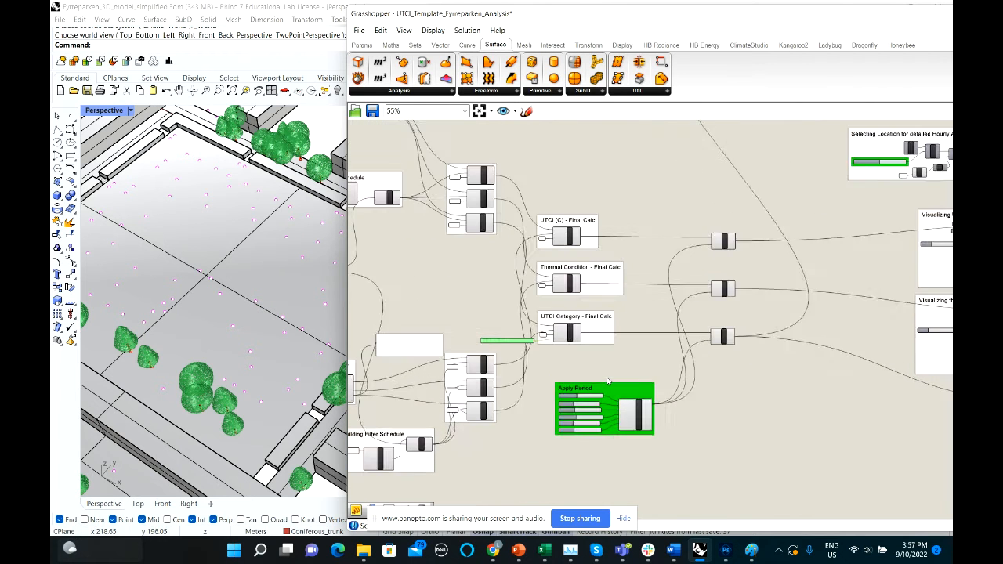
scroll(549, 368, "up", 3)
right_click_drag(604, 350, 590, 383)
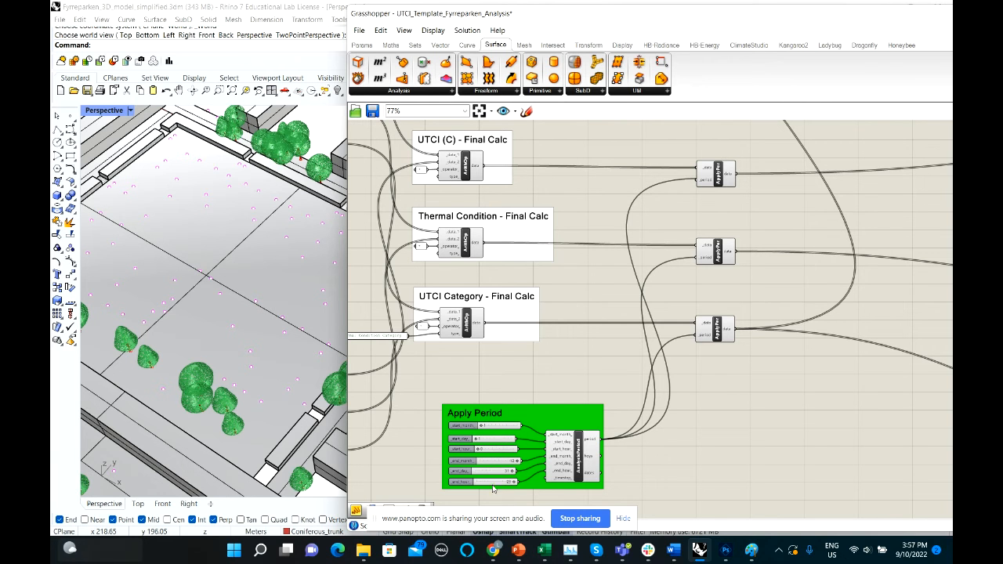
scroll(499, 437, "up", 3)
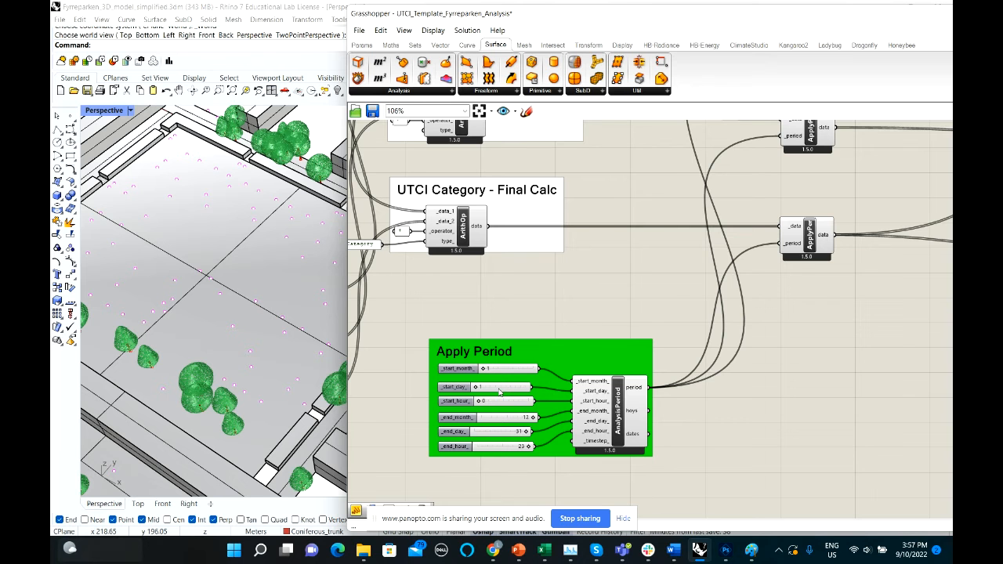
scroll(500, 392, "down", 5)
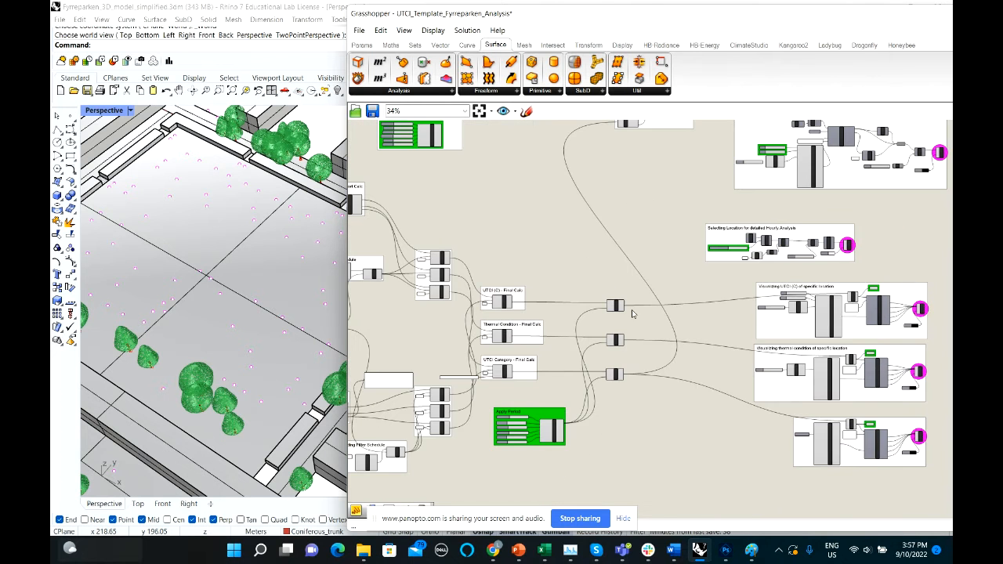
scroll(623, 356, "down", 2)
scroll(627, 342, "up", 4)
scroll(581, 278, "up", 2)
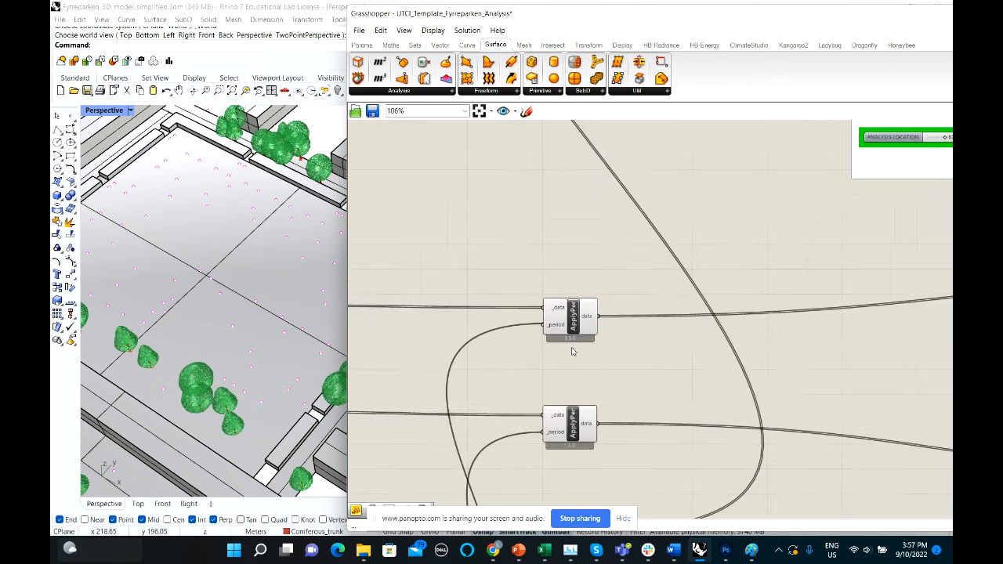
scroll(627, 325, "down", 1)
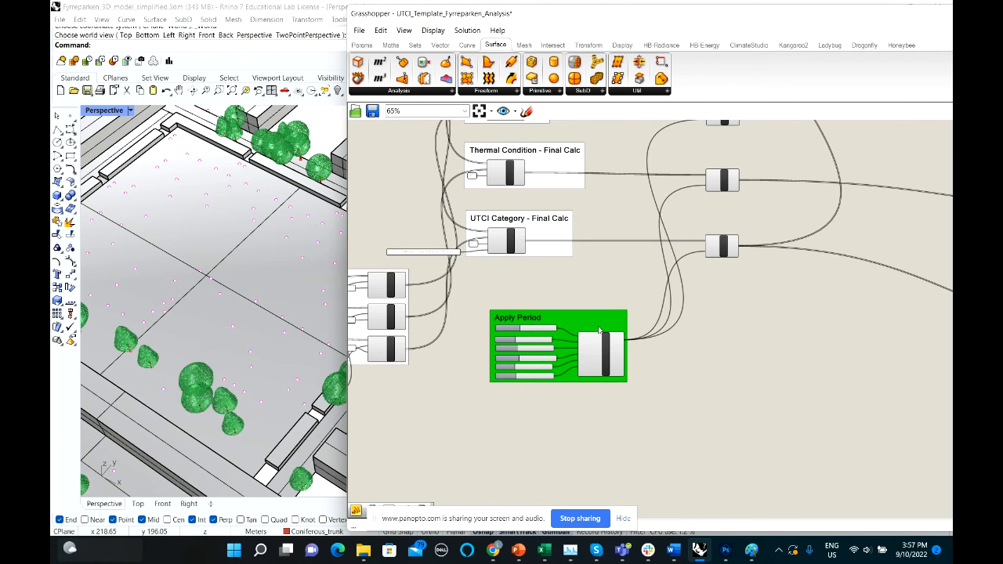
Inspect the start and end sliders in the Apply Period group and open the start month value for editing
scroll(599, 337, "up", 3)
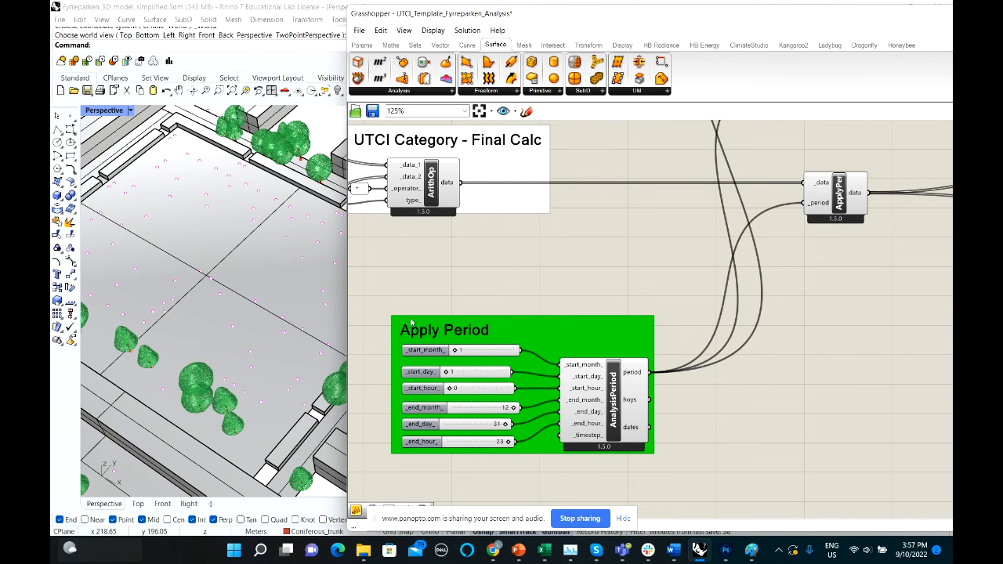
right_click_drag(549, 462, 621, 426)
scroll(567, 331, "up", 4)
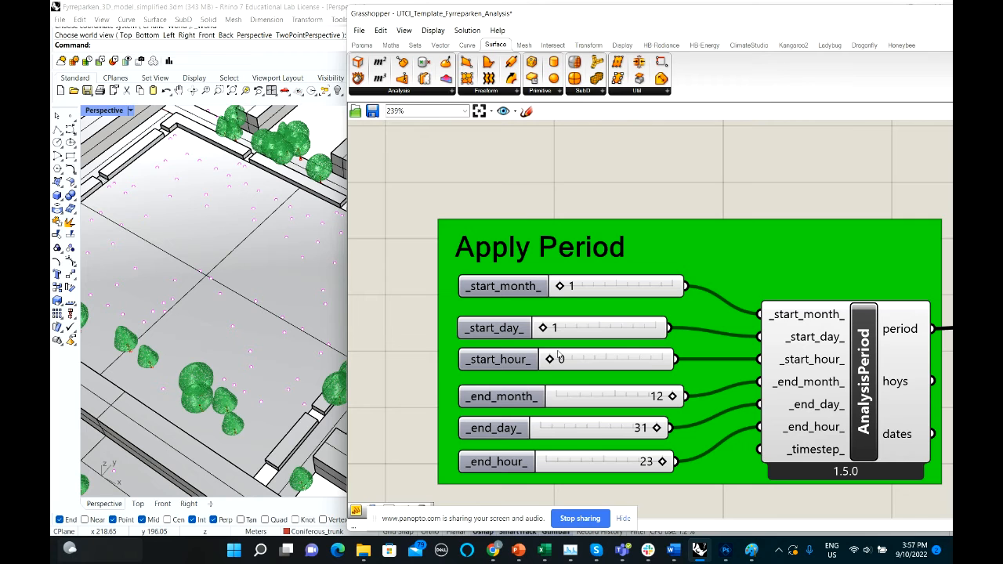
double_click(580, 286)
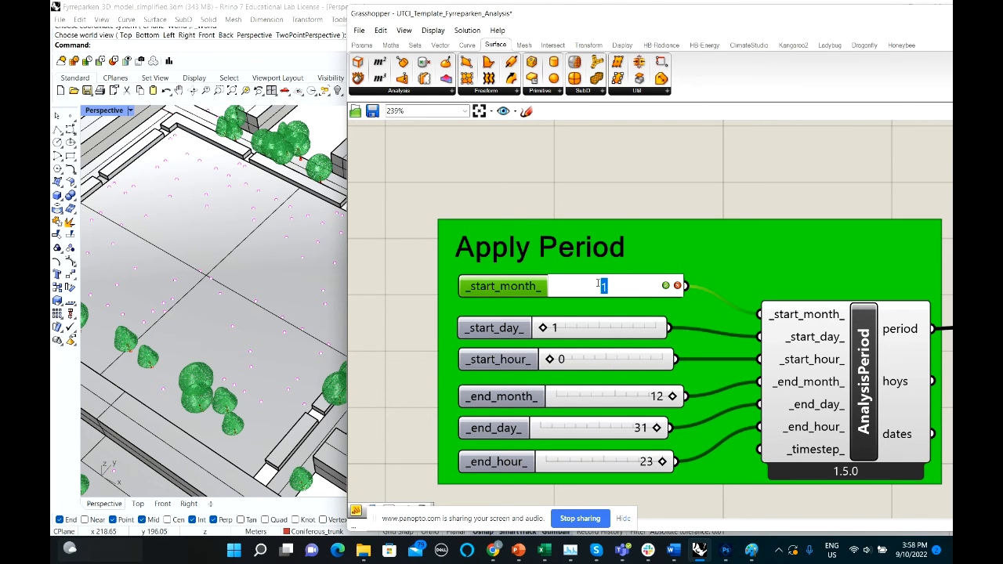
left_click(627, 207)
scroll(595, 405, "down", 10)
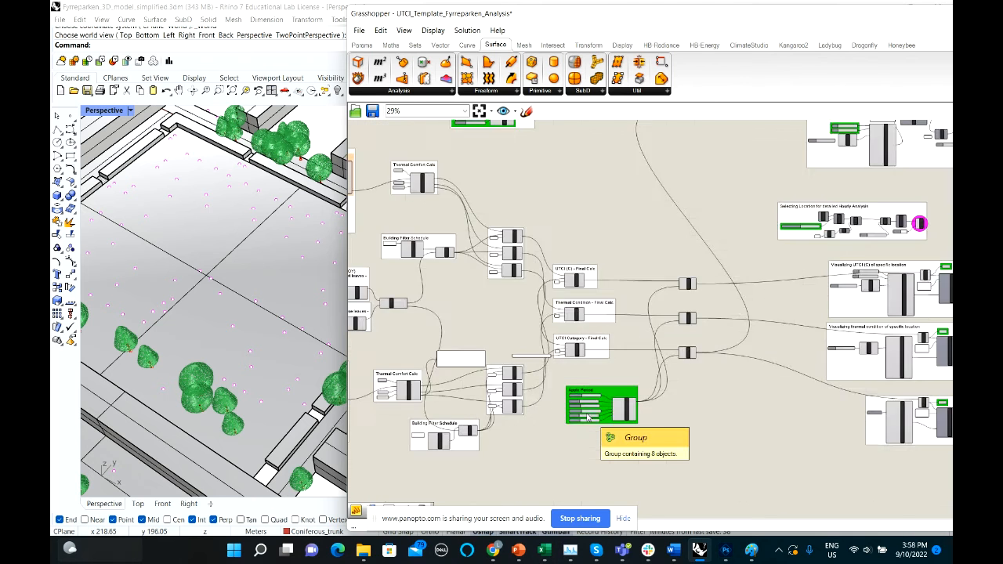
Review the three Final Calc groups against the analysis points on the park surface in the Rhino perspective view
scroll(679, 210, "up", 6)
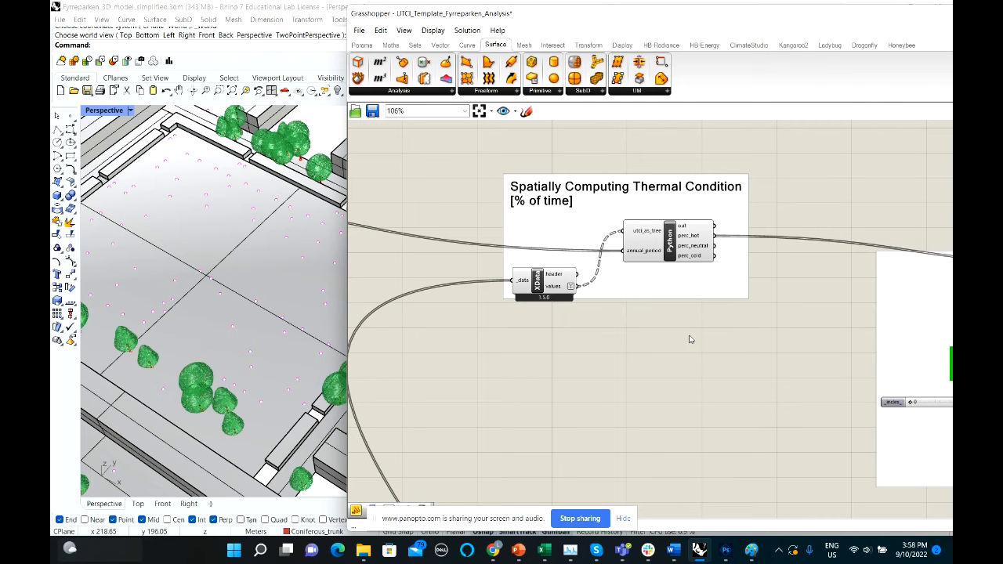
scroll(768, 235, "down", 6)
right_click_drag(620, 409, 612, 273)
scroll(548, 255, "up", 7)
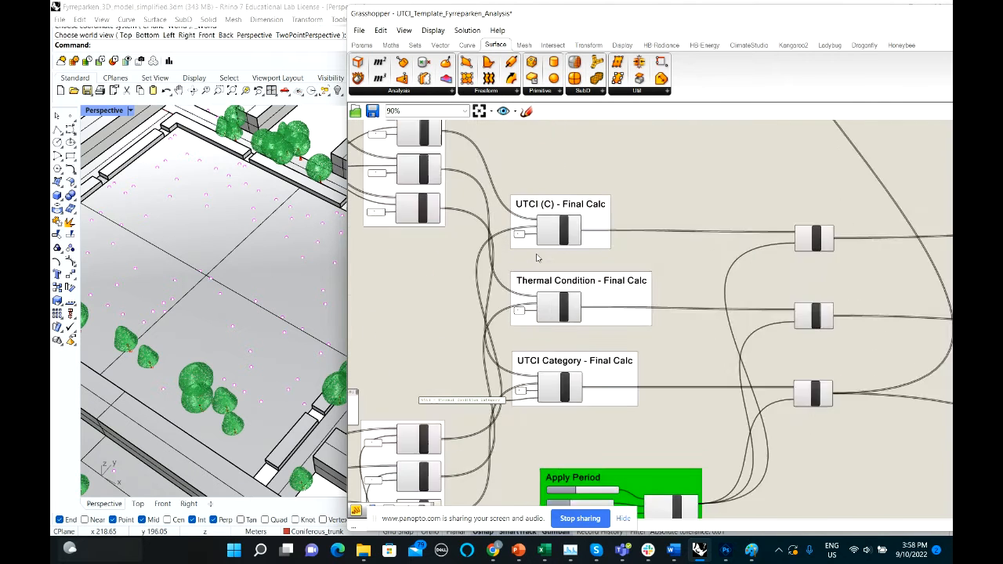
mouse_move(572, 228)
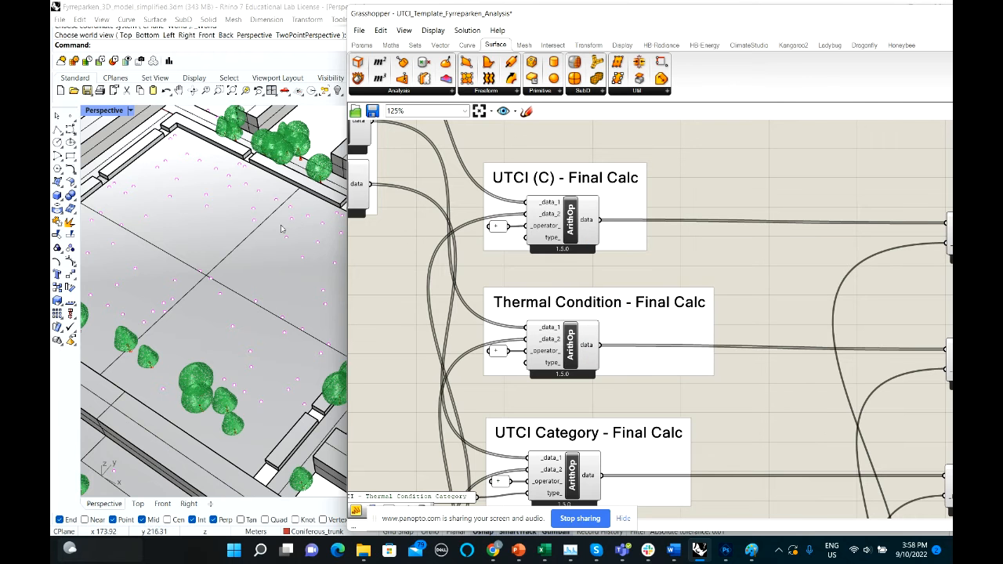
scroll(281, 227, "down", 8)
right_click_drag(279, 227, 206, 260)
scroll(203, 271, "up", 5)
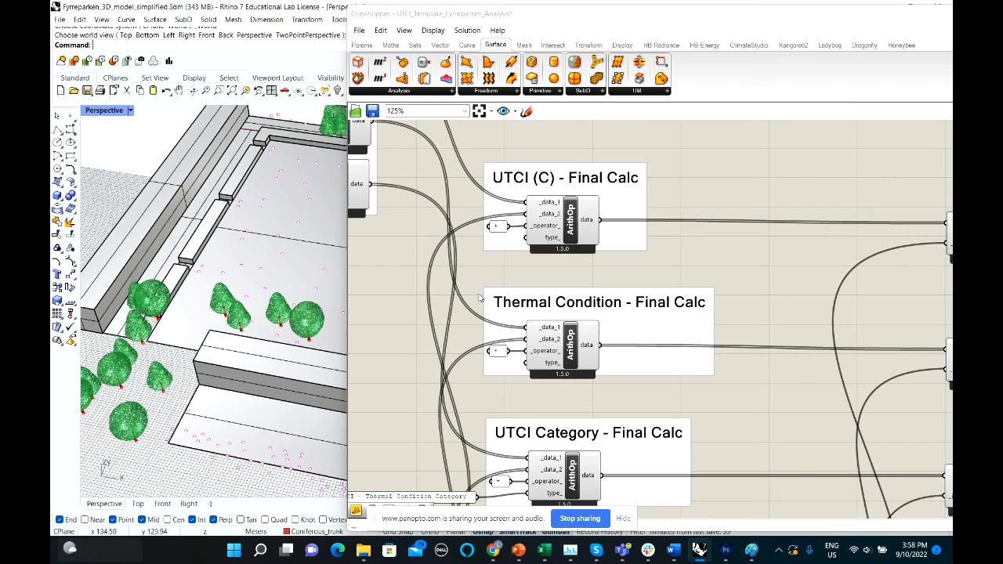
Examine the Spatially Computing Thermal Condition group's data input and Python outputs alongside the whole site model in Rhino
scroll(674, 267, "down", 8)
scroll(674, 267, "up", 8)
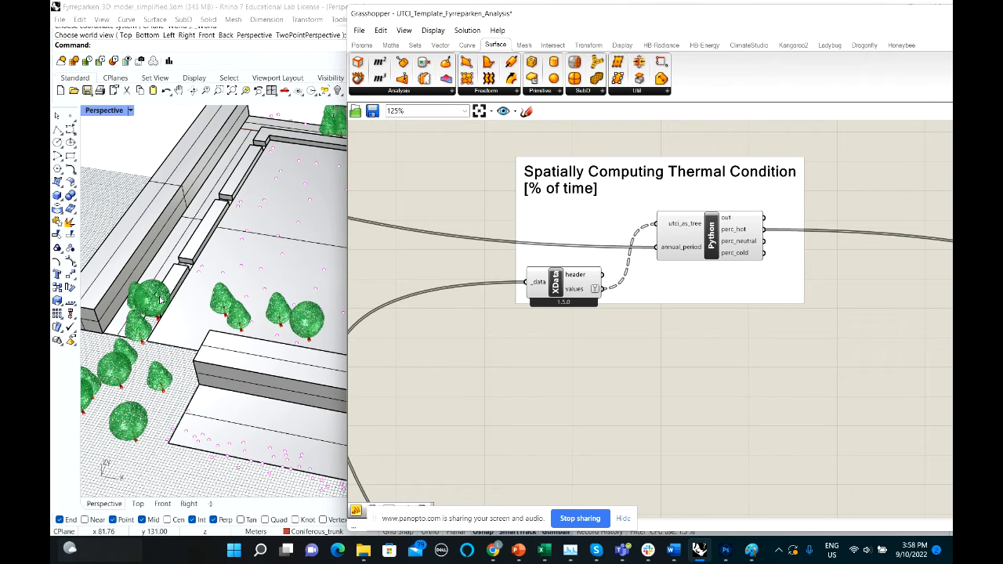
scroll(174, 279, "down", 10)
scroll(268, 297, "up", 3)
scroll(282, 279, "up", 3)
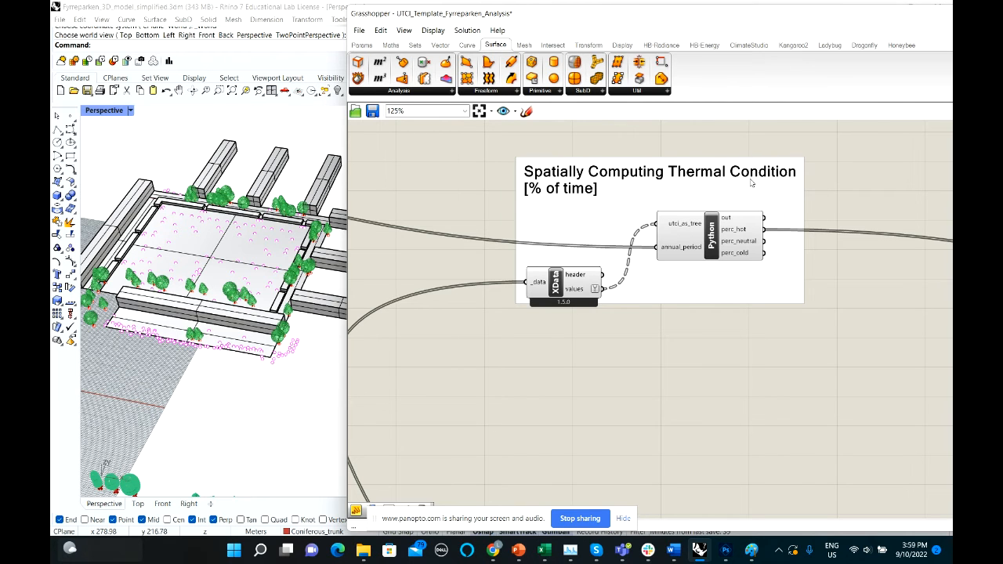
right_click_drag(827, 194, 800, 170)
scroll(641, 179, "up", 1)
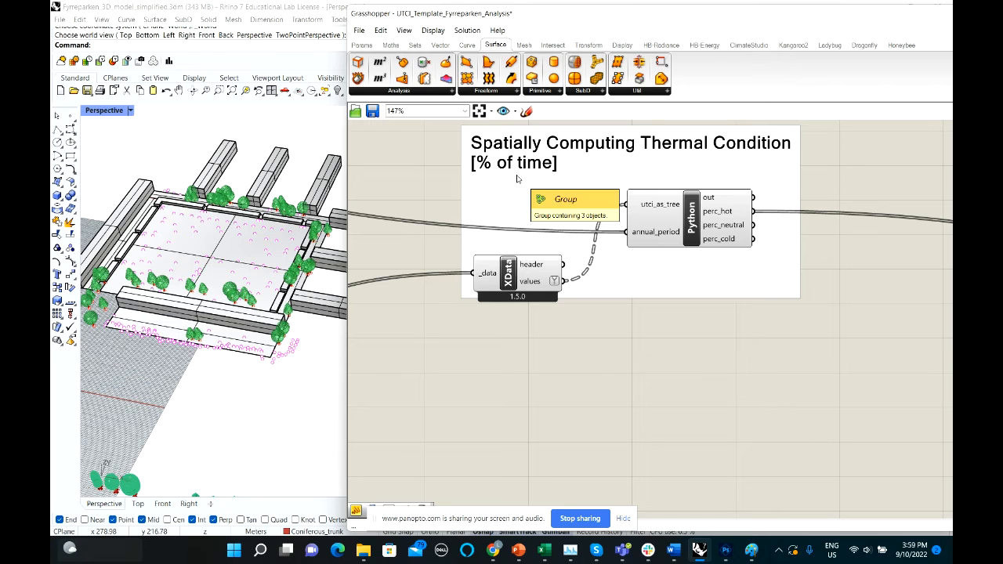
mouse_move(730, 228)
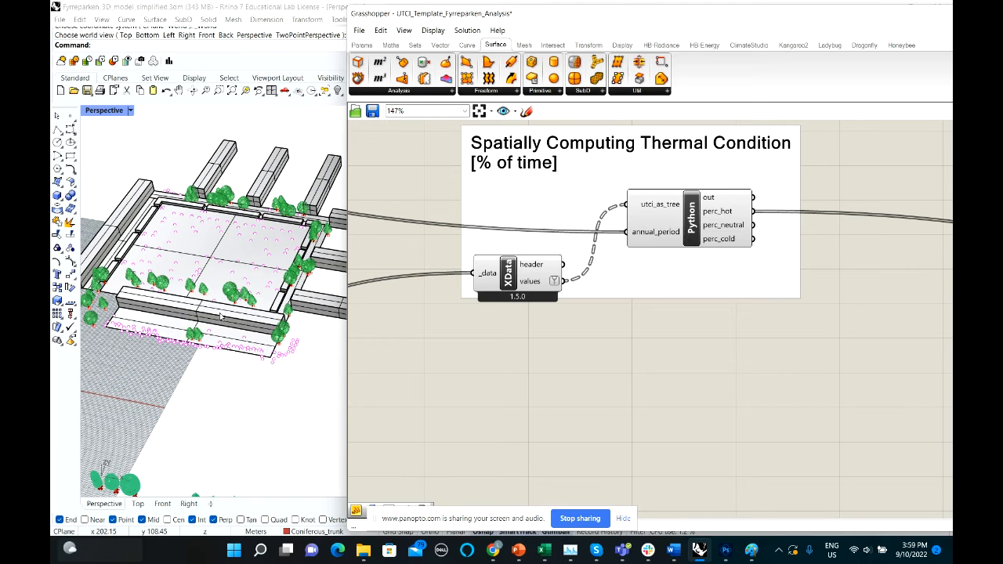
Set the Factor slider that drives the heatmap's Z-direction move in the spatial visualization group to 100
scroll(222, 211, "down", 5)
scroll(222, 211, "up", 5)
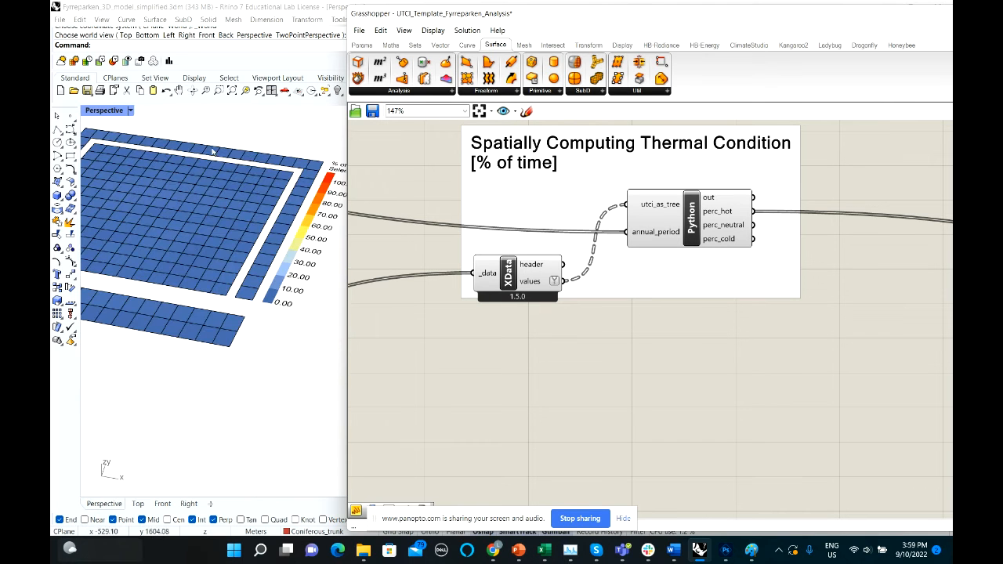
scroll(221, 195, "down", 1)
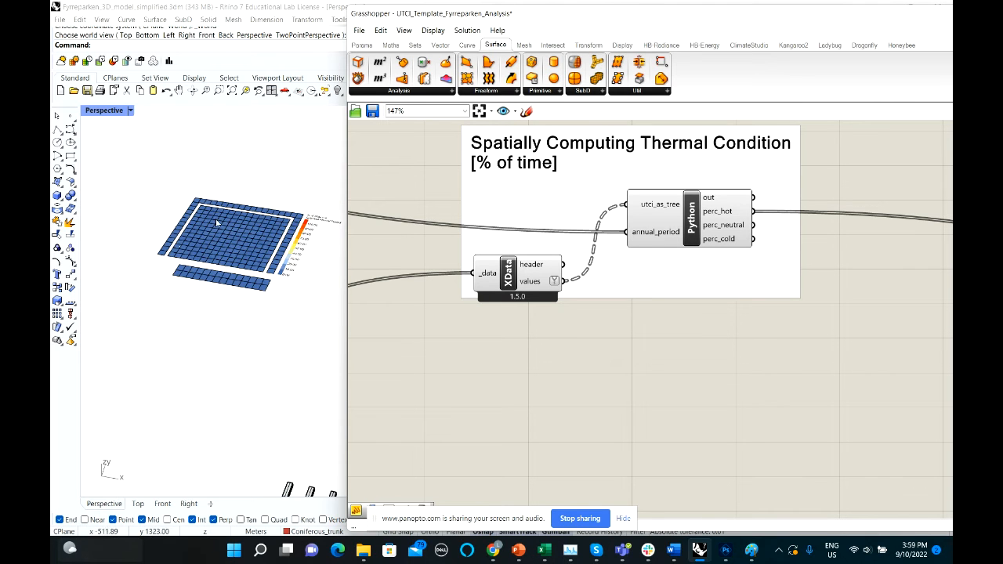
scroll(643, 323, "down", 6)
right_click_drag(909, 365, 758, 310)
scroll(758, 310, "up", 5)
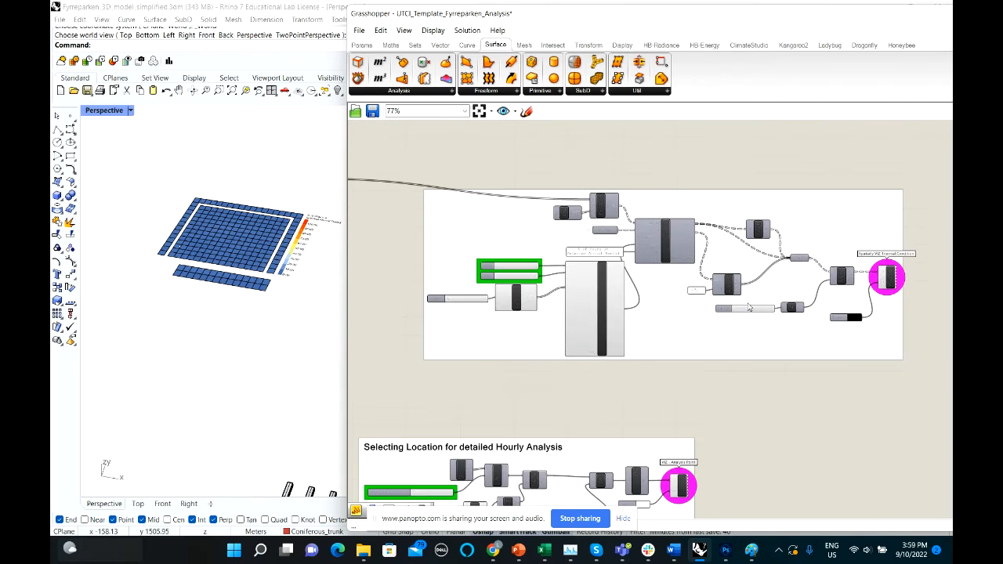
double_click(758, 310)
type("100")
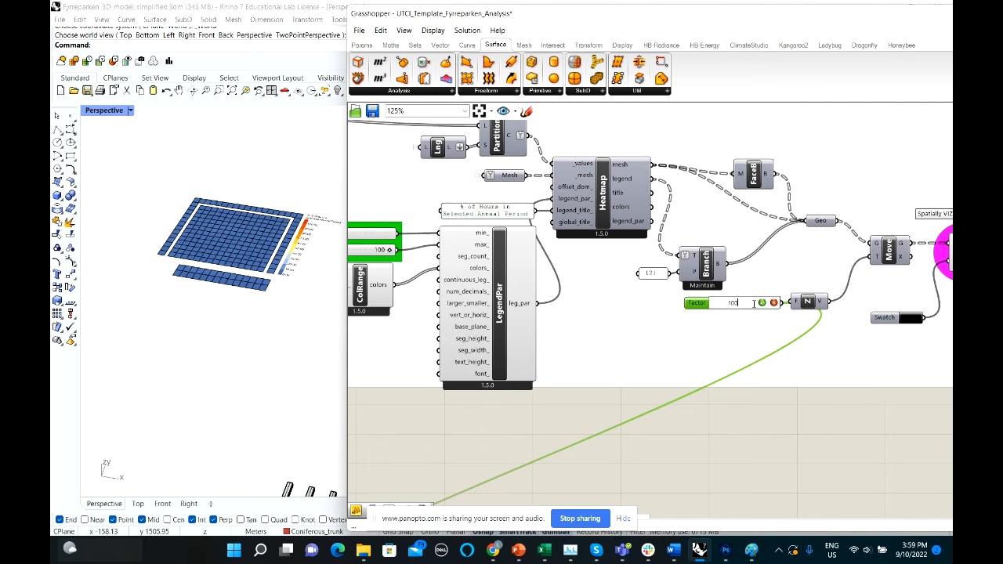
left_click(762, 304)
Switch the Rhino viewport to the Top view and move the Grasshopper window away to expose the model and layer list
left_click(258, 233)
scroll(258, 231, "down", 6)
scroll(284, 380, "up", 8)
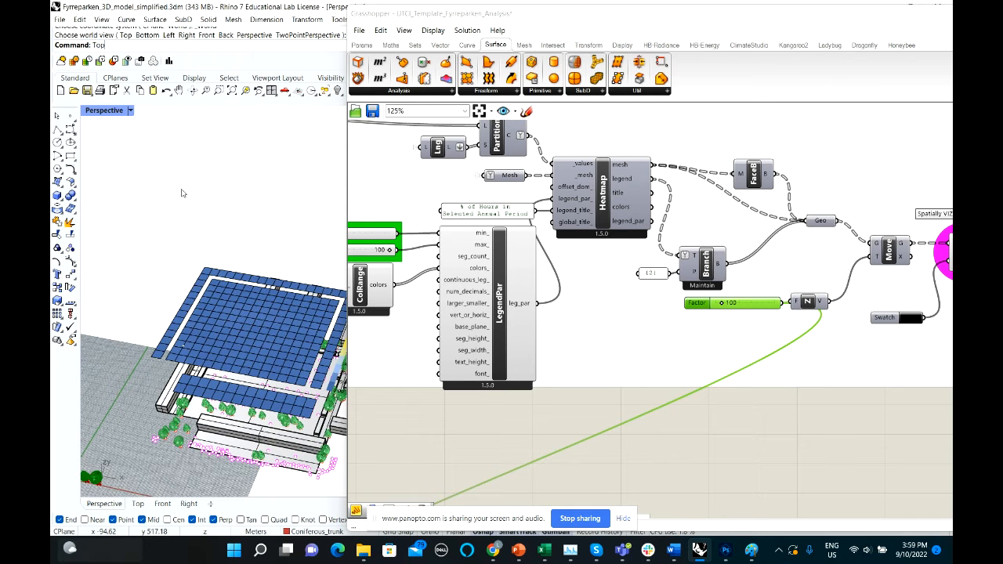
key("Return")
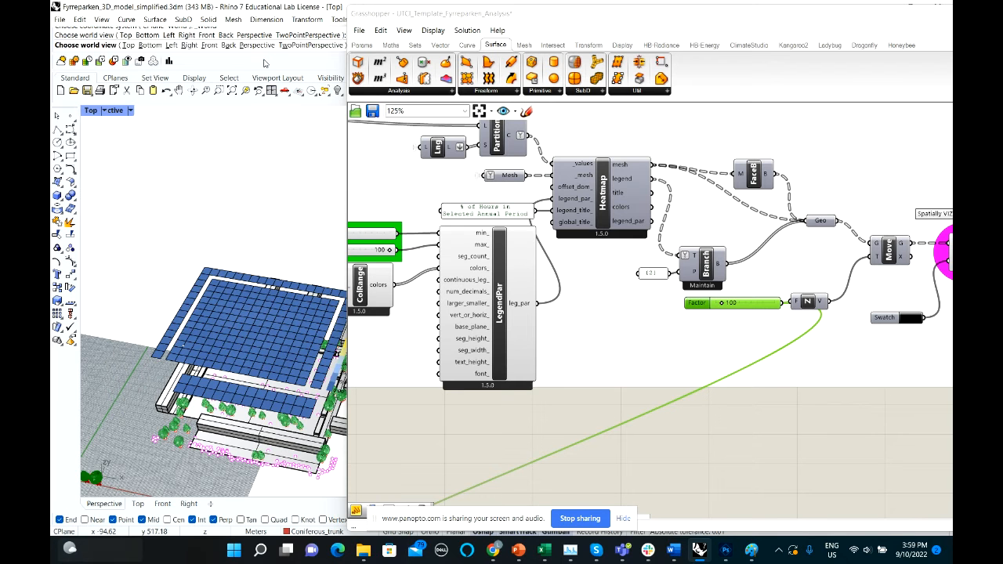
left_click_drag(473, 7, 504, 472)
scroll(392, 362, "down", 3)
scroll(396, 360, "up", 3)
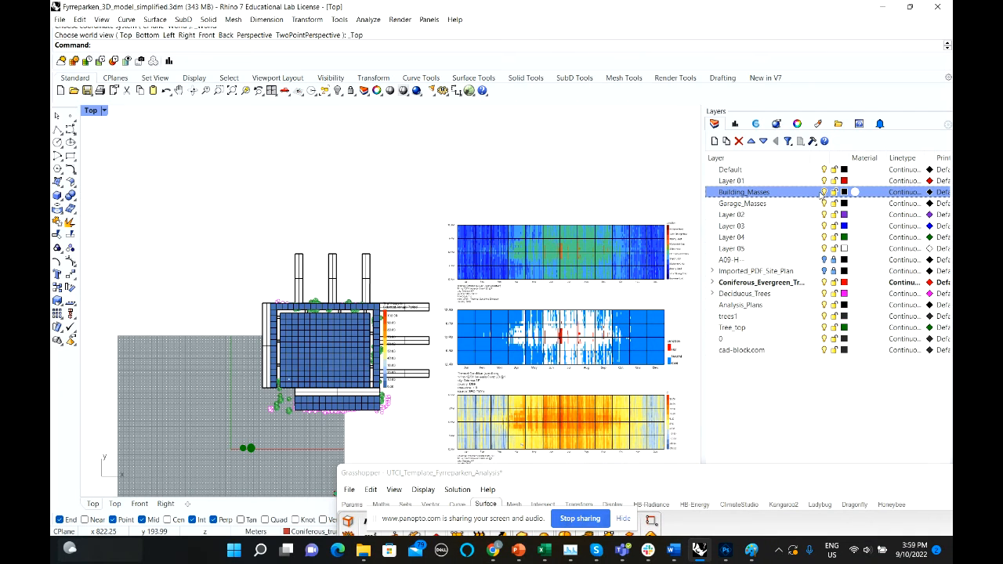
Hide the Building_Masses layer and frame the percentage-of-hours heatmap with its legend
left_click(824, 192)
right_click_drag(343, 378, 363, 312)
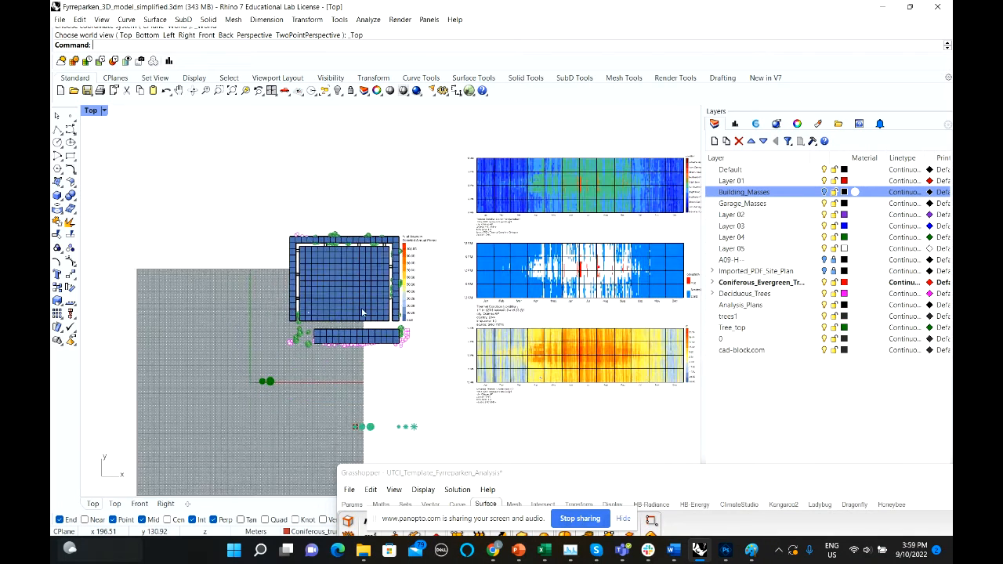
scroll(363, 312, "up", 3)
scroll(349, 294, "up", 4)
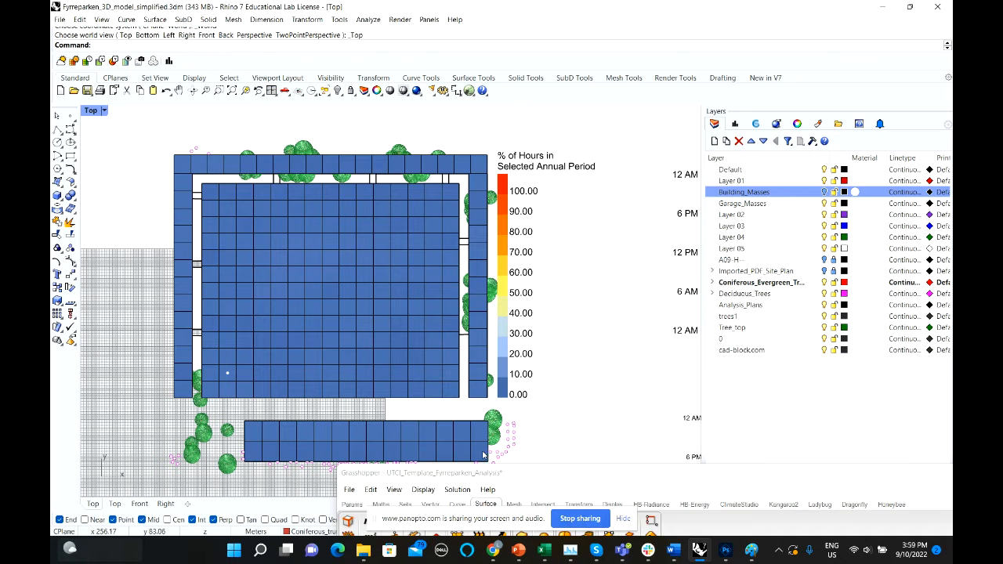
Place the Grasshopper window beside the heatmap and examine how the Python perc_hot output feeds the heatmap group
left_click_drag(510, 474, 737, 104)
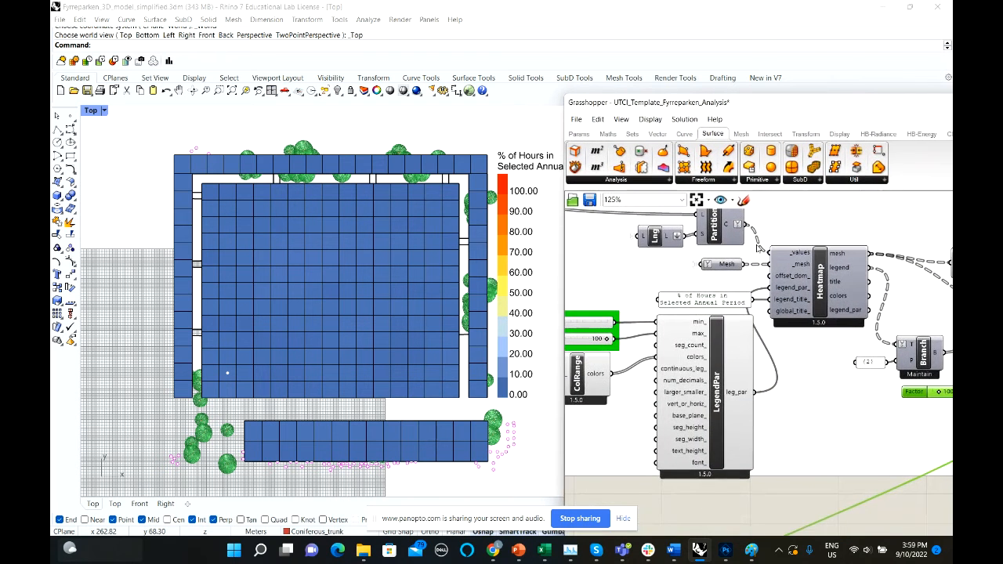
scroll(799, 289, "down", 8)
scroll(733, 315, "up", 5)
scroll(720, 302, "up", 3)
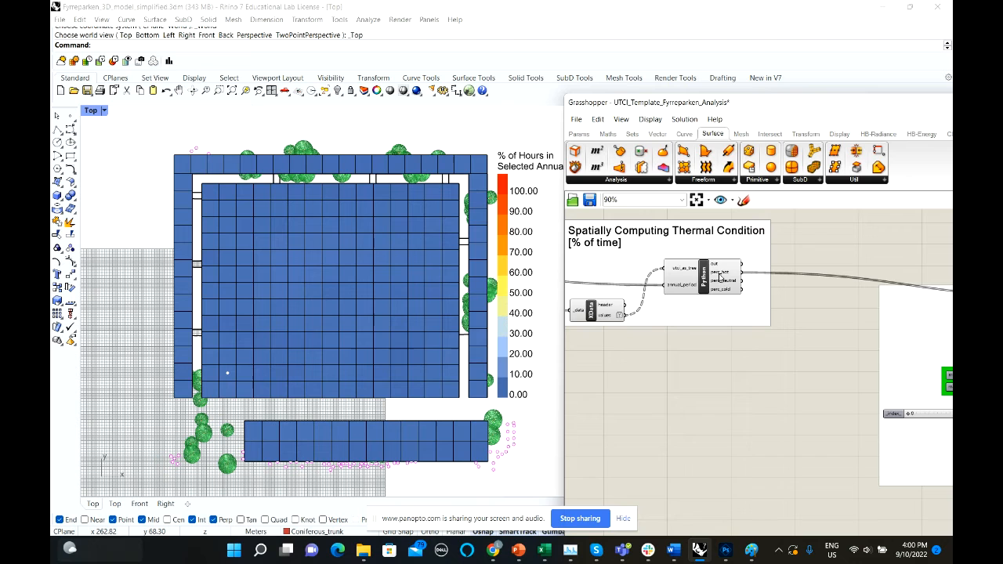
right_click_drag(711, 353, 800, 358)
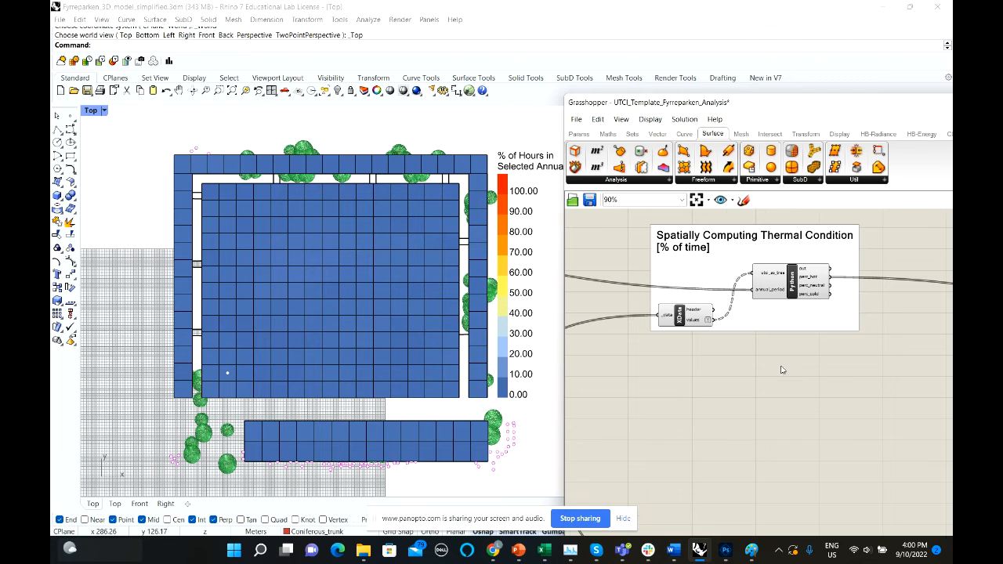
scroll(781, 370, "down", 3)
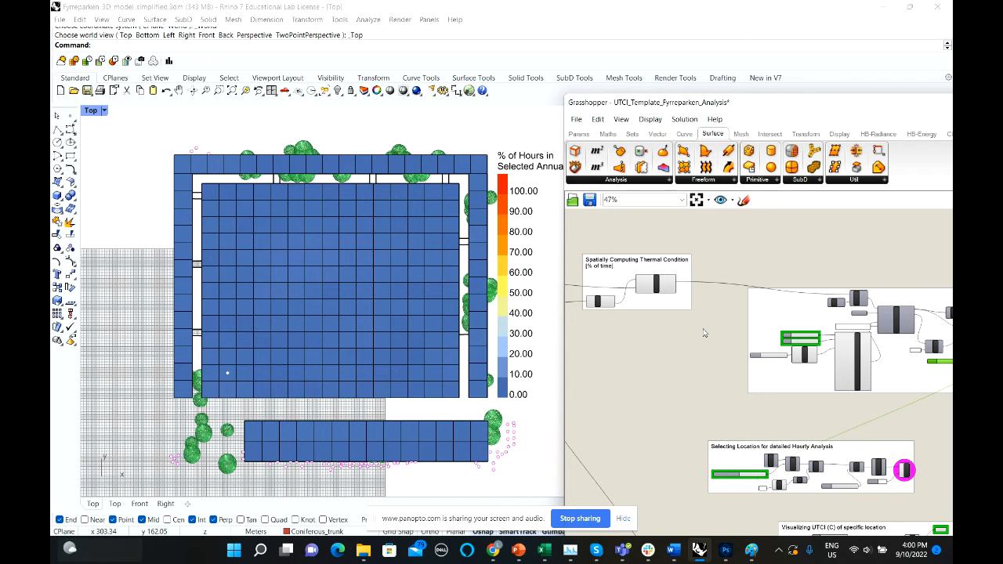
right_click_drag(752, 324, 674, 265)
scroll(731, 296, "down", 3)
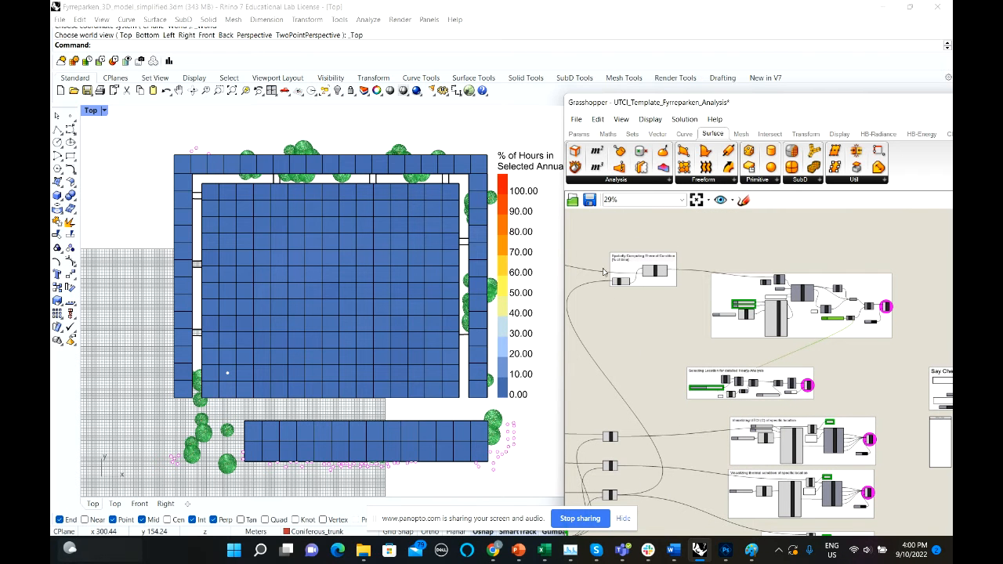
scroll(656, 276, "up", 7)
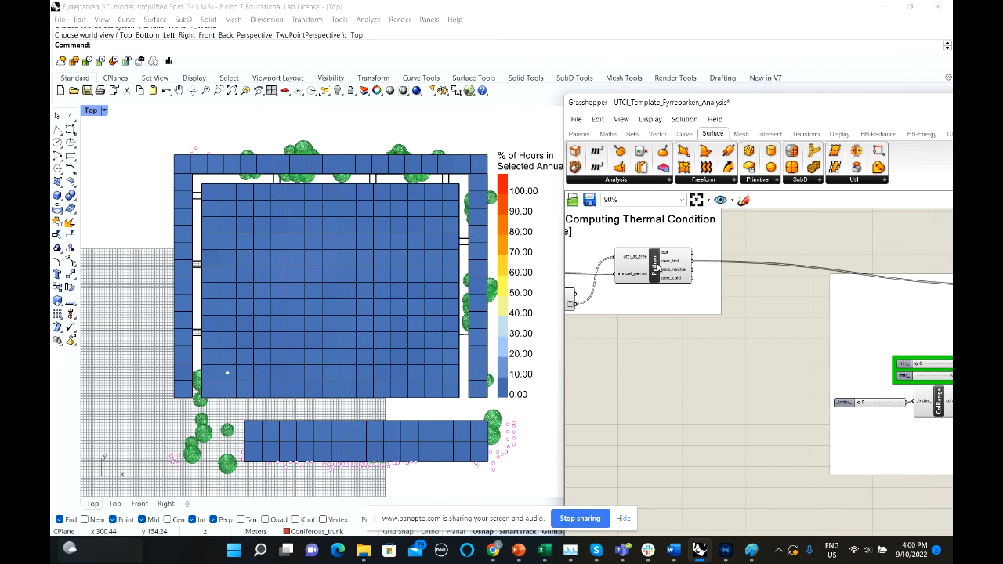
Reposition the Grasshopper window and select the "Spatially VIZ Thermal Condition" preview component in the heatmap group
scroll(705, 348, "down", 3)
right_click_drag(742, 318, 584, 293)
scroll(737, 329, "up", 2)
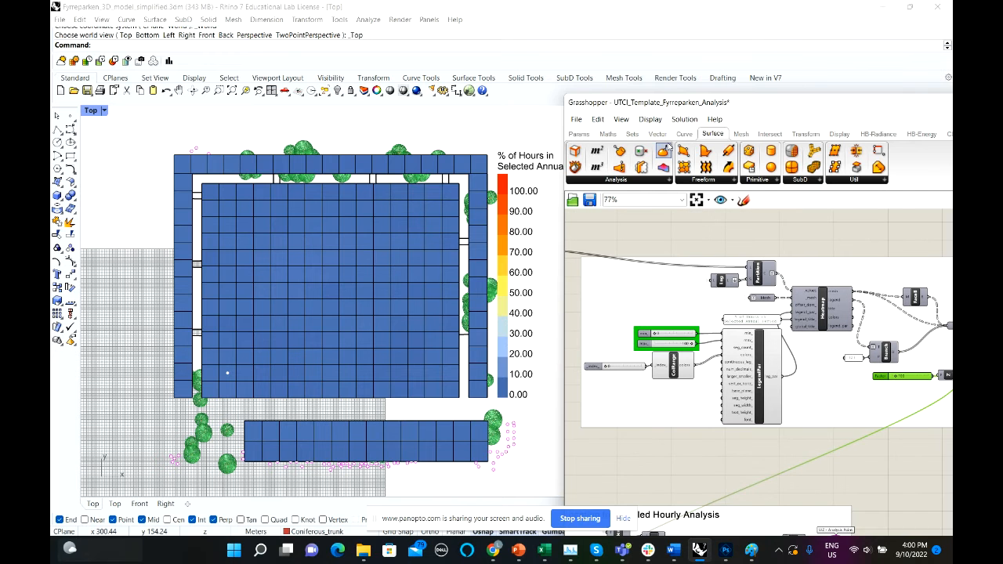
left_click_drag(698, 108, 643, 67)
right_click_drag(713, 277, 680, 237)
right_click_drag(833, 301, 753, 307)
left_click(876, 271)
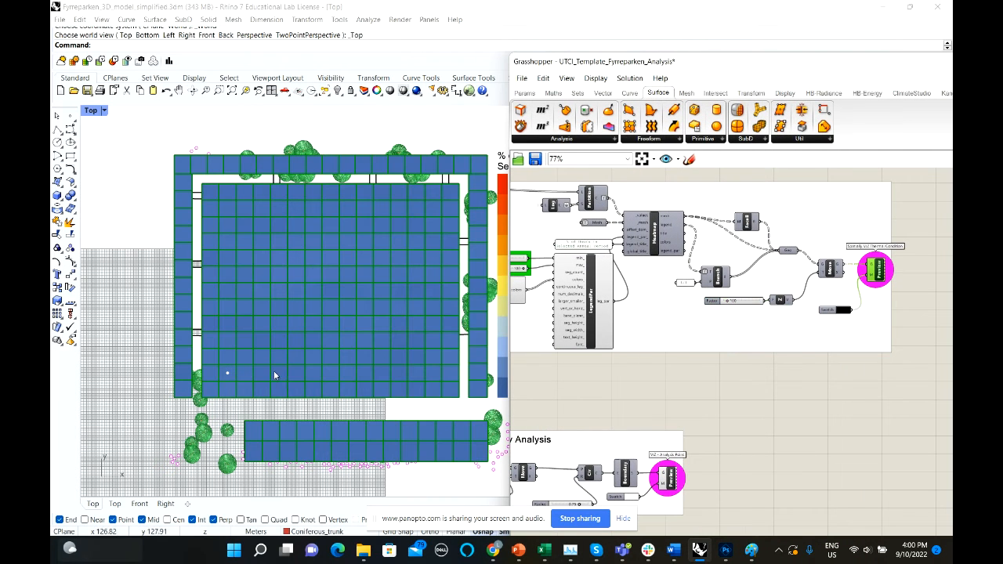
Set the heatmap legend's max_ slider to 10, keeping the full legend exposed beside the Grasshopper window
left_click(928, 289)
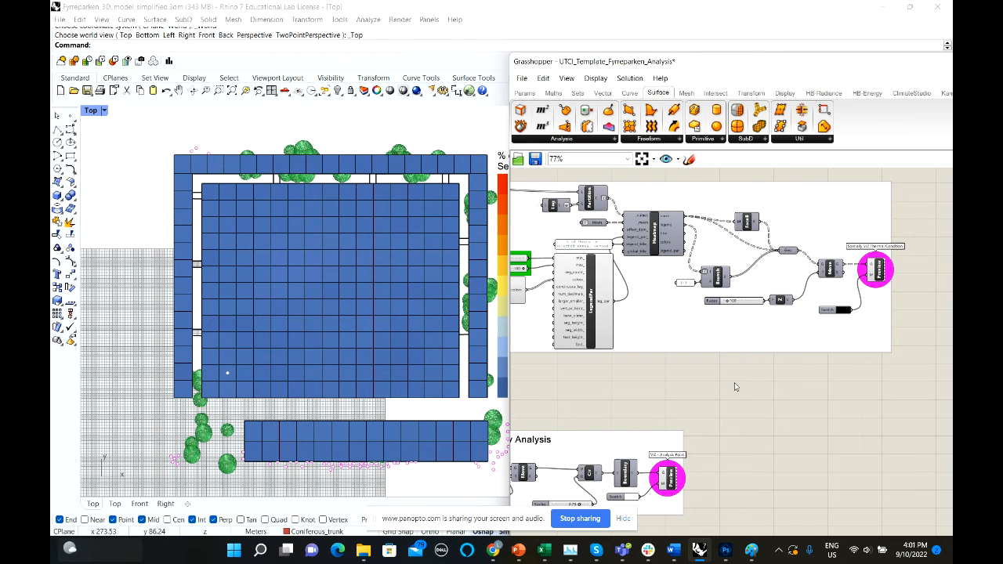
right_click_drag(625, 368, 816, 371)
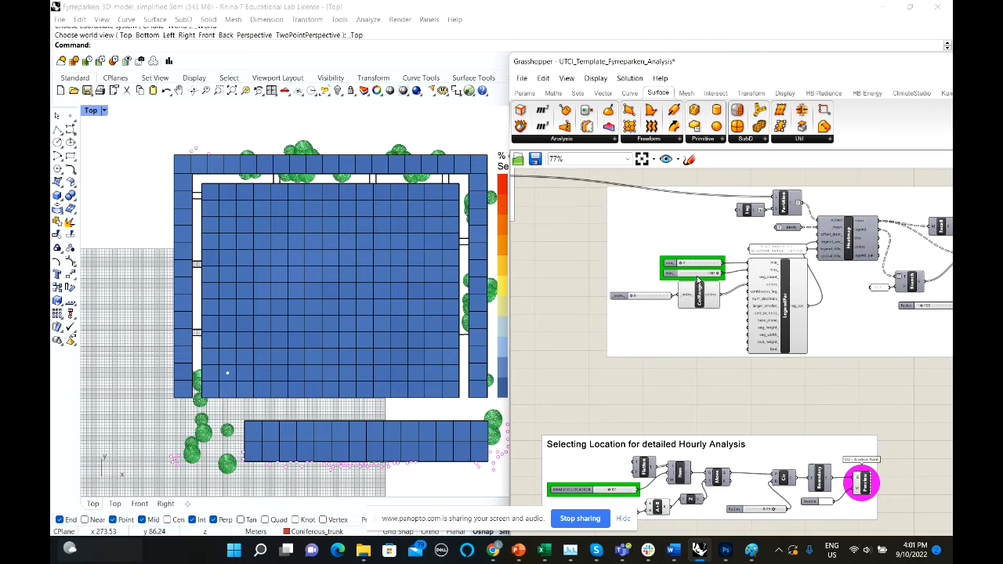
scroll(699, 278, "up", 3)
left_click_drag(586, 70, 648, 65)
left_click(772, 268)
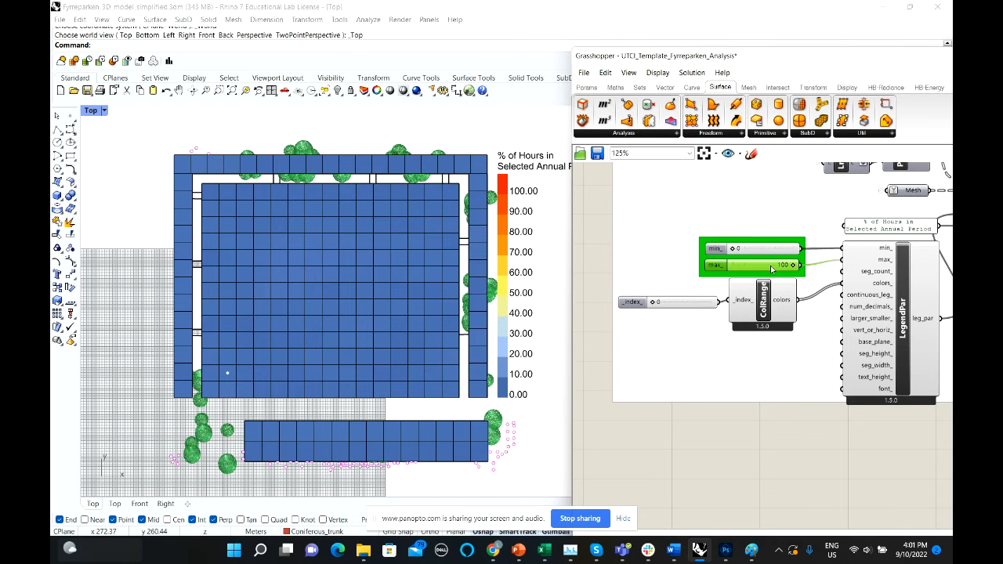
double_click(769, 267)
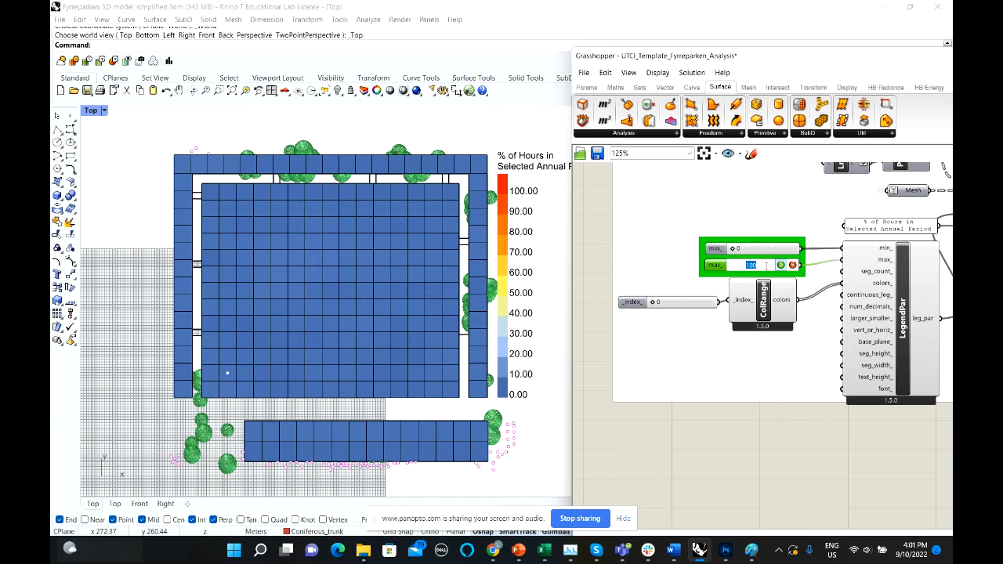
type("1")
left_click(781, 266)
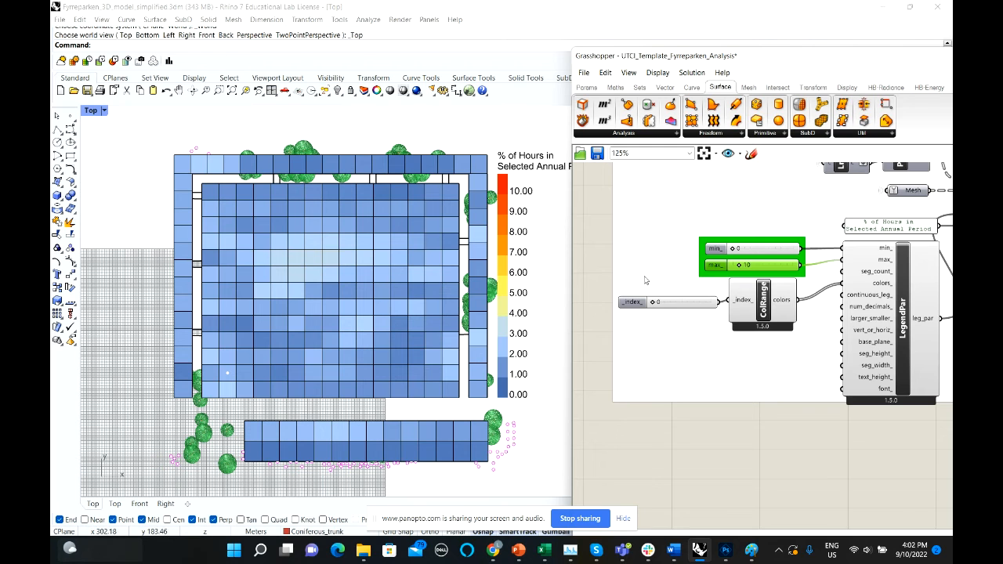
Set the heatmap legend's max_ slider back to 100
double_click(750, 266)
type("1")
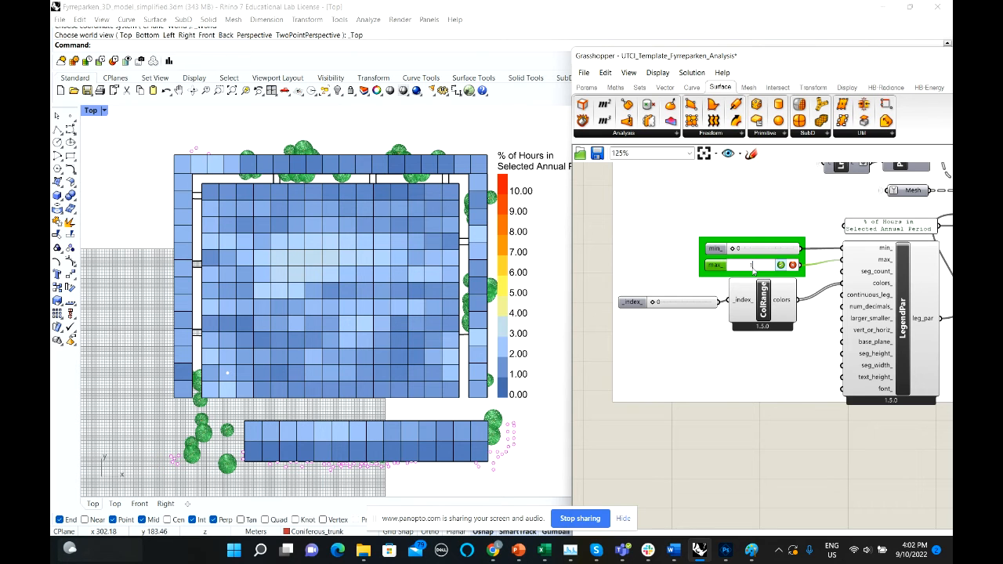
type("00")
left_click(781, 265)
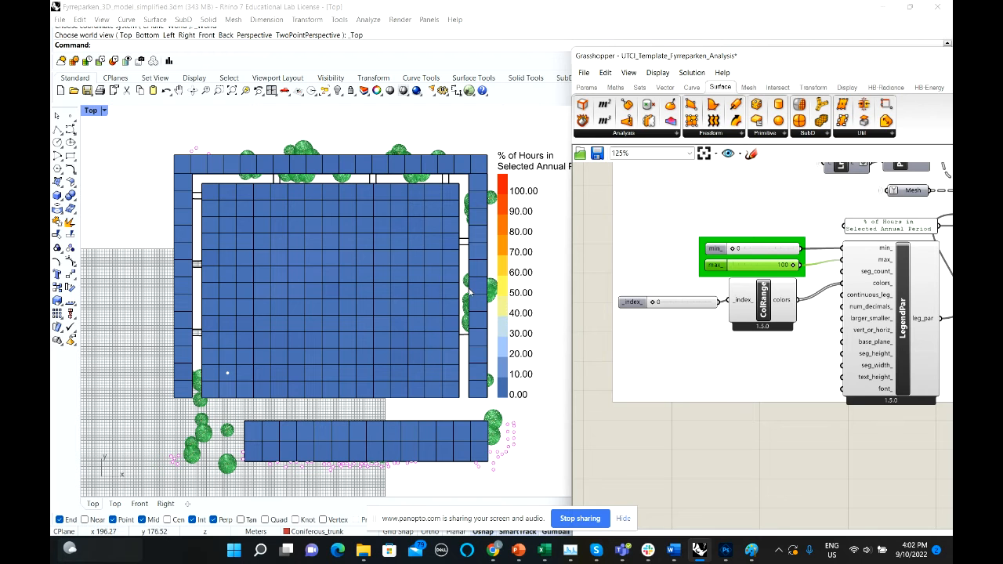
Examine the white analysis point on the heatmap and the "Selecting Location for detailed Hourly Analysis" group that controls it
scroll(730, 311, "down", 8)
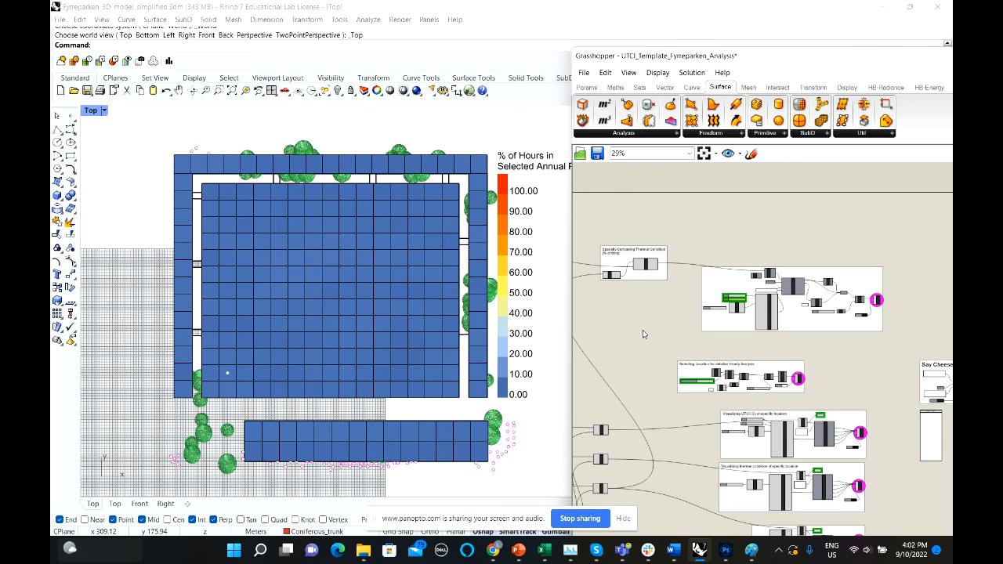
scroll(229, 371, "up", 6)
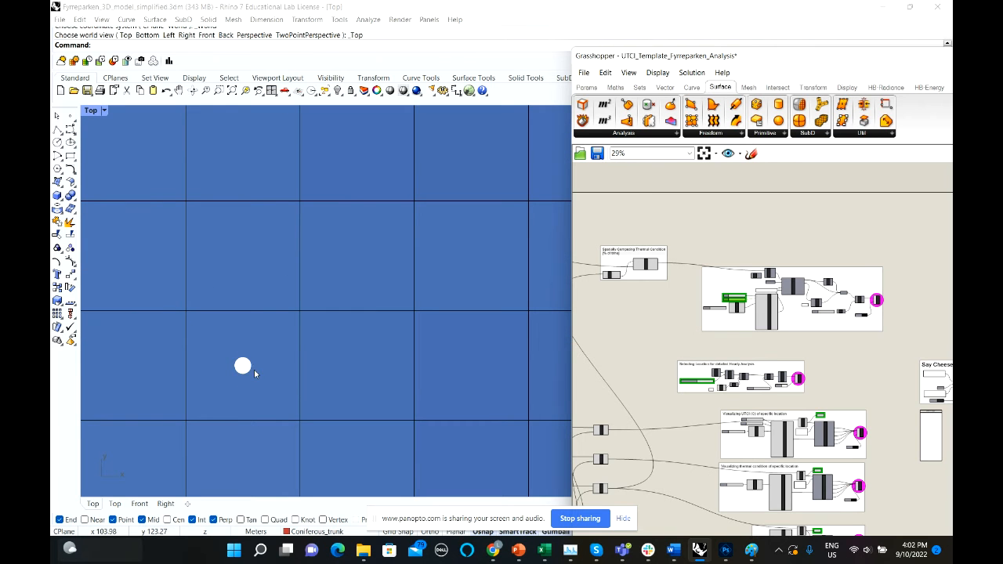
scroll(347, 296, "down", 5)
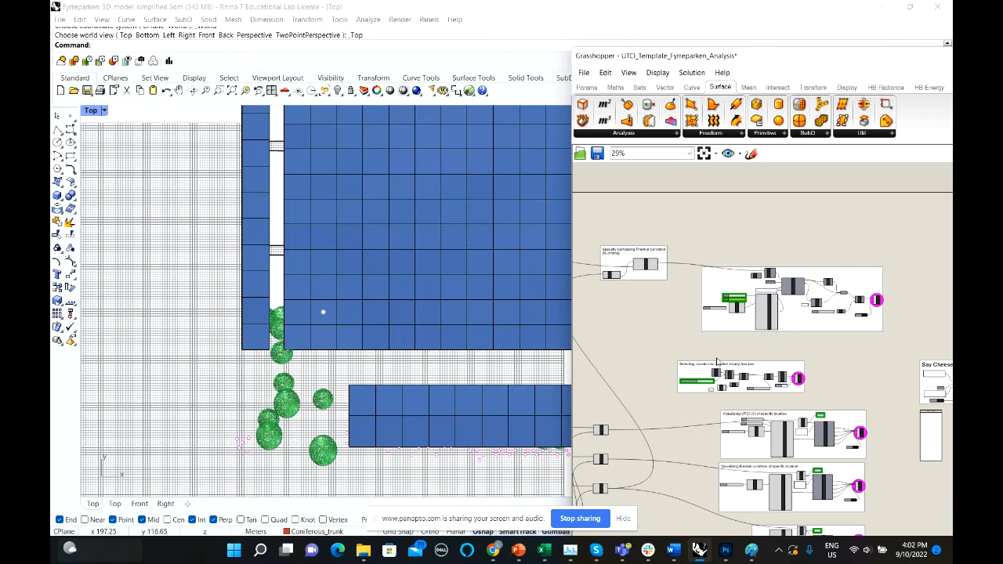
scroll(728, 401, "up", 5)
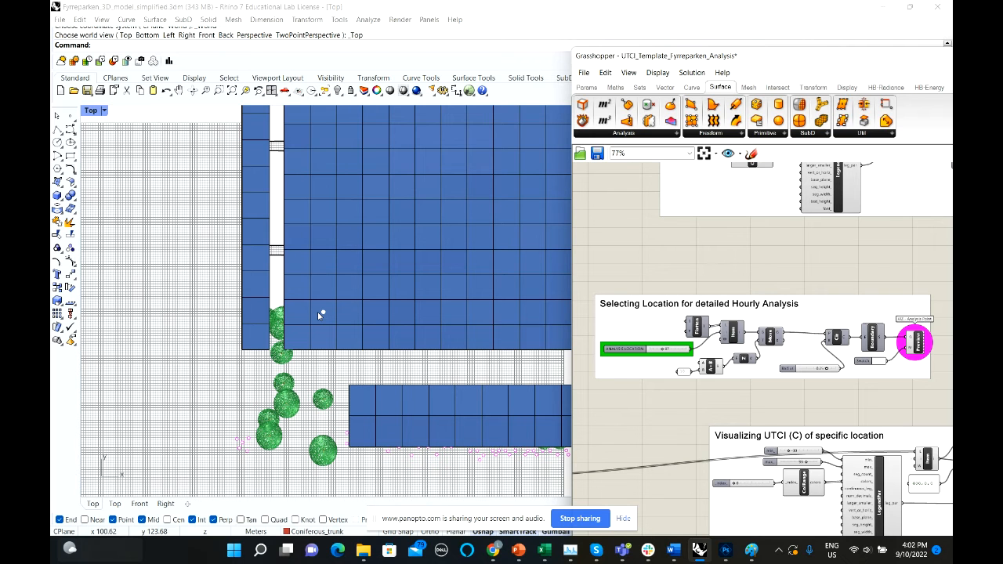
right_click_drag(303, 248, 248, 273)
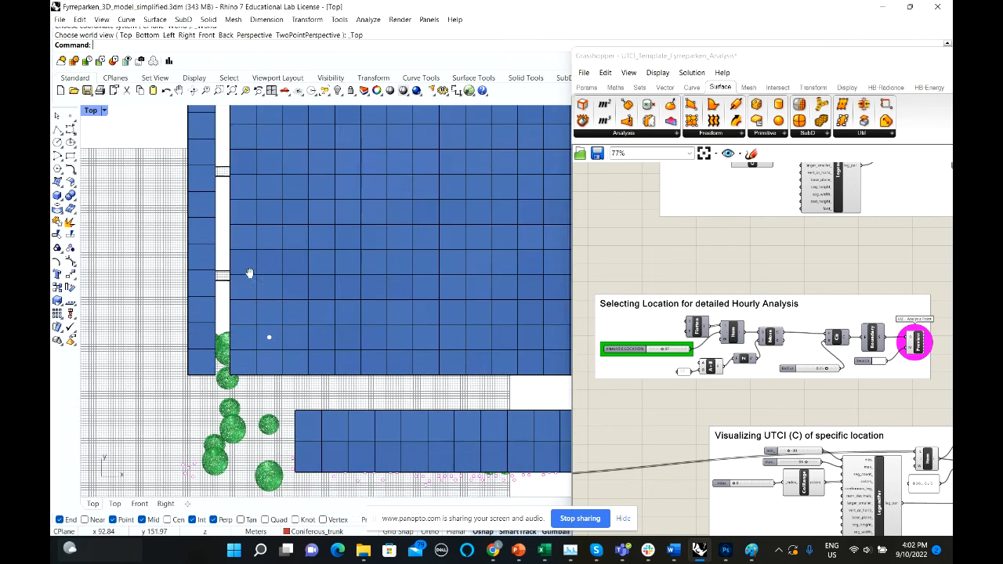
scroll(211, 405, "down", 4)
scroll(691, 343, "up", 3)
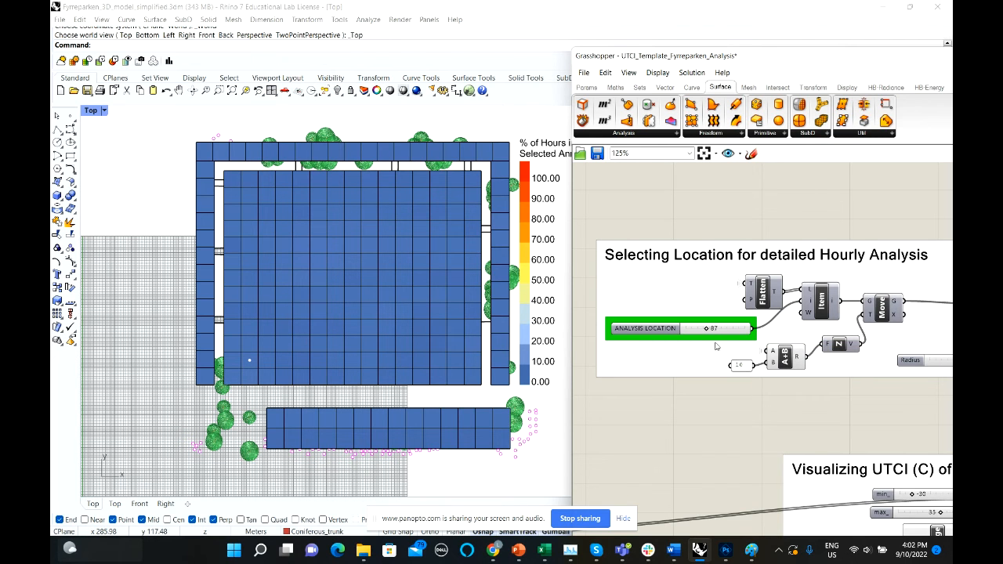
scroll(704, 357, "up", 2)
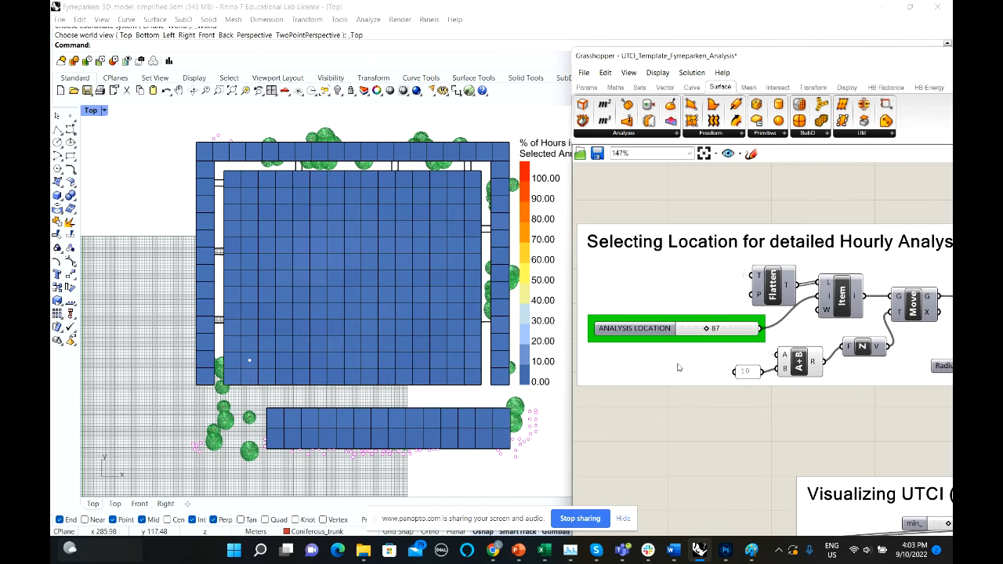
scroll(705, 357, "up", 2)
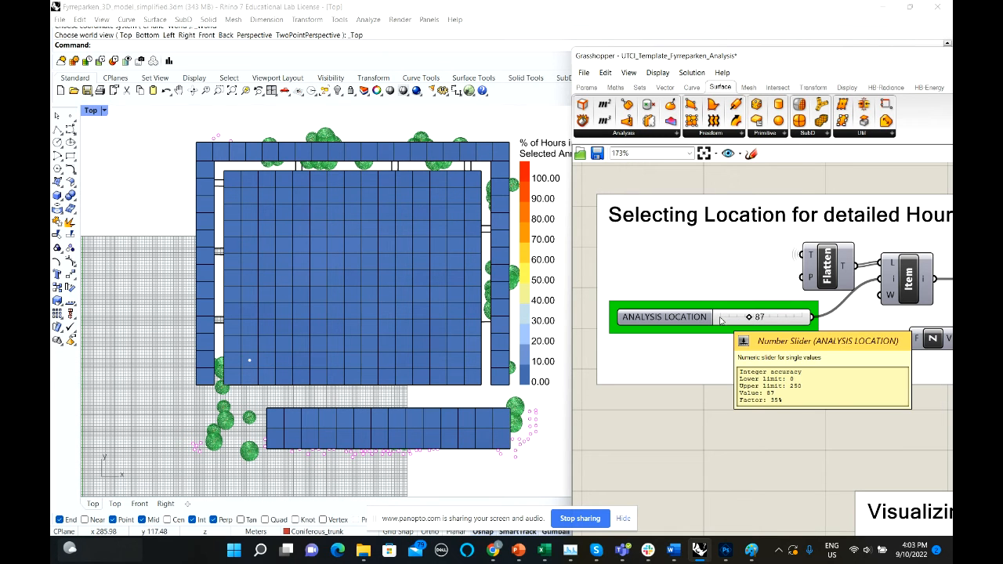
Try the ANALYSIS LOCATION slider at 0 and at 10 to relocate the analysis point on the grid
left_click_drag(750, 319, 701, 320)
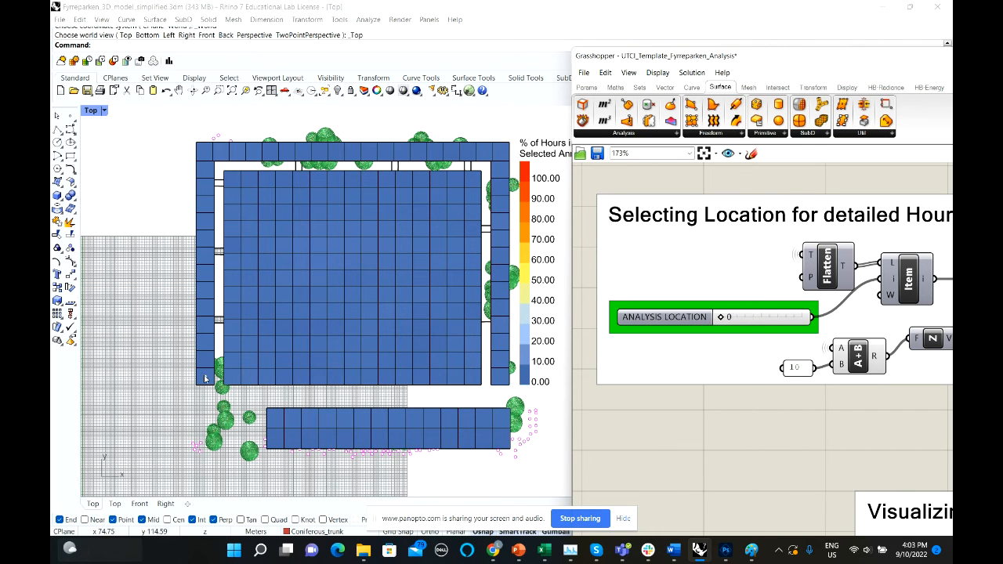
double_click(741, 320)
type("10")
left_click(792, 316)
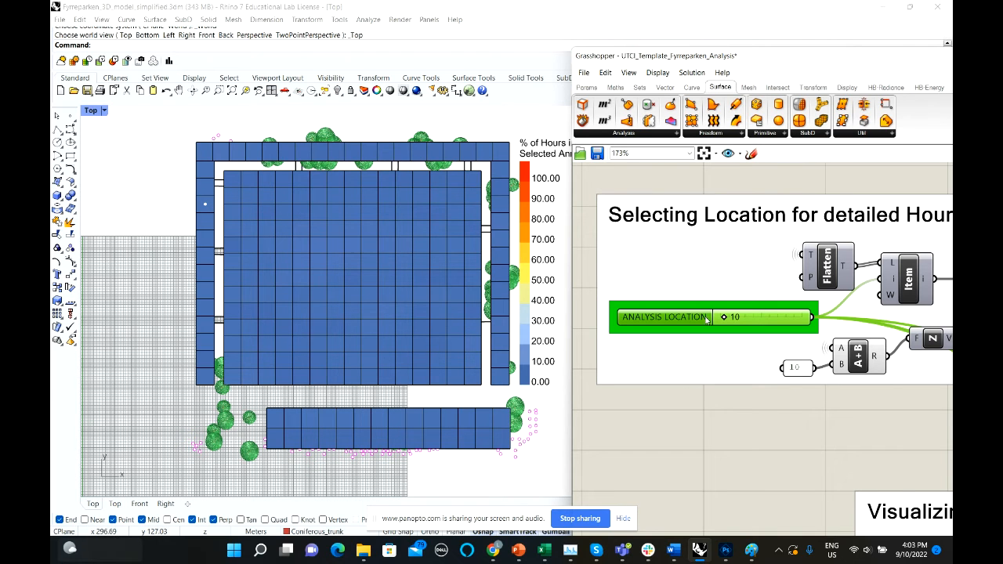
Widen the ANALYSIS LOCATION slider for finer control and set the analysis location to 133
left_click_drag(723, 319, 766, 318)
scroll(779, 319, "down", 3)
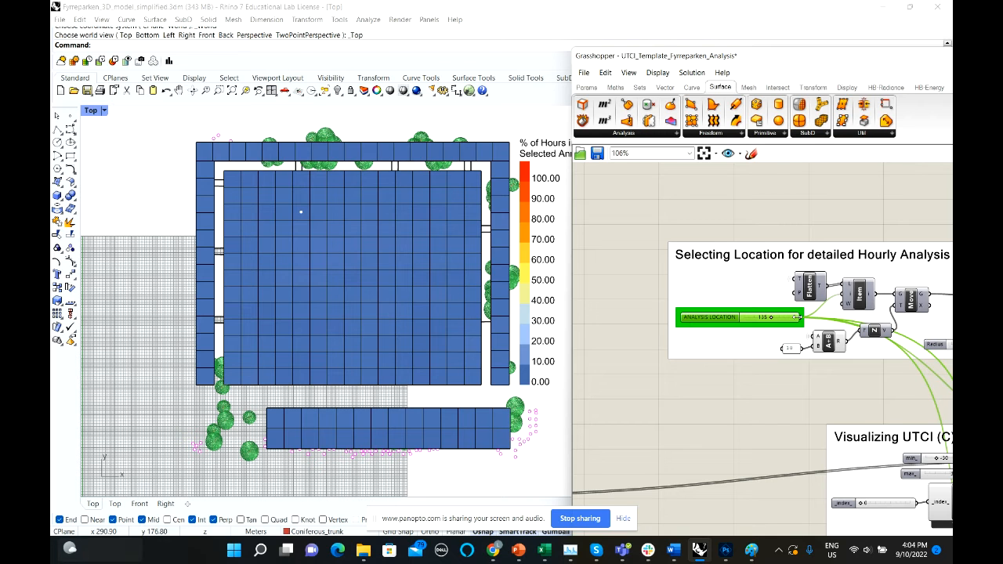
left_click_drag(802, 319, 856, 318)
left_click_drag(729, 319, 635, 319)
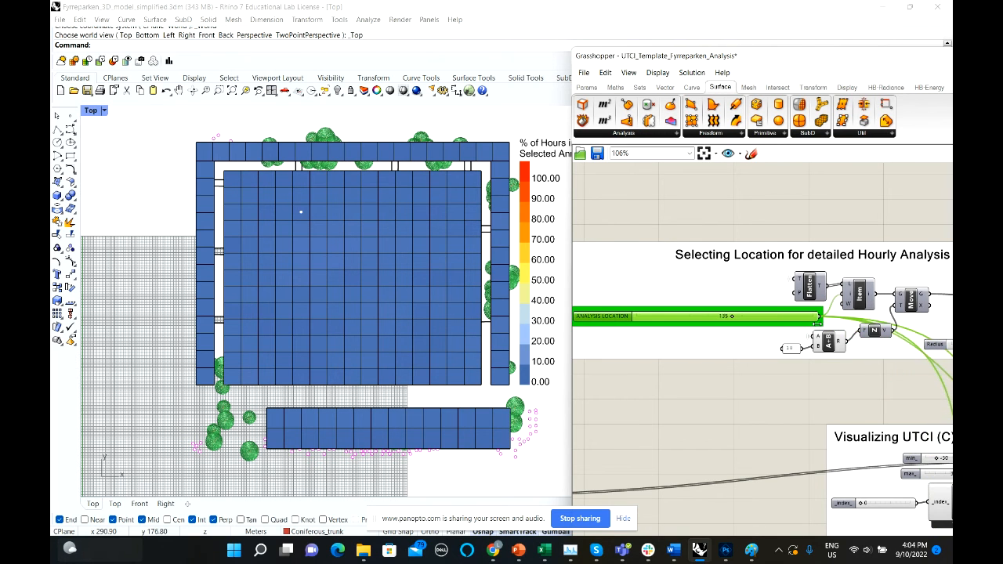
scroll(734, 319, "up", 3)
mouse_move(731, 316)
left_mouse_down()
mouse_move(721, 317)
mouse_move(730, 319)
left_mouse_up()
scroll(772, 381, "down", 3)
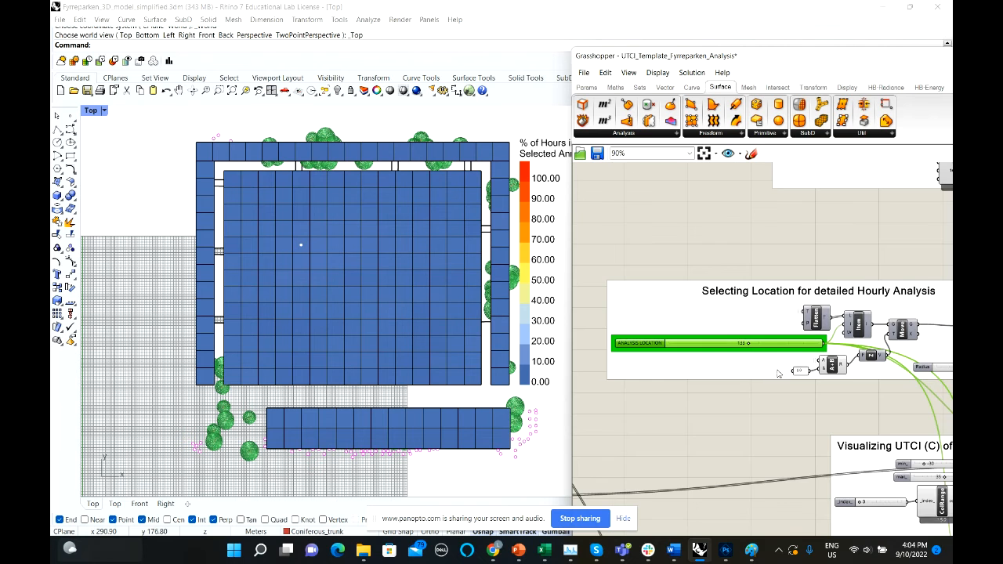
Shorten the ANALYSIS LOCATION slider inside its group
scroll(772, 380, "up", 2)
left_click_drag(837, 337, 737, 338)
right_click_drag(655, 361, 715, 358)
left_click_drag(705, 345, 774, 354)
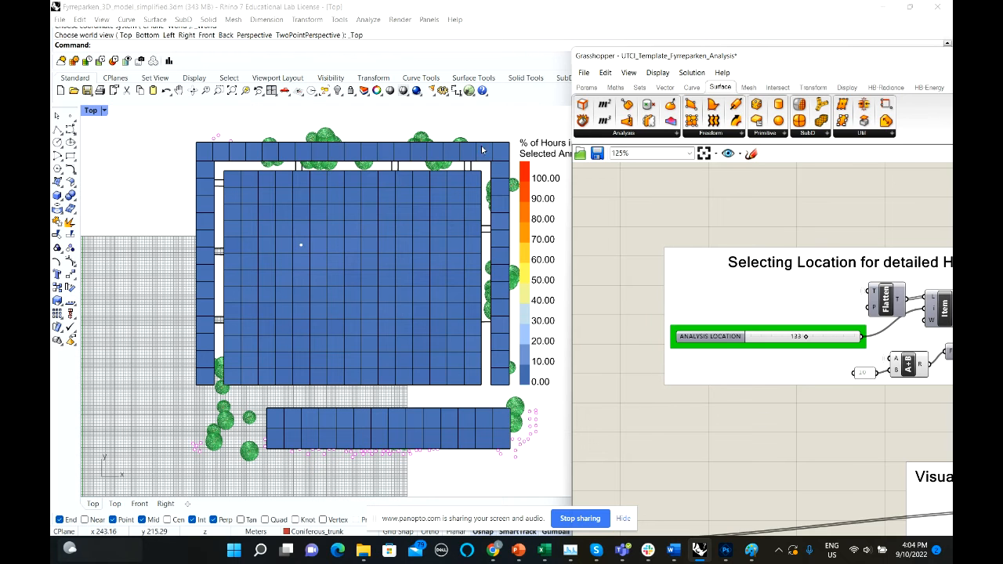
Move the Grasshopper window away from the viewport and examine the Thermal Condition Eleven Point chart with its legend
left_click_drag(721, 58, 277, 417)
left_click_drag(704, 118, 872, 122)
scroll(526, 212, "down", 12)
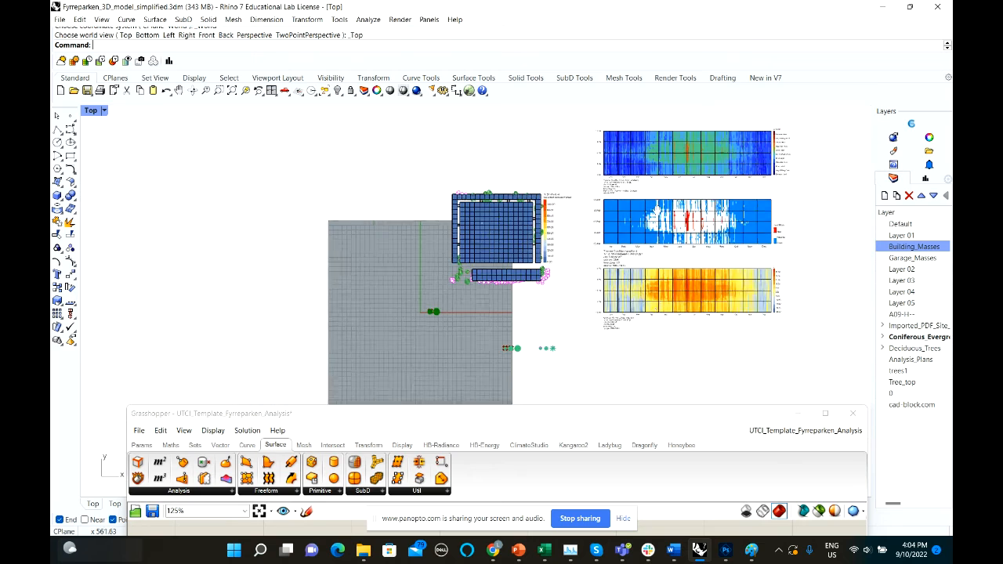
right_click_drag(713, 156, 617, 191)
scroll(617, 191, "up", 6)
scroll(616, 191, "down", 3)
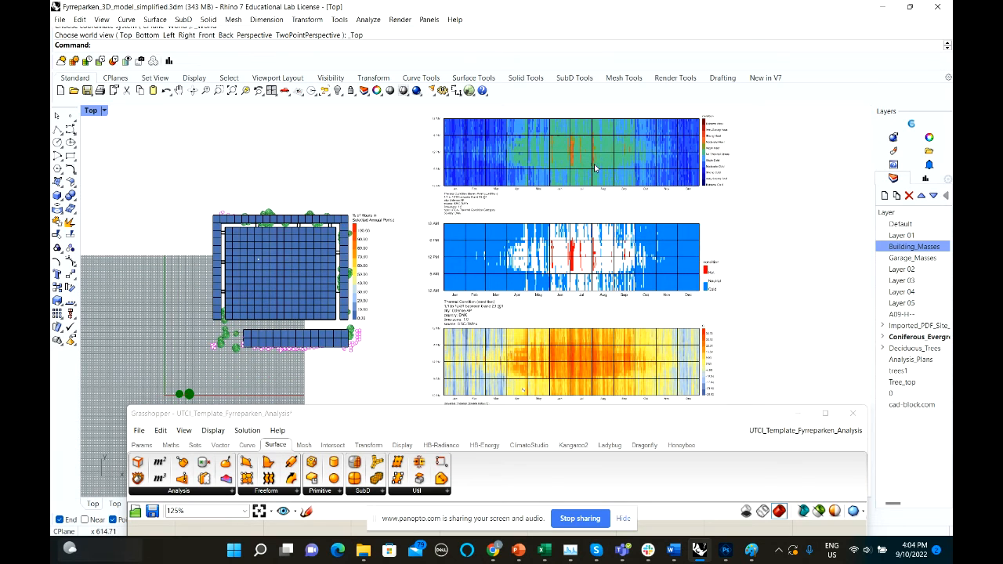
scroll(594, 166, "up", 5)
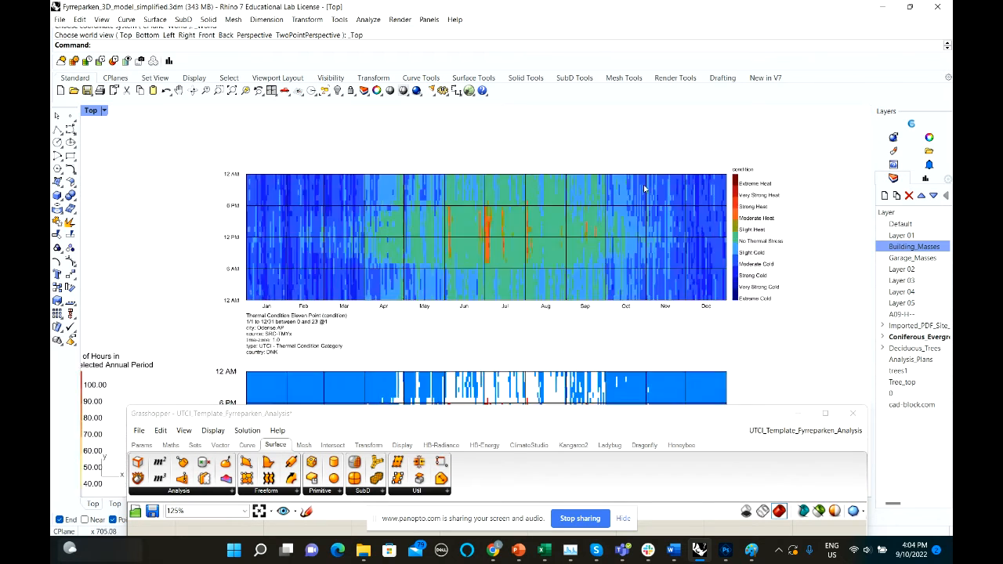
scroll(641, 190, "down", 2)
scroll(639, 192, "up", 1)
right_click_drag(639, 191, 668, 194)
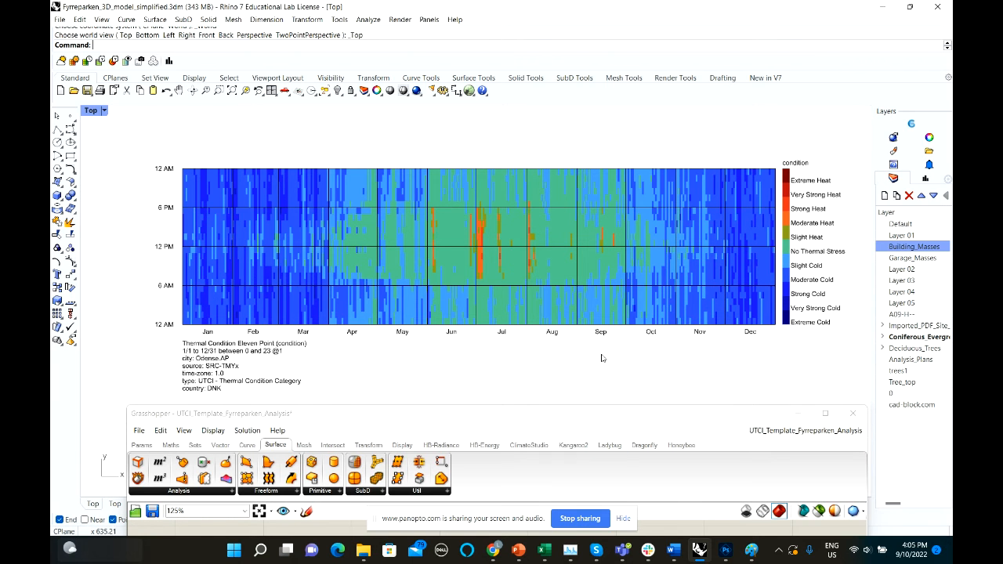
Move the Grasshopper window further out of the way and examine the hot, neutral and cold Thermal Condition chart
left_click_drag(601, 417, 605, 499)
right_click_drag(660, 365, 667, 227)
right_click_drag(721, 366, 725, 330)
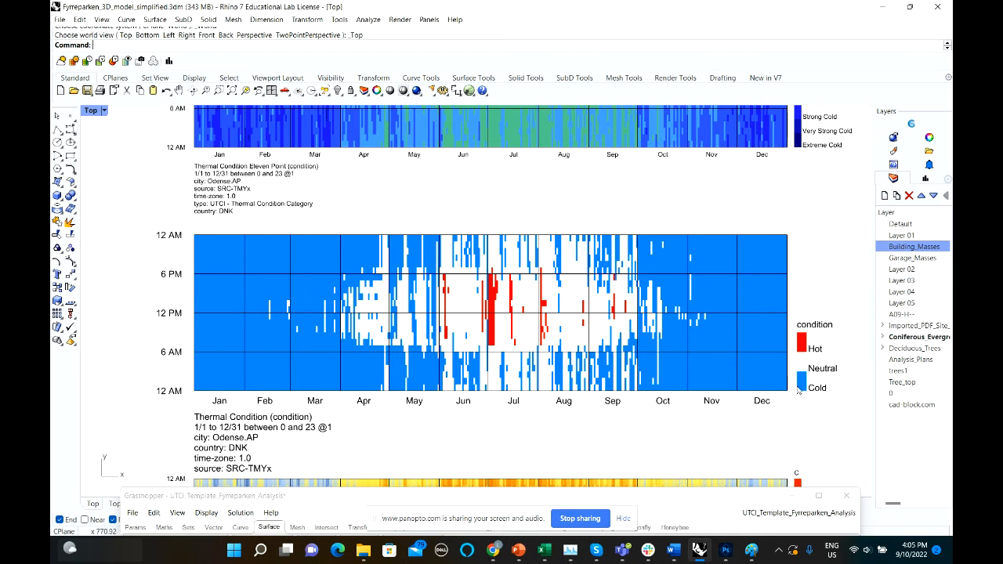
right_click_drag(818, 277, 757, 343)
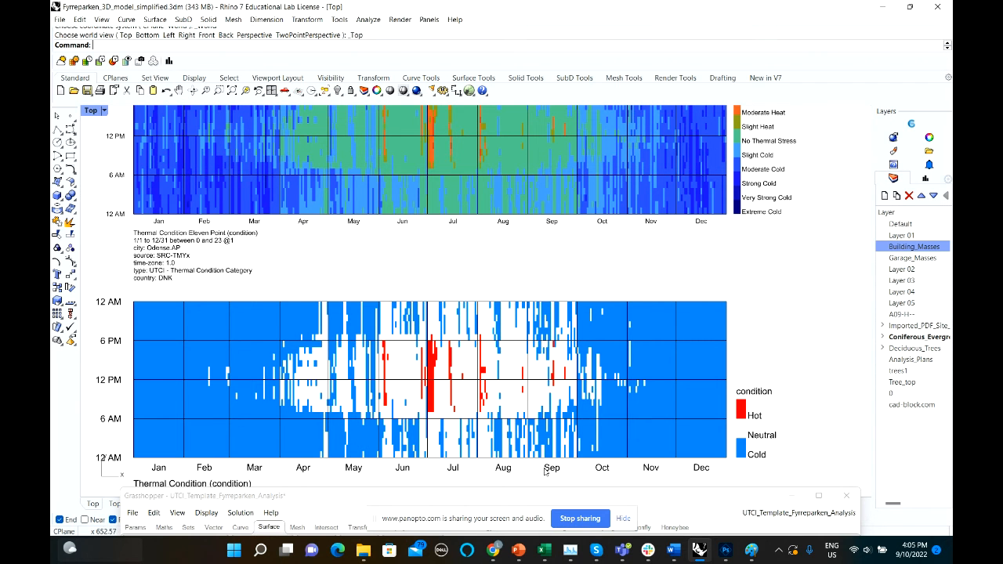
Examine the Universal Thermal Climate Index chart, comparing its summer and winter hours against the temperature legend
right_click_drag(568, 406, 609, 270)
scroll(598, 278, "down", 6)
scroll(556, 374, "up", 2)
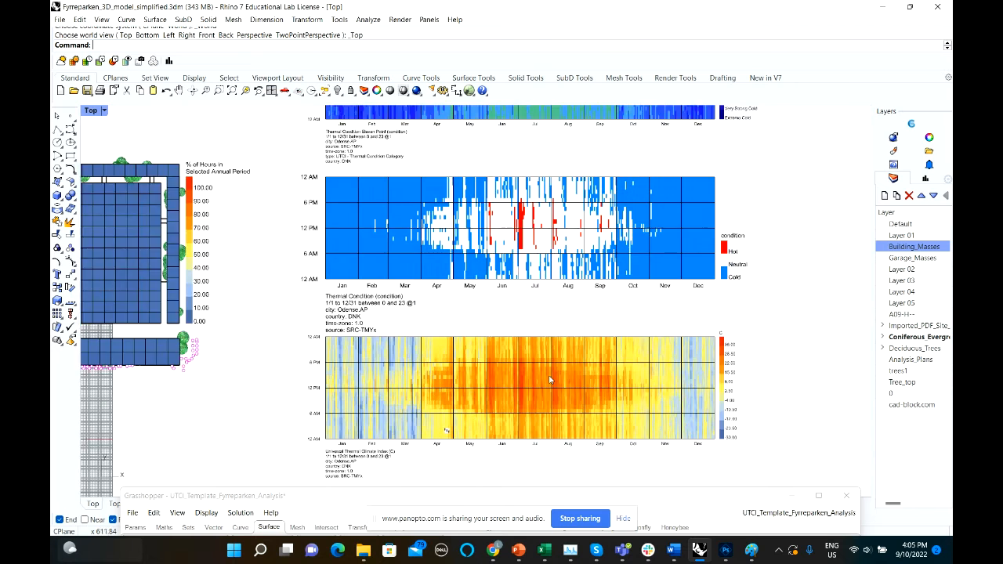
scroll(557, 374, "up", 3)
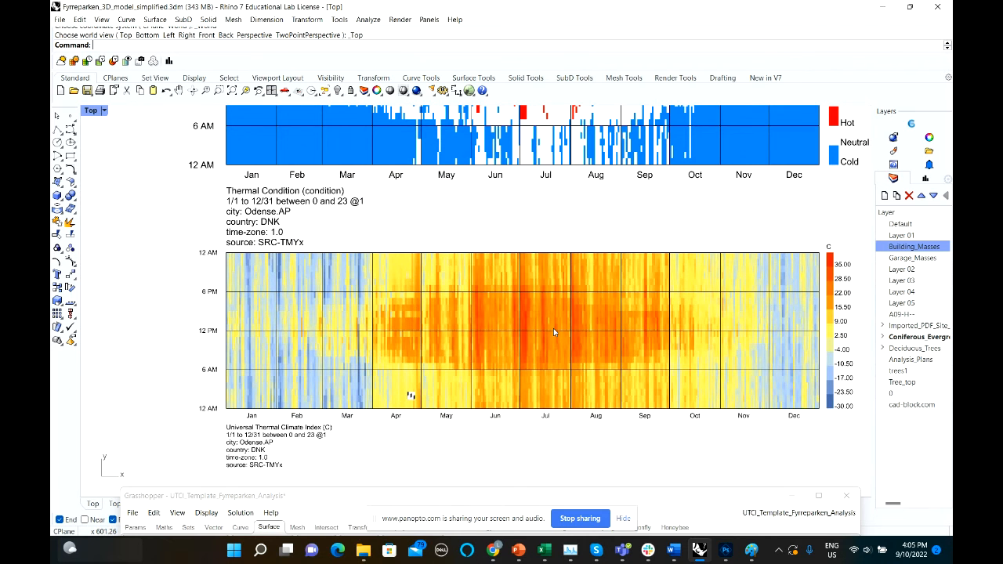
right_click_drag(553, 310, 545, 328)
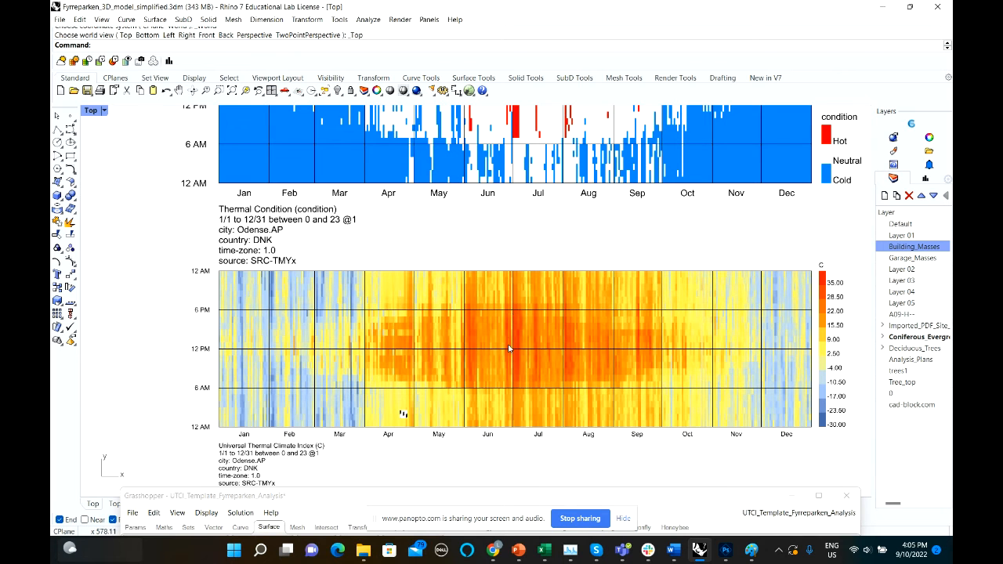
right_click_drag(518, 333, 519, 347)
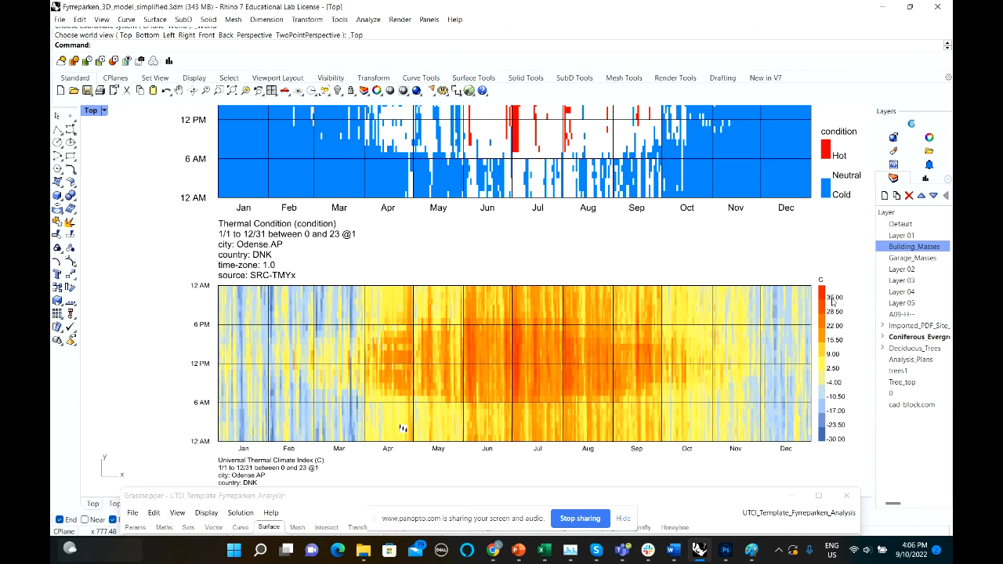
right_click_drag(351, 358, 449, 366)
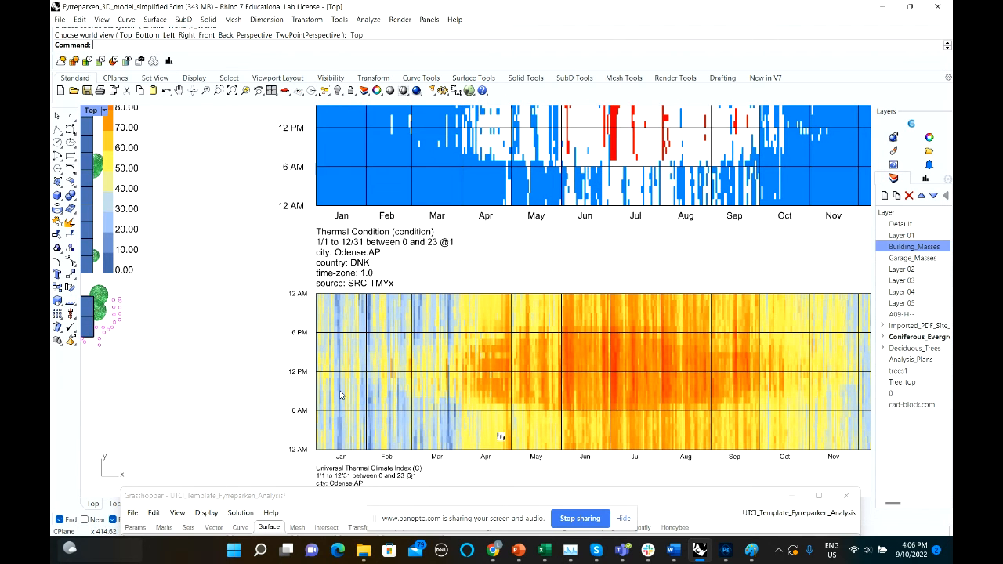
scroll(339, 398, "down", 3)
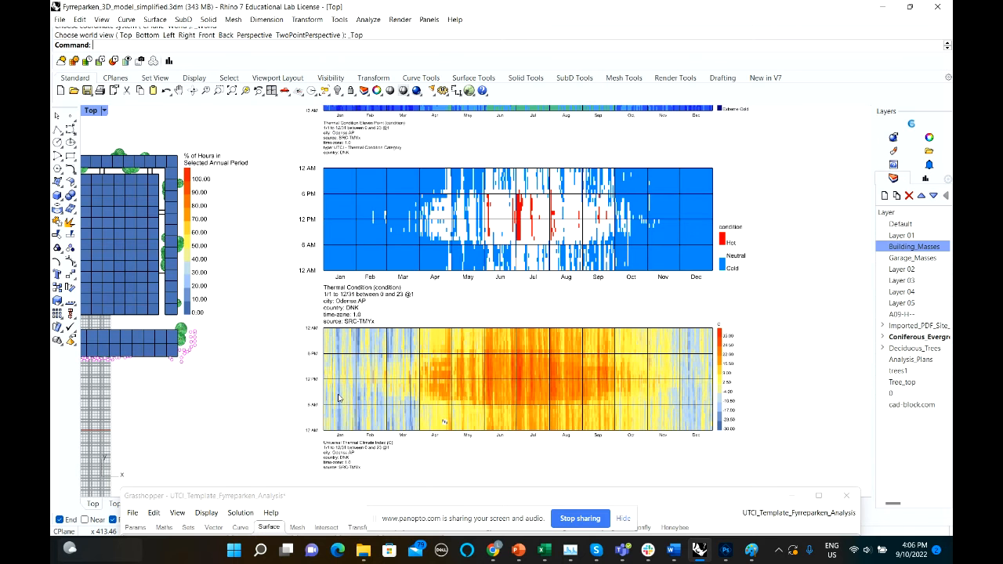
scroll(339, 398, "up", 3)
right_click_drag(362, 392, 217, 320)
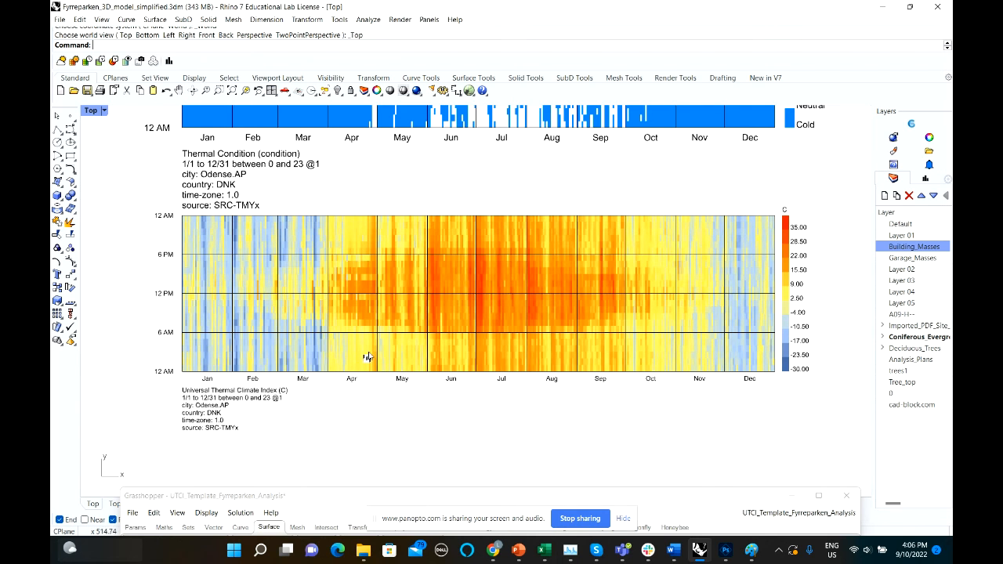
Frame the percentage-of-hours heatmap and its analysis point beside the hourly charts
scroll(567, 398, "down", 1)
scroll(568, 397, "down", 6)
scroll(228, 250, "up", 6)
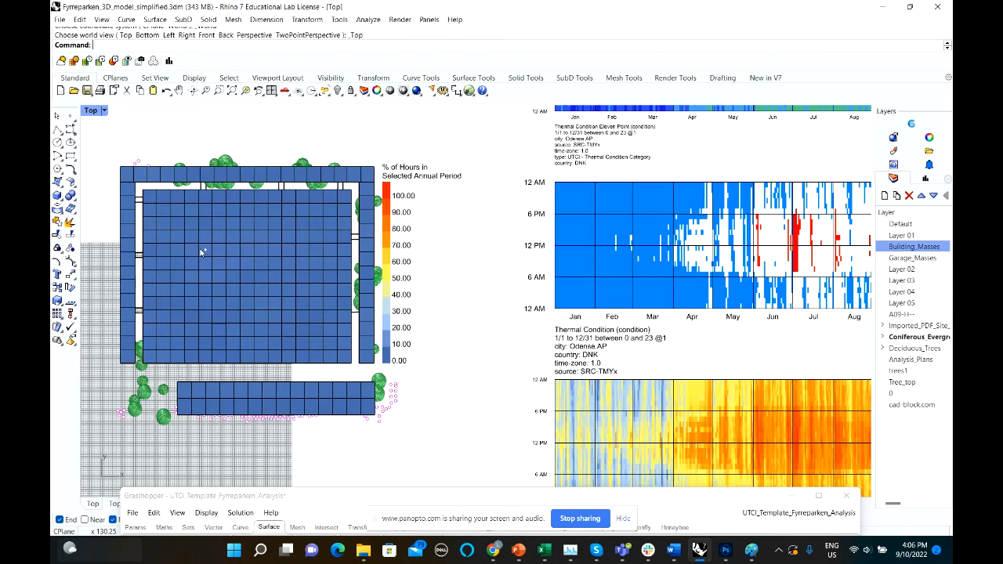
Bring the Grasshopper window back beside the heatmap and examine the Spatially Computing Thermal Condition group on the canvas
scroll(201, 252, "down", 2)
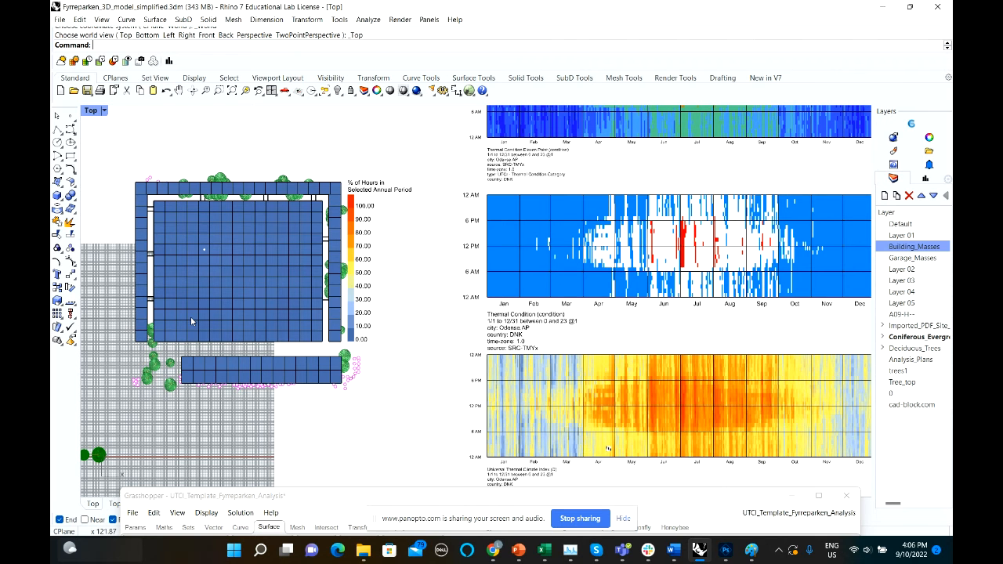
left_click_drag(315, 501, 607, 94)
scroll(684, 335, "down", 8)
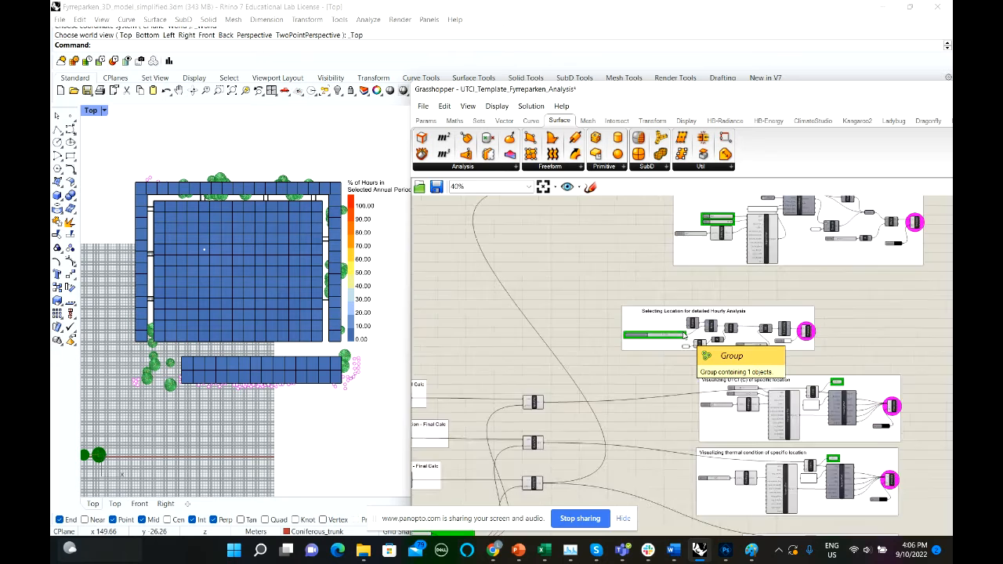
scroll(684, 336, "down", 2)
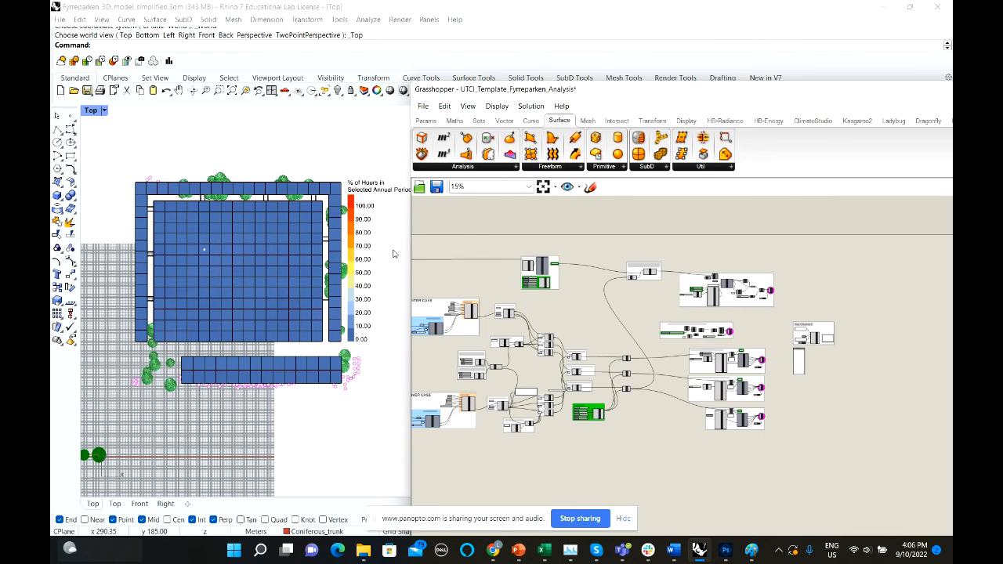
scroll(572, 296, "up", 2)
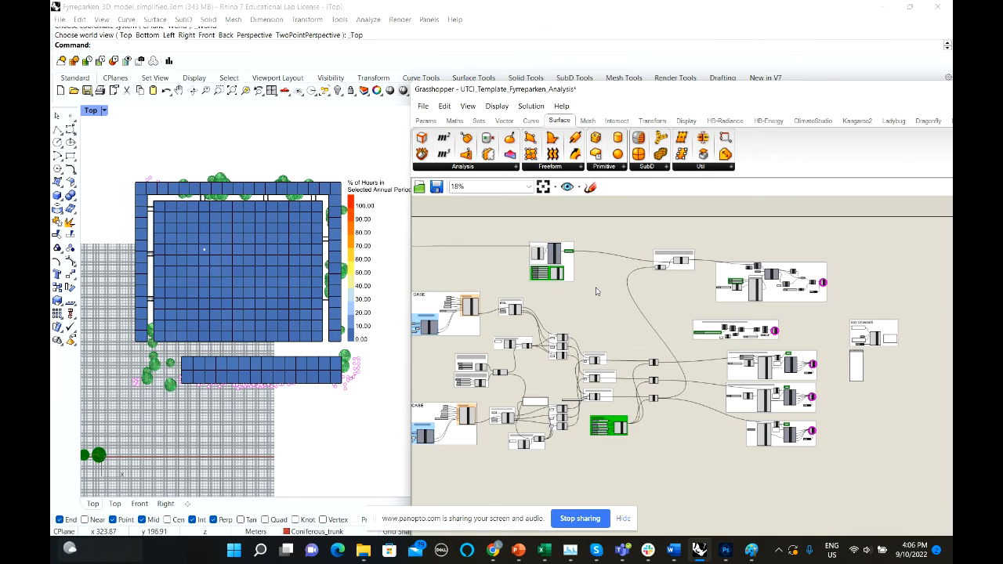
scroll(571, 295, "up", 3)
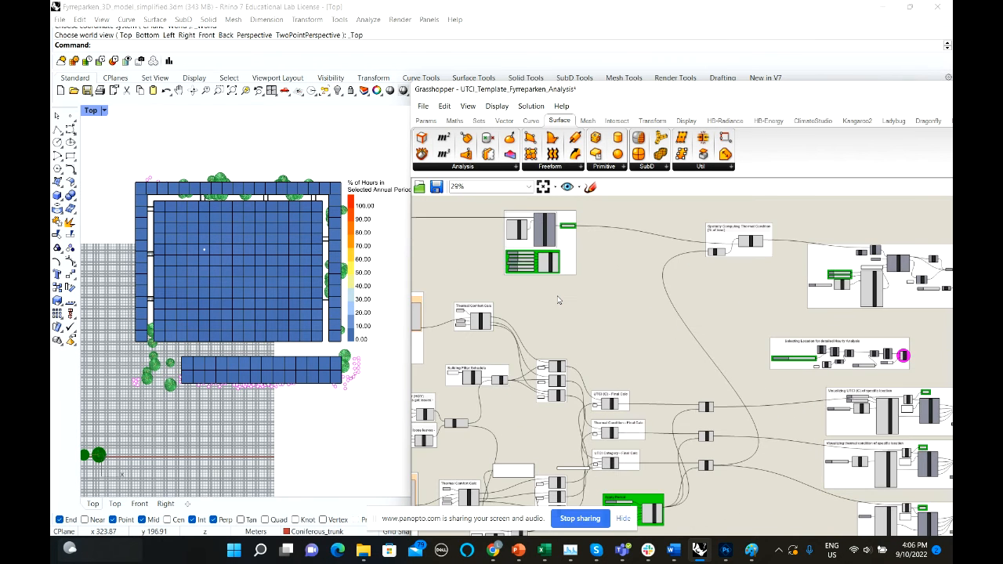
scroll(537, 306, "up", 2)
scroll(605, 307, "up", 1)
scroll(659, 302, "up", 4)
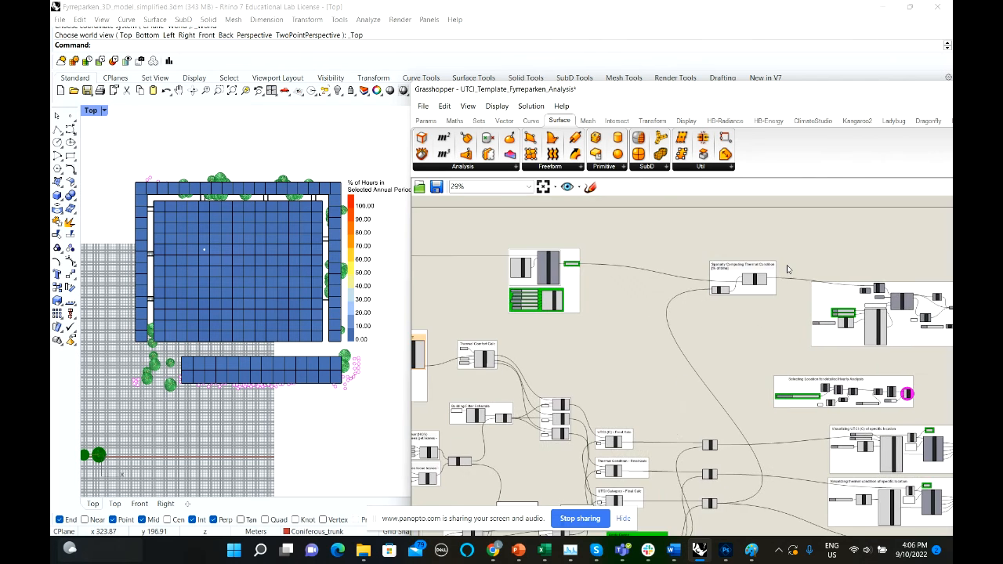
scroll(726, 315, "up", 1)
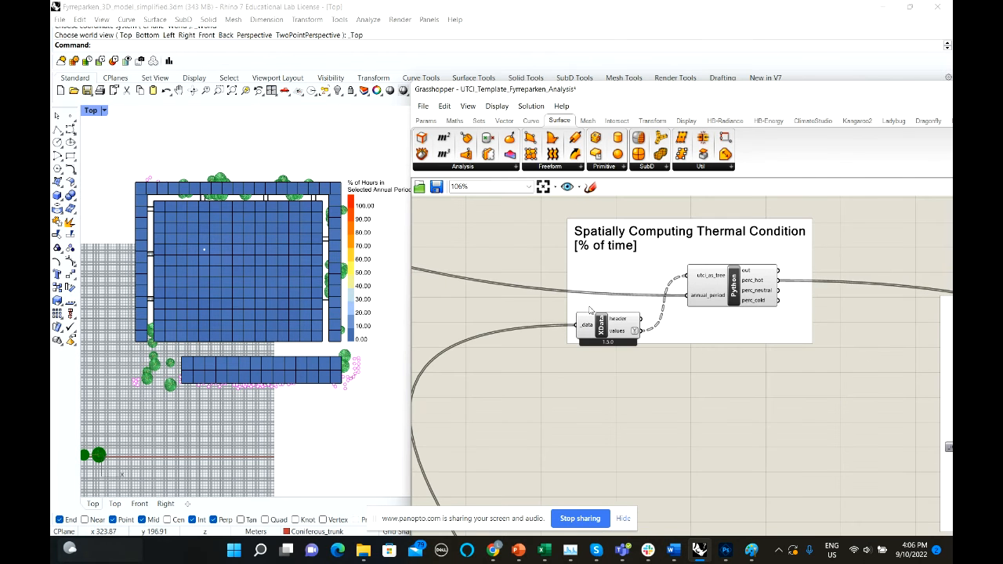
scroll(811, 321, "down", 3)
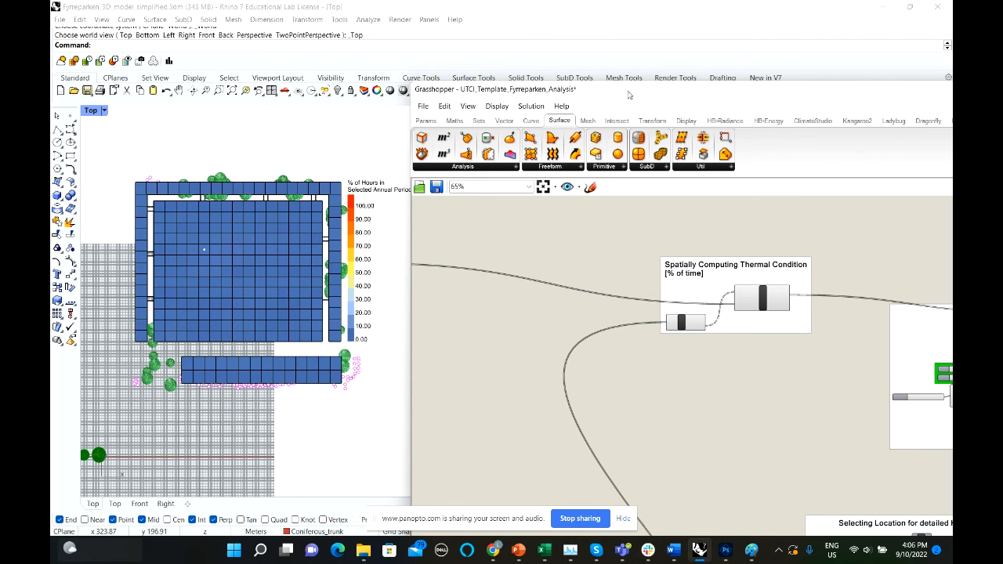
Trace the UTCI Category final calculation into the Spatially Computing Thermal Condition group and examine its Python component's inputs and outputs
left_click_drag(631, 91, 715, 42)
scroll(647, 270, "down", 8)
right_click_drag(655, 409, 686, 332)
scroll(686, 332, "up", 5)
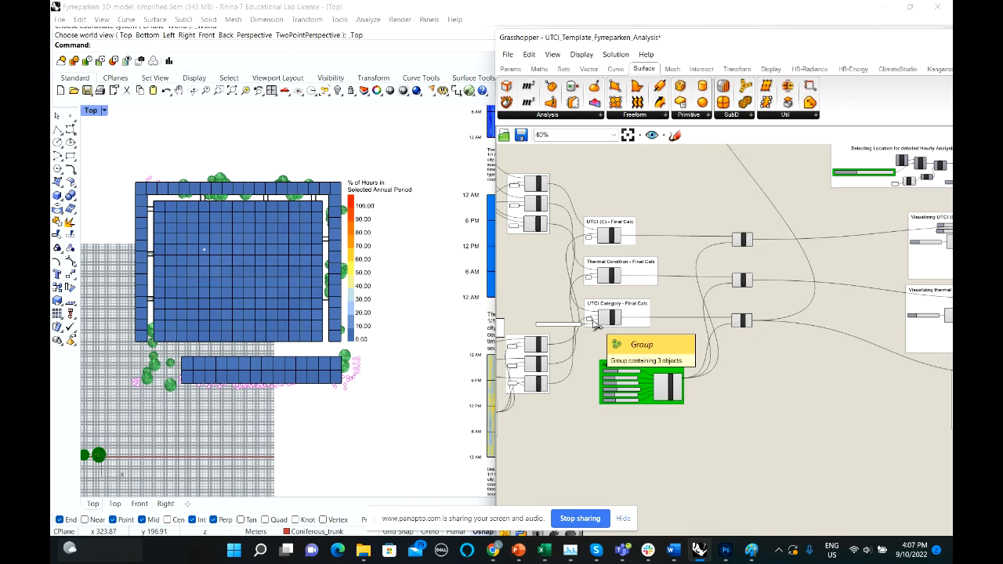
scroll(689, 254, "down", 4)
right_click_drag(694, 228, 708, 389)
scroll(750, 284, "up", 3)
scroll(789, 282, "down", 1)
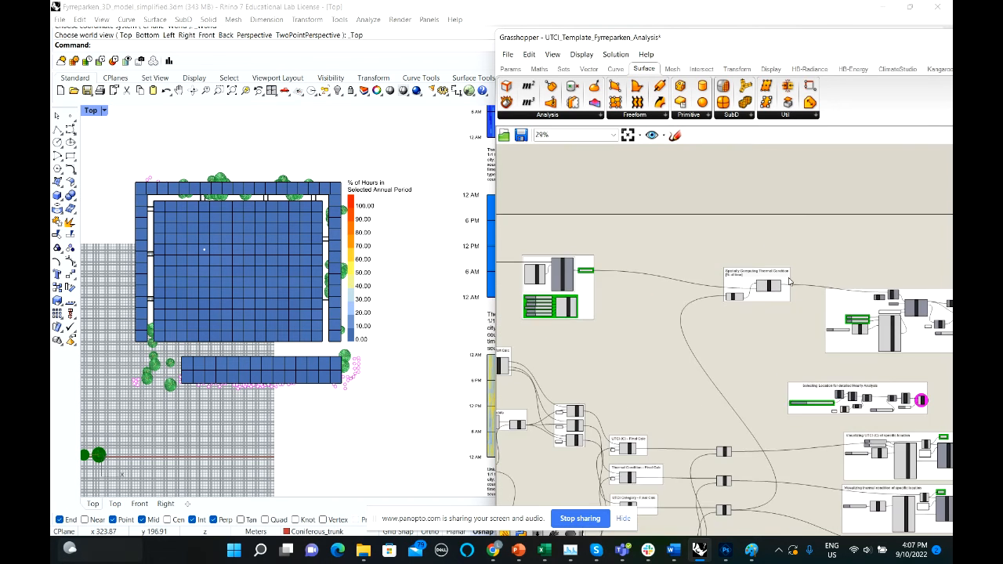
scroll(789, 282, "up", 5)
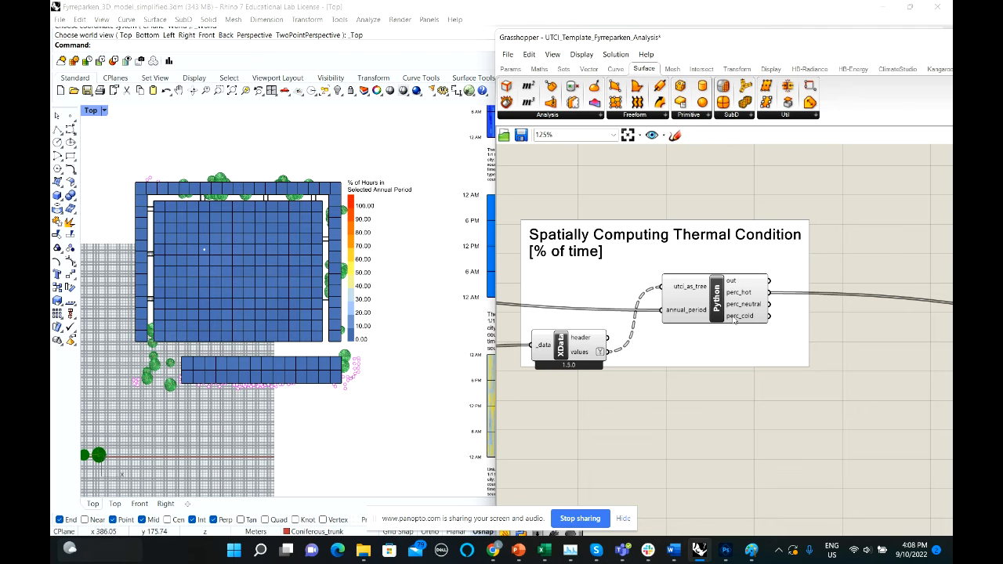
Place a Scribble label above the Sunpath and AnalysisPeriod components and add it to their white group
scroll(682, 290, "down", 8)
scroll(580, 282, "up", 5)
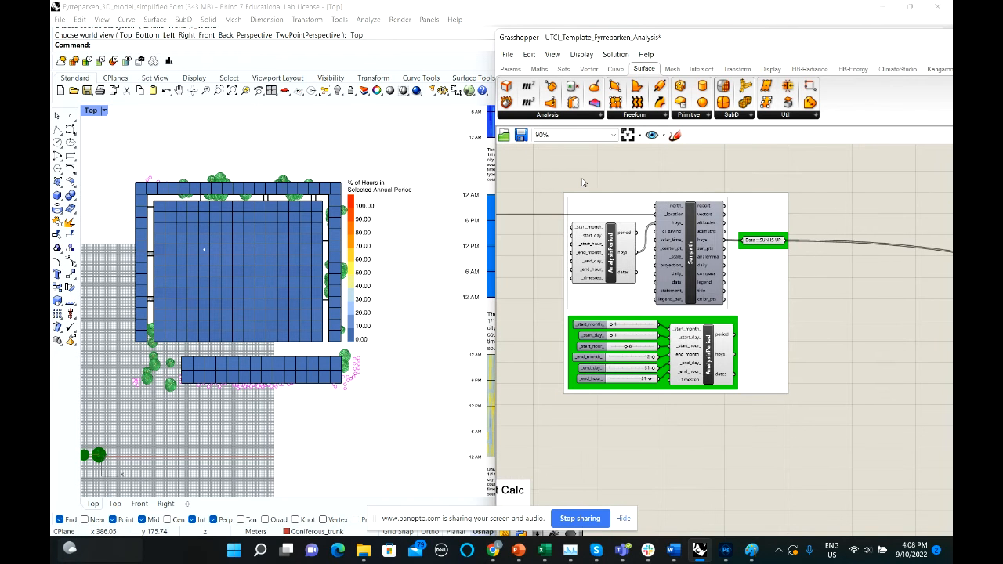
scroll(588, 180, "up", 2)
double_click(587, 177)
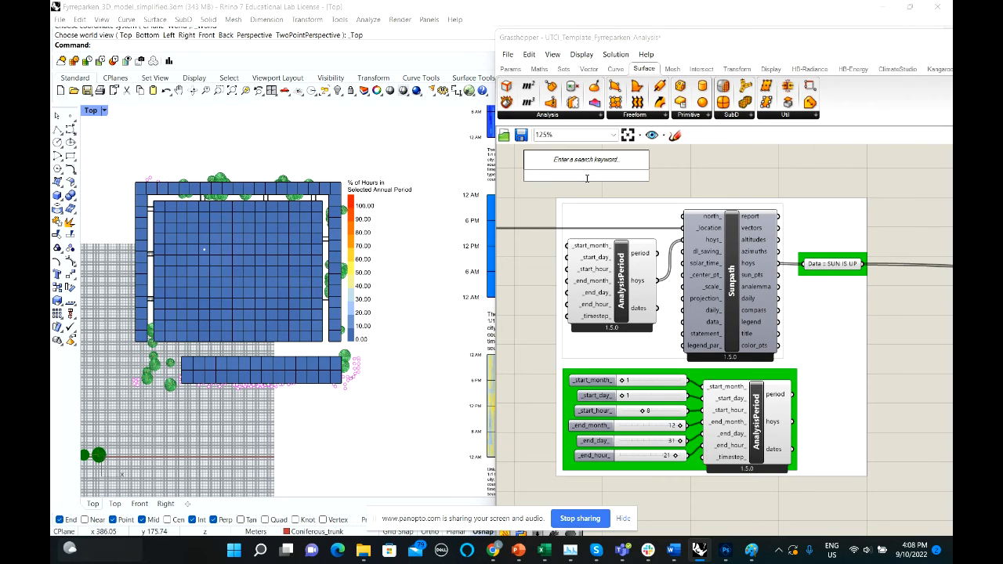
type("Scribl")
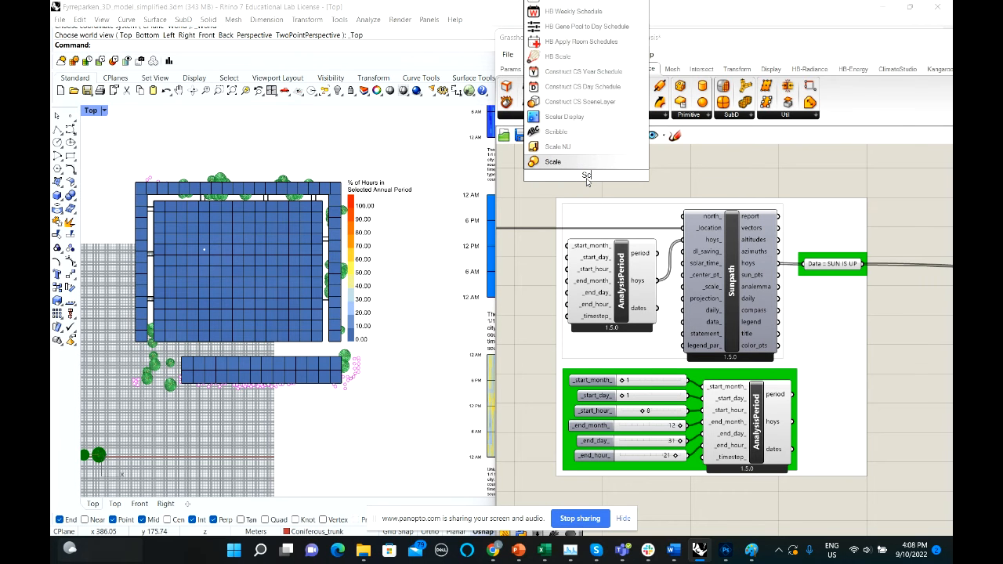
key("Return")
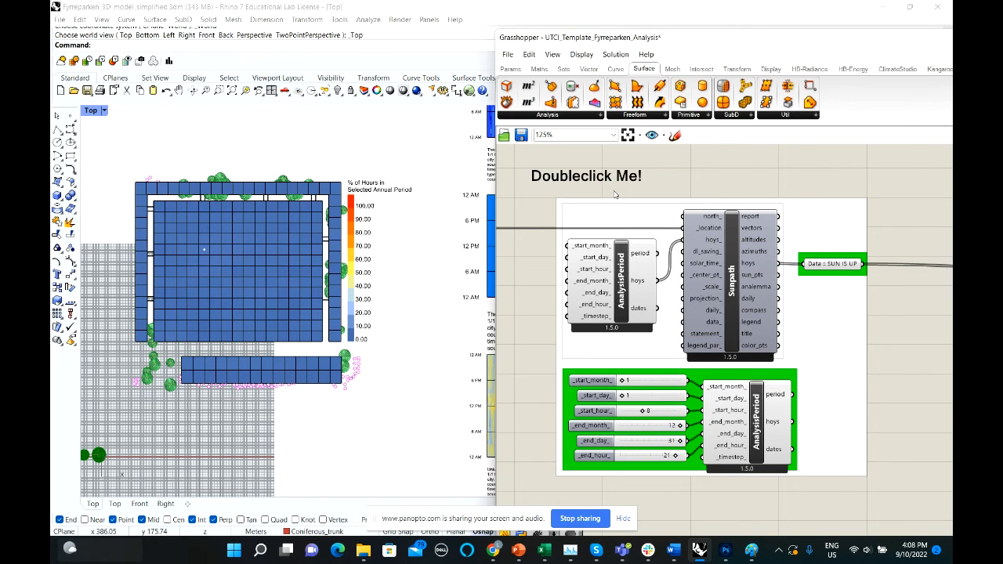
right_click(809, 205)
left_click(860, 296)
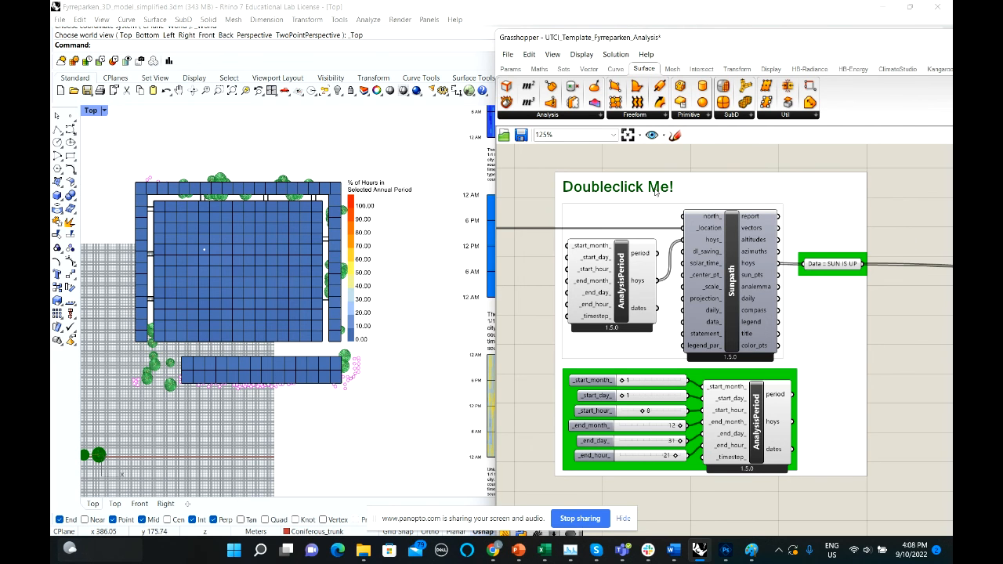
Set the new scribble's text to "Setting up Analysis Period"
double_click(654, 194)
mouse_move(619, 117)
left_mouse_down()
mouse_move(393, 166)
mouse_move(314, 205)
left_mouse_up()
left_click(399, 204)
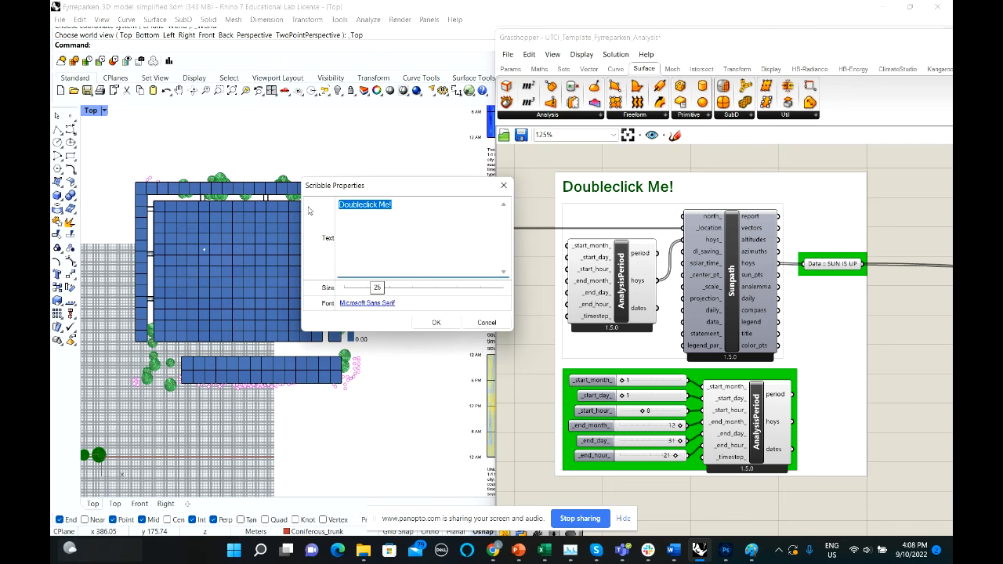
type("AS")
key("BackSpace")
key("BackSpace")
type("Seting up Analysis Period")
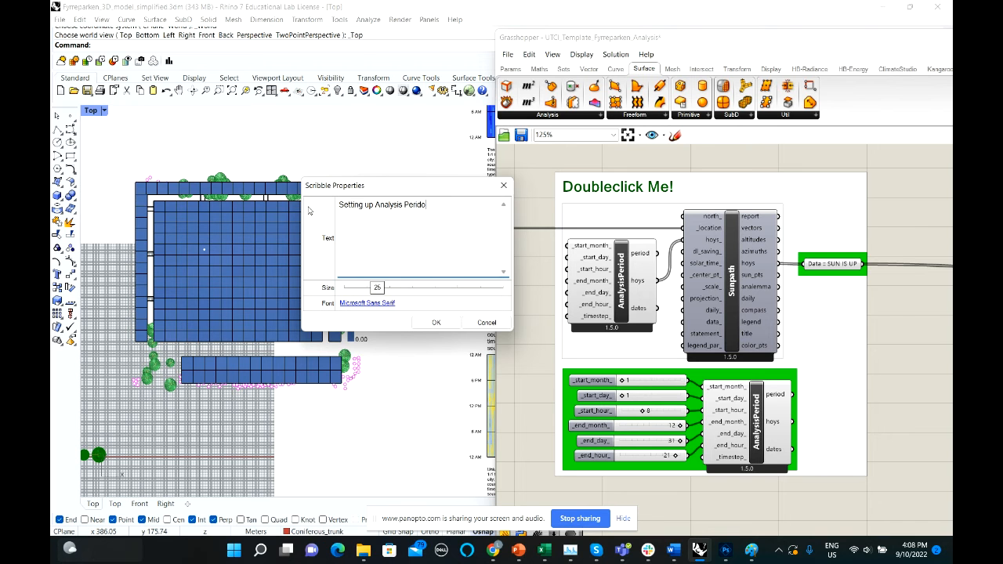
left_click(422, 319)
Nudge the SUN IS UP data parameter into place and shift the green AnalysisPeriod slider group slightly down
scroll(757, 223, "down", 2)
left_click_drag(832, 261, 823, 260)
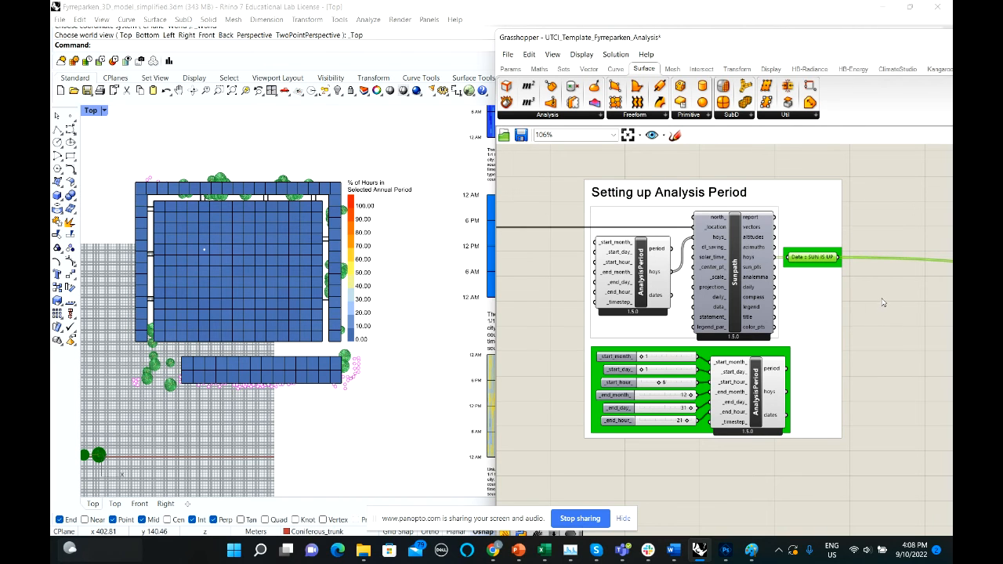
right_click_drag(883, 305, 807, 271)
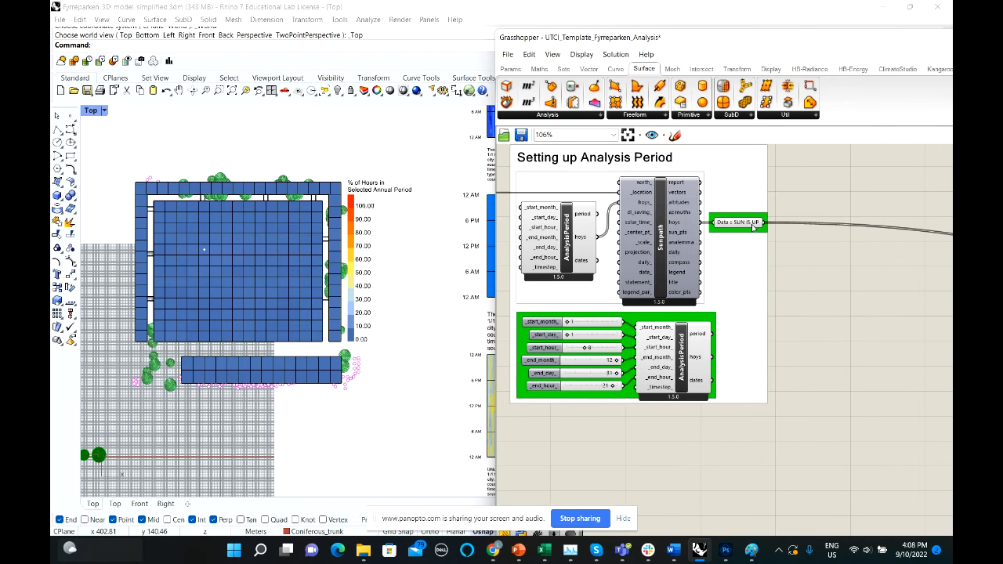
left_click_drag(736, 225, 736, 226)
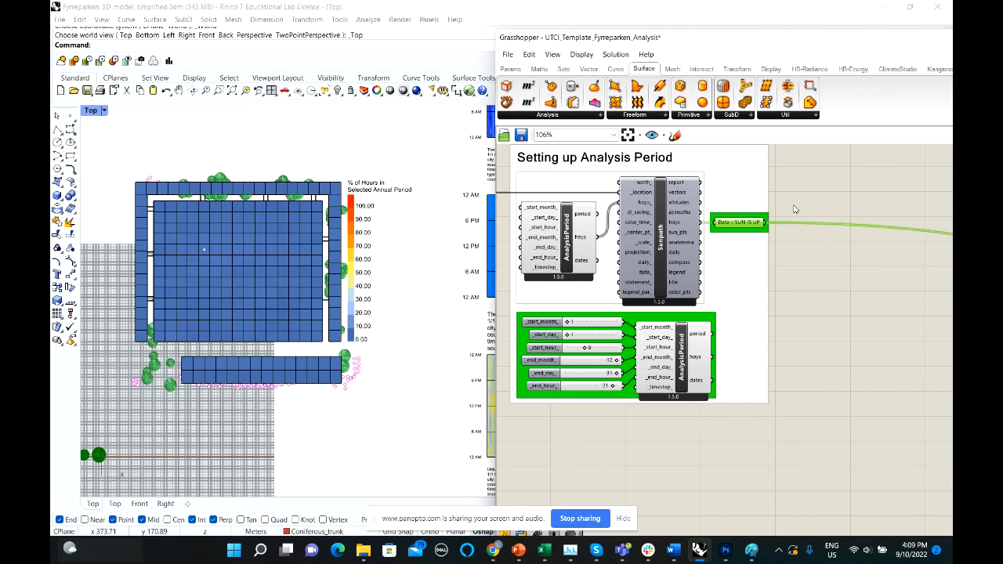
left_click(741, 419)
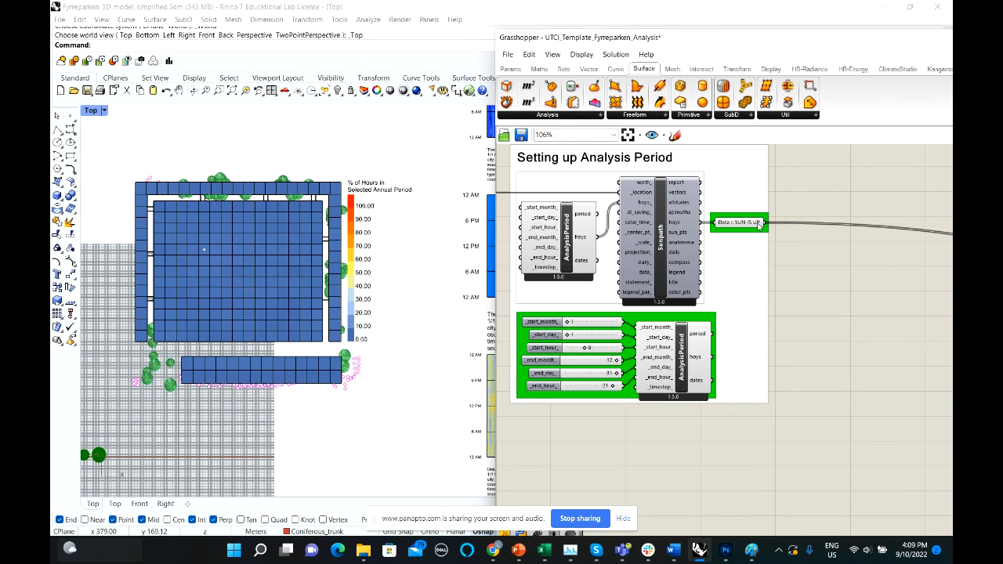
mouse_move(686, 320)
left_mouse_down()
mouse_move(691, 313)
mouse_move(686, 335)
mouse_move(693, 316)
mouse_move(688, 326)
left_mouse_up()
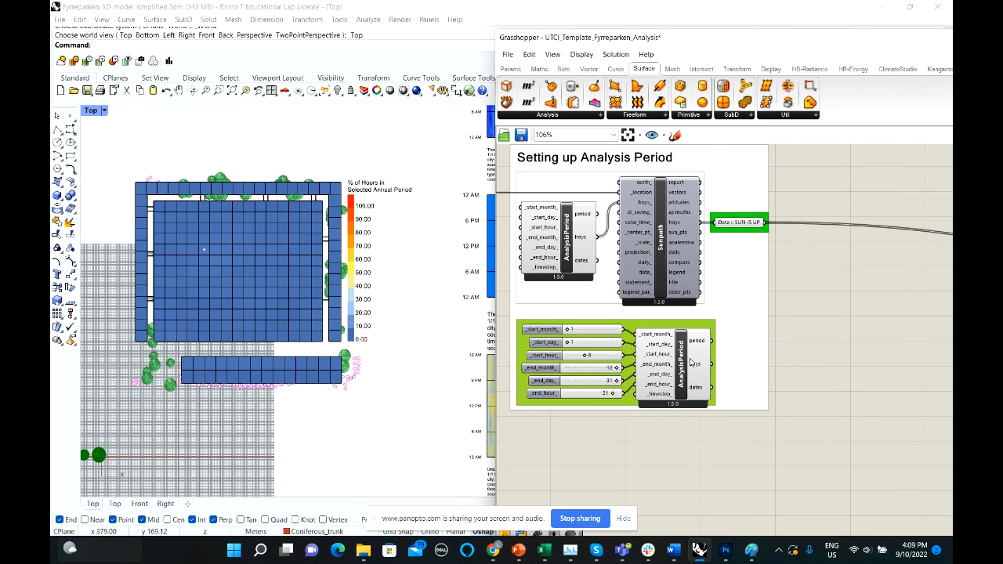
Add a Data parameter to the canvas beside the green AnalysisPeriod slider group
left_click(826, 358)
double_click(826, 358)
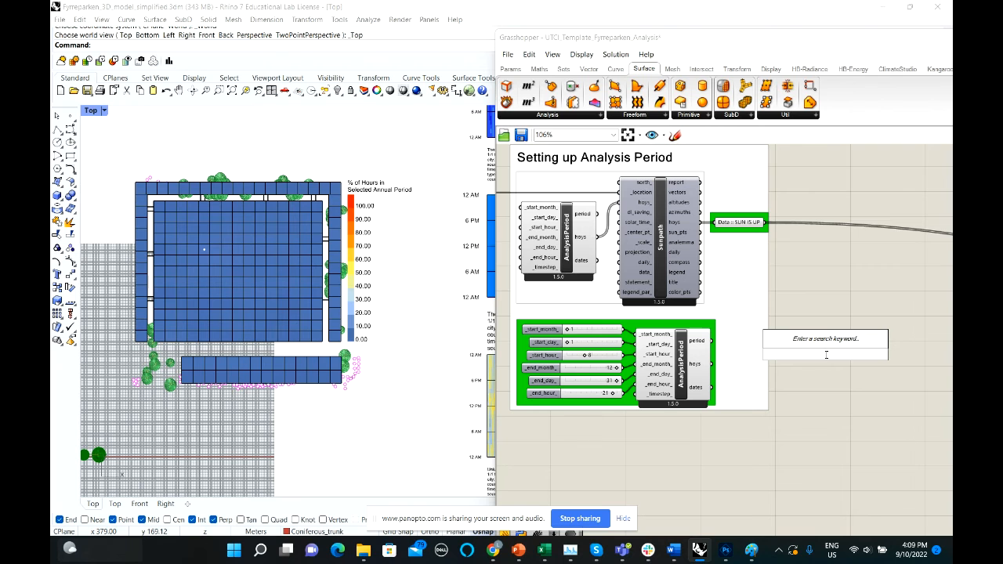
type("data")
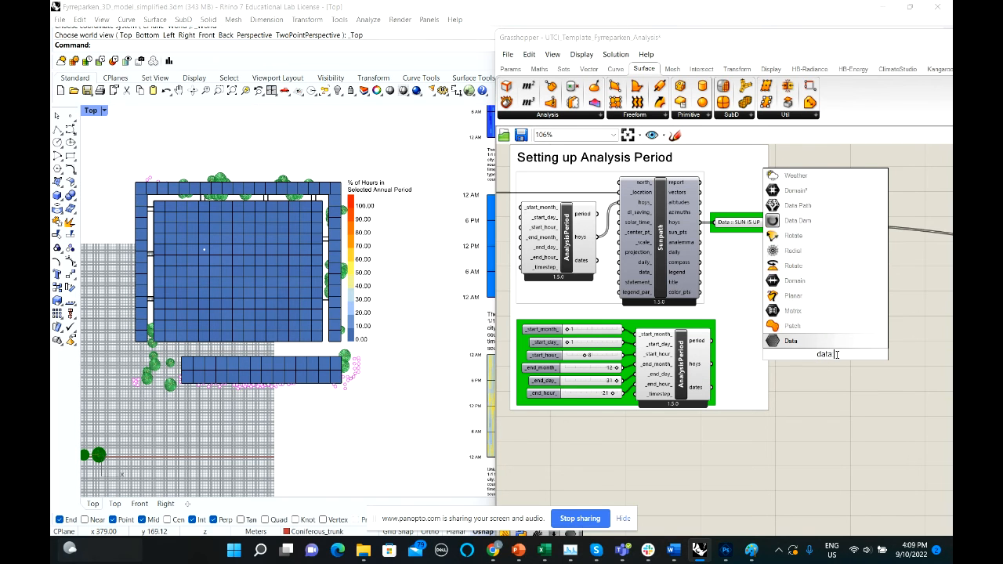
key("Return")
Rename the new Data parameter "Data:: Custom period" and move it closer to the AnalysisPeriod outputs
right_click(826, 355)
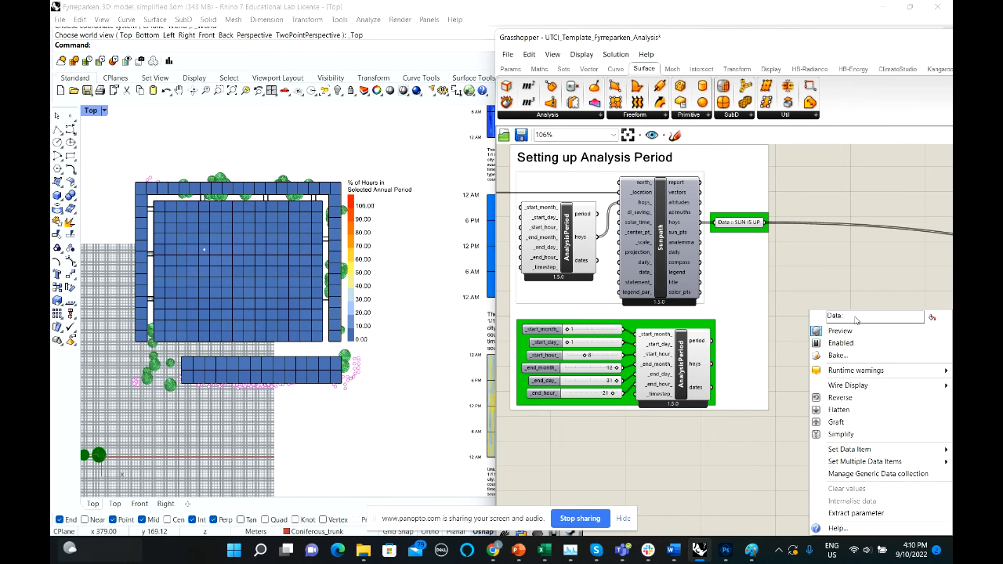
type(": Custom Schedu")
key("BackSpace")
key("BackSpace")
key("BackSpace")
key("BackSpace")
key("BackSpace")
key("BackSpace")
type("perio")
key("Return")
left_click_drag(850, 355, 790, 348)
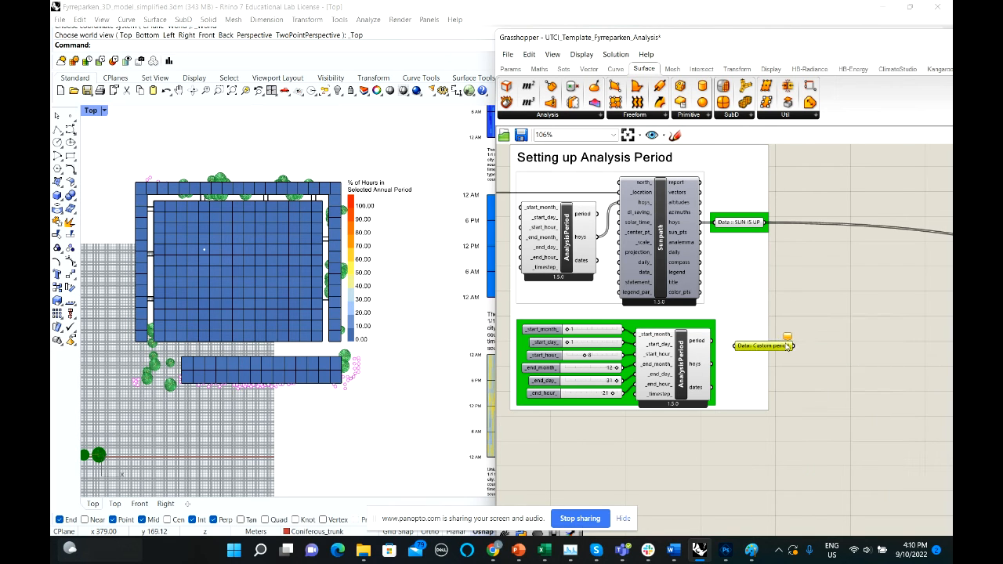
Put the Custom period parameter in its own group and set the group colour's green value to 220
key("ctrl+g")
left_click(785, 355)
right_click(784, 357)
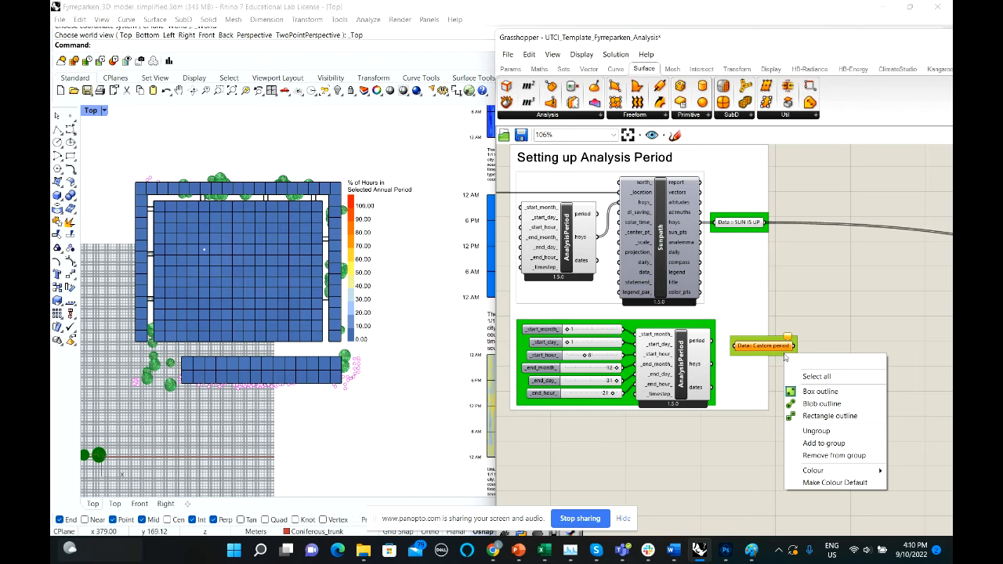
mouse_move(863, 471)
mouse_move(751, 475)
left_mouse_down()
mouse_move(726, 494)
mouse_move(745, 489)
left_mouse_up()
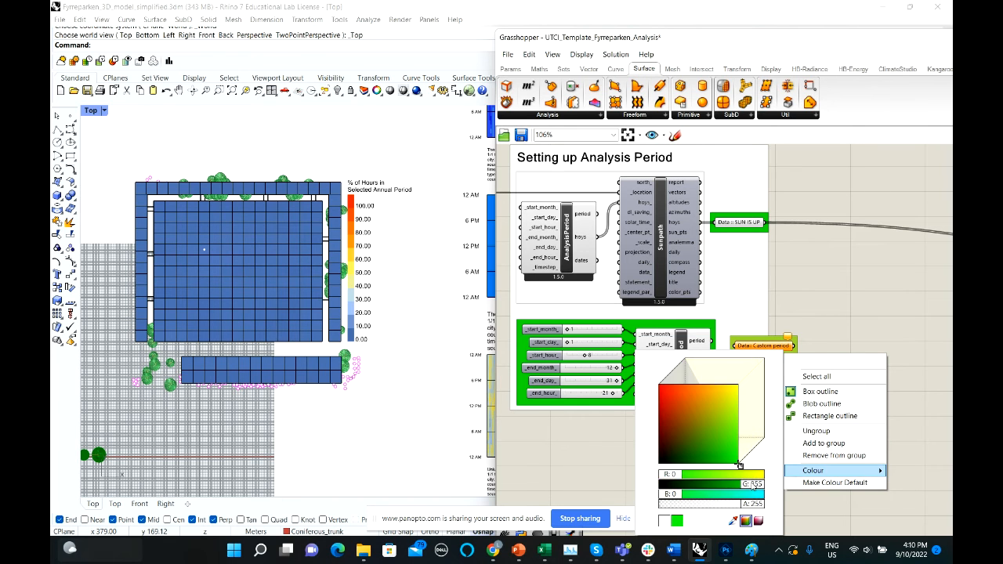
double_click(753, 485)
type("220")
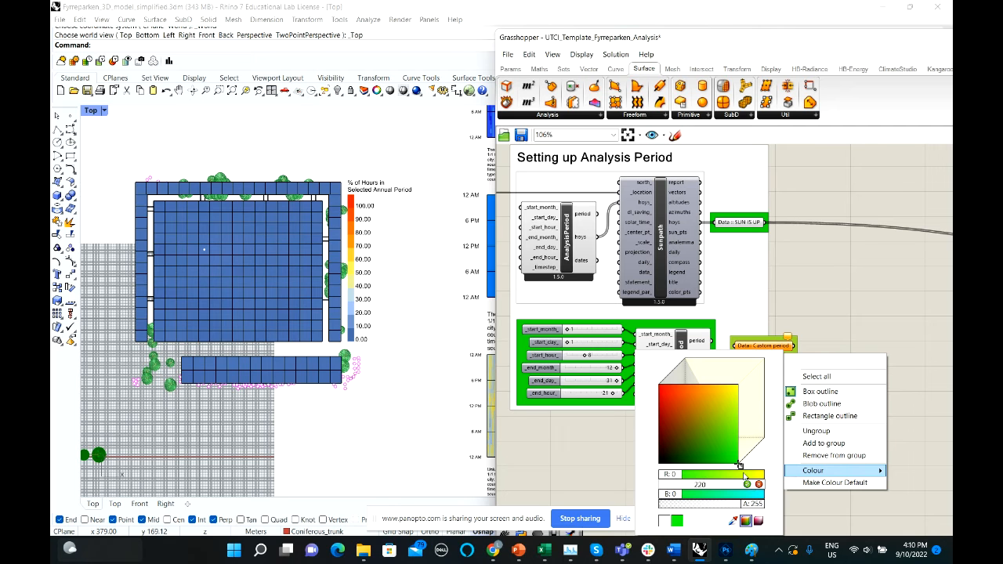
left_click(748, 484)
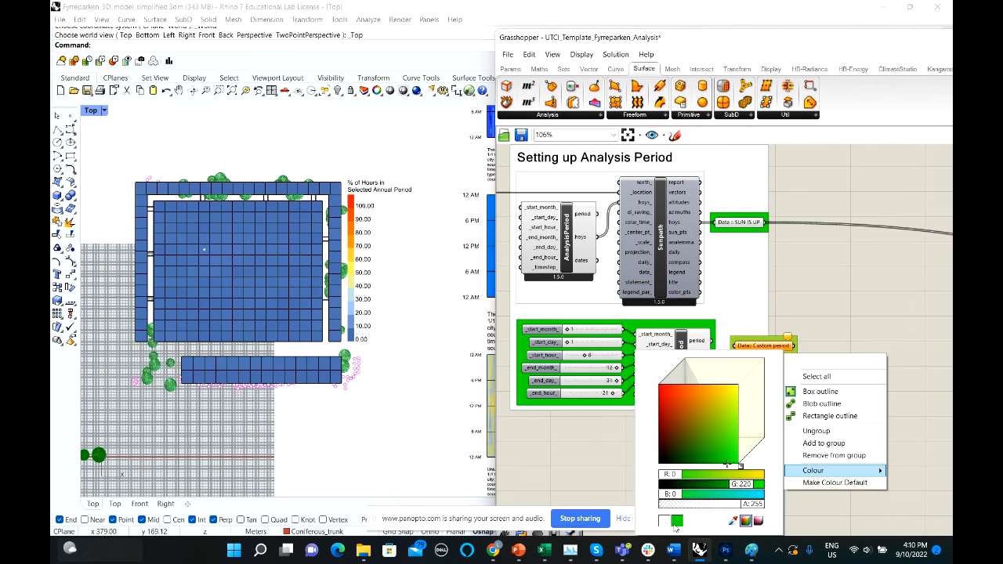
left_click(865, 511)
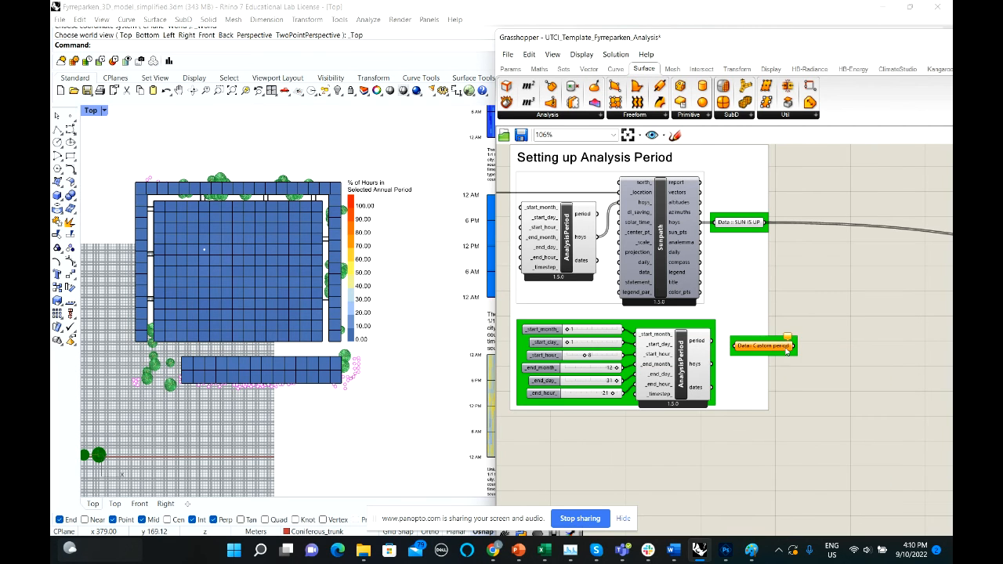
Connect the AnalysisPeriod hoys output to the Custom period parameter and line the parameter up with that output
scroll(787, 350, "up", 3)
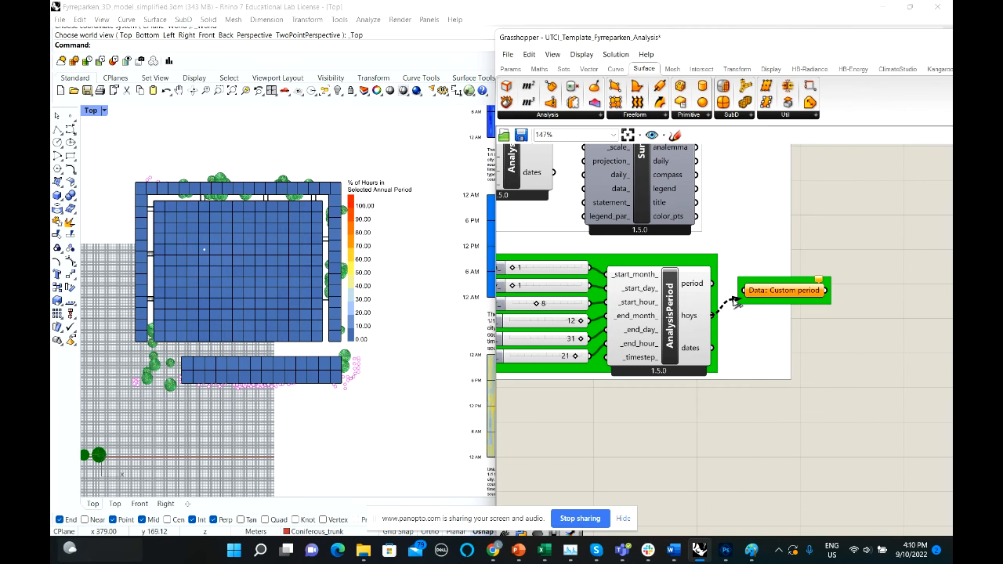
left_click_drag(712, 315, 743, 291)
left_click_drag(803, 296, 795, 311)
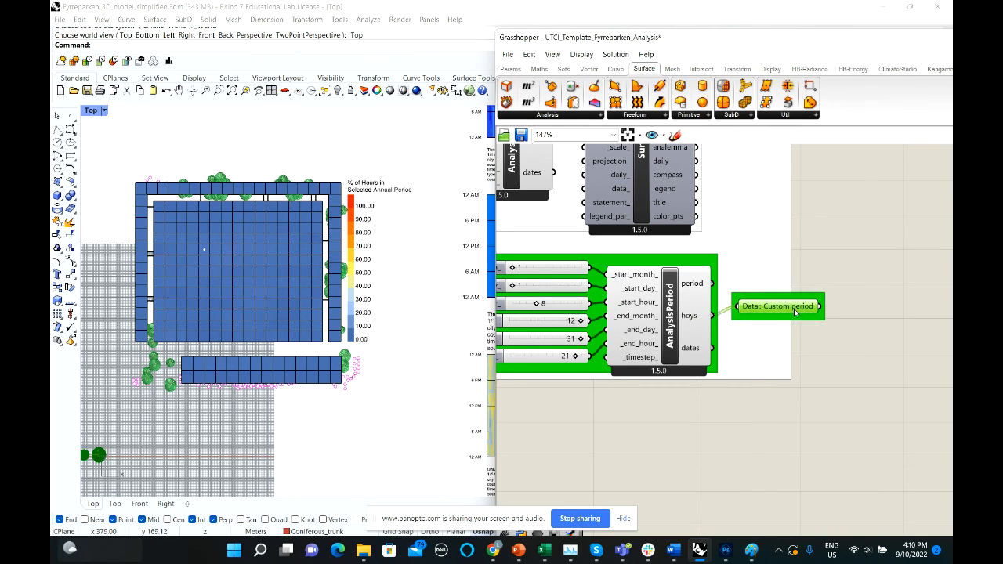
Add the Custom period parameter to the Setting up Analysis Period group
right_click(796, 316)
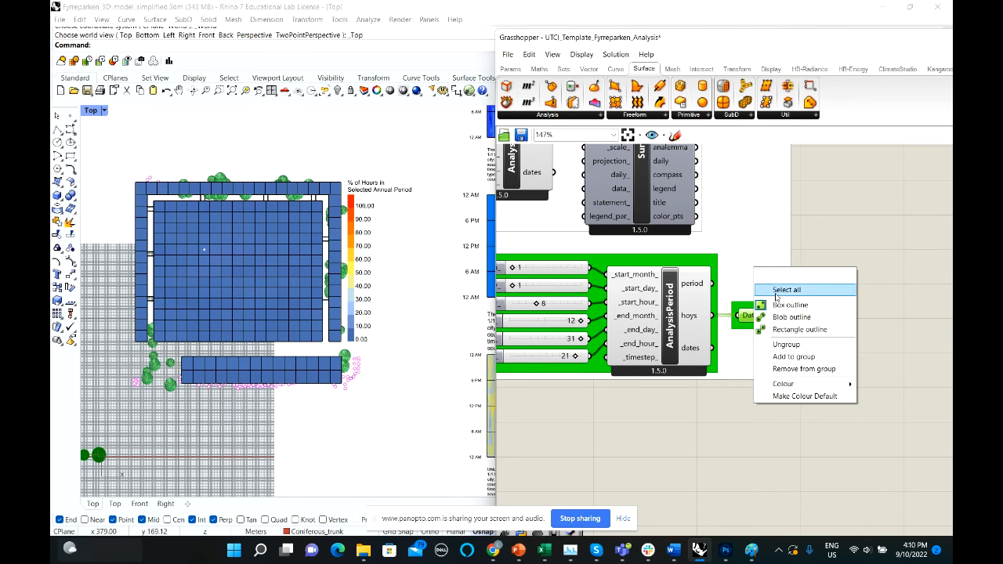
left_click(794, 350)
scroll(705, 349, "down", 2)
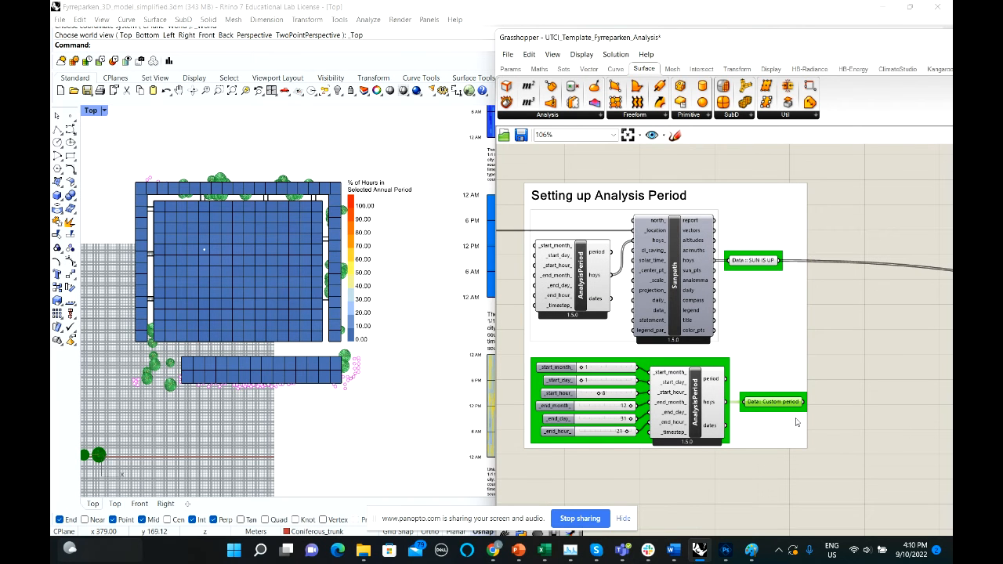
Examine the Setting up Analysis Period group, its custom period sliders and its SUN IS UP and Custom period parameters
left_click_drag(781, 405, 812, 392)
scroll(749, 290, "down", 8)
scroll(874, 319, "up", 3)
scroll(880, 306, "down", 1)
scroll(881, 301, "up", 10)
scroll(835, 309, "down", 7)
scroll(650, 353, "down", 3)
scroll(515, 350, "up", 9)
scroll(558, 337, "down", 3)
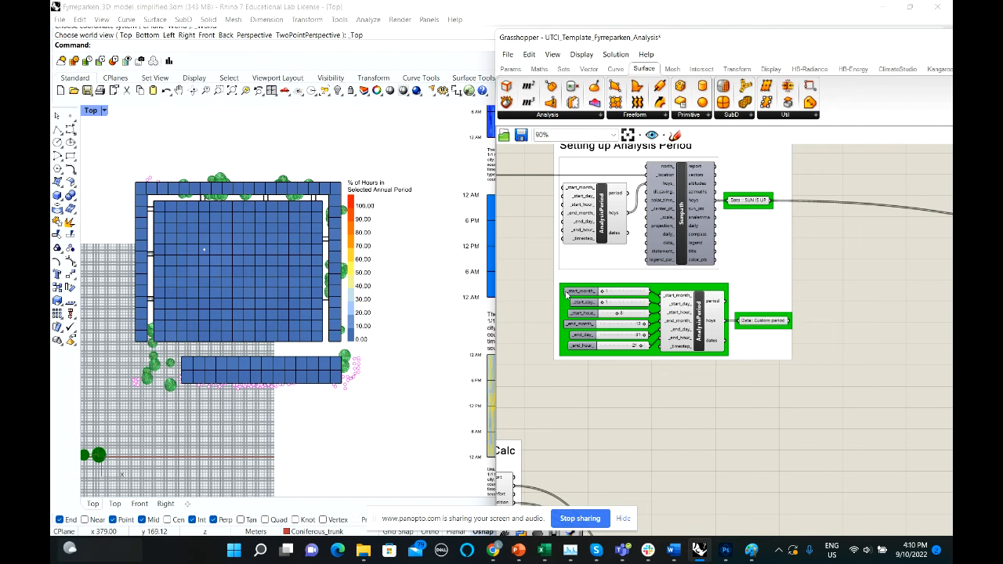
left_click_drag(791, 320, 838, 293)
scroll(614, 310, "up", 3)
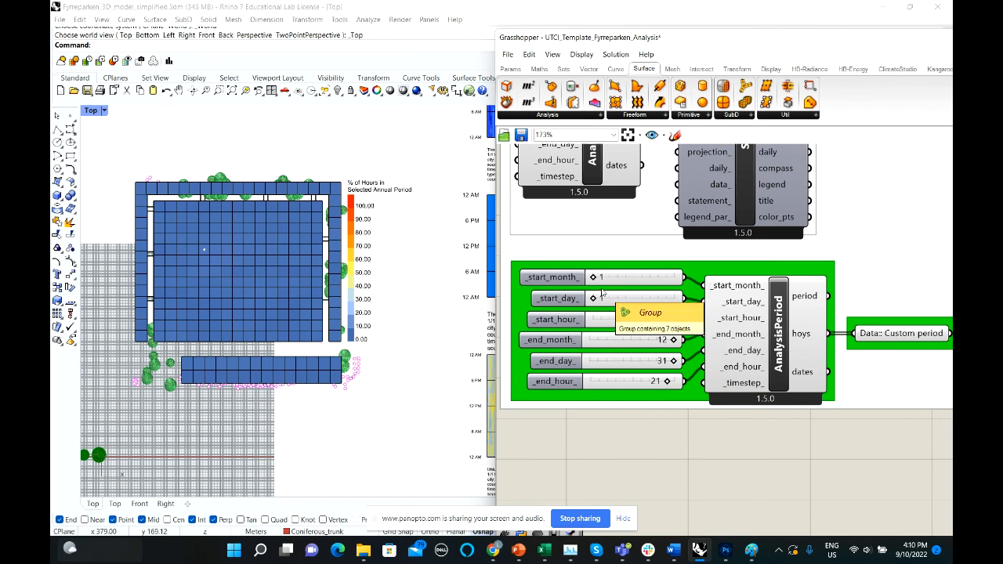
scroll(573, 327, "down", 3)
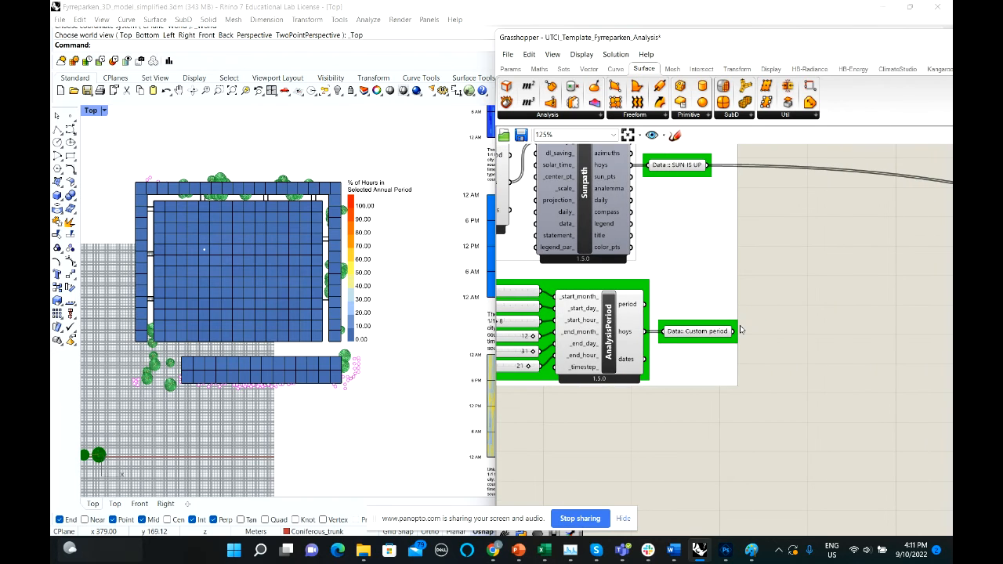
scroll(690, 301, "down", 1)
scroll(718, 308, "down", 1)
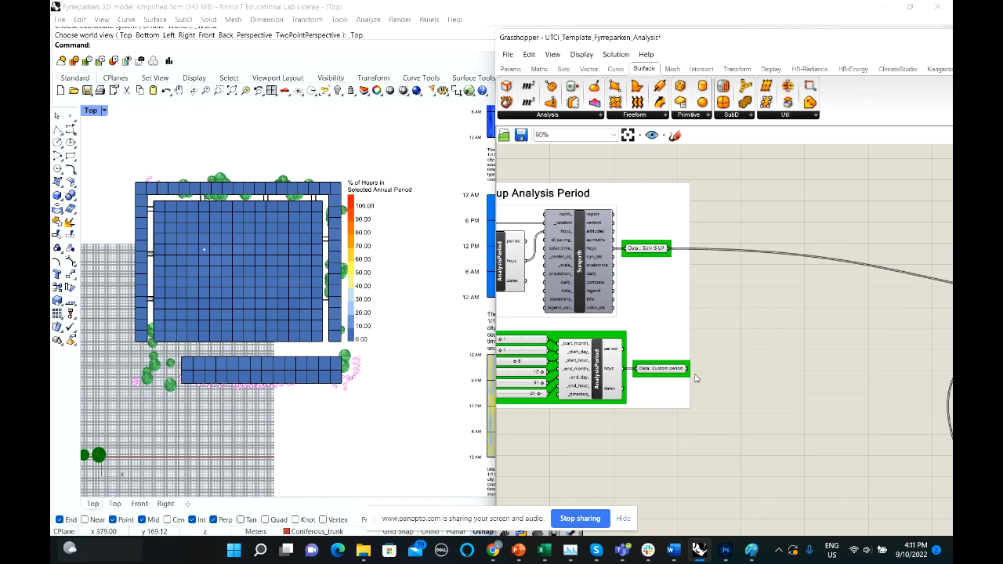
right_click_drag(637, 370, 811, 342)
Set the custom AnalysisPeriod's start hour slider to 6
scroll(680, 316, "up", 3)
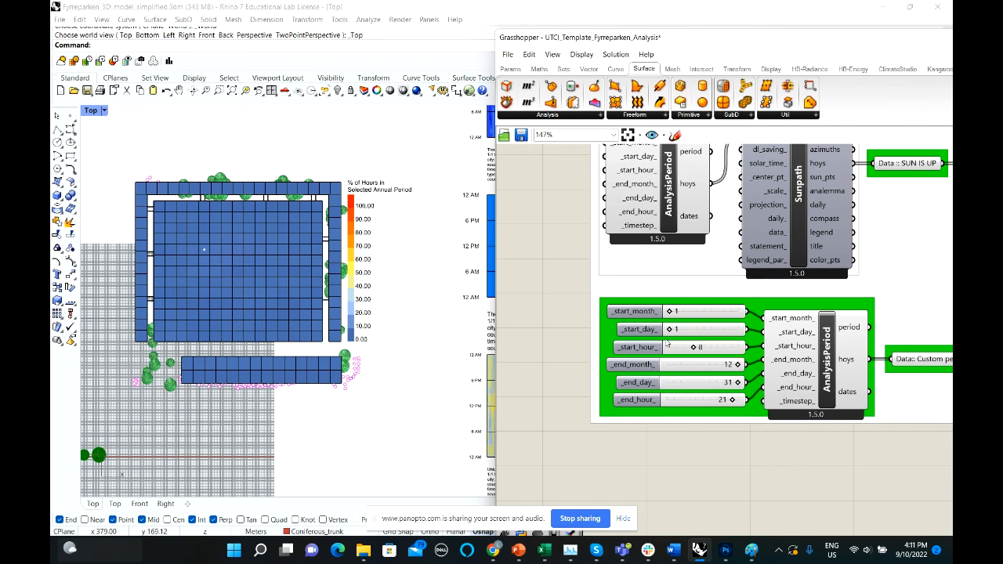
right_click_drag(770, 405, 626, 407)
scroll(623, 398, "down", 1)
left_click(558, 356)
double_click(559, 357)
type("6")
key("Return")
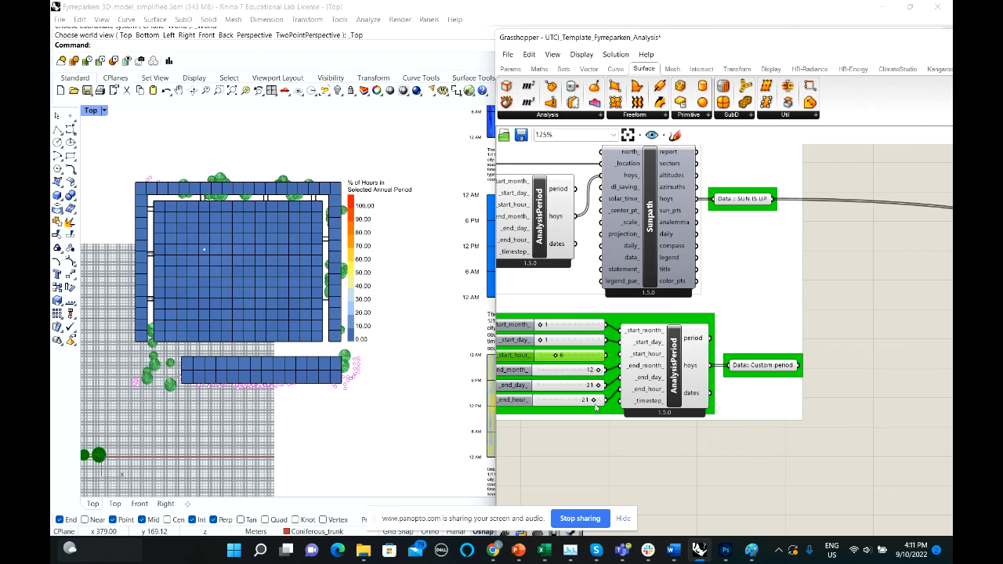
Connect the Custom period parameter to the annual_period input of the Python component that computes the spatial thermal condition
left_click_drag(799, 370, 773, 353)
scroll(674, 428, "down", 6)
scroll(948, 392, "up", 10)
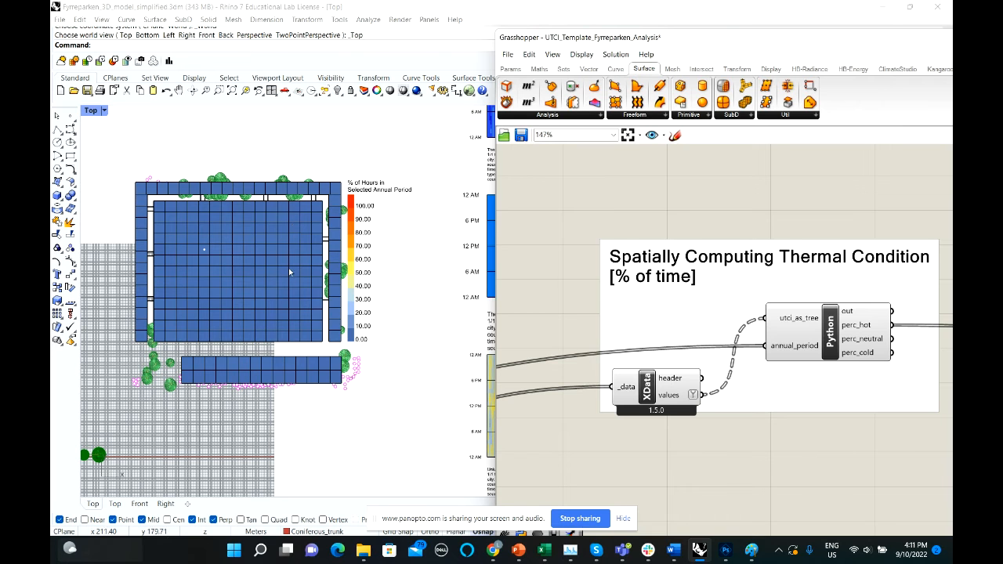
scroll(857, 358, "down", 7)
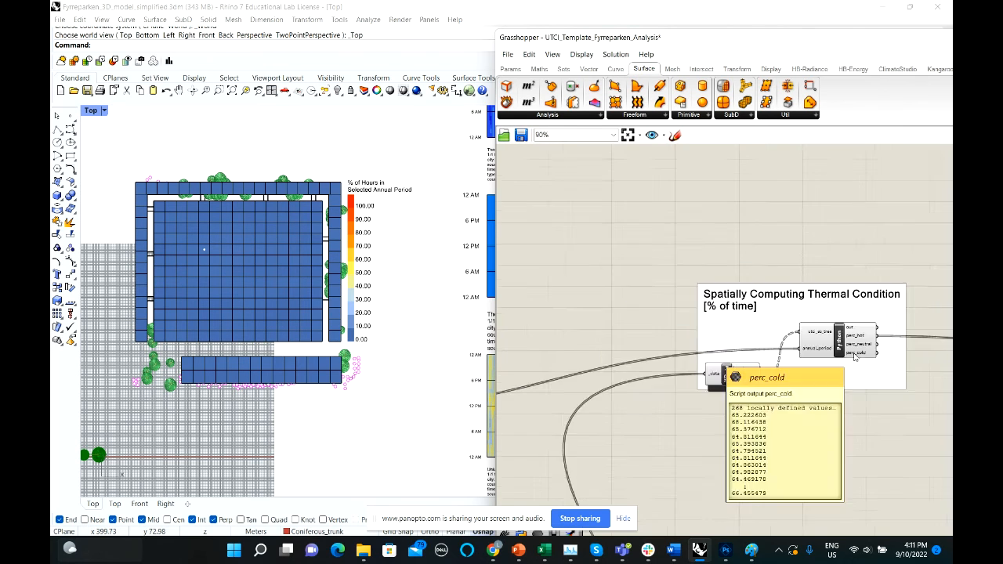
scroll(683, 338, "up", 3)
right_click_drag(683, 338, 645, 314)
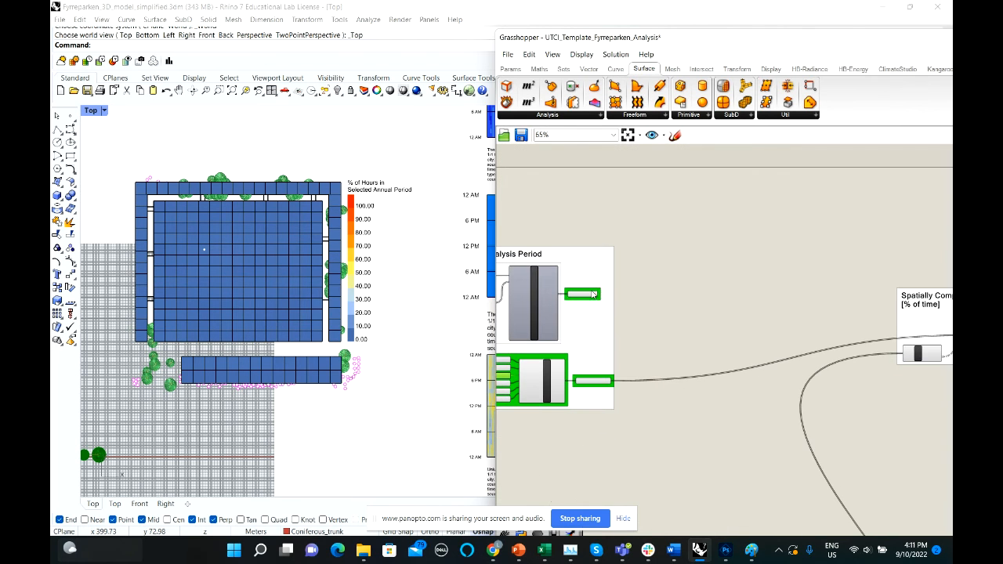
Connect the SUN IS UP parameter to the Python component's annual_period input in place of the Custom period
left_click_drag(601, 294, 848, 315)
scroll(680, 280, "down", 4)
scroll(805, 299, "up", 3)
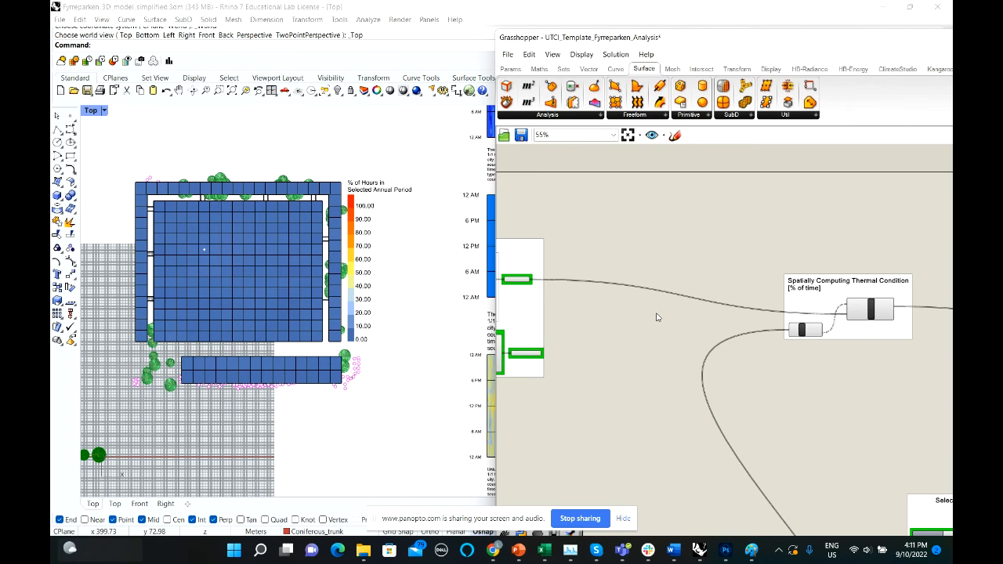
scroll(706, 317, "down", 1)
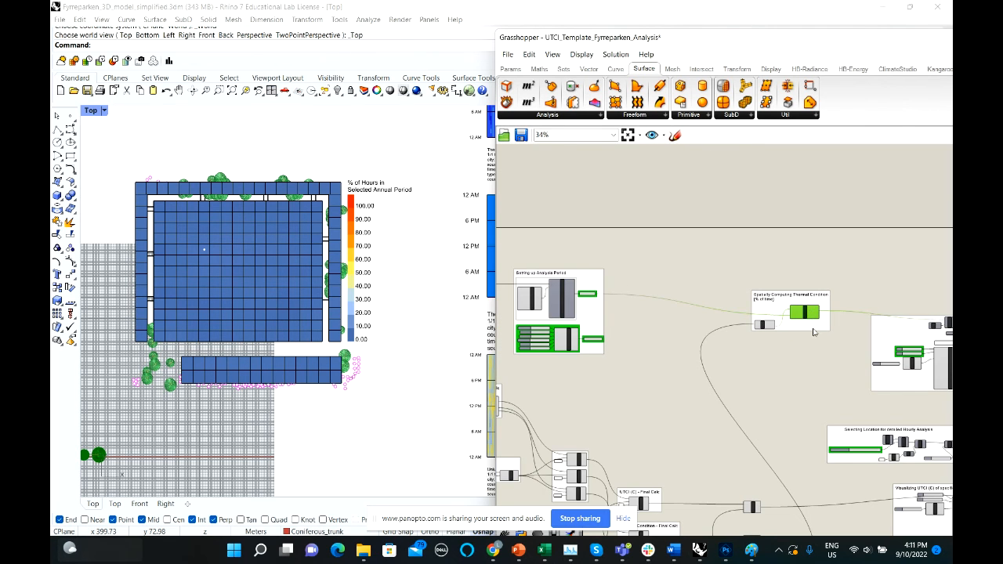
scroll(784, 316, "down", 1)
right_click_drag(784, 316, 729, 281)
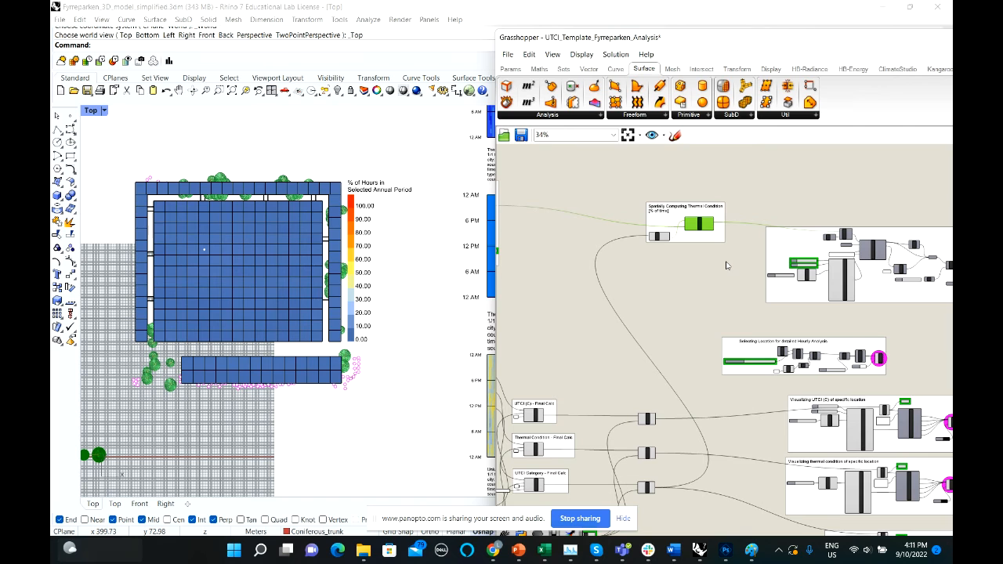
left_click(726, 265)
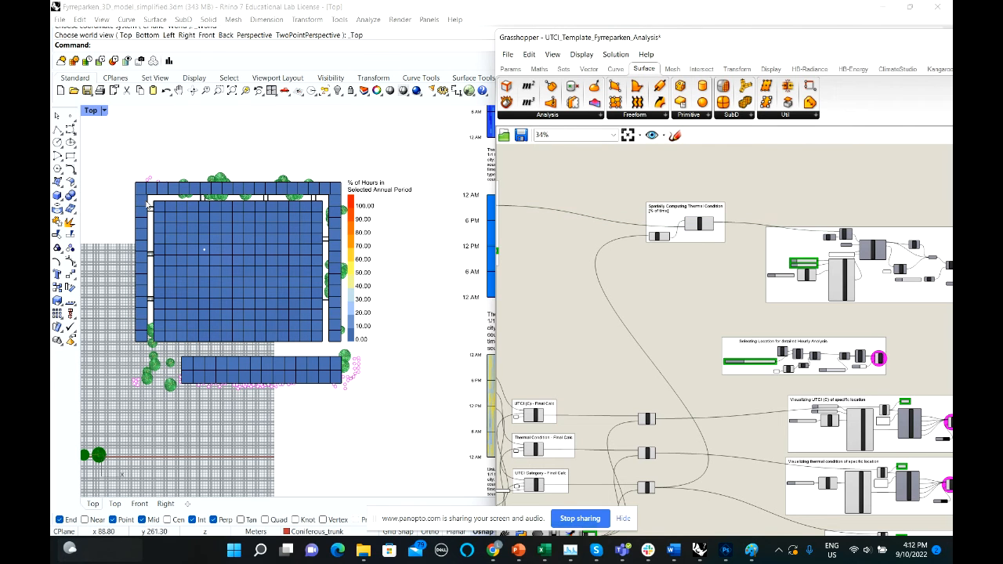
Connect the Python component's perc_neutral output to the Partition component in the spatial visualization group, replacing perc_hot
right_click_drag(912, 273, 737, 270)
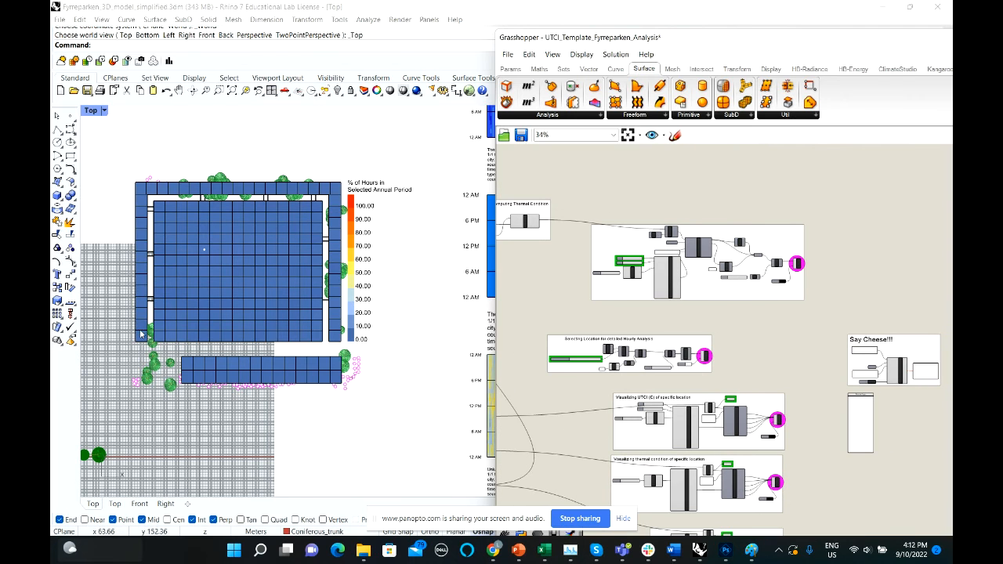
scroll(777, 209, "up", 2)
scroll(692, 271, "up", 3)
scroll(631, 279, "down", 3)
right_click_drag(557, 271, 752, 270)
scroll(639, 247, "up", 4)
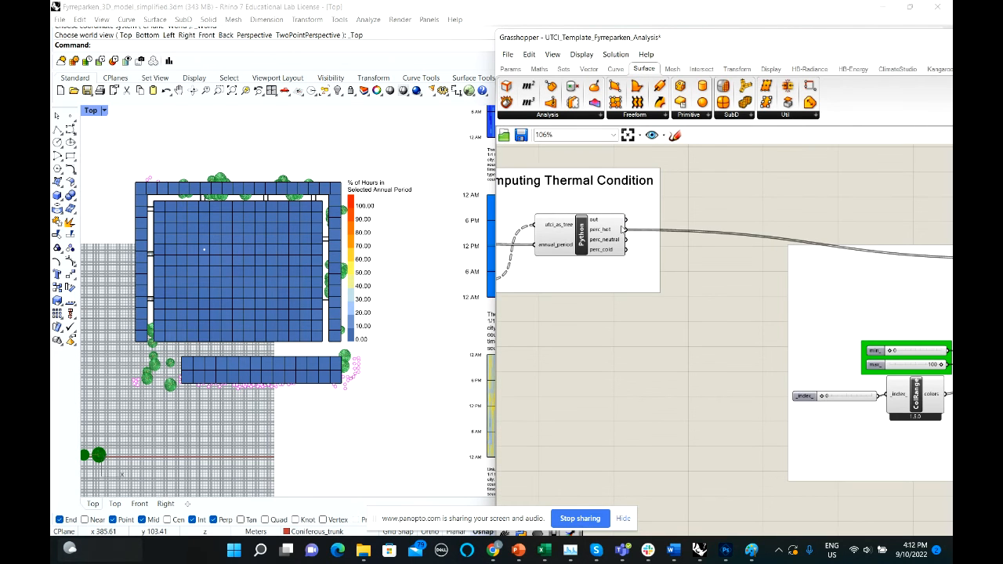
right_click_drag(642, 246, 600, 241)
scroll(592, 247, "down", 1)
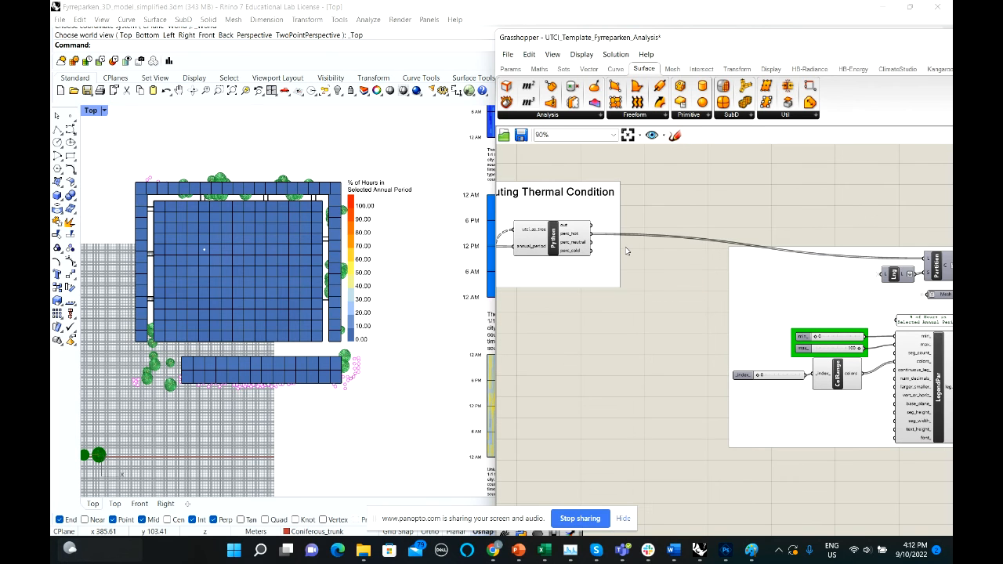
right_click_drag(656, 289, 637, 280)
left_click_drag(575, 244, 907, 256)
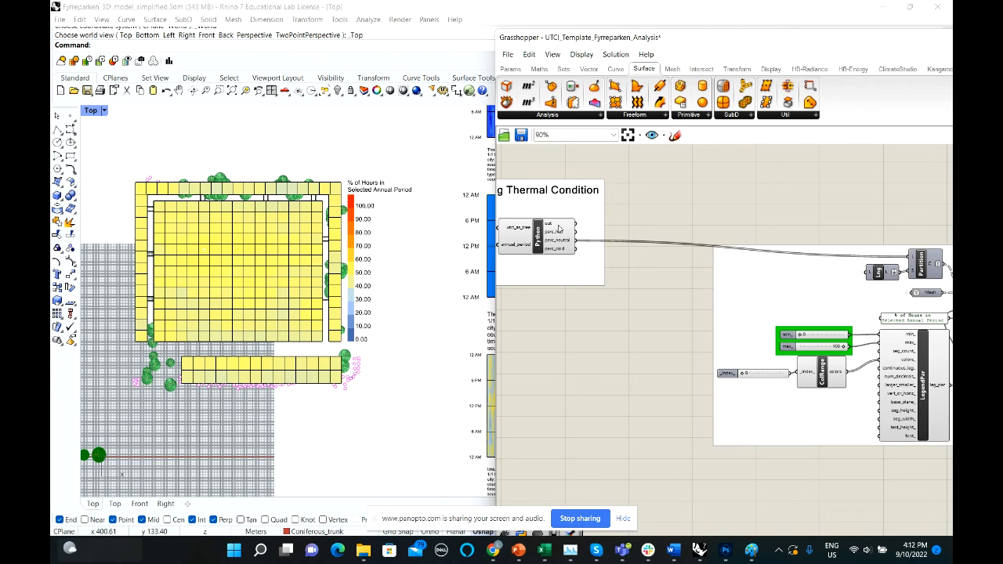
Compare the cold and neutral maps by alternating the Partition input between perc_cold and perc_neutral, ending on perc_neutral
left_click_drag(576, 249, 913, 260)
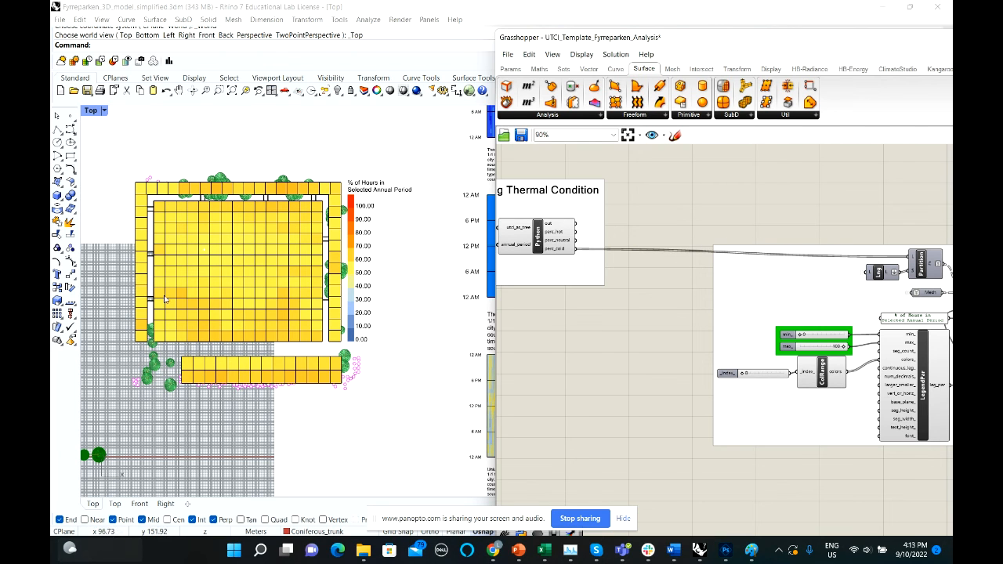
left_click_drag(577, 240, 908, 258)
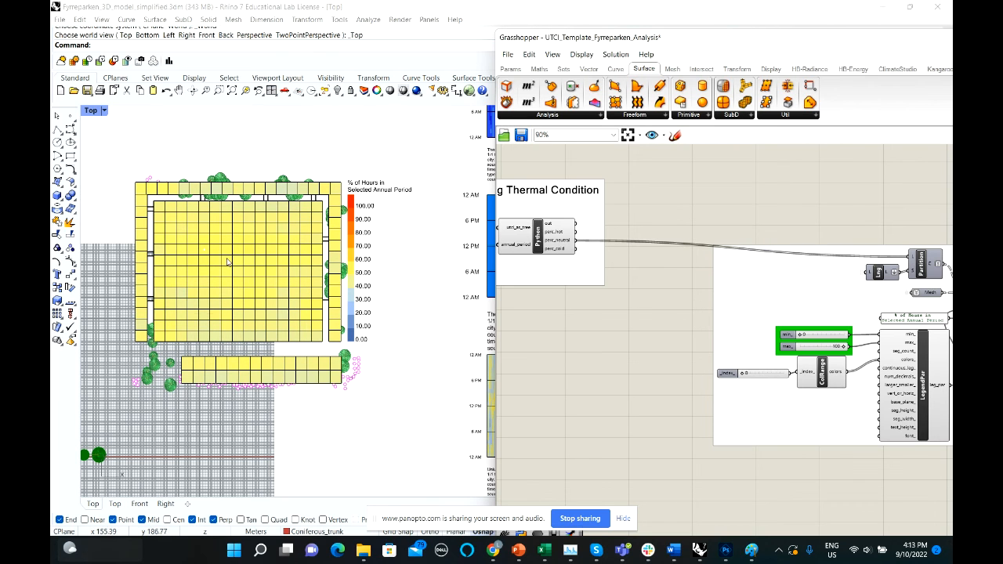
left_click_drag(576, 248, 909, 256)
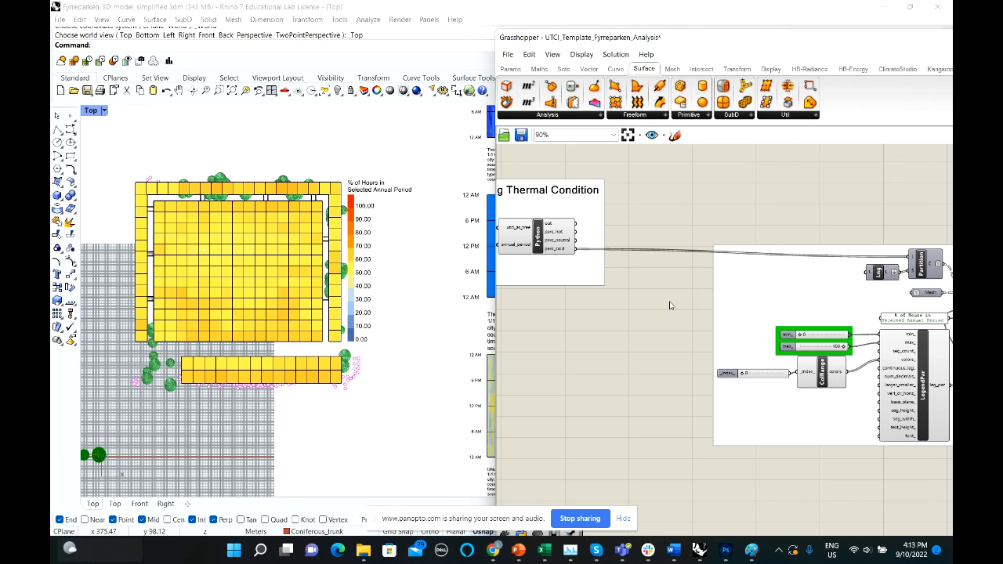
left_click_drag(575, 240, 913, 264)
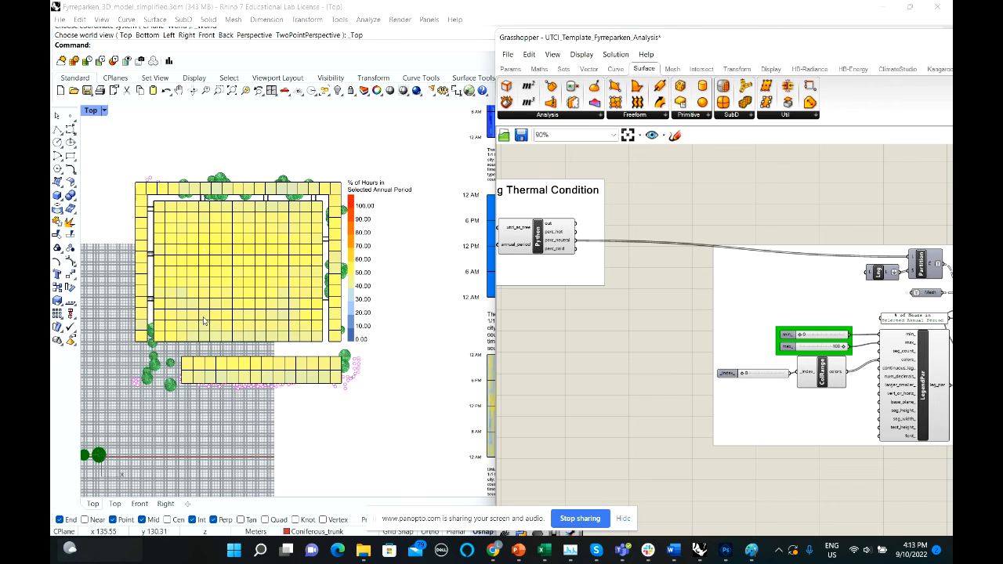
Examine the annual hourly charts beside the model and the Apply Period group's start and end sliders
scroll(254, 319, "down", 4)
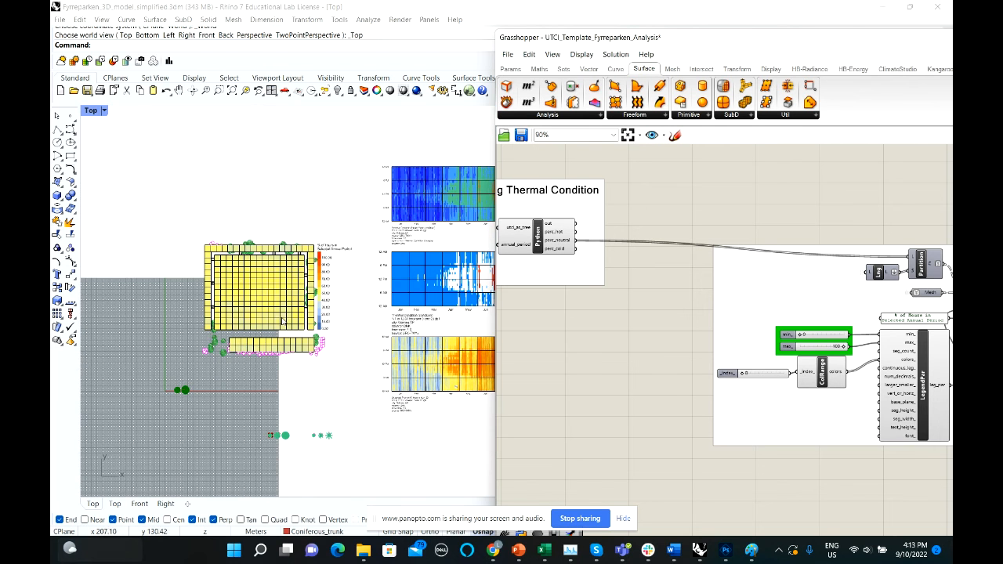
right_click_drag(332, 324, 241, 302)
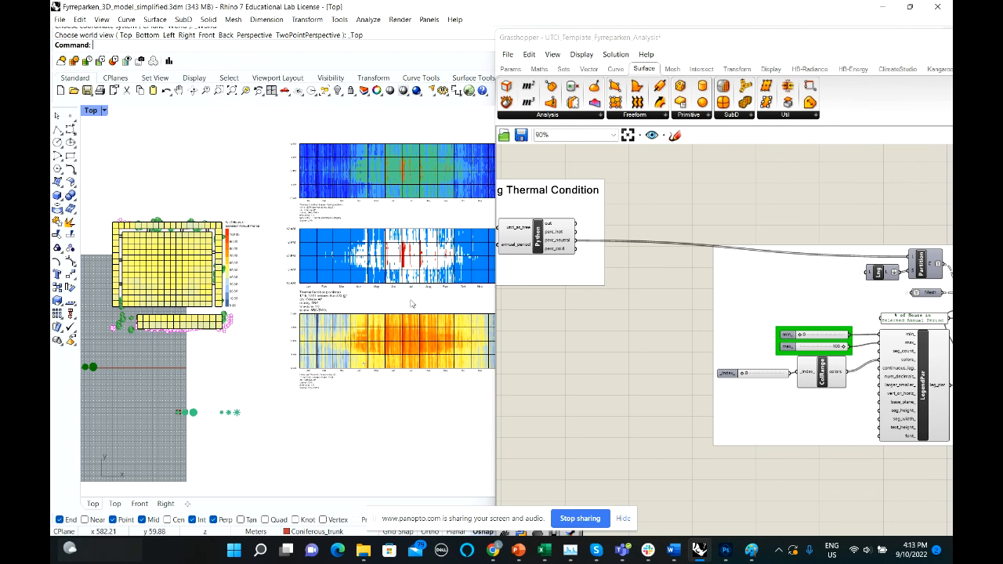
left_click(670, 372)
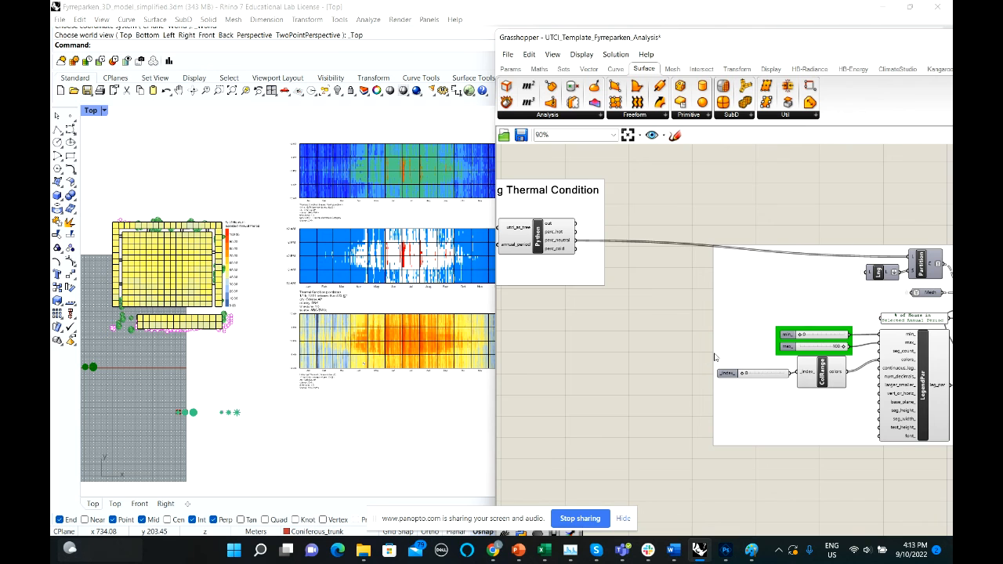
scroll(714, 358, "down", 8)
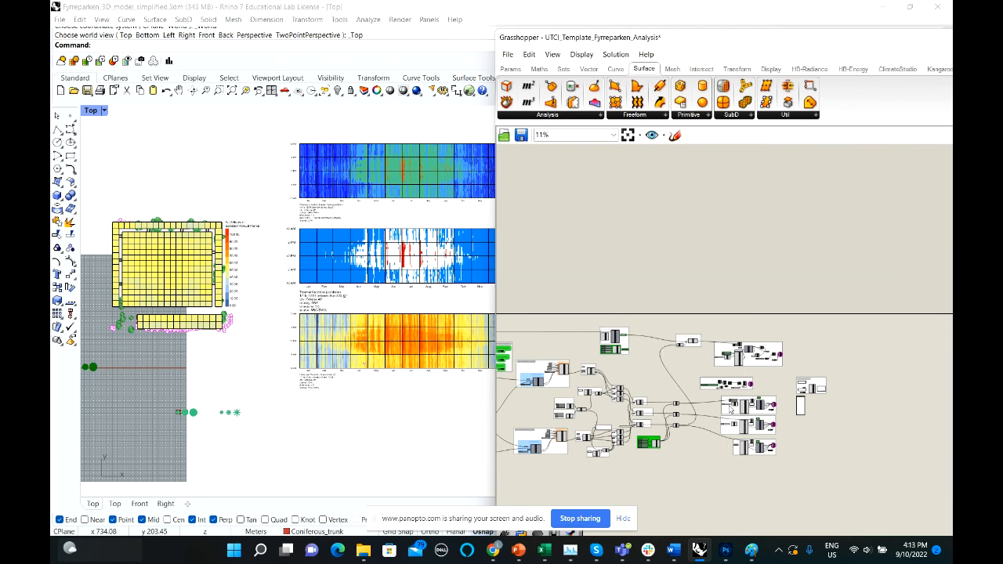
right_click_drag(725, 445, 732, 398)
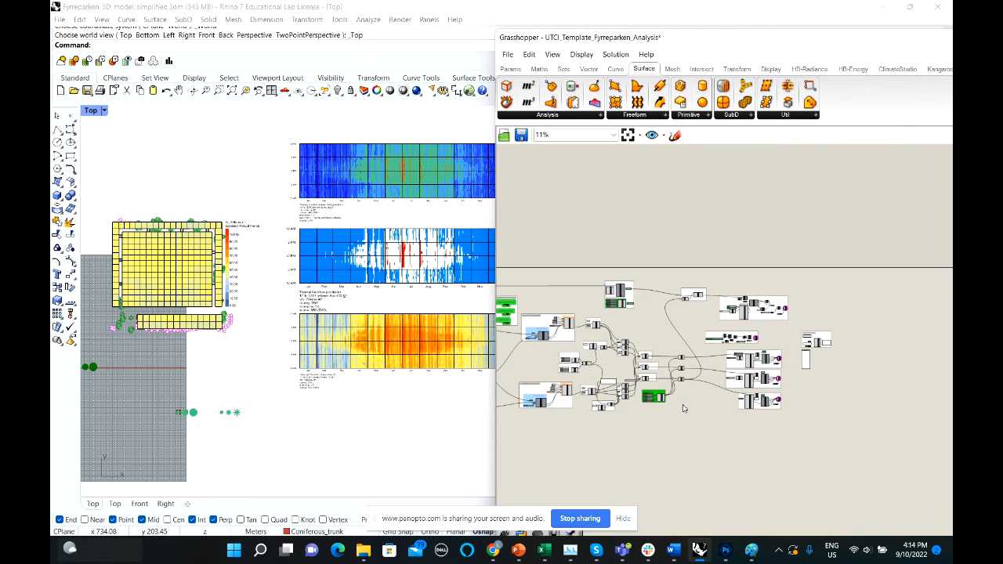
scroll(683, 408, "up", 5)
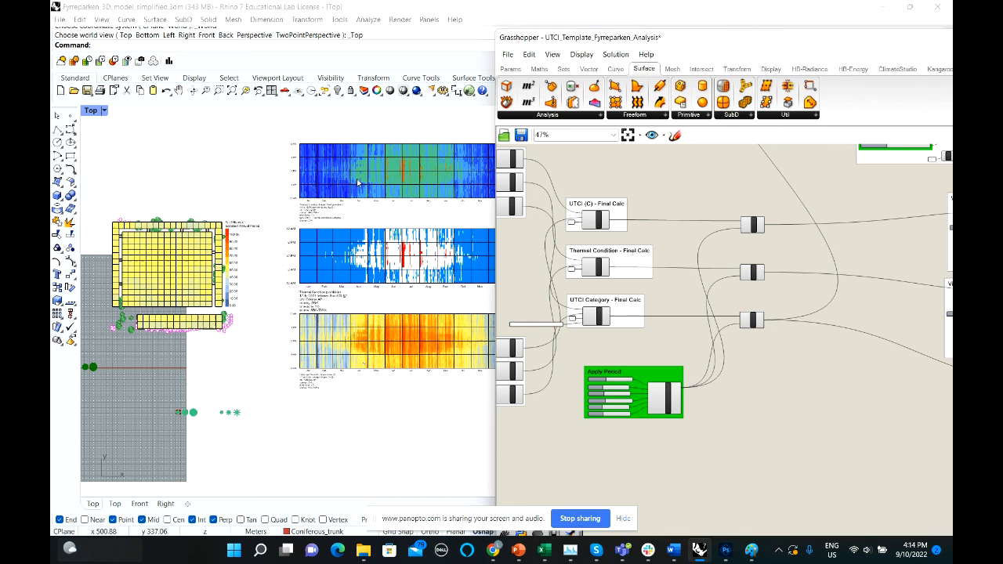
right_click_drag(452, 180, 430, 173)
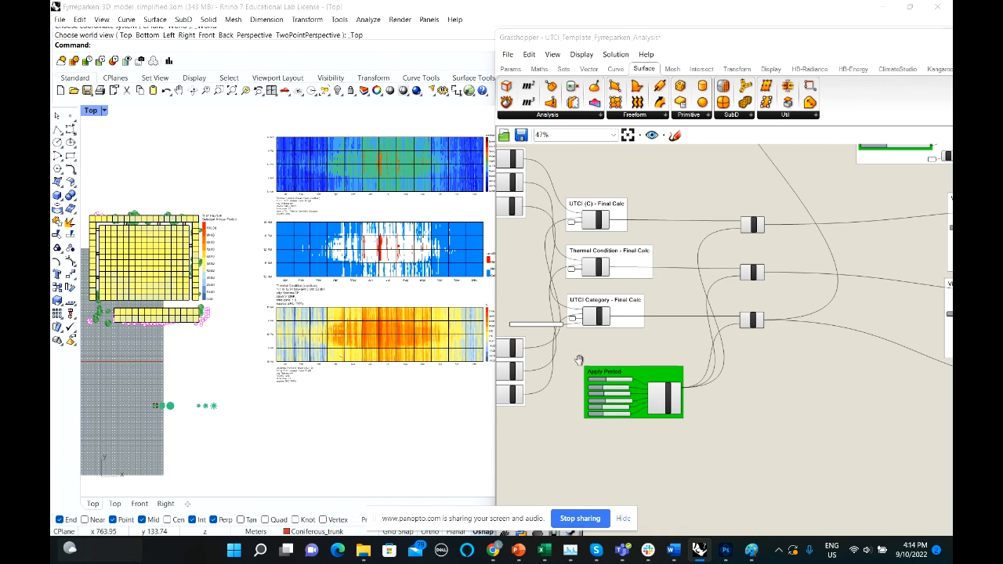
right_click_drag(572, 363, 664, 352)
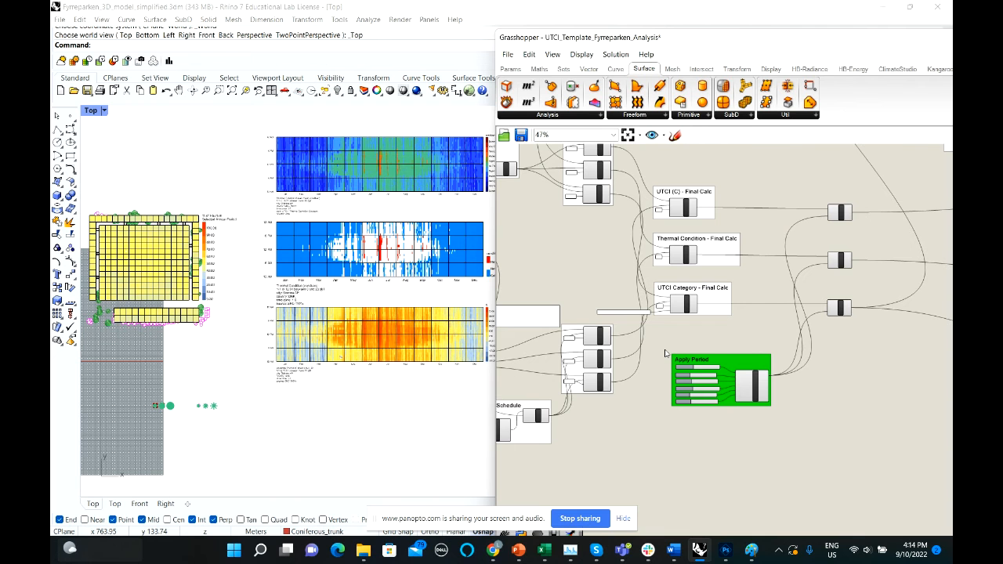
scroll(704, 382, "up", 5)
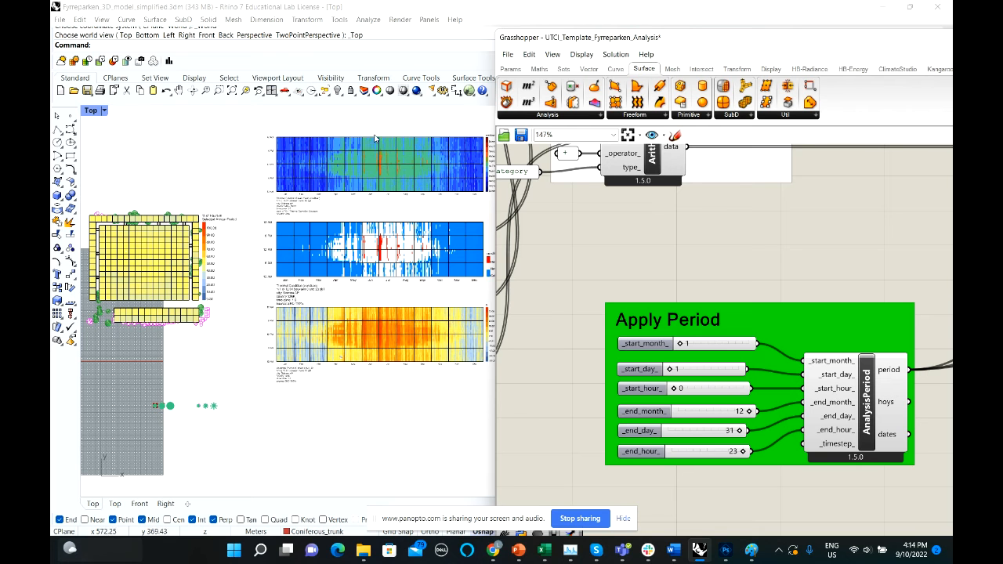
Examine the summer months of the first annual chart up close for hot periods around June and July
scroll(382, 166, "up", 3)
scroll(382, 166, "up", 5)
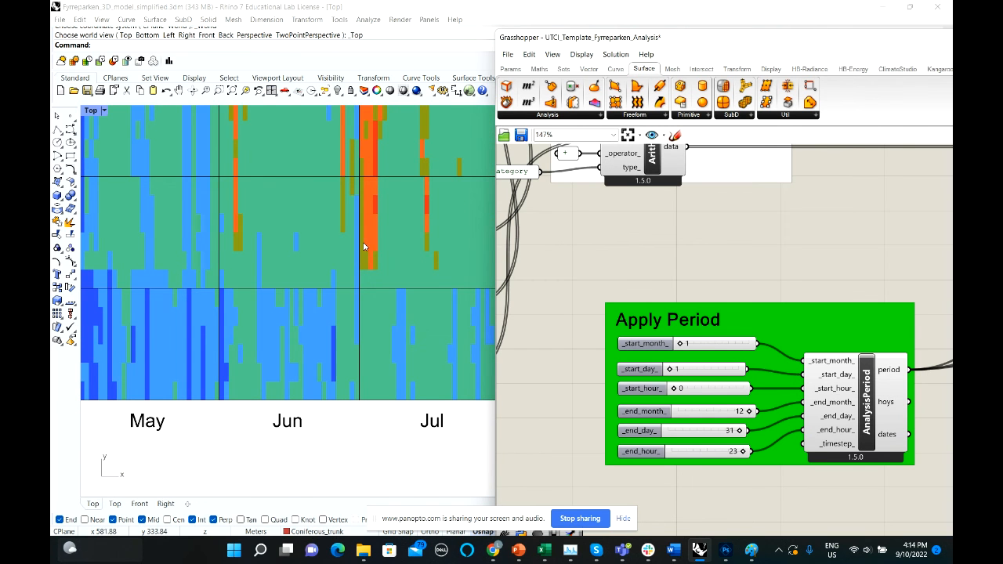
scroll(365, 242, "down", 8)
scroll(648, 344, "up", 2)
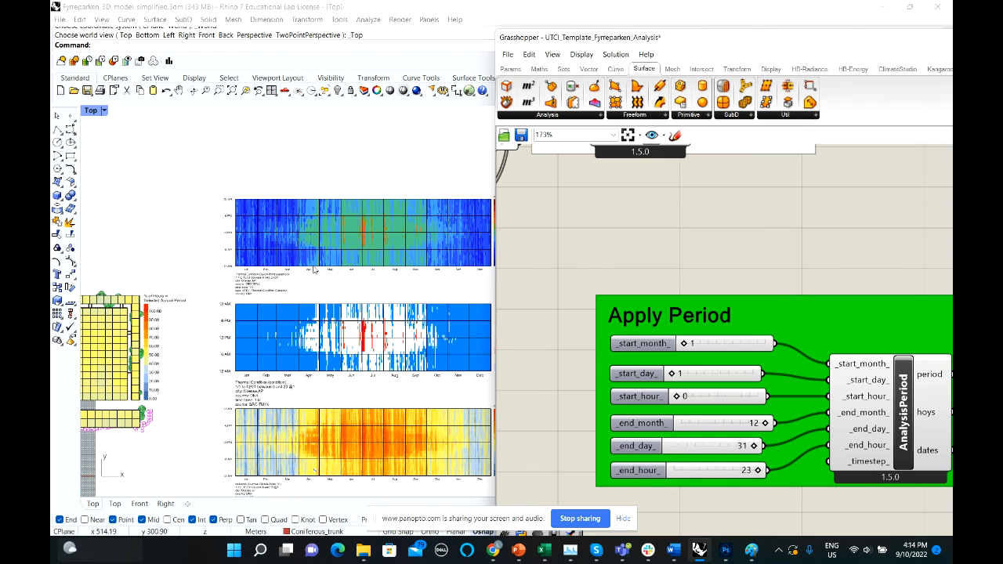
scroll(361, 255, "up", 5)
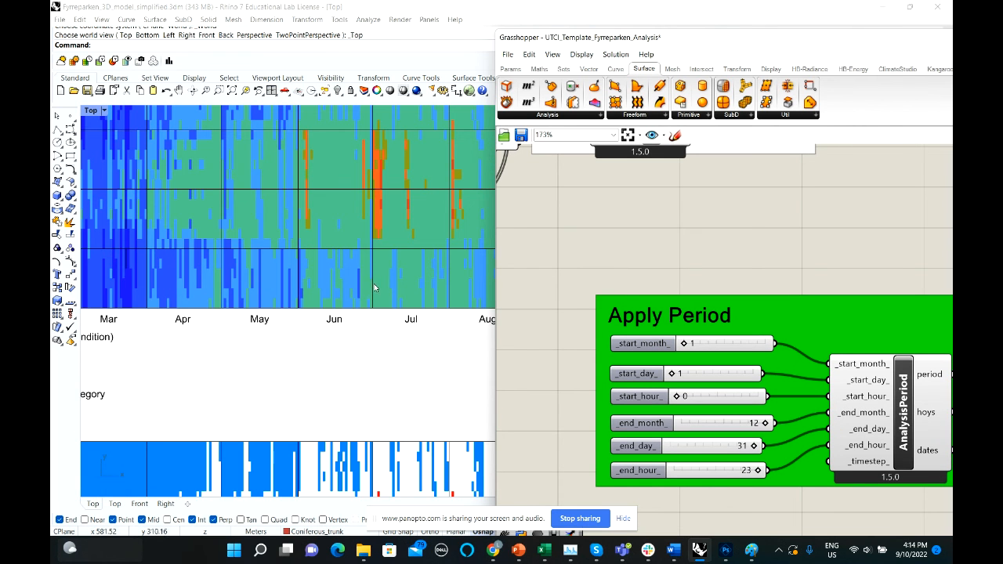
Set both the start month and the end month in the Apply Period group to 7
double_click(703, 343)
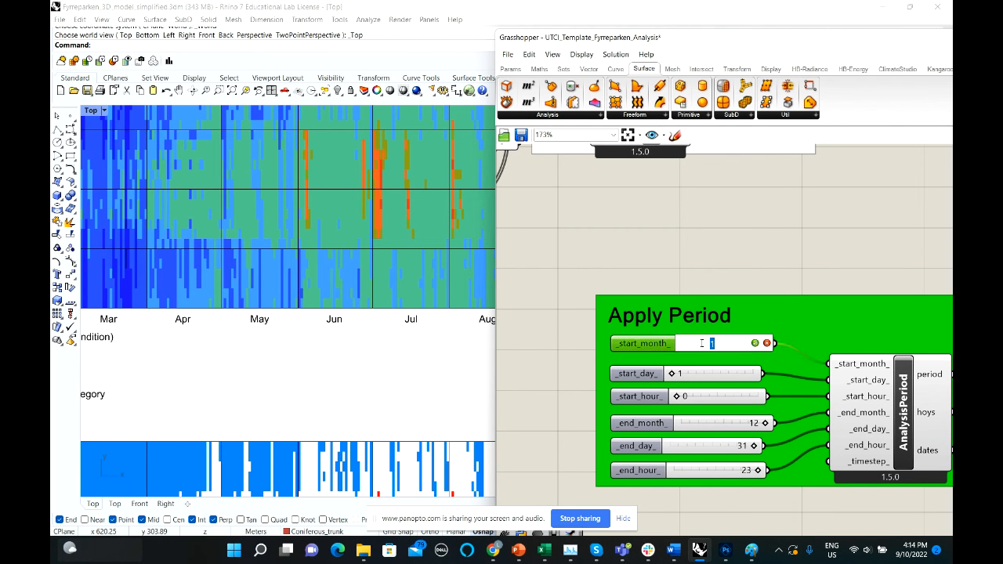
type("7")
left_click(755, 343)
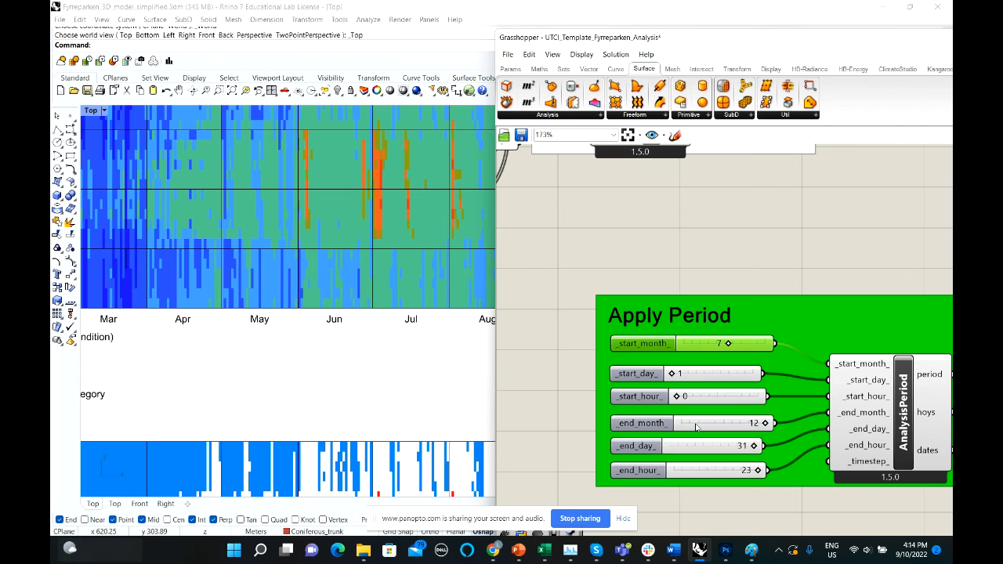
scroll(697, 426, "down", 1)
double_click(706, 416)
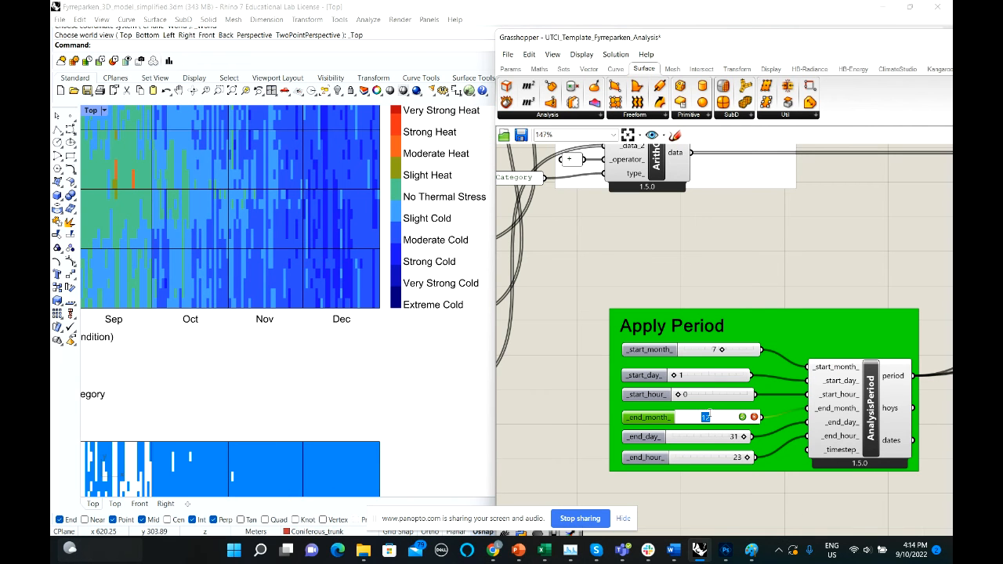
type("7")
key("Return")
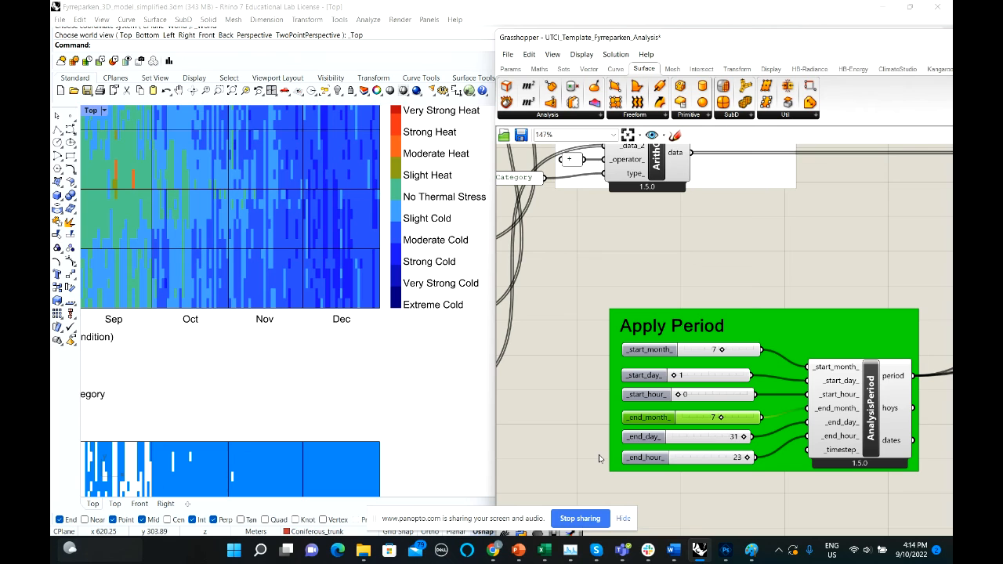
Set the Apply Period end day to 10 and inspect the shortened July thermal condition chart
double_click(695, 437)
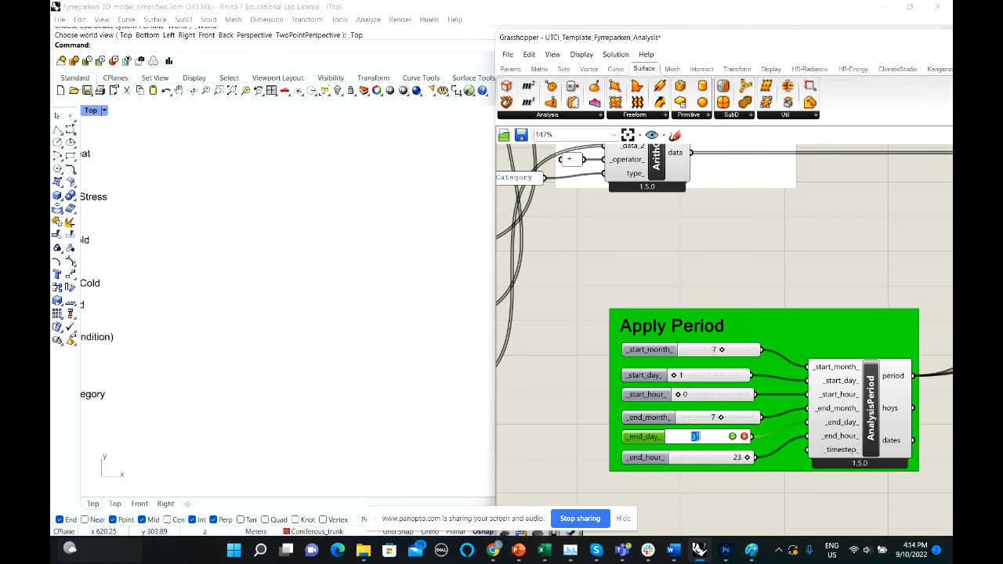
type("10")
key("Return")
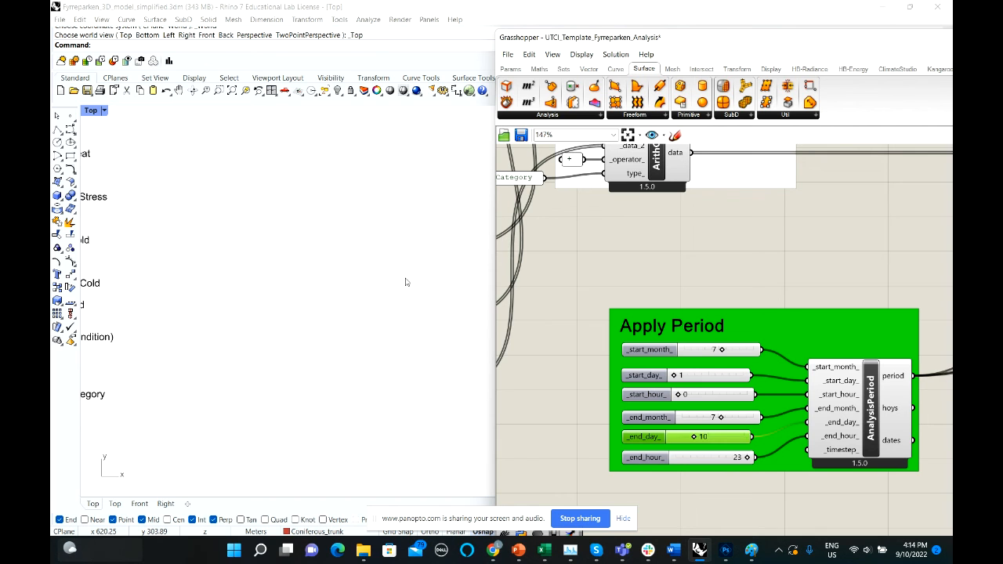
scroll(396, 277, "down", 2)
left_click(395, 276)
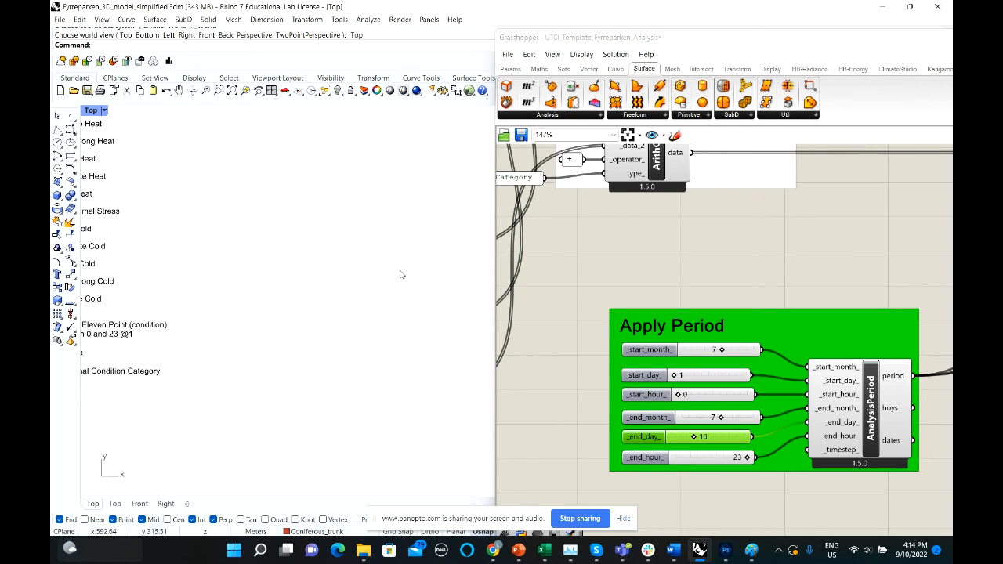
scroll(405, 251, "down", 8)
scroll(196, 220, "up", 10)
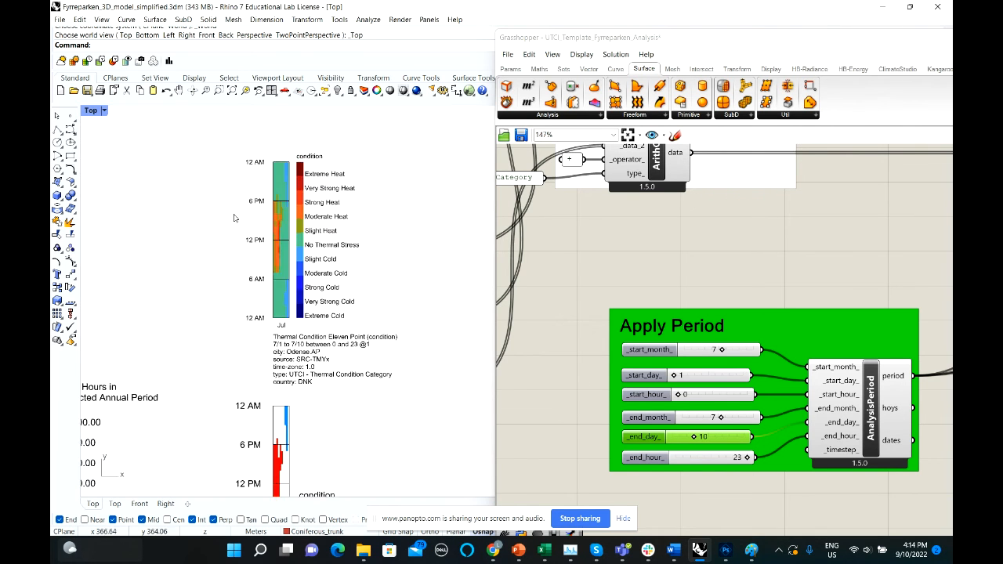
scroll(290, 247, "up", 4)
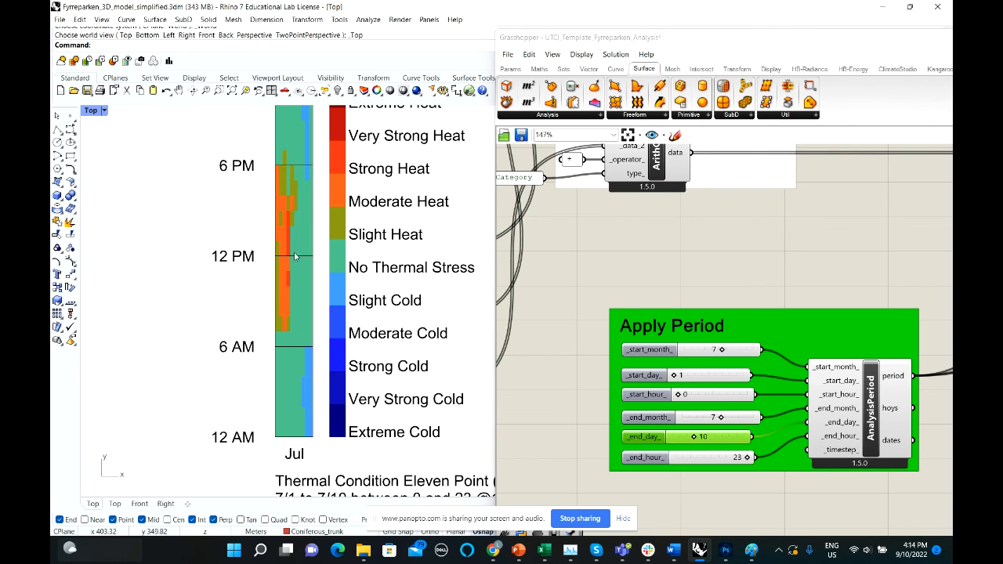
Set the end day in the Apply Period group to 4
double_click(707, 437)
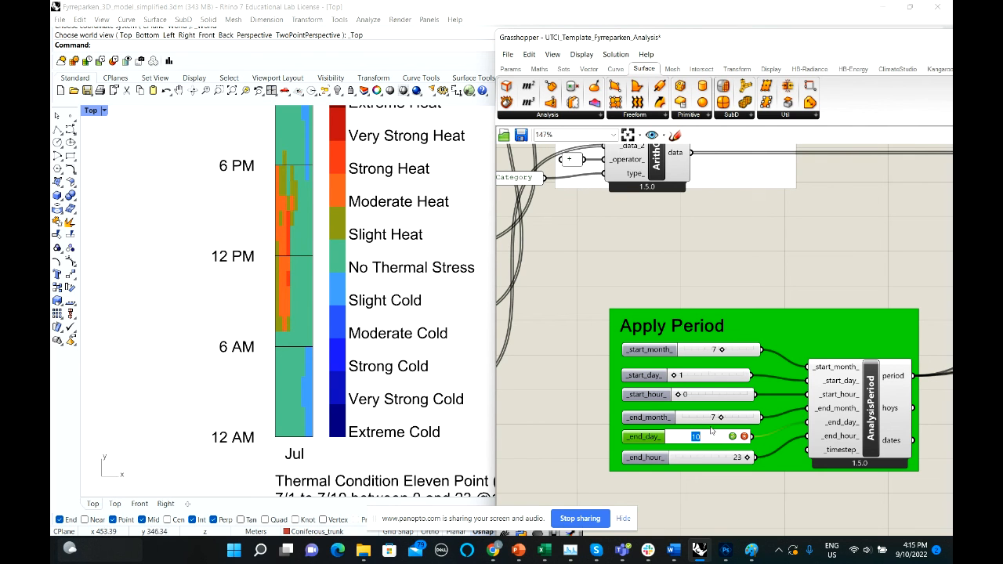
type("4")
key("Return")
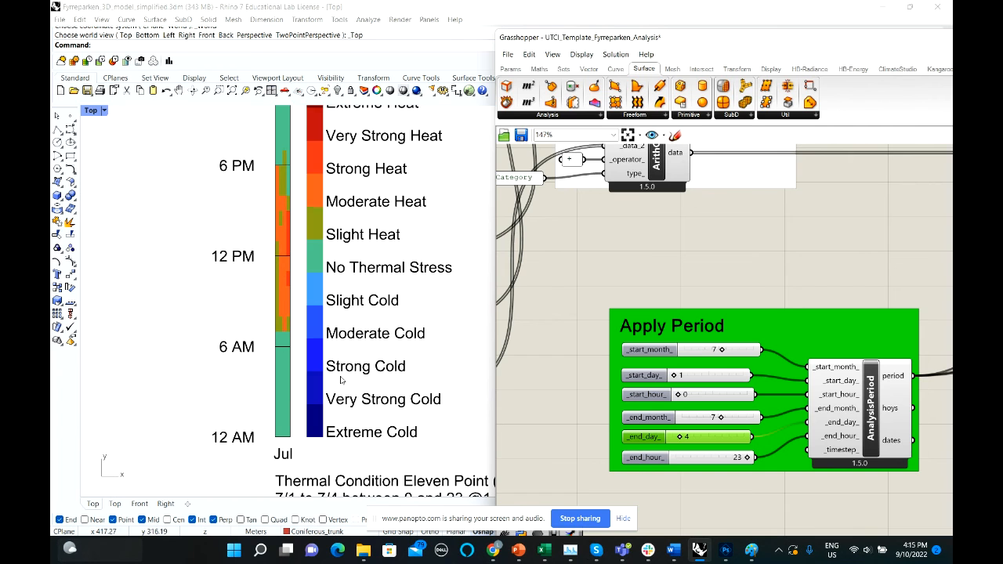
Examine the July charts for the new period alongside the spatial percentage map and the component groups that feed them
scroll(341, 380, "down", 5)
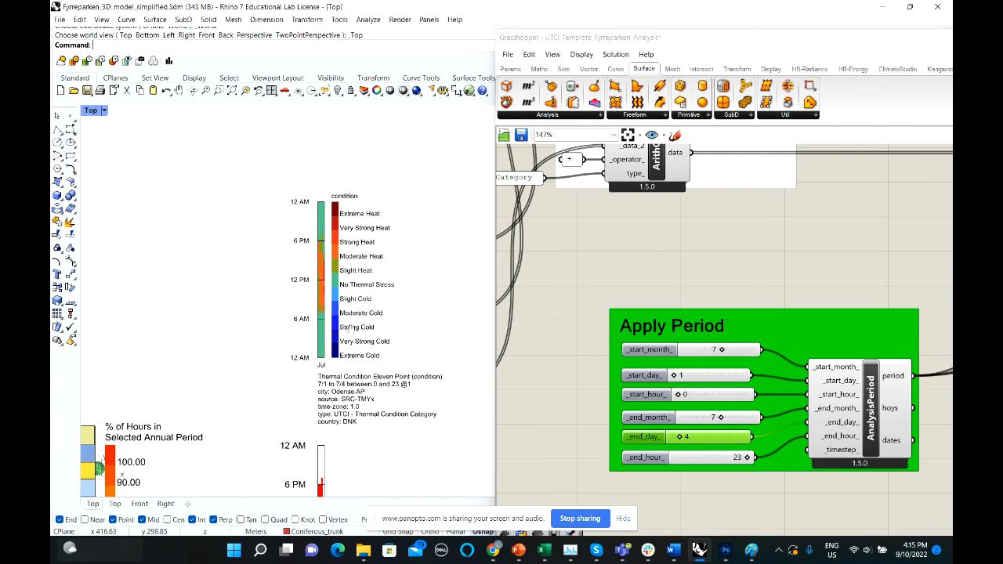
scroll(352, 239, "up", 5)
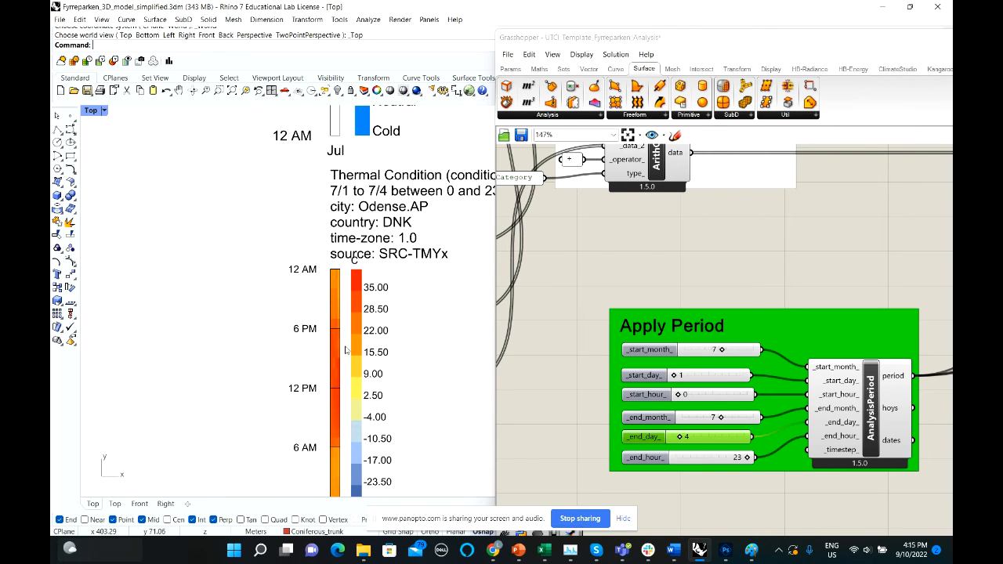
scroll(371, 332, "down", 5)
scroll(318, 217, "down", 4)
right_click_drag(188, 281, 240, 276)
scroll(238, 275, "up", 4)
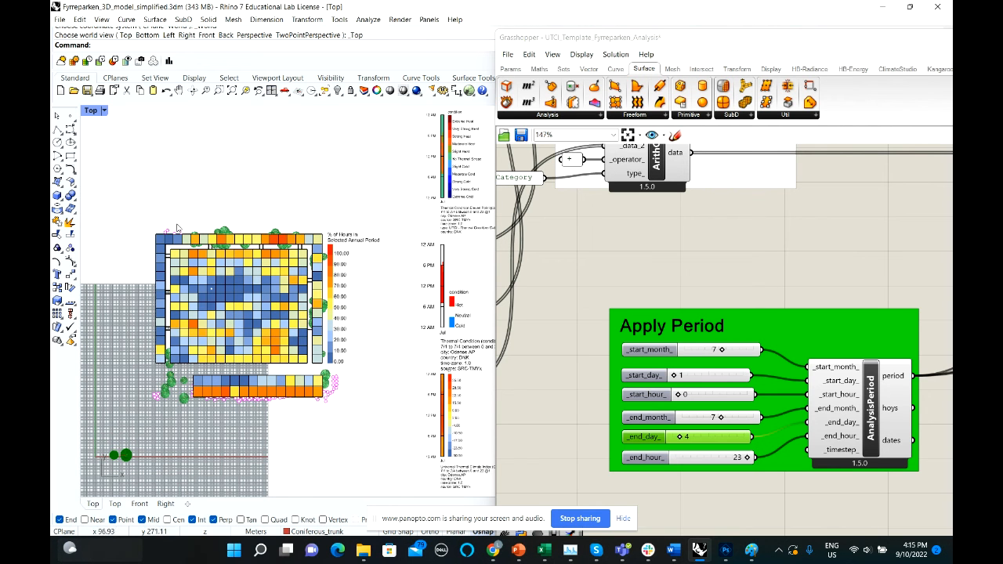
scroll(681, 321, "down", 3)
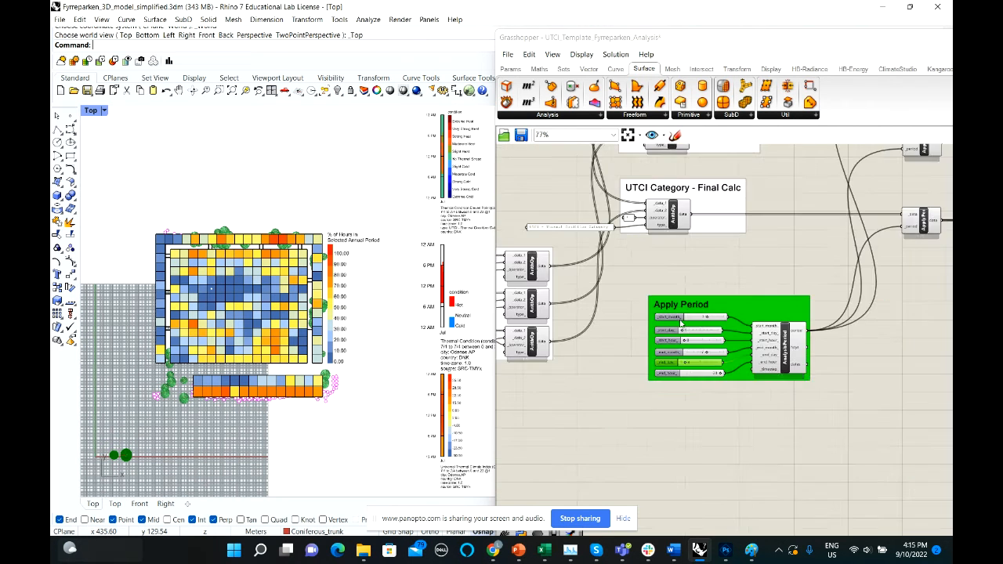
scroll(681, 322, "down", 5)
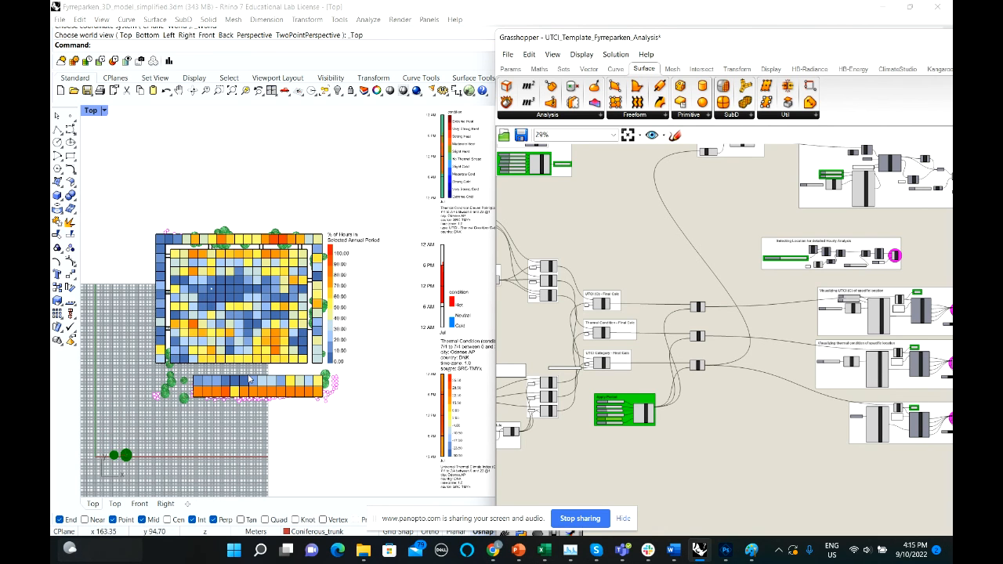
right_click_drag(360, 244, 335, 235)
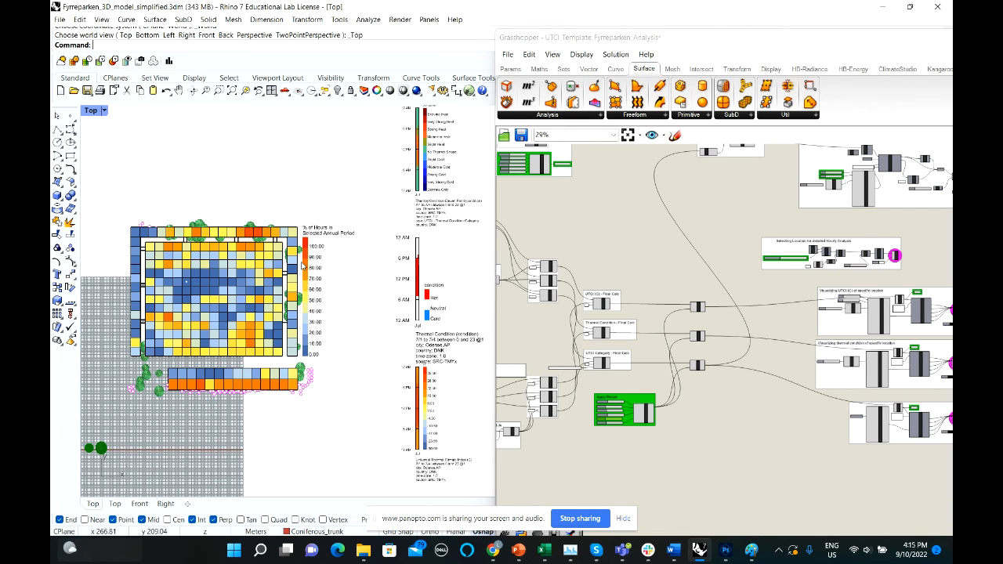
right_click_drag(389, 331, 246, 349)
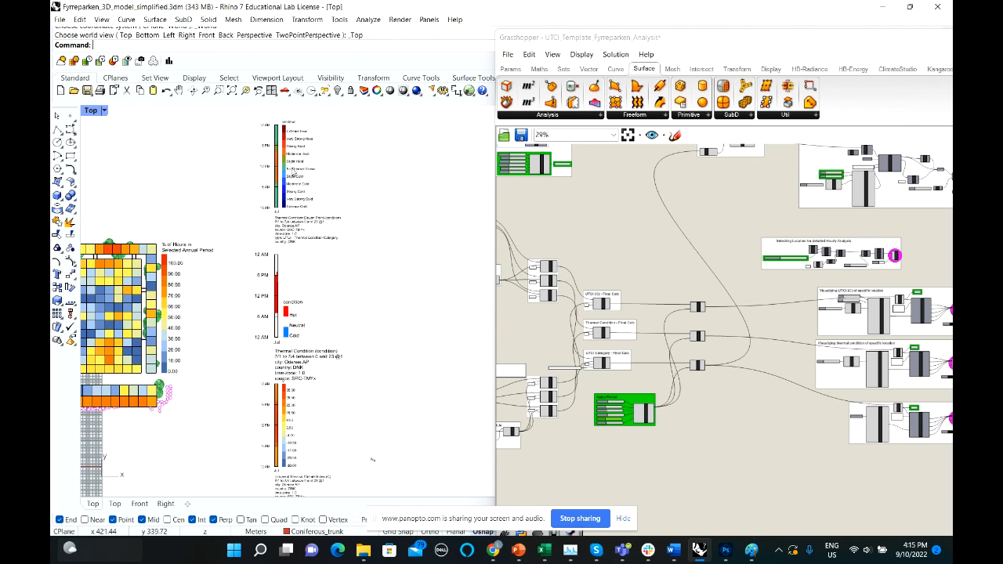
scroll(282, 157, "up", 5)
right_click_drag(392, 242, 377, 264)
Move the Data to Copy panel next to the Visualizing UTCI (C) of specific location group
right_click_drag(805, 349, 613, 345)
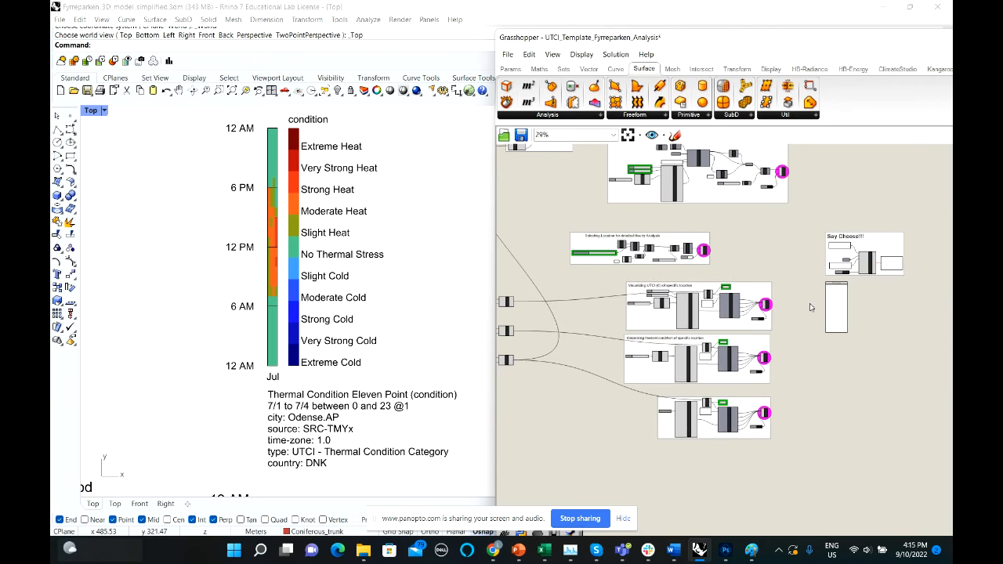
scroll(809, 303, "up", 5)
right_click_drag(810, 303, 726, 250)
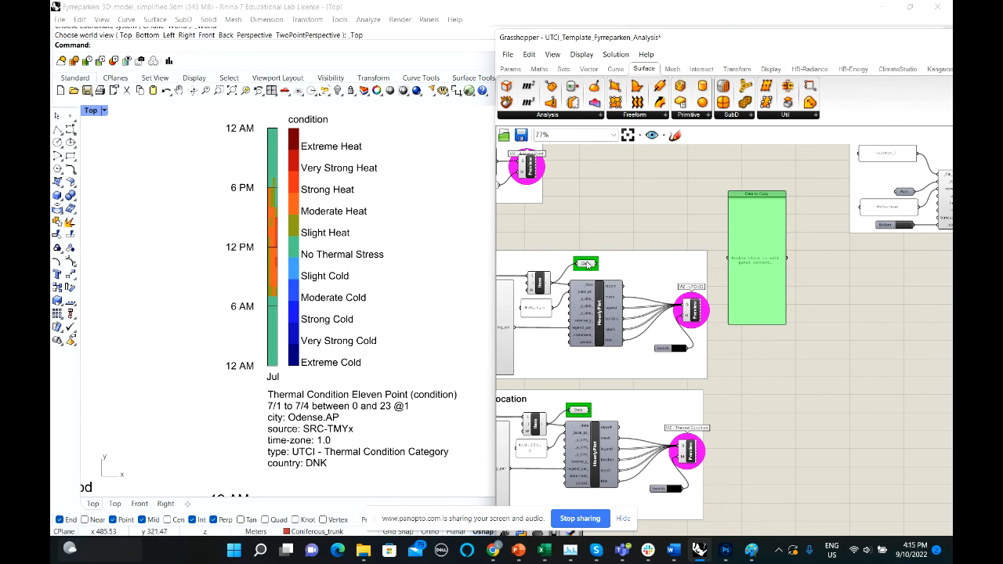
right_click_drag(584, 235, 739, 217)
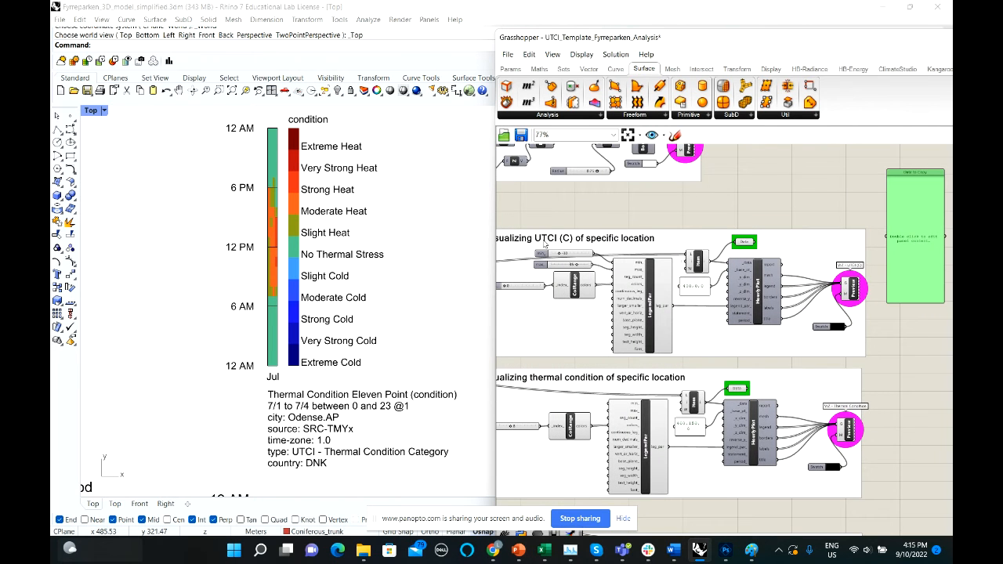
scroll(733, 303, "down", 3)
scroll(701, 361, "up", 2)
scroll(629, 250, "up", 1)
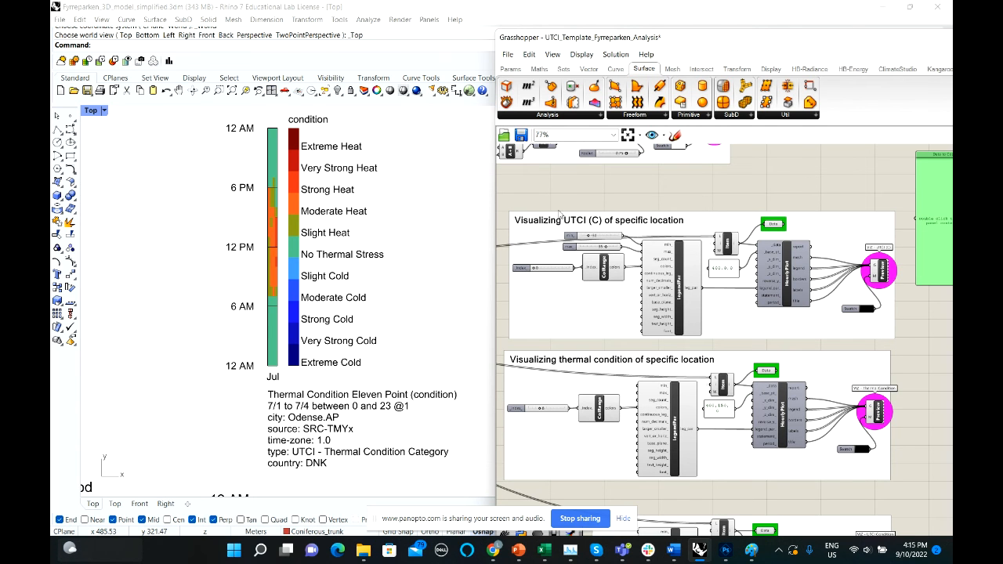
Connect the Data parameter of the UTCI (C) visualization group to the Data to Copy panel
left_click(750, 191)
right_click_drag(828, 200, 772, 202)
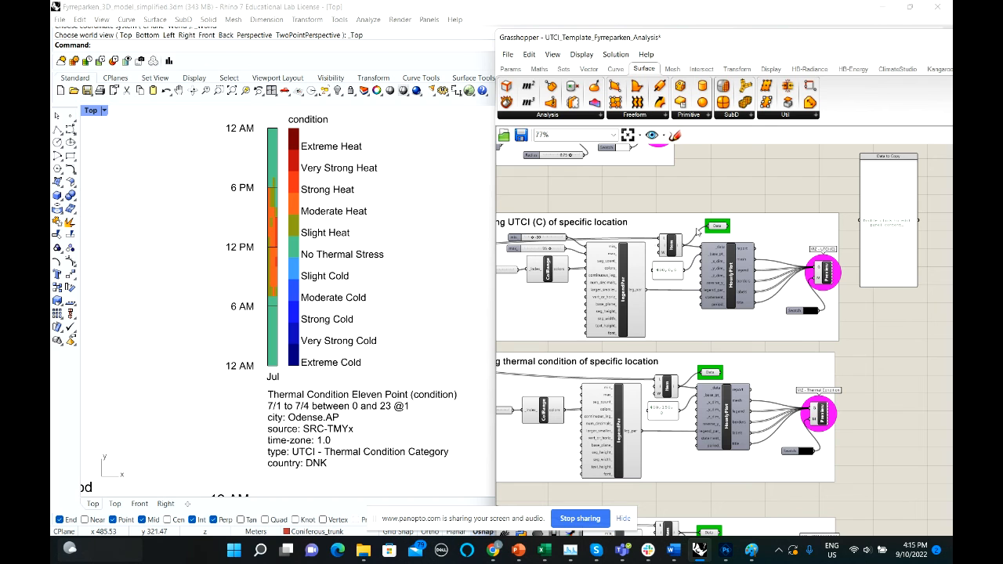
scroll(719, 228, "up", 2)
left_click_drag(734, 227, 911, 223)
right_click_drag(848, 201, 710, 243)
left_click(812, 241)
left_click_drag(812, 241, 812, 267)
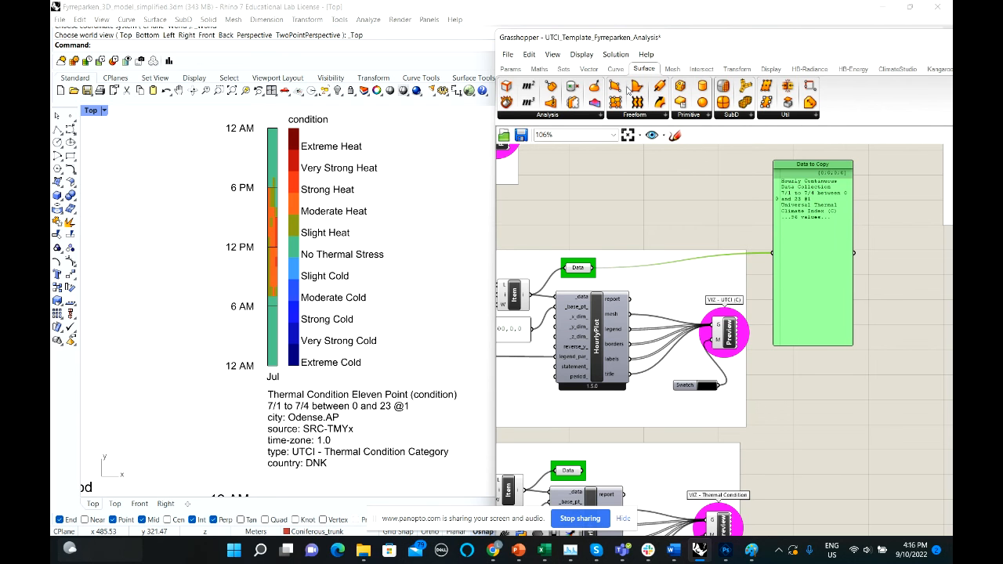
Insert Ladybug's XData component between the UTCI Data parameter and the Data to Copy panel, wiring its values output to the panel
left_click_drag(876, 39, 743, 37)
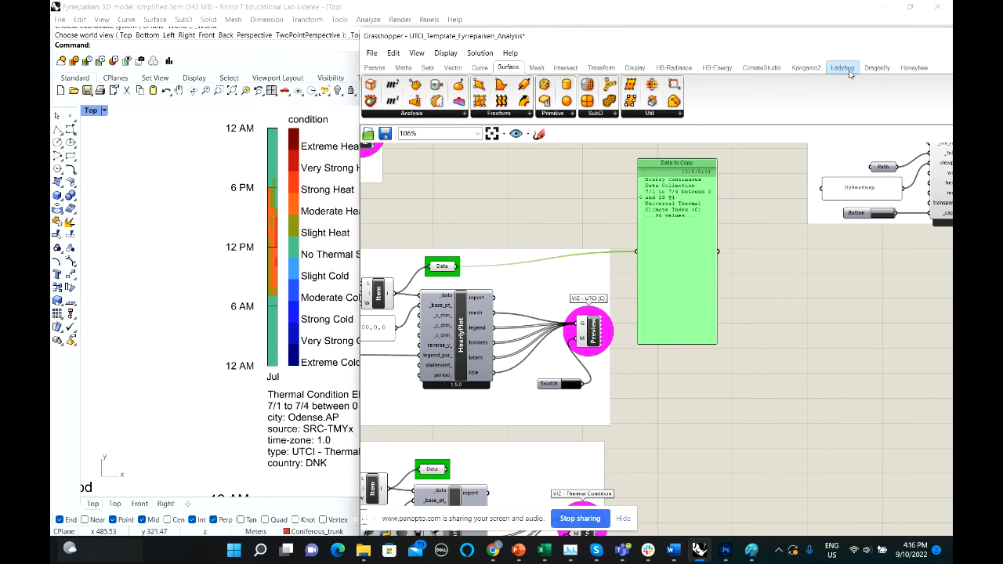
left_click(844, 69)
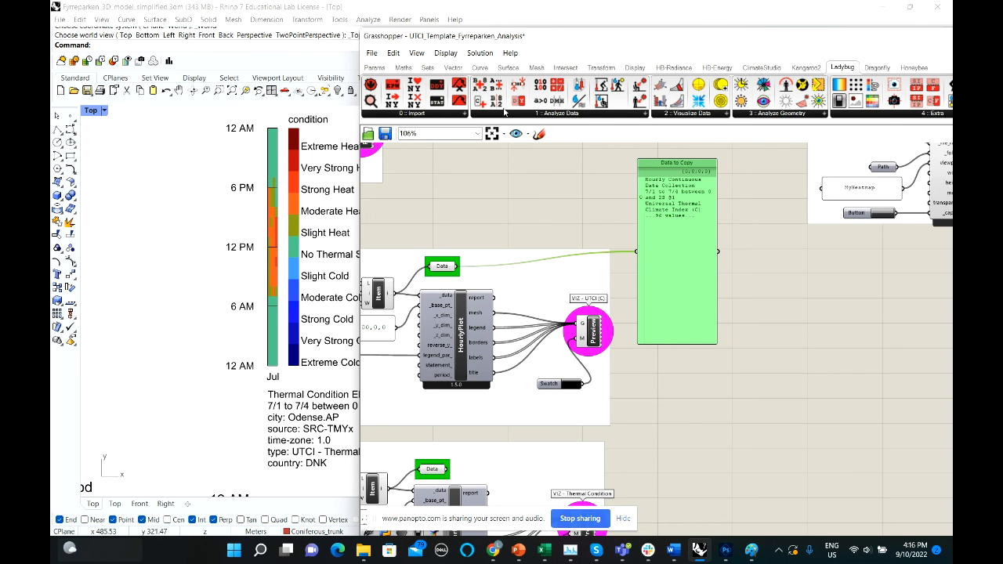
left_click_drag(495, 101, 576, 195)
left_click_drag(478, 257, 636, 251)
left_click_drag(581, 194, 609, 205)
left_click_drag(680, 217, 739, 214)
left_click_drag(608, 210, 658, 253)
Move the XData component and the Data to Copy panel down together and put them in one group
left_click(709, 251, "shift")
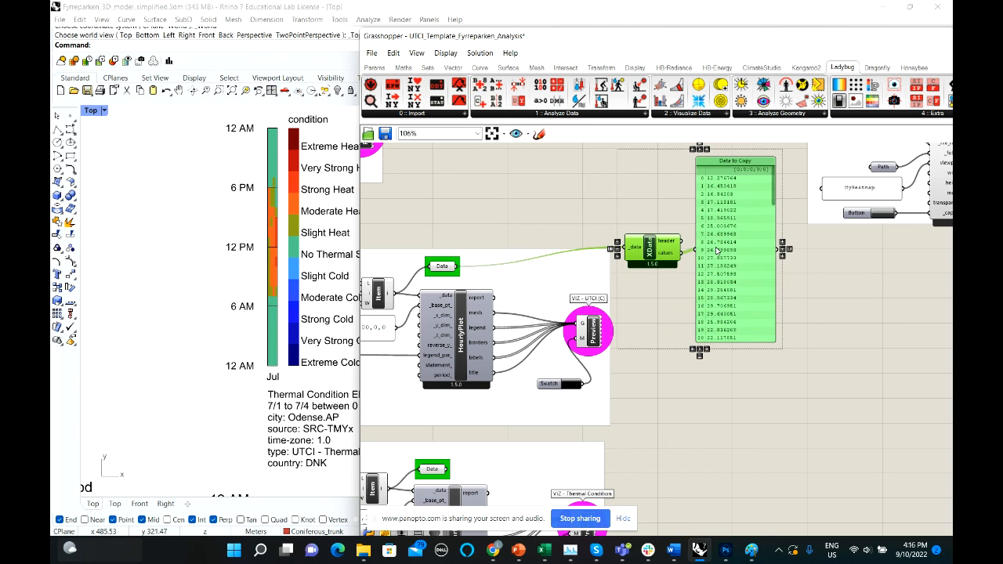
left_click_drag(716, 249, 744, 298)
left_click(708, 317)
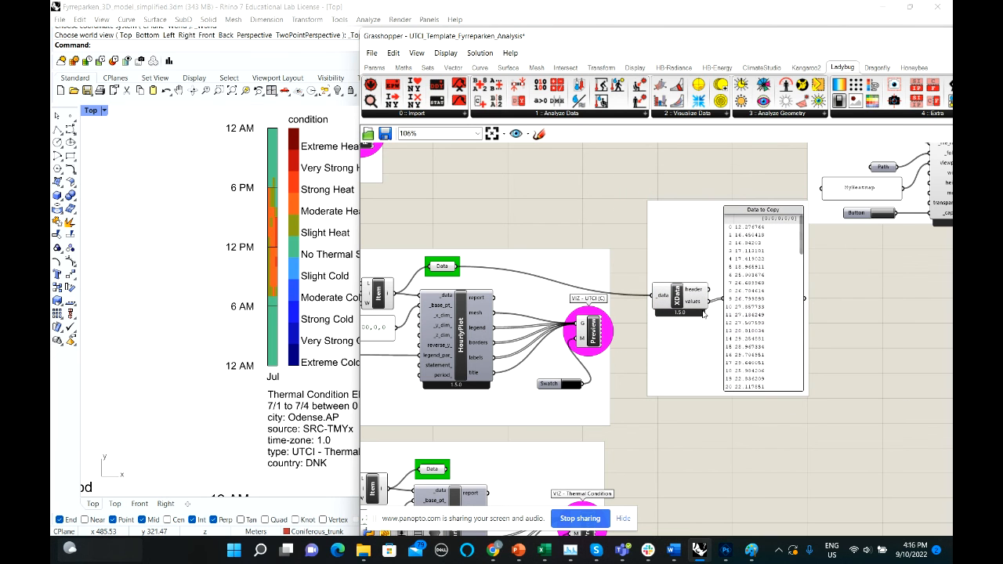
Check the hourly values down to the end of the Data to Copy panel and copy only its data
left_click_drag(802, 233, 802, 353)
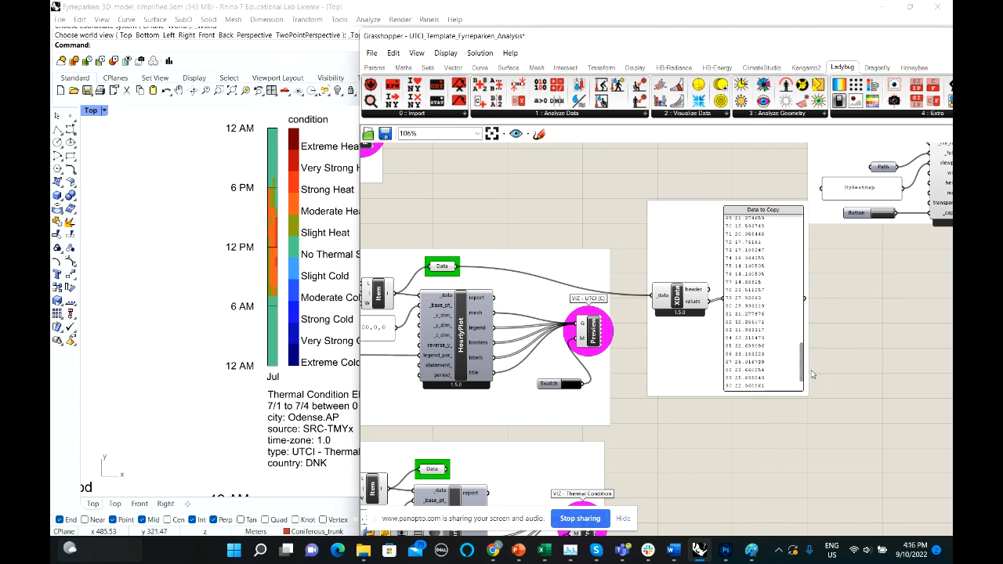
right_click(782, 348)
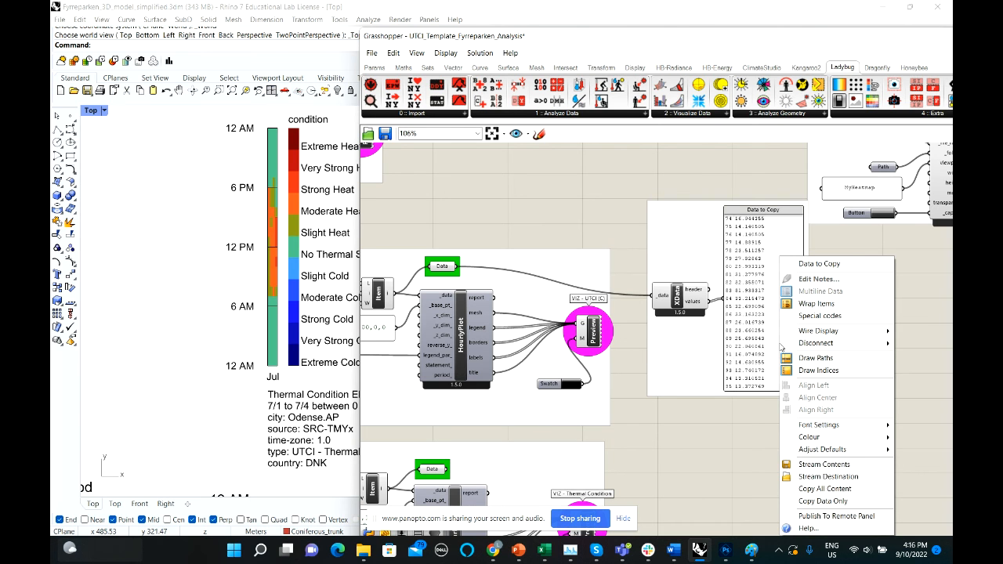
left_click(825, 503)
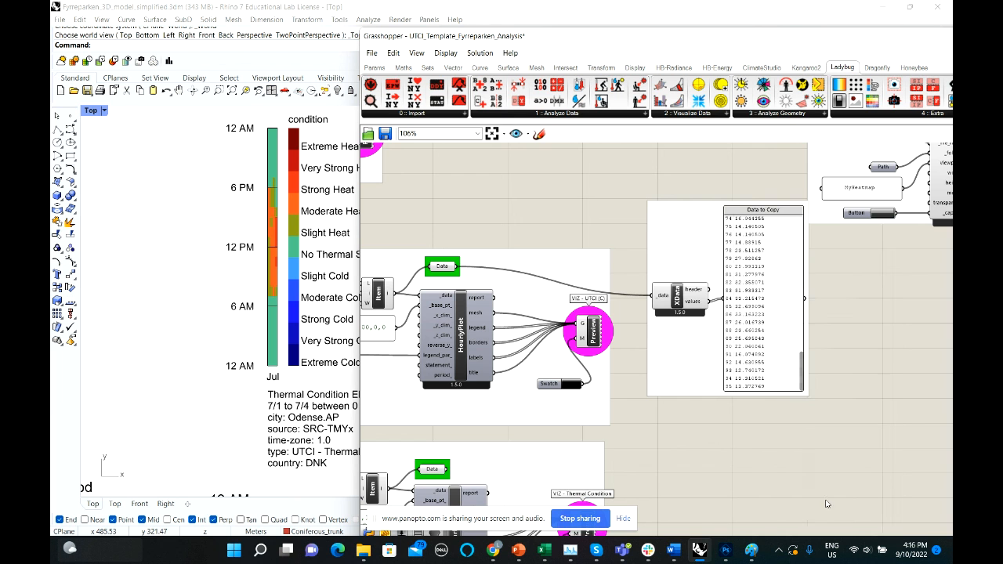
Switch to the open participants workbook in Excel, add a new sheet, paste the copied UTCI values from cell A1 and review the column
mouse_move(544, 550)
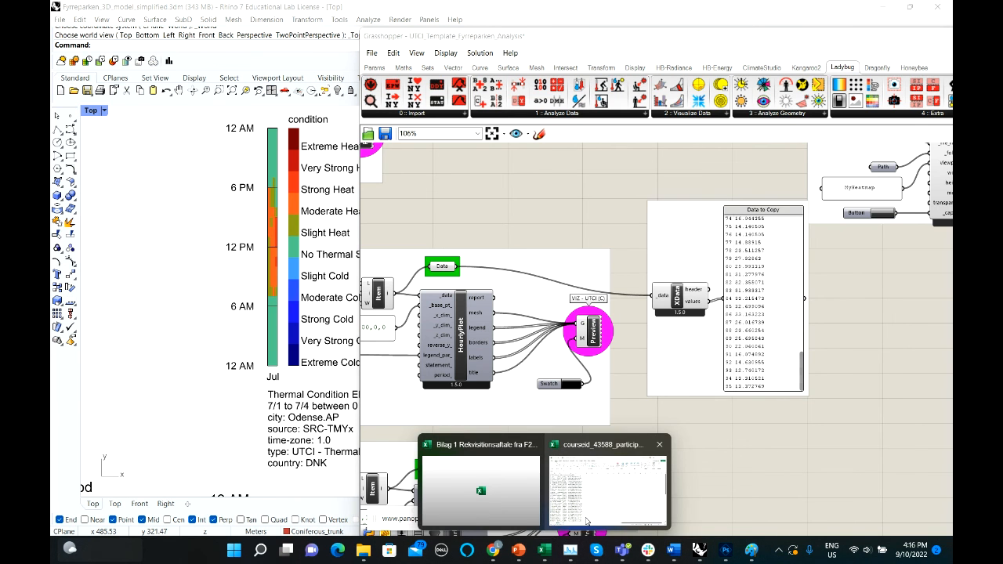
left_click(609, 490)
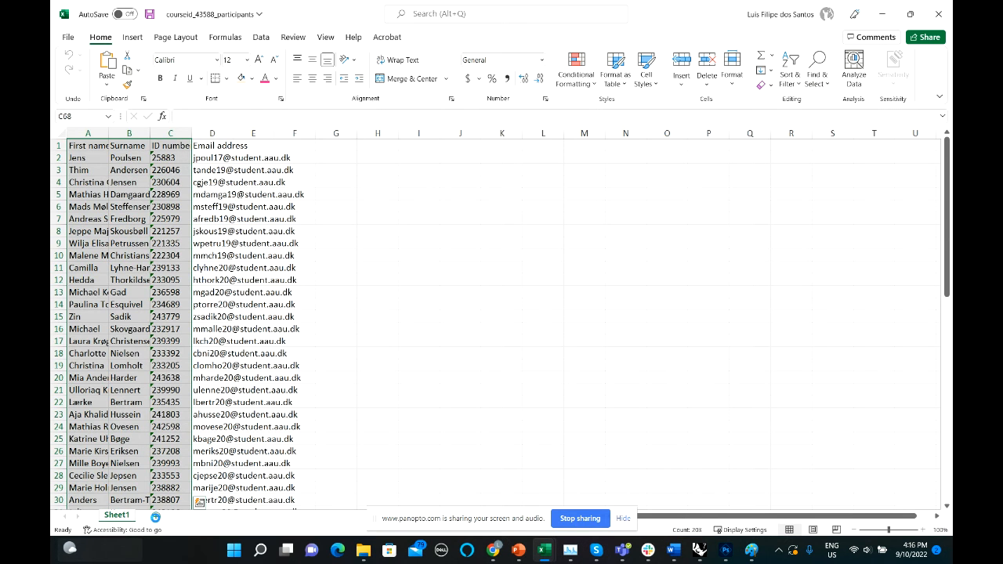
left_click(155, 516)
right_click(91, 144)
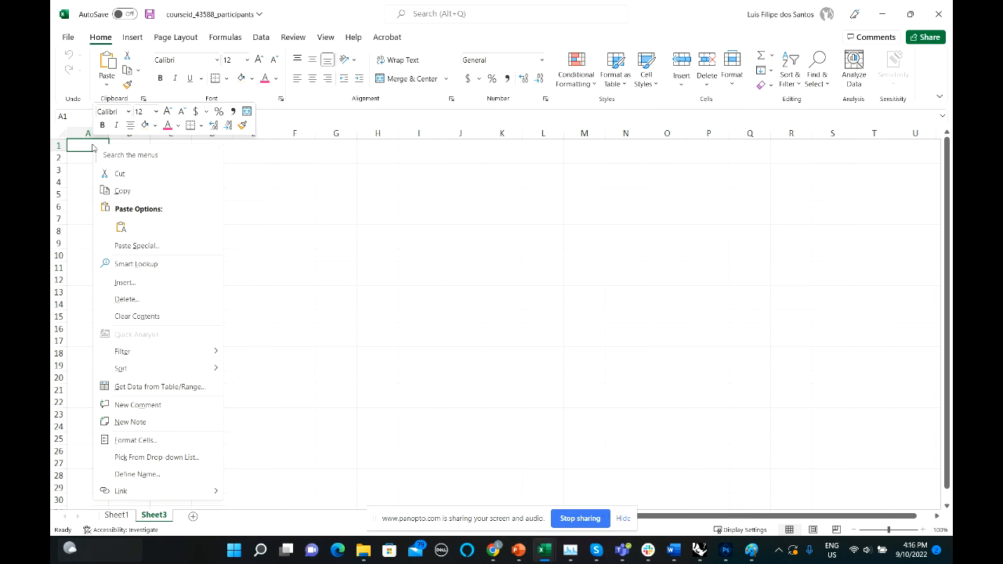
left_click(121, 226)
left_click(212, 243)
scroll(212, 339, "down", 11)
scroll(211, 339, "down", 15)
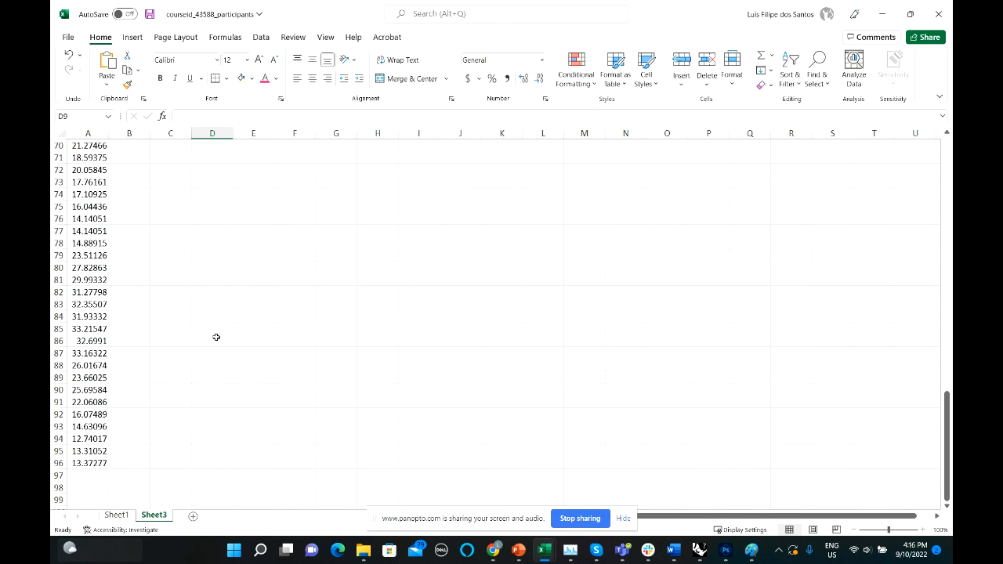
Return to the start of the pasted values, minimize the workbook, and review the XData and Data to Copy group in Grasshopper
scroll(83, 437, "up", 15)
scroll(87, 368, "up", 11)
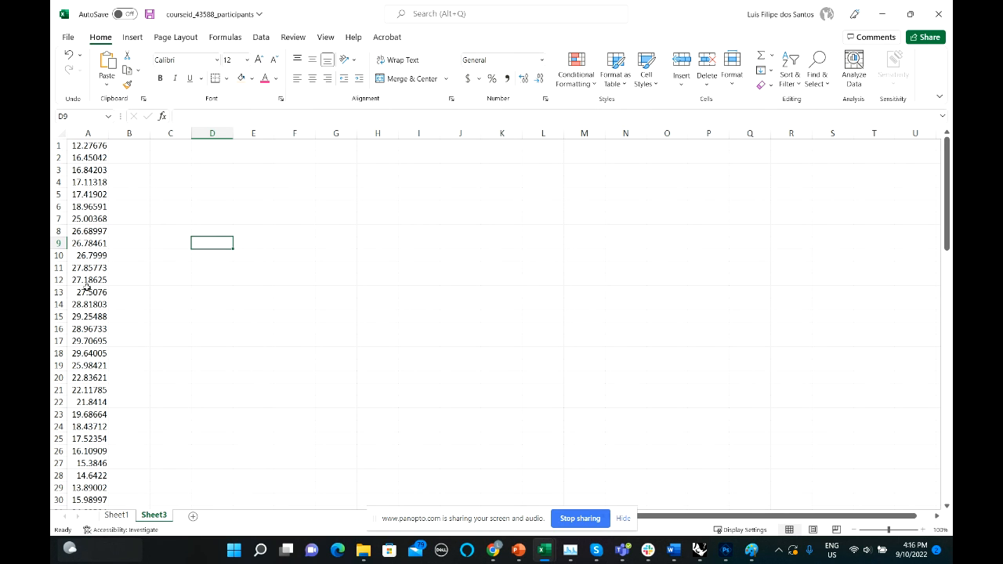
left_click(884, 15)
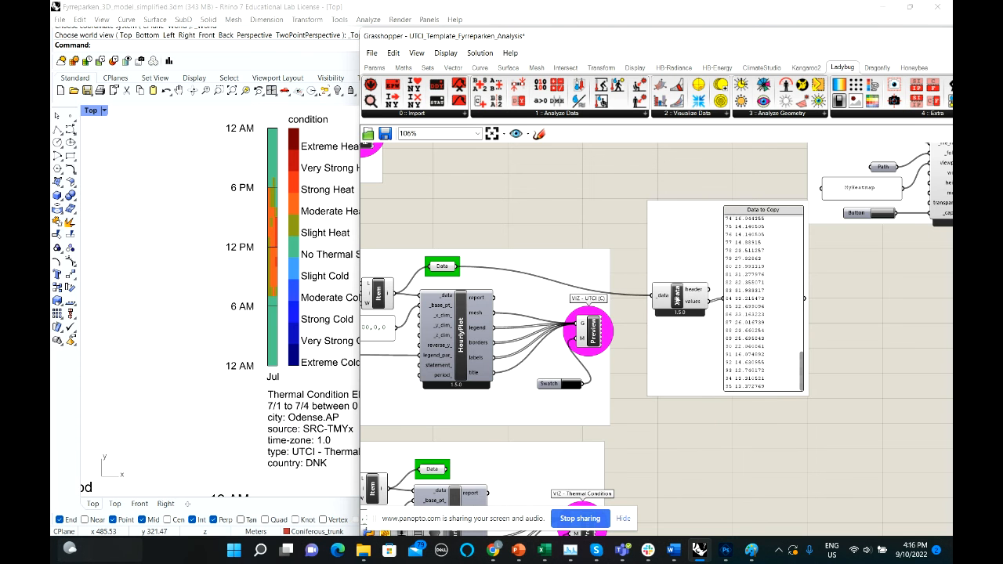
left_click(679, 297)
scroll(716, 338, "down", 3)
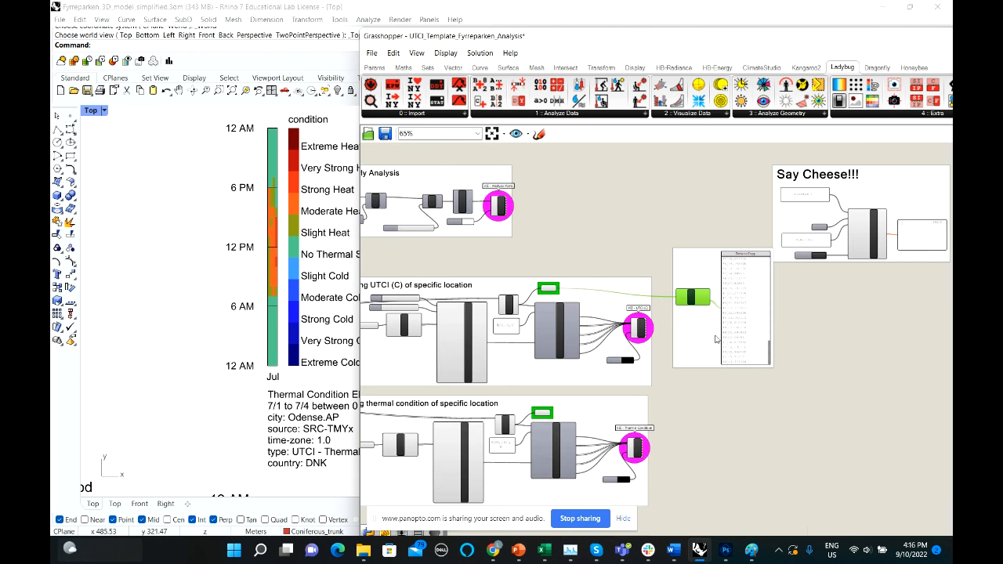
scroll(757, 294, "up", 4)
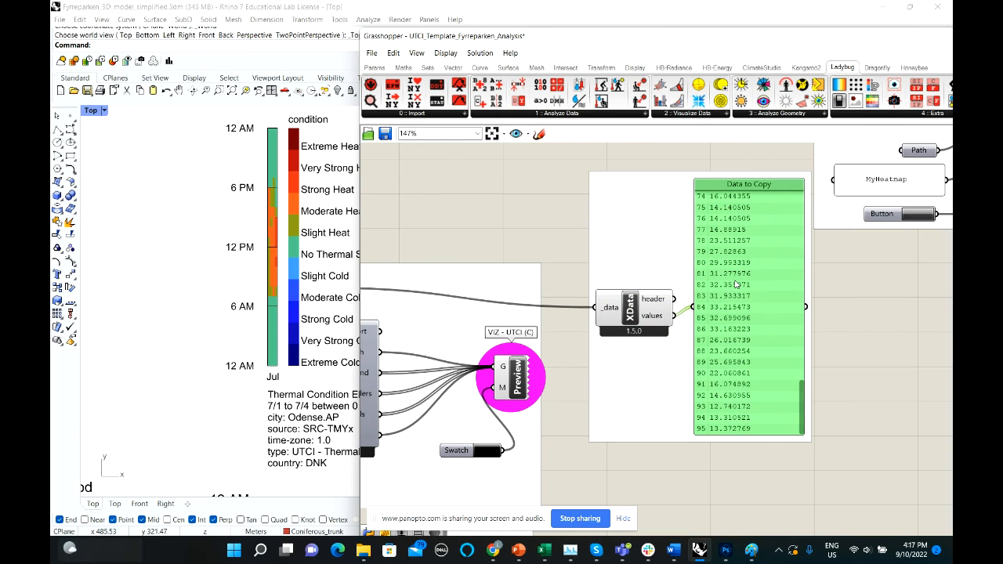
left_click(852, 350)
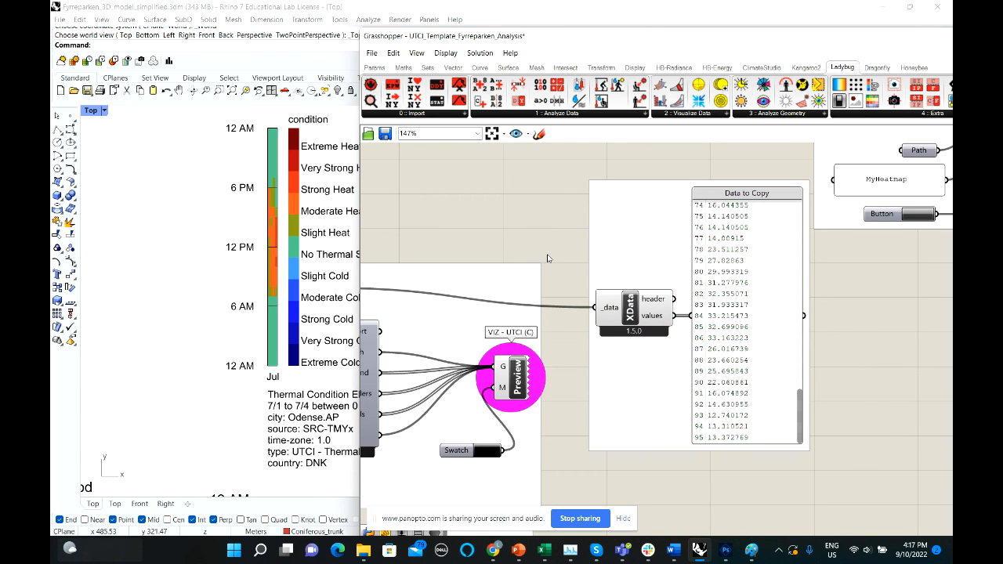
Survey the whole template and examine the Switch Panel's Compute Sky Exposure, Compute Solar MRT and Compute UTCI toggles
scroll(810, 311, "down", 6)
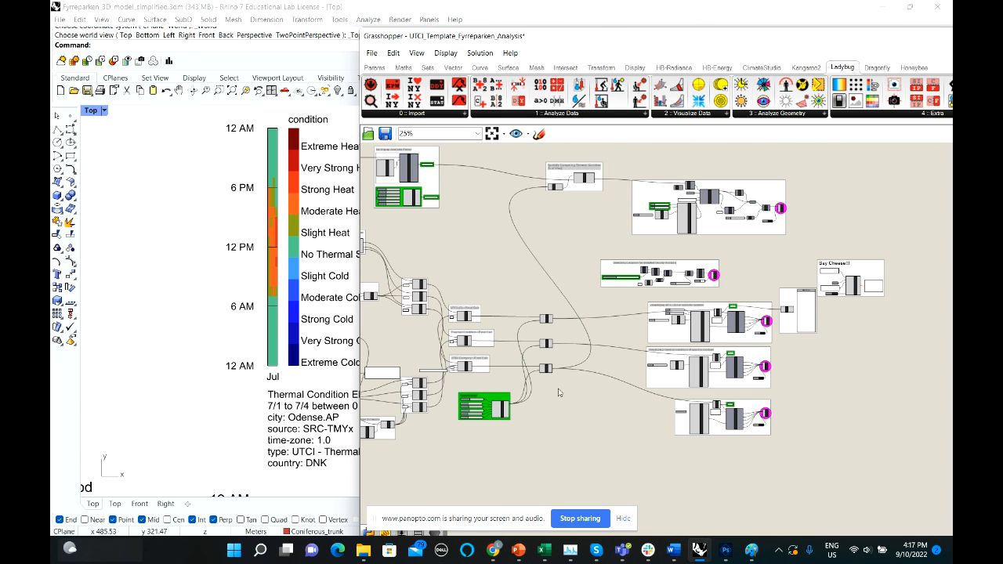
right_click_drag(631, 397, 640, 353)
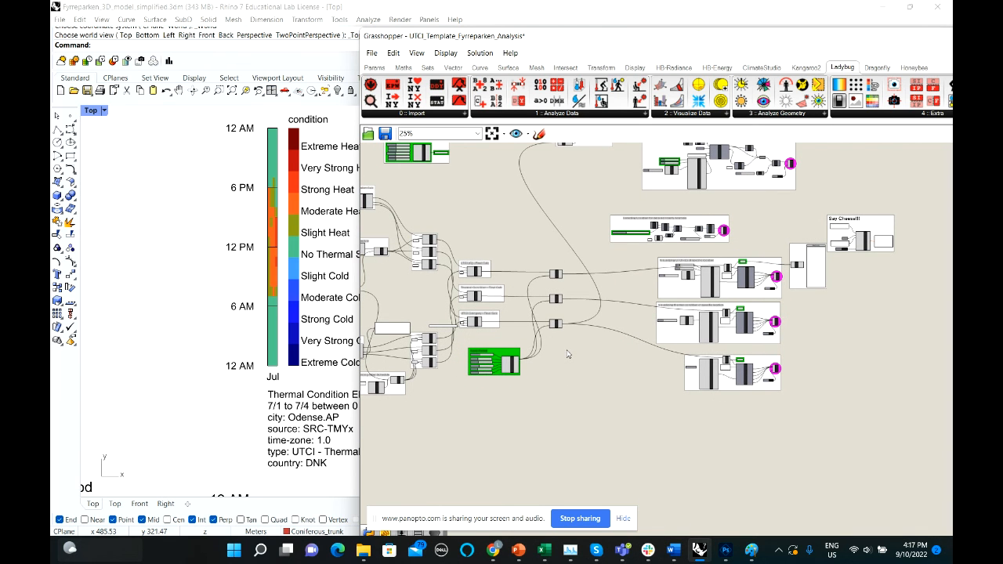
right_click_drag(725, 323, 737, 354)
scroll(837, 322, "up", 1)
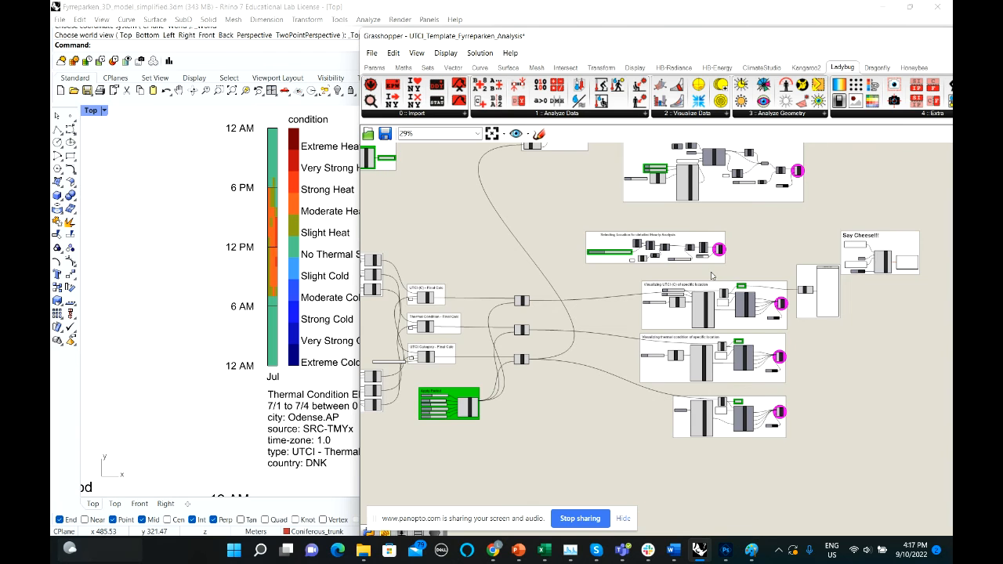
scroll(749, 287, "down", 4)
right_click_drag(715, 290, 854, 300)
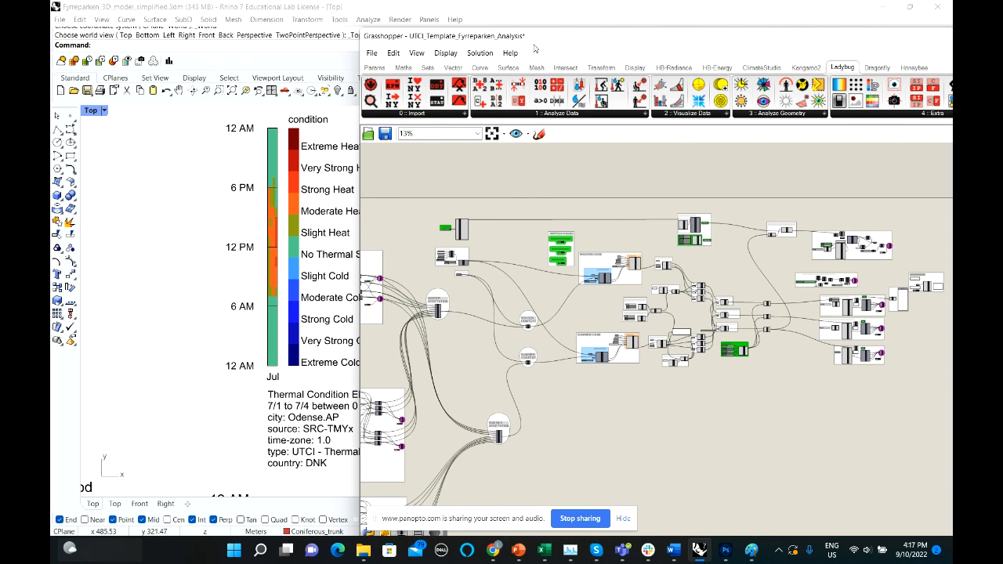
scroll(572, 249, "up", 6)
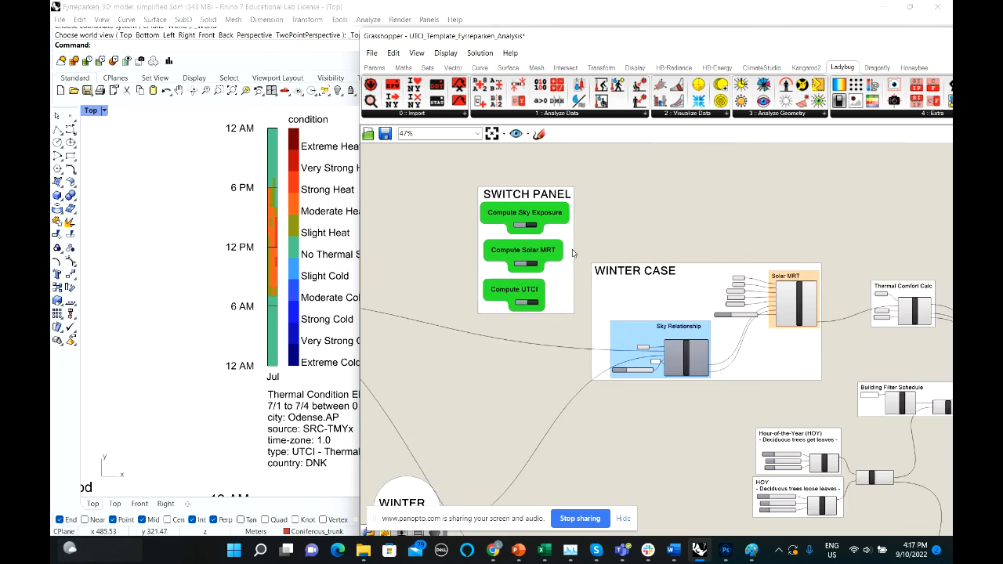
scroll(572, 249, "up", 3)
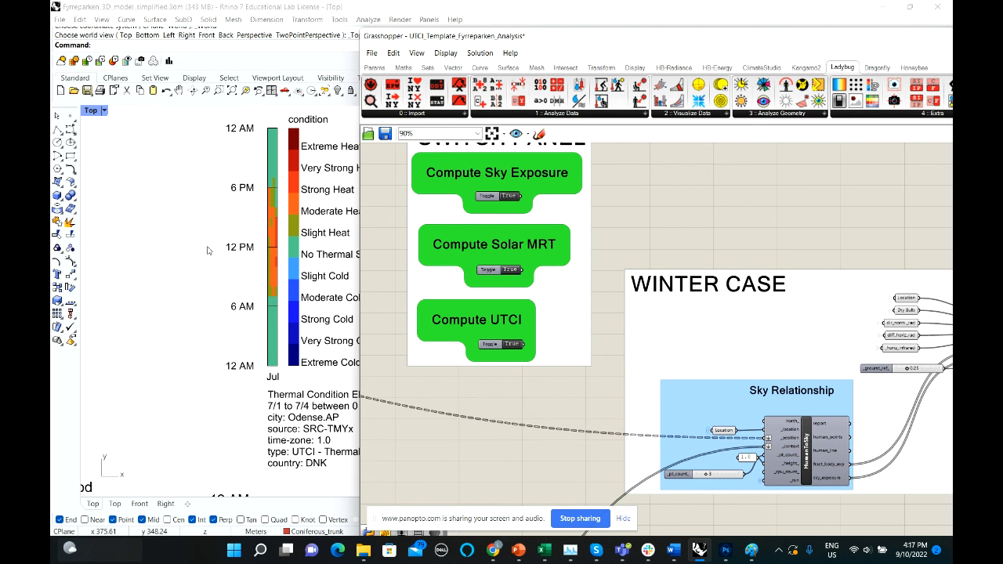
scroll(513, 316, "down", 4)
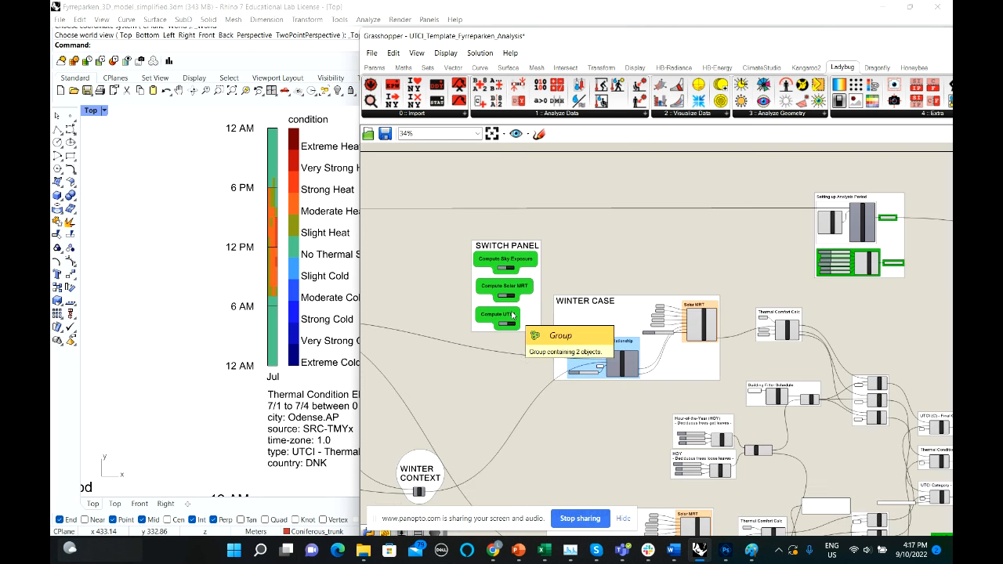
Examine the Winter Case and Summer Case groups with their Sky Relationship, Solar MRT, Thermal Comfort Calc and Building Filter Schedule parts
scroll(611, 243, "up", 5)
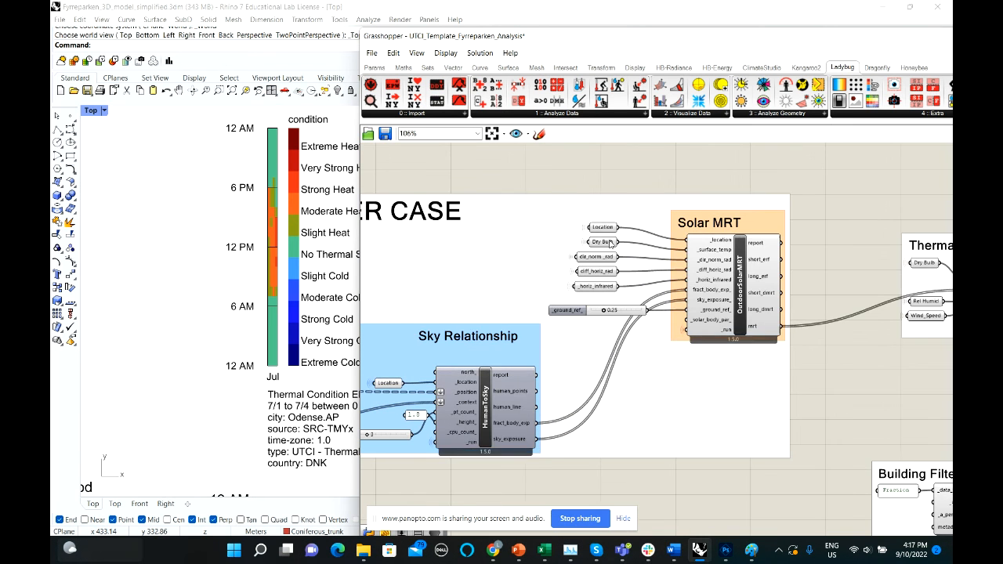
scroll(611, 243, "down", 3)
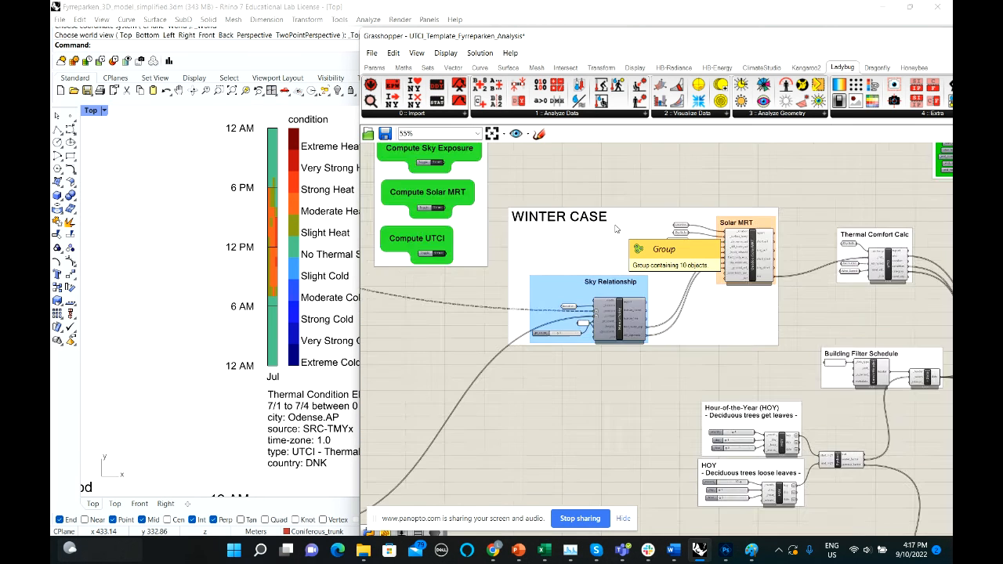
scroll(616, 229, "down", 3)
scroll(634, 307, "up", 5)
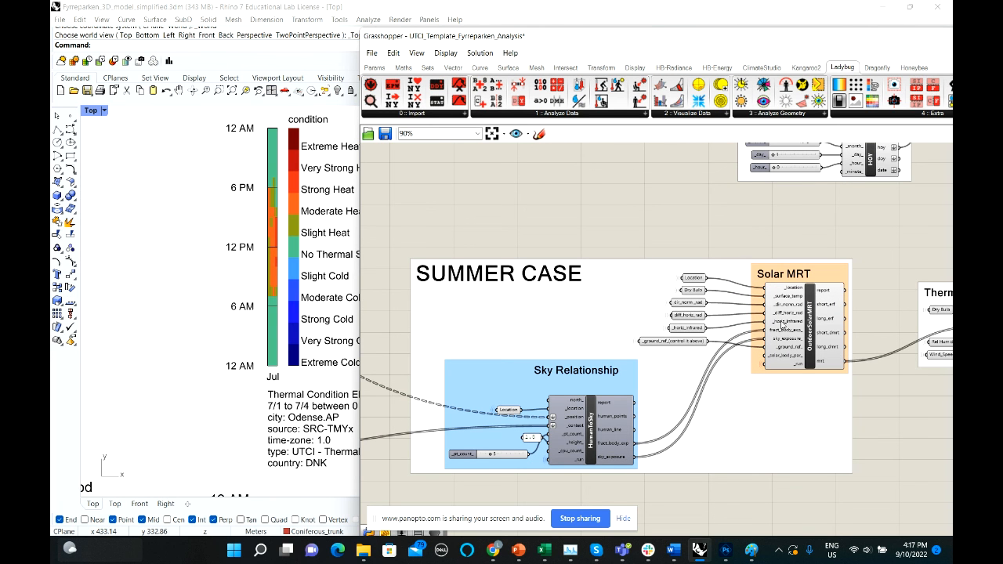
scroll(739, 311, "down", 4)
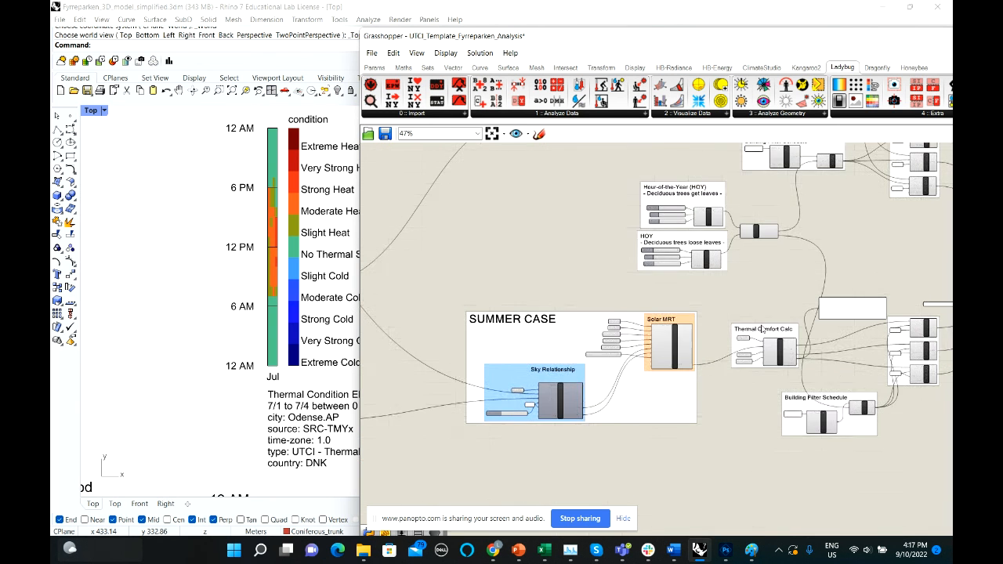
right_click_drag(739, 209, 725, 257)
scroll(761, 196, "up", 1)
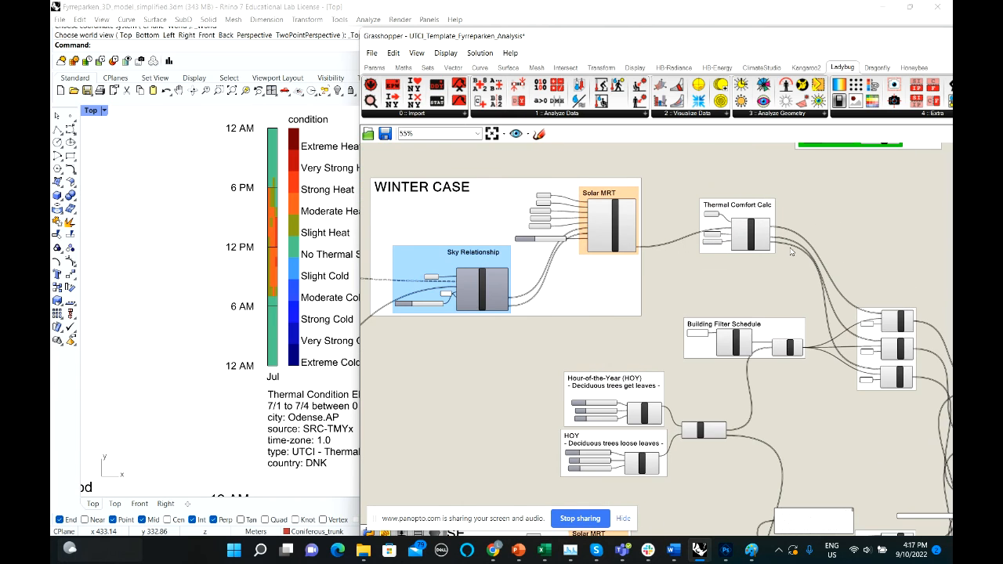
scroll(790, 249, "up", 3)
left_click_drag(734, 219, 733, 223)
scroll(749, 233, "down", 6)
right_click_drag(800, 497, 788, 380)
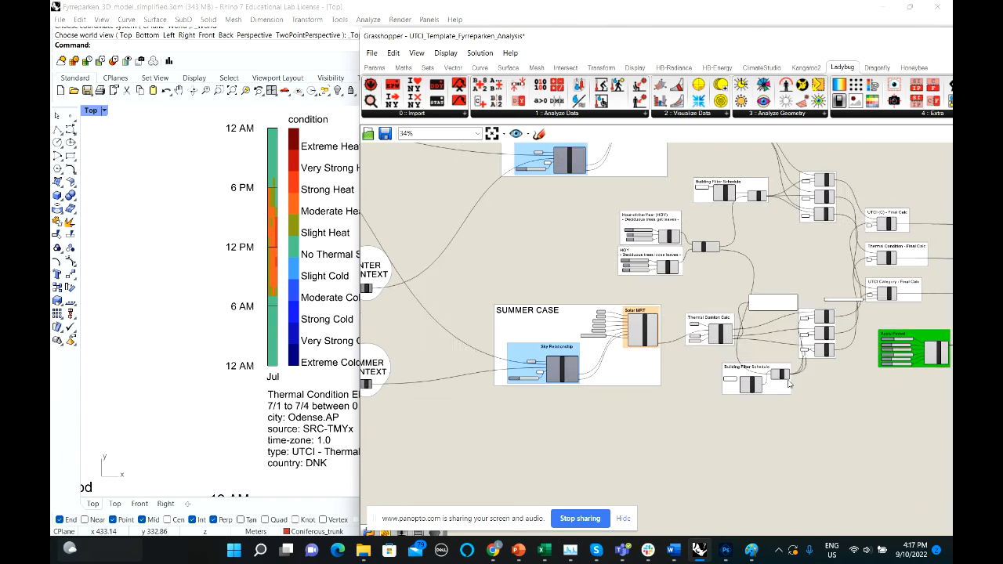
Inspect the option to disconnect Wind_Speed from the summer UTCI component's _wind_vel input and dismiss it without disconnecting
scroll(789, 380, "up", 7)
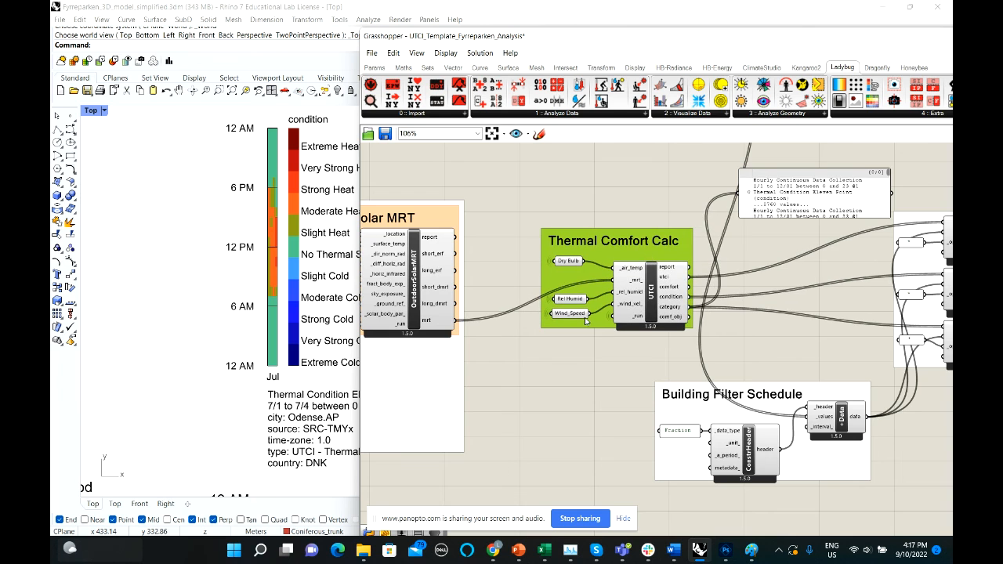
scroll(588, 326, "up", 3)
right_click(648, 298)
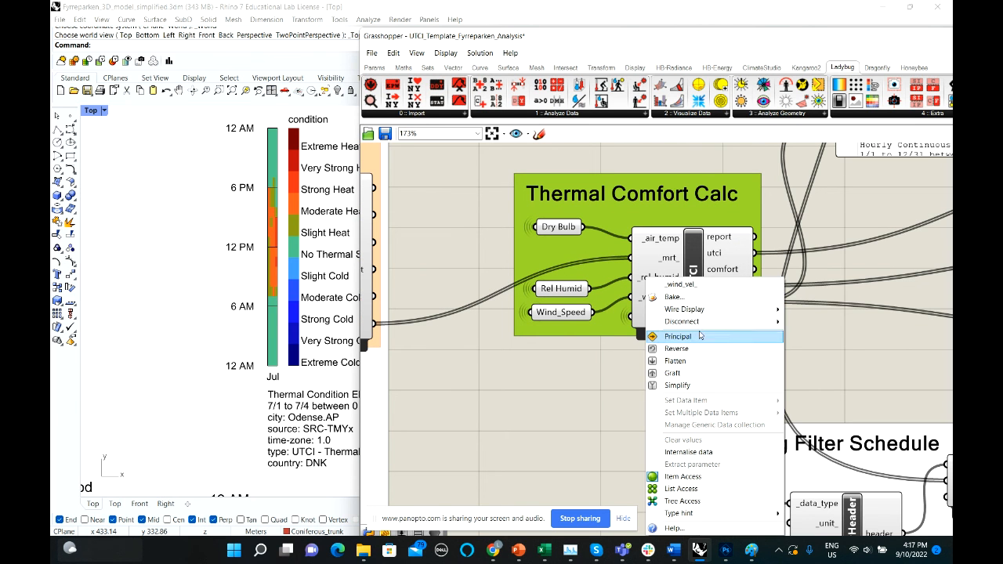
mouse_move(703, 321)
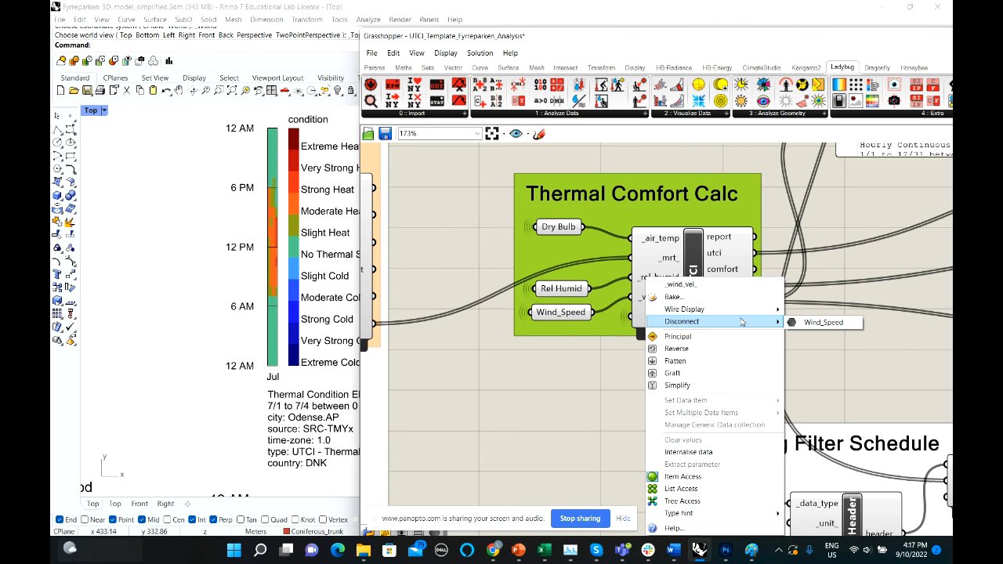
left_click(820, 321)
left_click(877, 282)
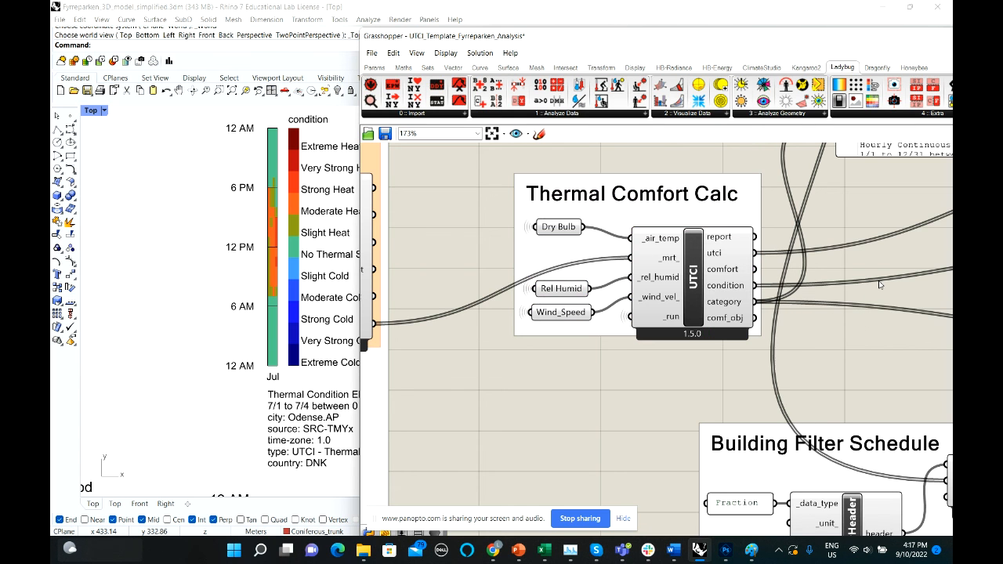
Review the flow from both thermal comfort calculations to the charts, selecting the Setting up Analysis Period group
scroll(713, 362, "down", 1)
scroll(710, 364, "down", 1)
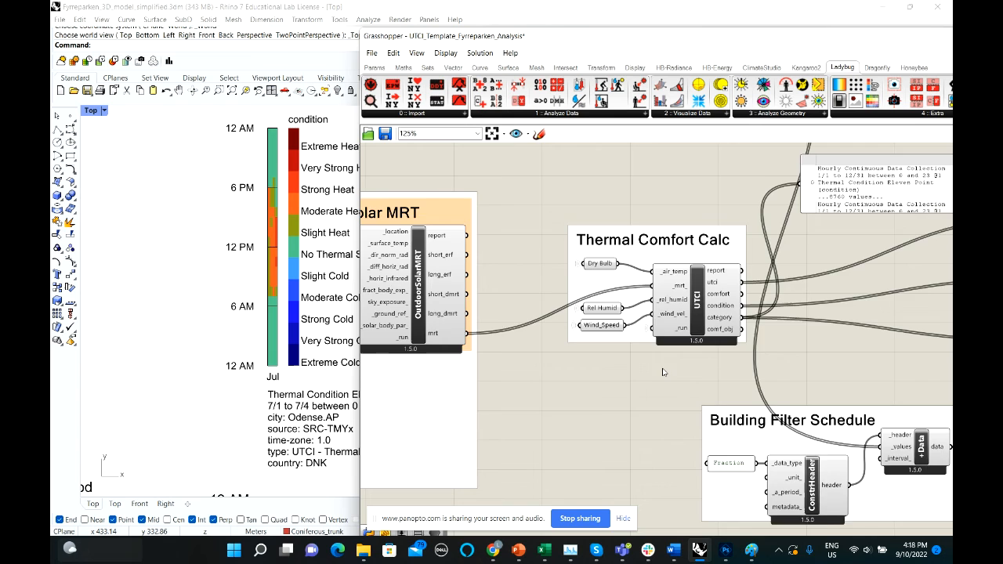
scroll(680, 378, "down", 10)
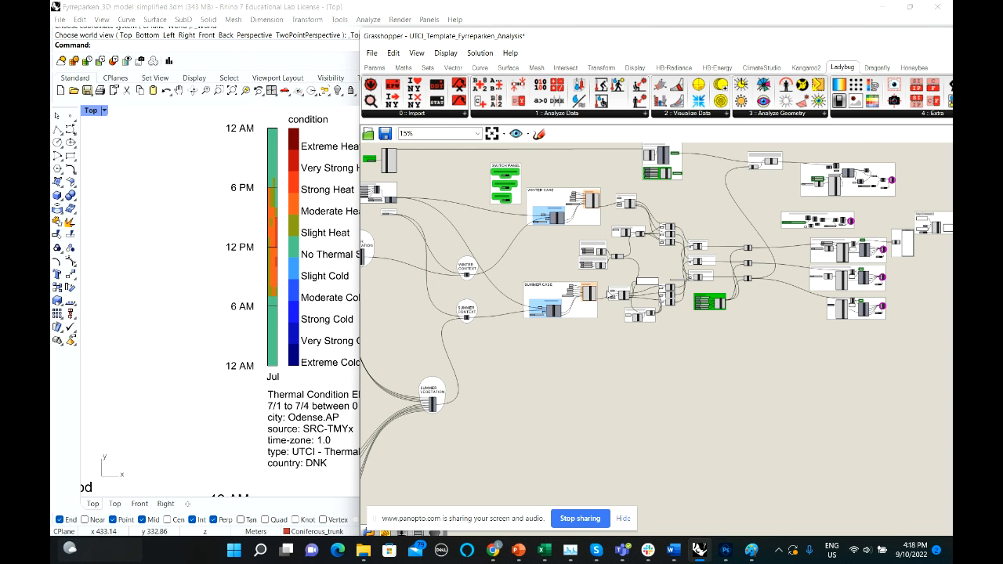
right_click_drag(759, 163, 739, 195)
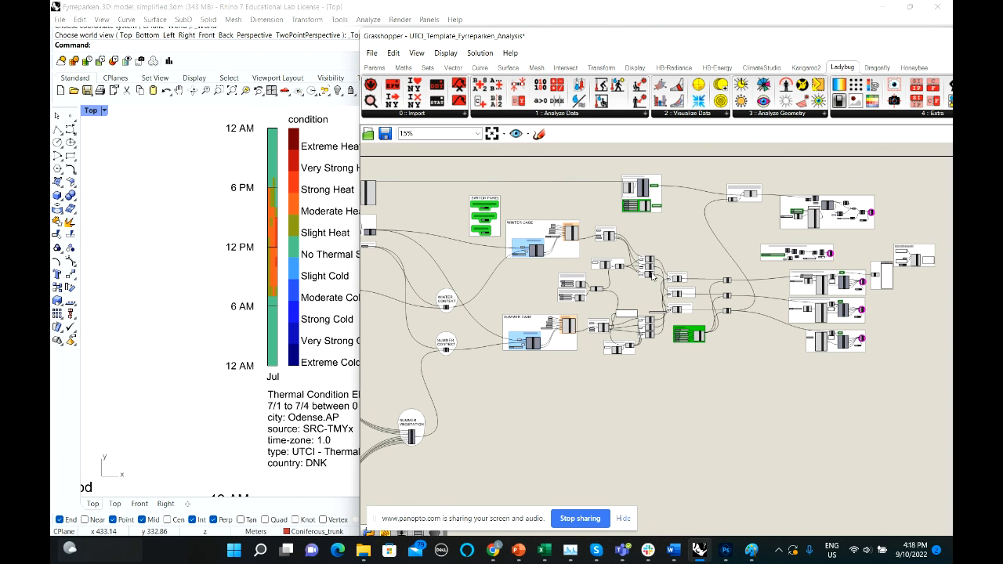
scroll(657, 275, "up", 1)
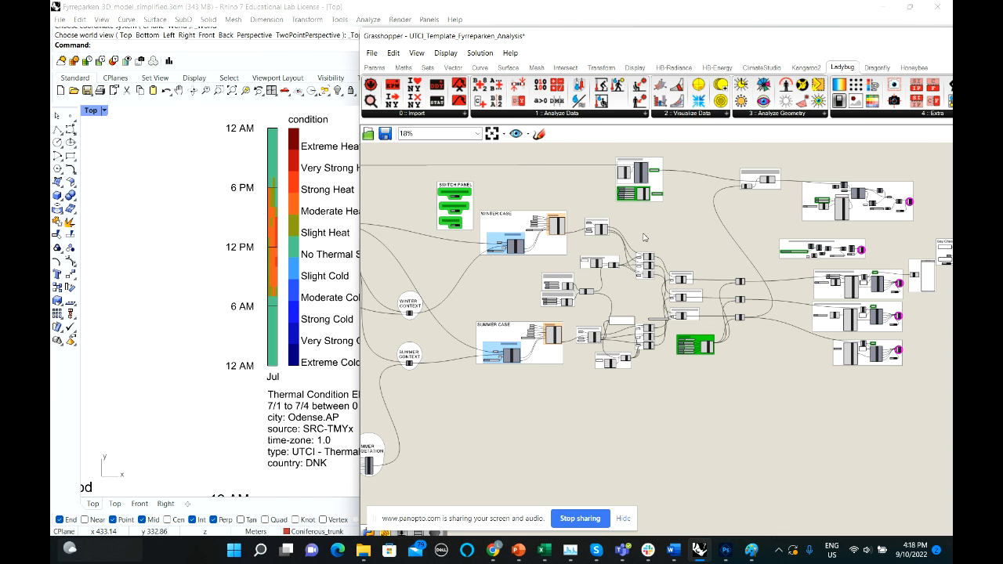
left_click_drag(655, 182, 652, 185)
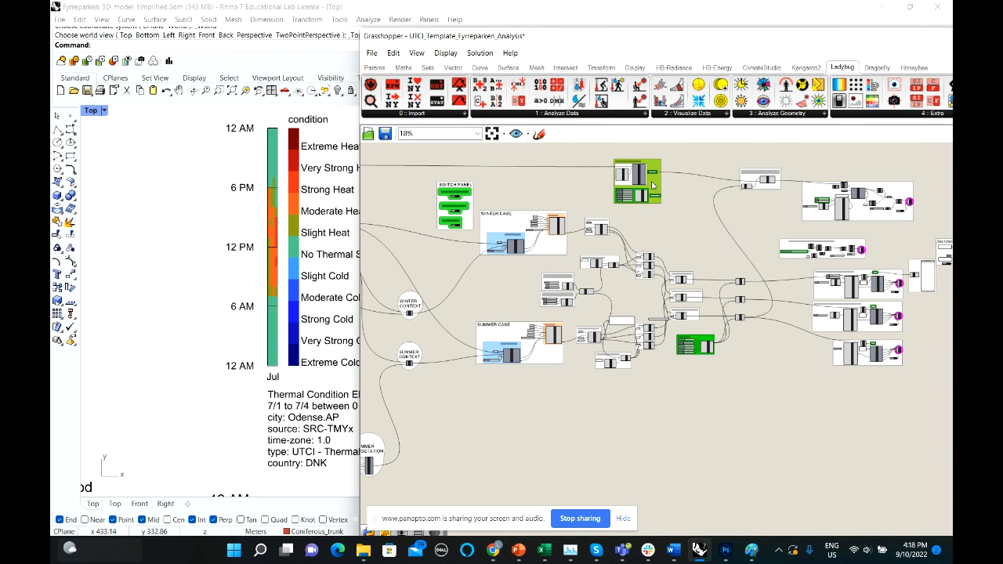
right_click_drag(645, 231, 696, 214)
scroll(777, 256, "down", 4)
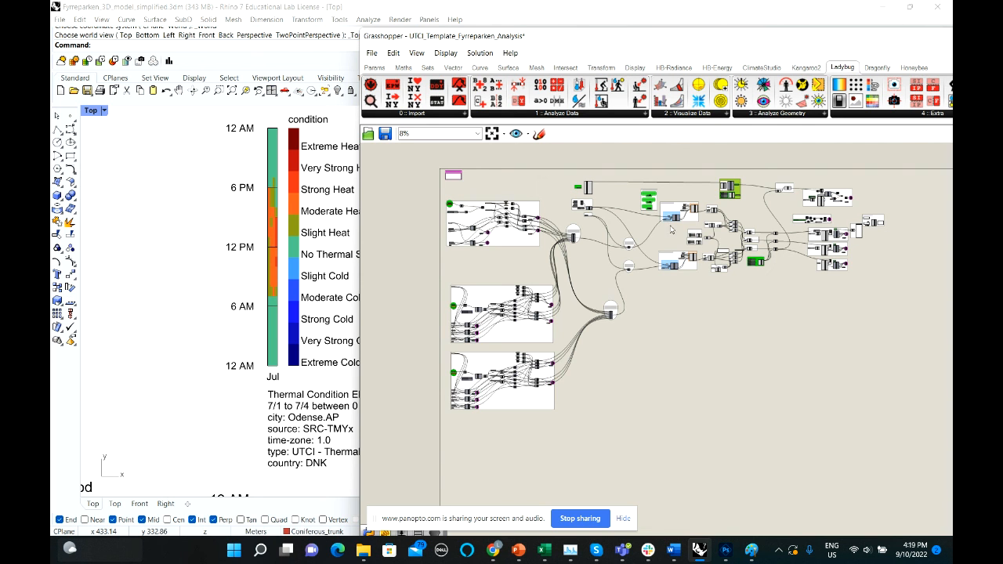
Shift the Grasshopper window upward and survey the definition from the vegetation groups through to the result charts
left_click_drag(636, 38, 637, 2)
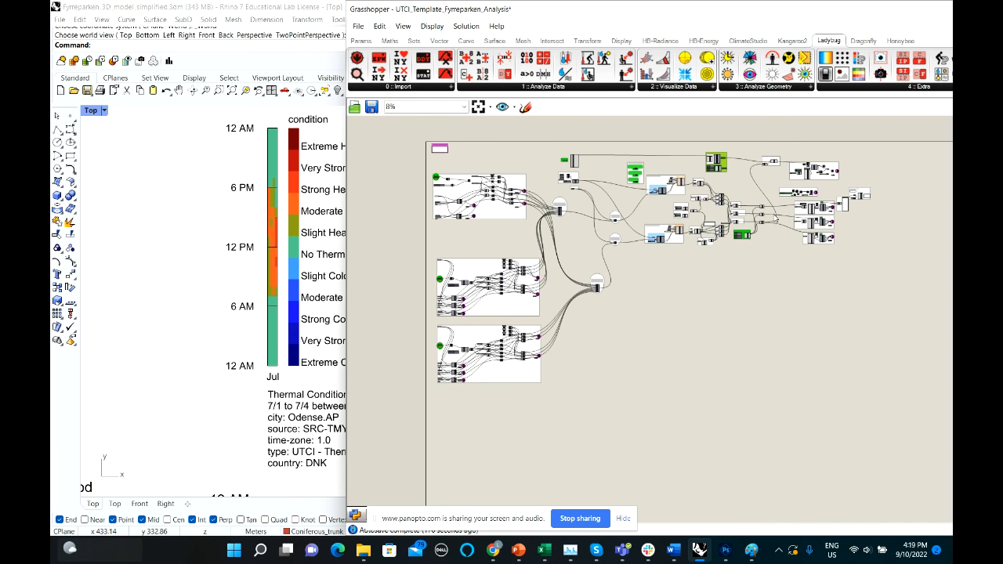
scroll(753, 227, "up", 4)
scroll(764, 233, "down", 3)
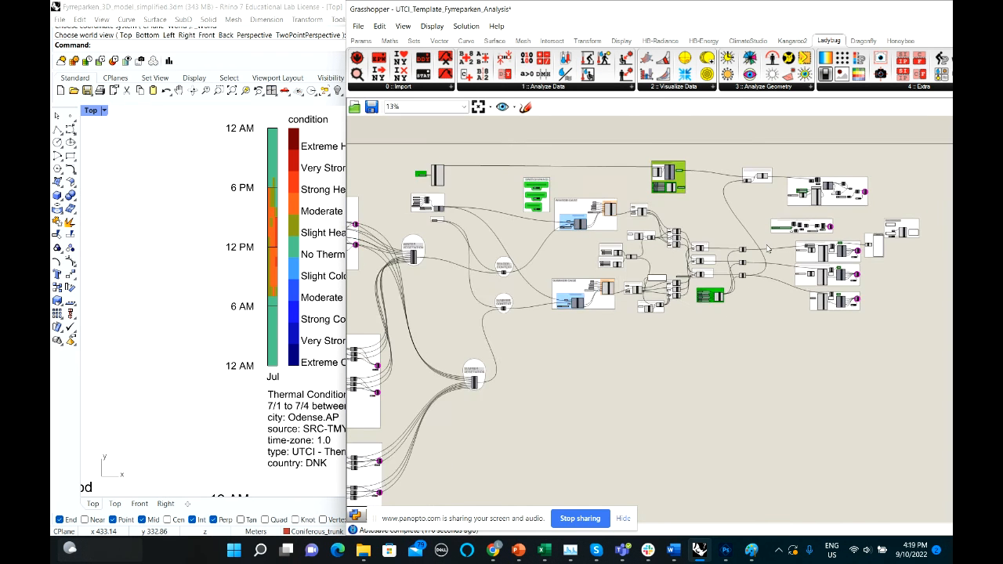
right_click_drag(716, 317, 739, 291)
right_click_drag(609, 334, 665, 338)
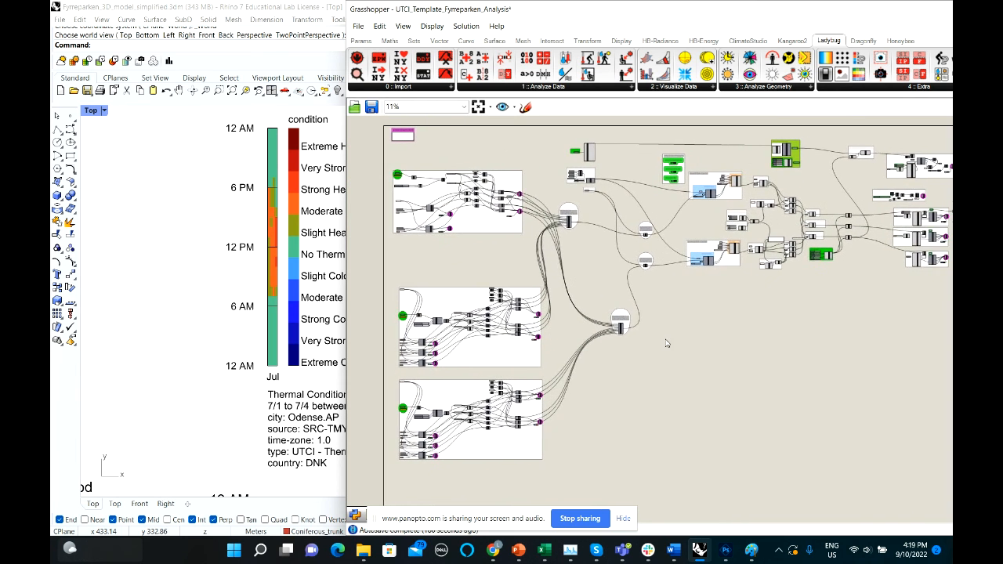
scroll(666, 339, "down", 1)
scroll(549, 322, "up", 2)
Select the deciduous tree group below the first vegetation group and examine its Winter season selector
left_click_drag(485, 311, 477, 266)
scroll(478, 266, "up", 6)
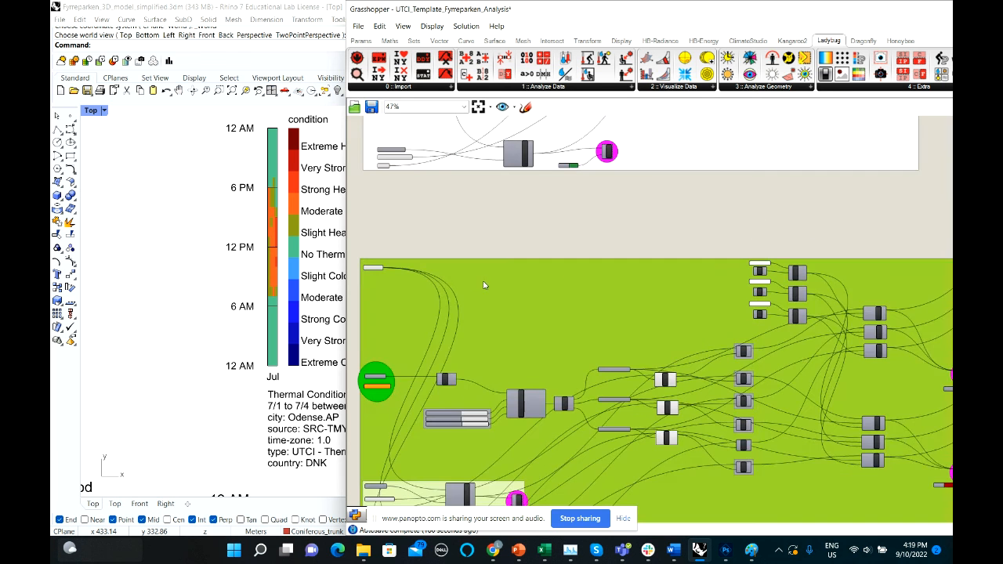
scroll(517, 242, "up", 2)
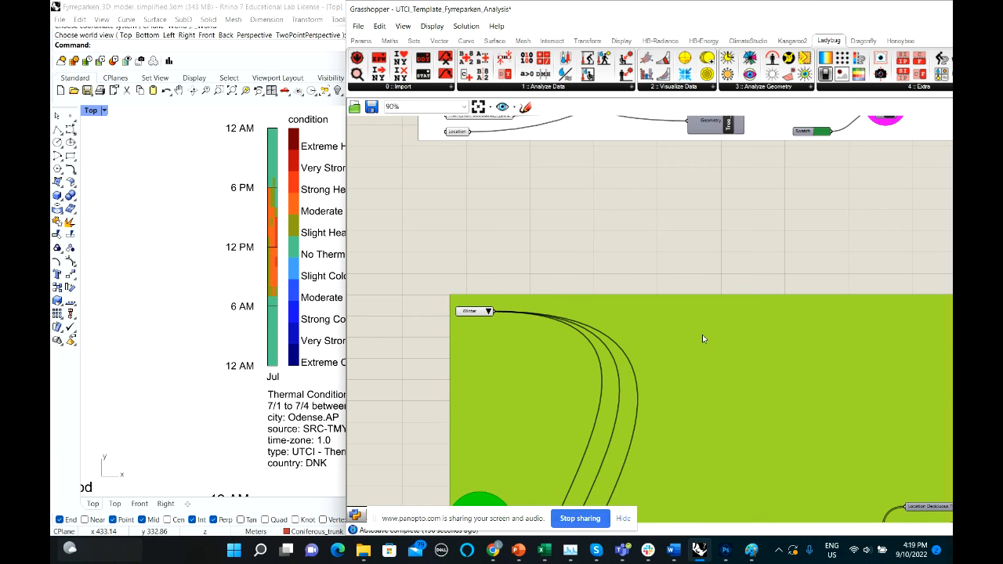
scroll(647, 313, "up", 2)
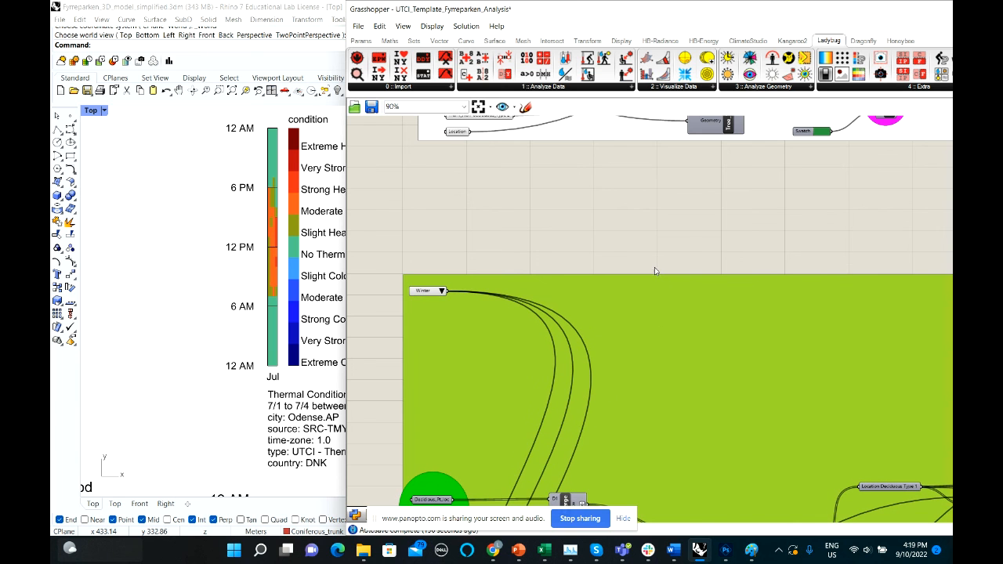
Compare the coniferous and deciduous vegetation groups and select the deciduous group whose season selector reads Summer
scroll(656, 320, "down", 4)
scroll(644, 327, "up", 4)
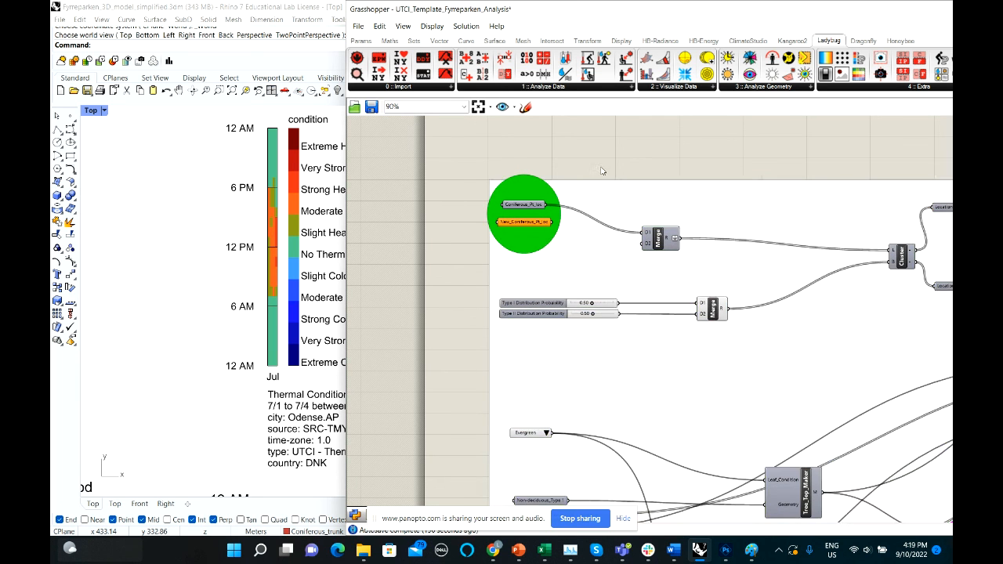
scroll(623, 402, "down", 8)
scroll(623, 402, "up", 7)
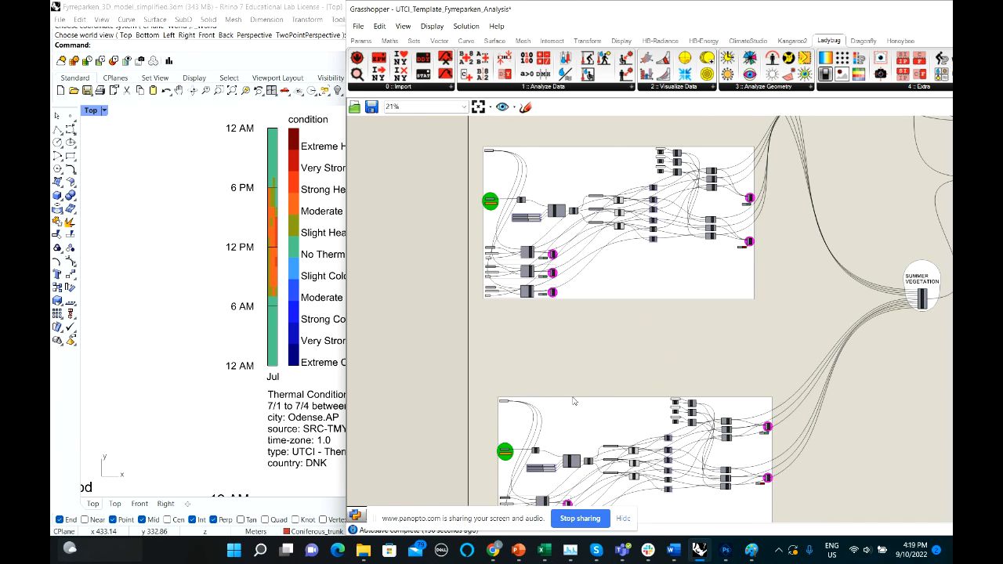
right_click_drag(493, 340, 592, 353)
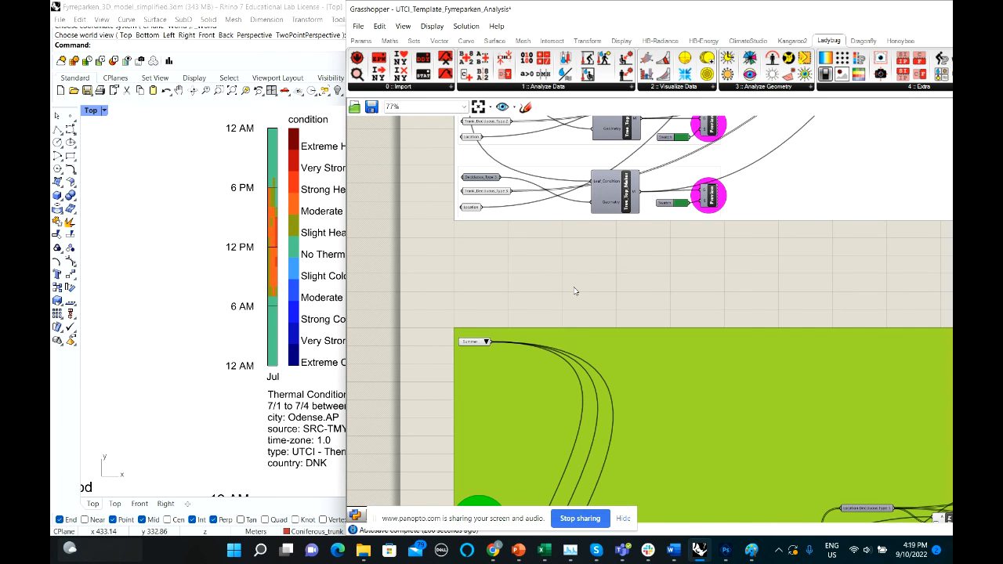
Survey the definition as far as the result charts, then select the Thermal Comfort Calc group above Building Filter Schedule and examine the UTCI component's inputs
scroll(574, 291, "down", 5)
scroll(576, 291, "down", 3)
scroll(672, 315, "down", 1)
right_click_drag(771, 311, 698, 323)
scroll(768, 259, "up", 2)
scroll(802, 227, "up", 1)
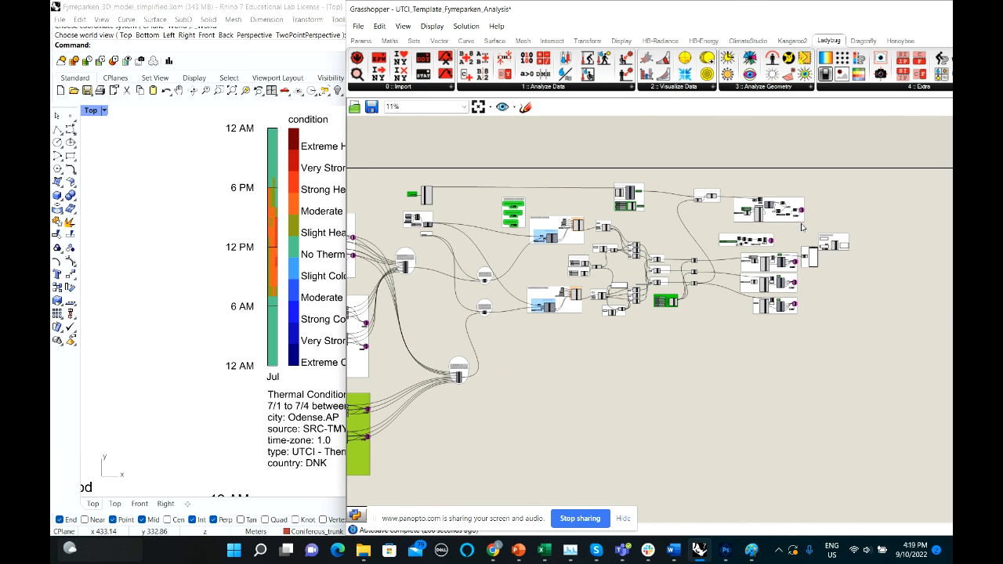
scroll(555, 276, "up", 1)
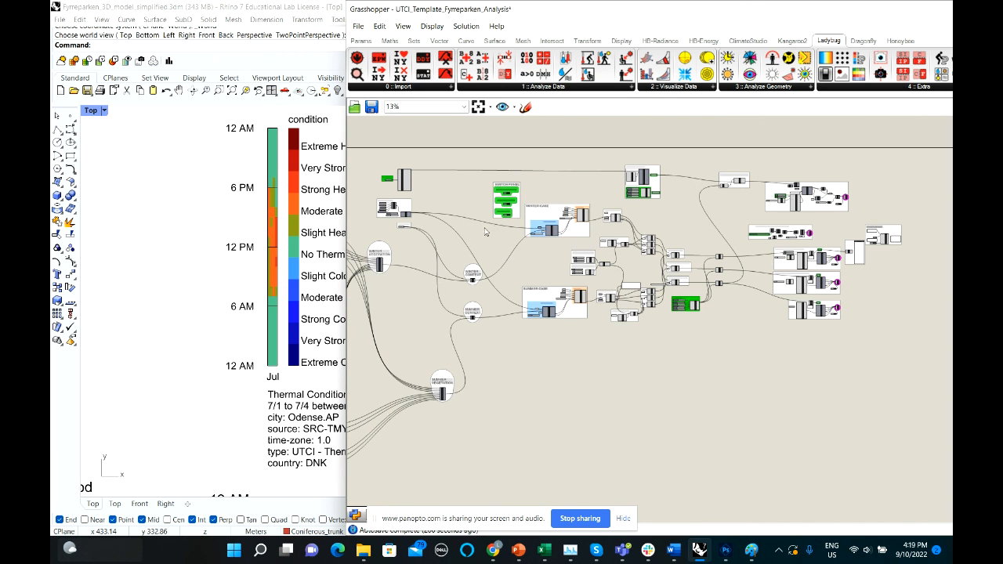
scroll(618, 229, "up", 10)
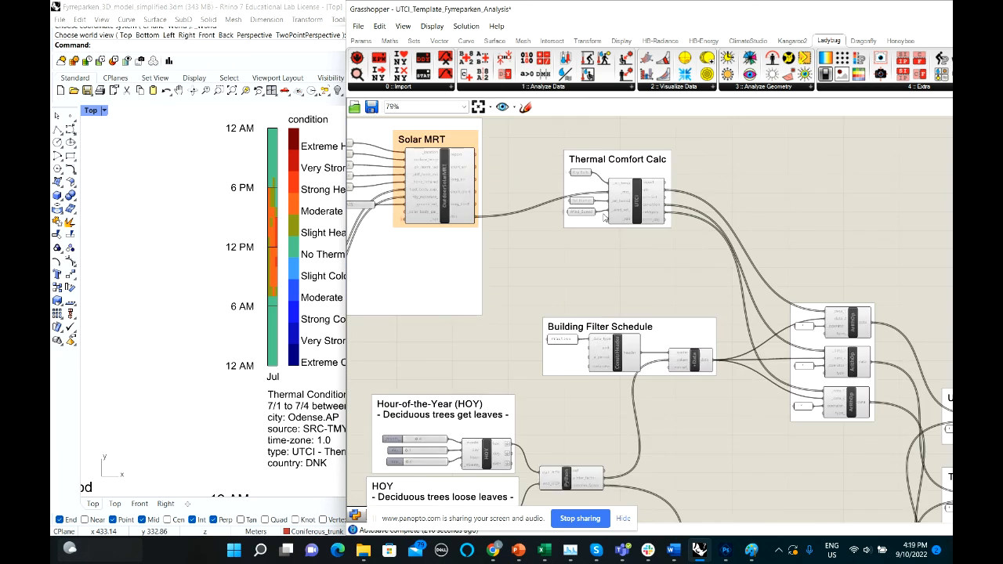
scroll(603, 218, "up", 4)
scroll(633, 205, "down", 1)
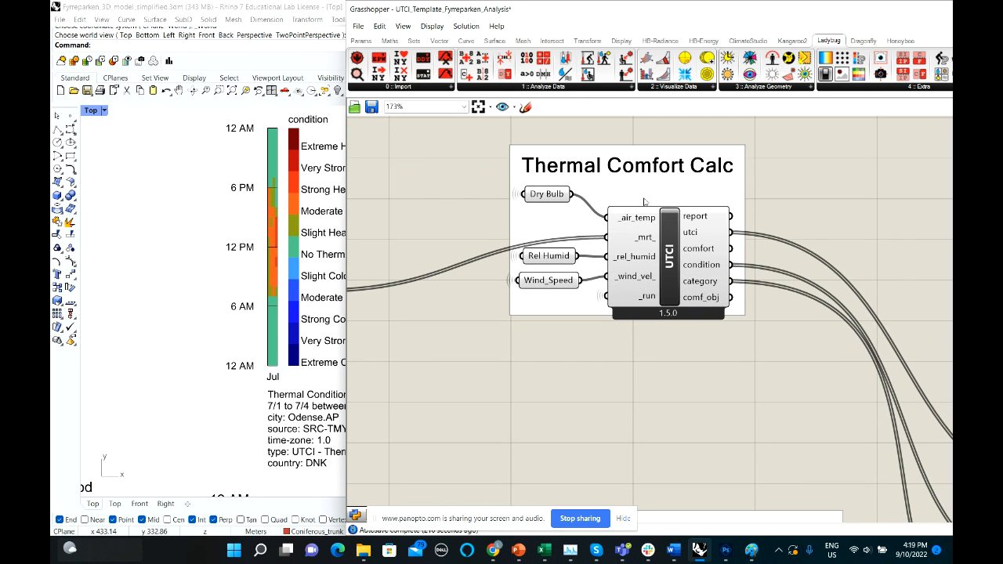
left_click(635, 206)
scroll(663, 235, "down", 1)
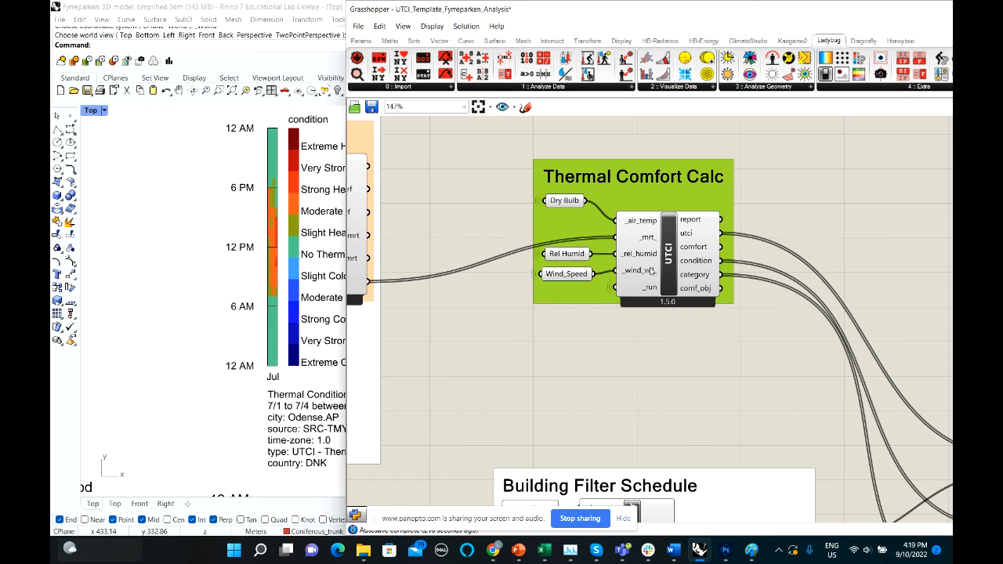
scroll(623, 278, "up", 1)
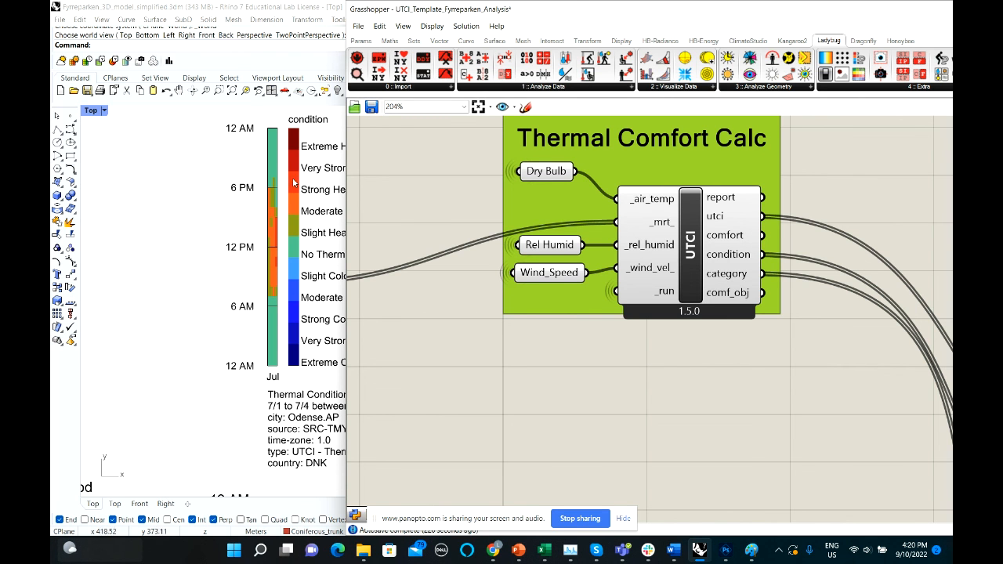
Set the start month in the Apply Period group to 1
scroll(620, 304, "down", 5)
scroll(619, 304, "down", 4)
right_click_drag(807, 495, 703, 282)
scroll(693, 292, "up", 9)
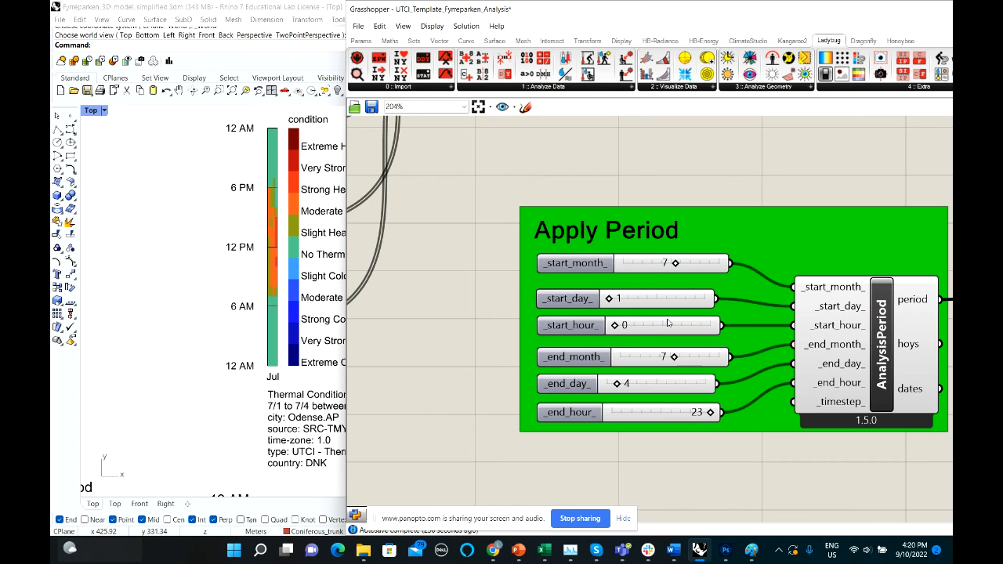
left_click(654, 268)
double_click(654, 267)
type("1")
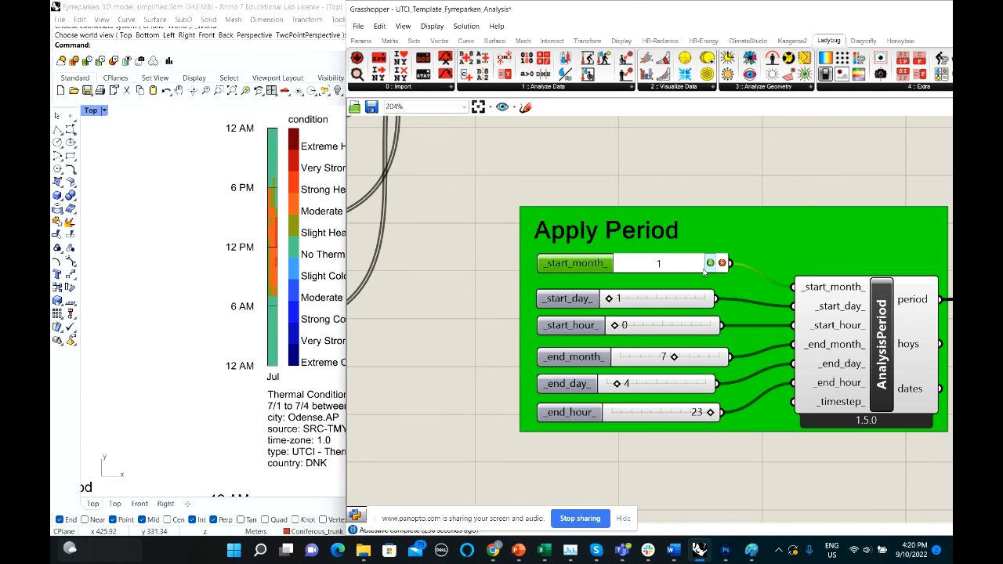
key("Return")
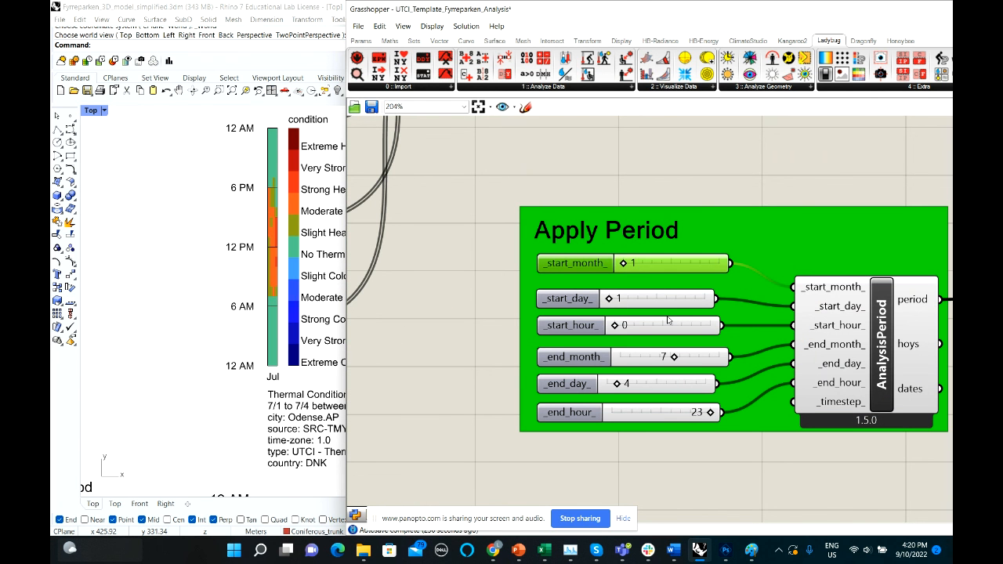
Set the end month to 12 and the end day to 31 in the Apply Period group
double_click(659, 358)
type("12")
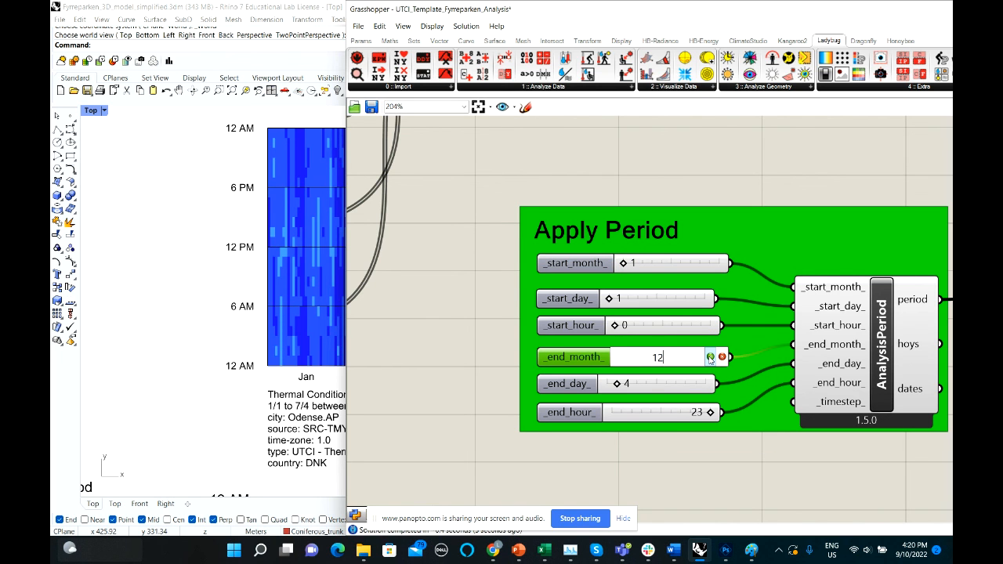
left_click(711, 357)
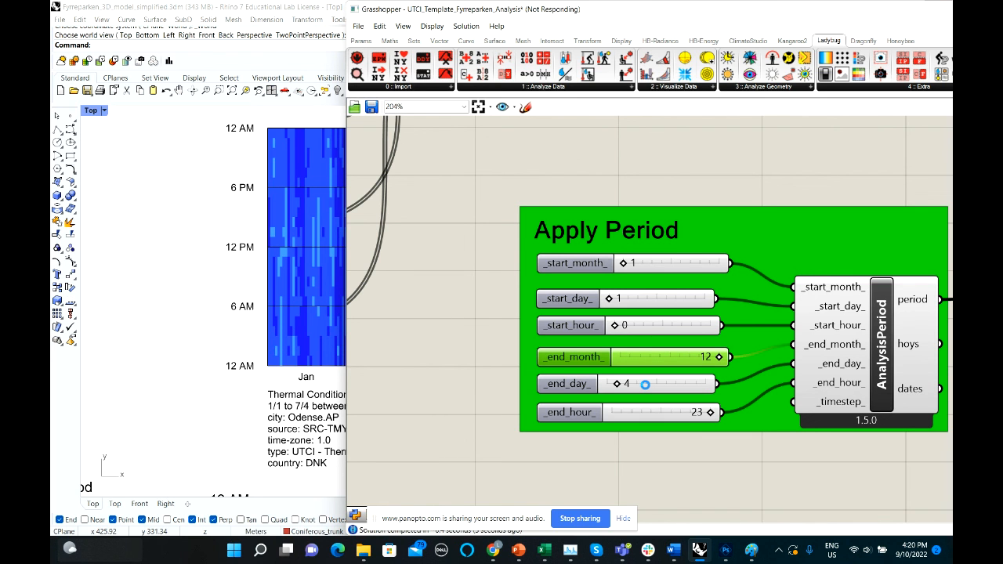
double_click(645, 389)
type("31")
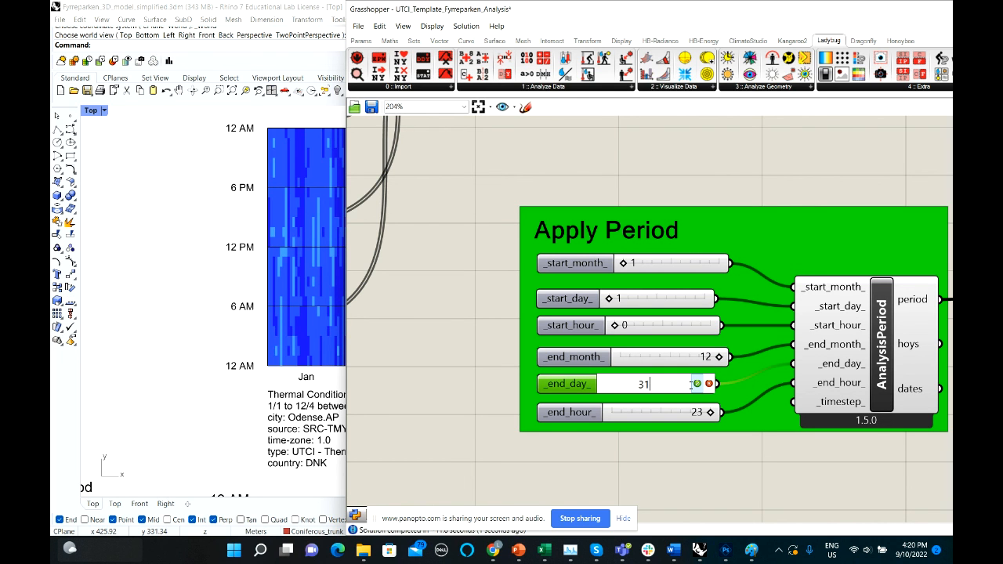
left_click(698, 385)
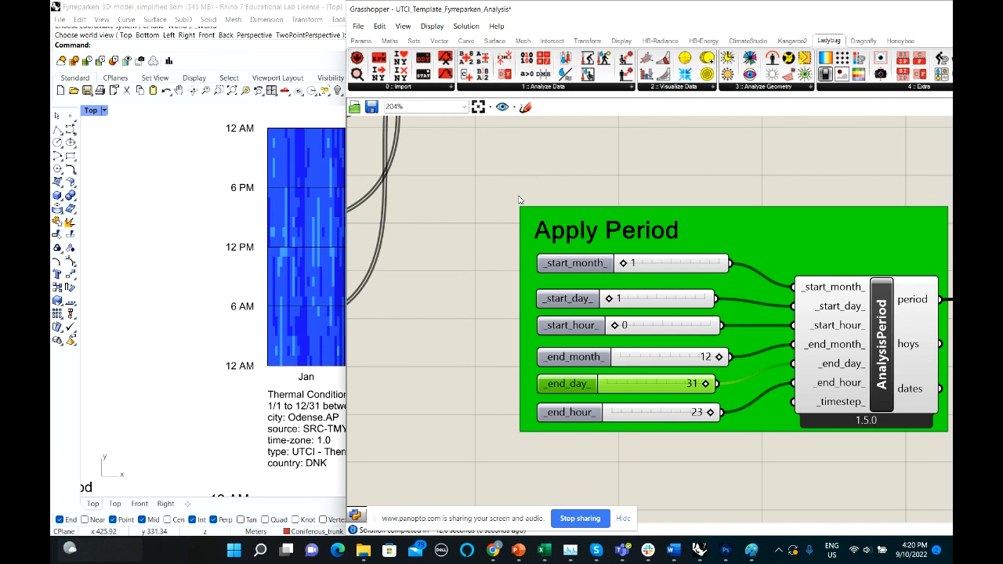
Move the Grasshopper window aside to uncover the Rhino viewport with the annual charts and the building model
scroll(654, 293, "down", 10)
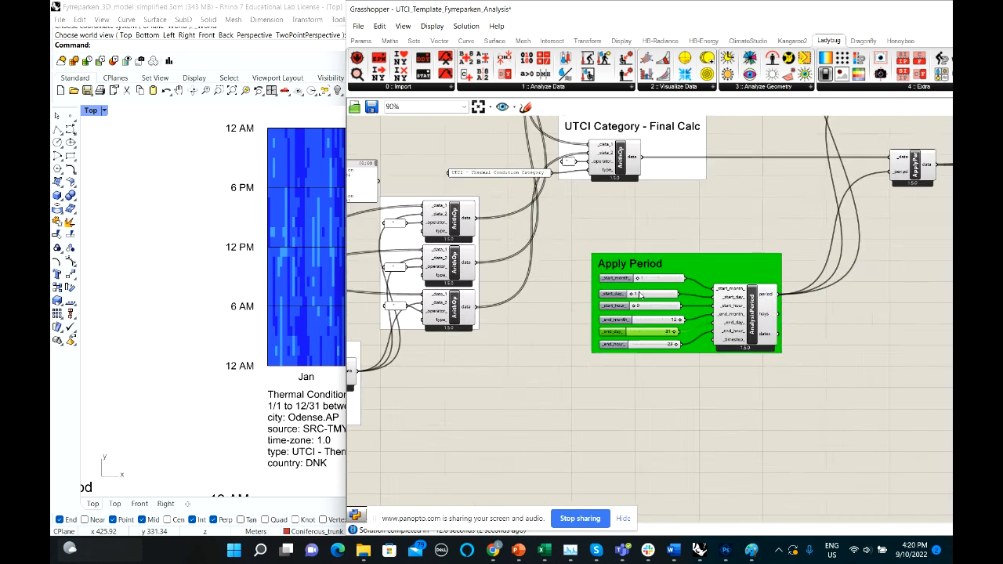
right_click_drag(641, 251, 721, 234)
scroll(721, 233, "down", 2)
right_click_drag(682, 279, 555, 224)
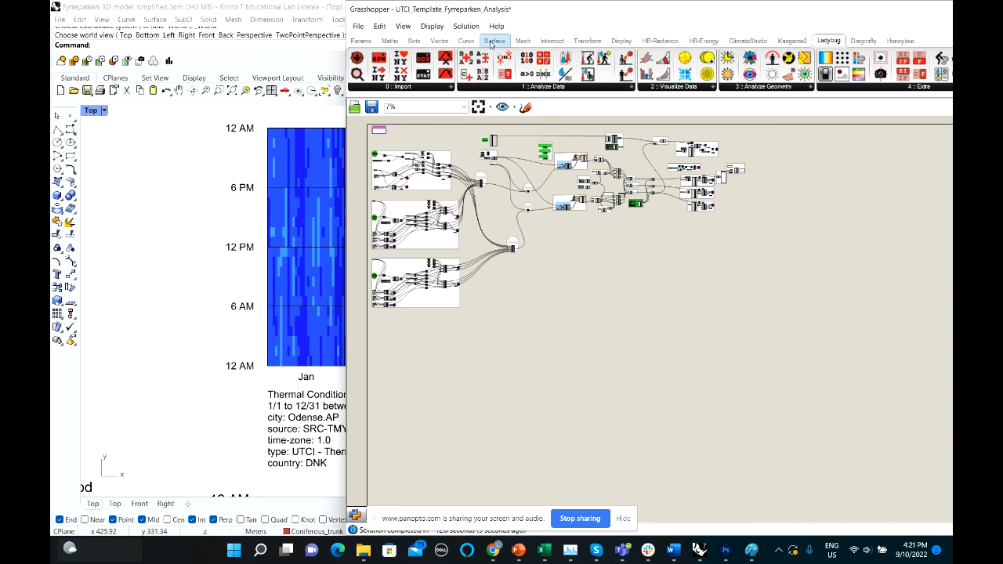
left_click_drag(534, 11, 645, 244)
scroll(473, 188, "down", 4)
scroll(473, 188, "up", 2)
scroll(474, 188, "down", 6)
left_click_drag(641, 240, 736, 262)
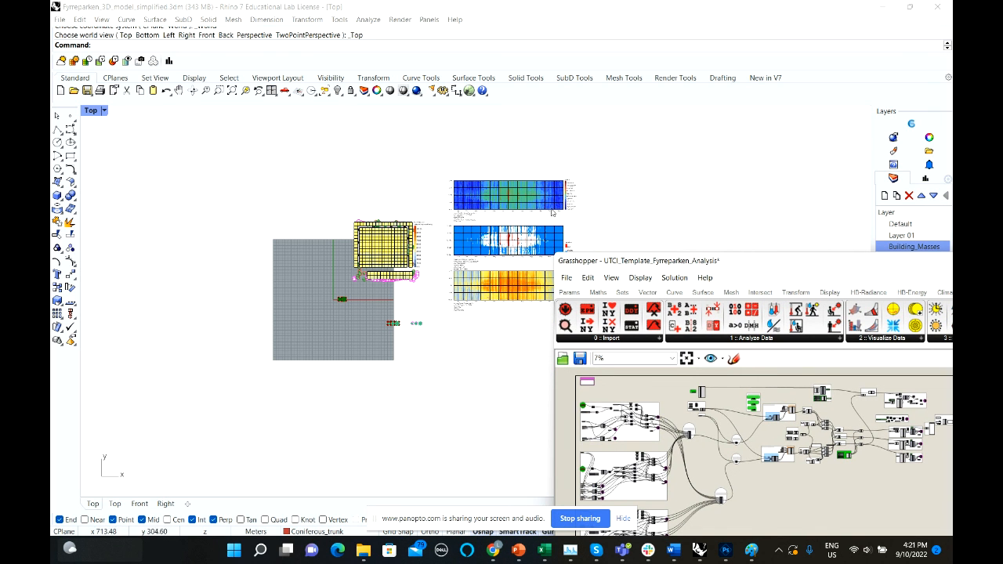
Examine the annual thermal condition charts and the percentage-of-hours map on the building masses in the Top view
scroll(390, 244, "up", 3)
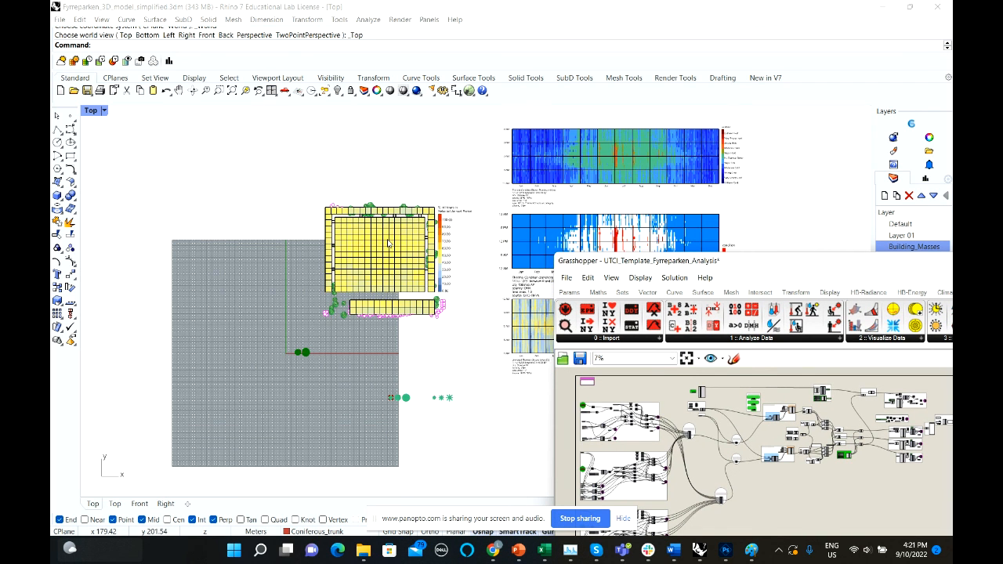
scroll(387, 244, "up", 3)
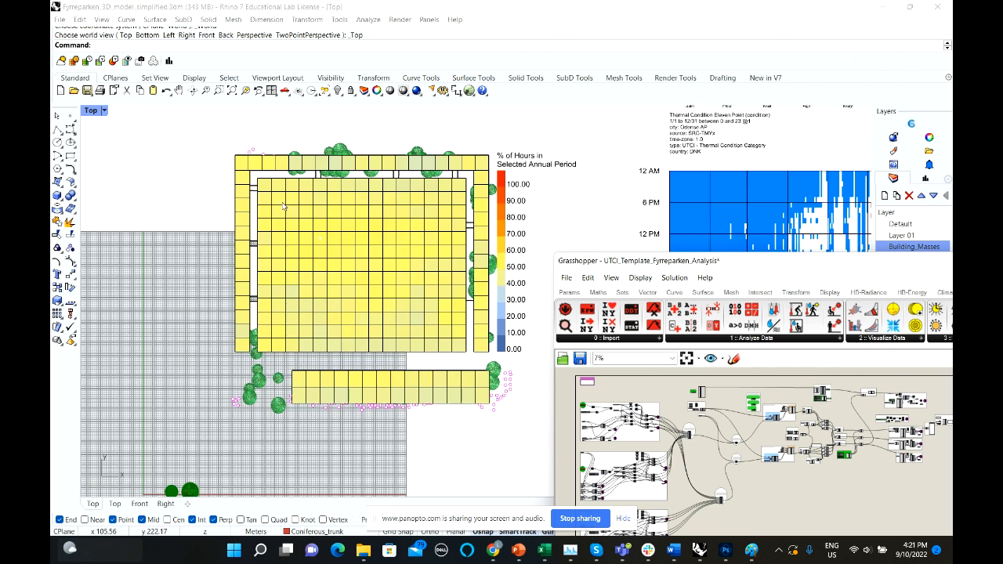
scroll(282, 205, "up", 3)
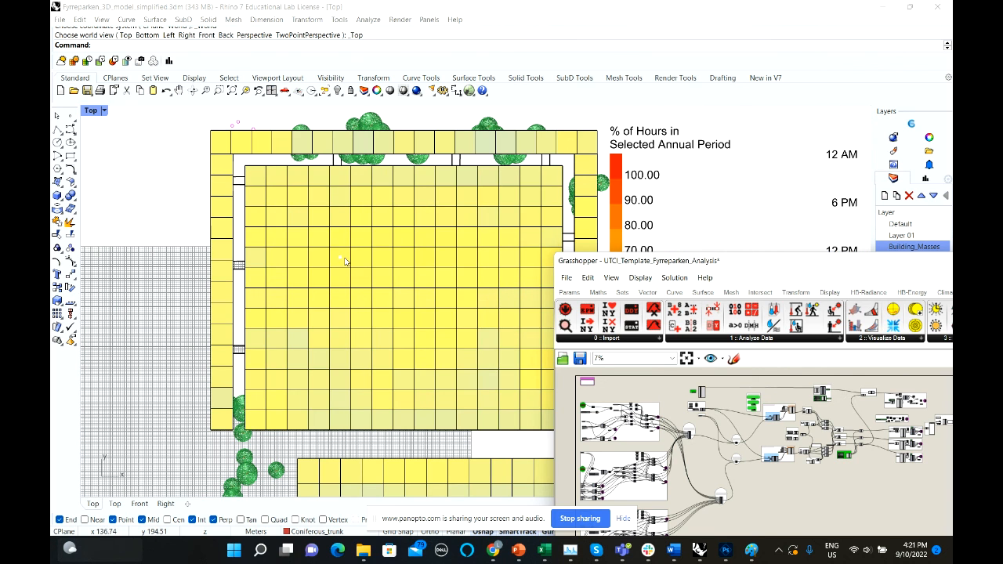
scroll(391, 276, "down", 4)
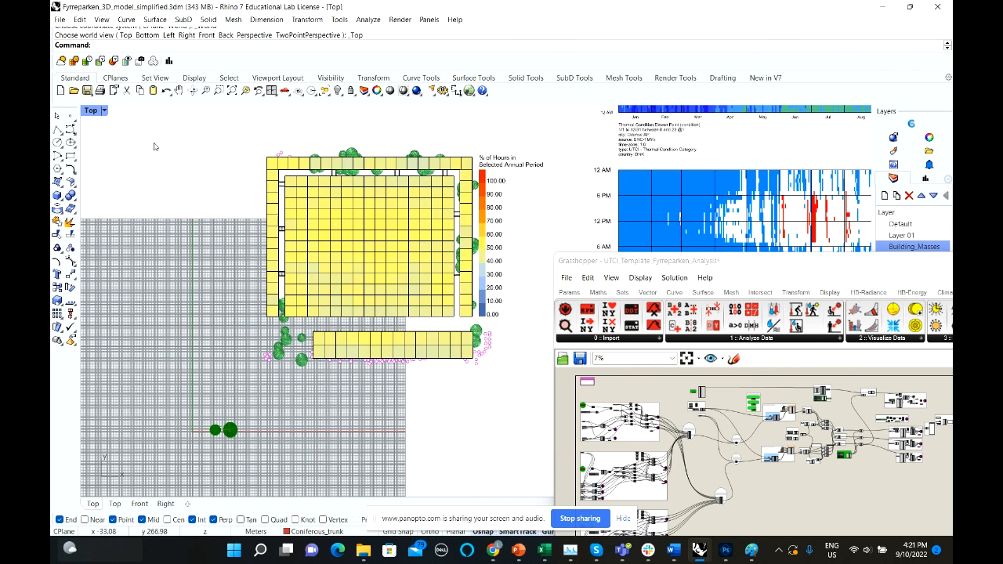
Open the Set View options of the Top viewport to review the available view orientations
left_click(102, 111)
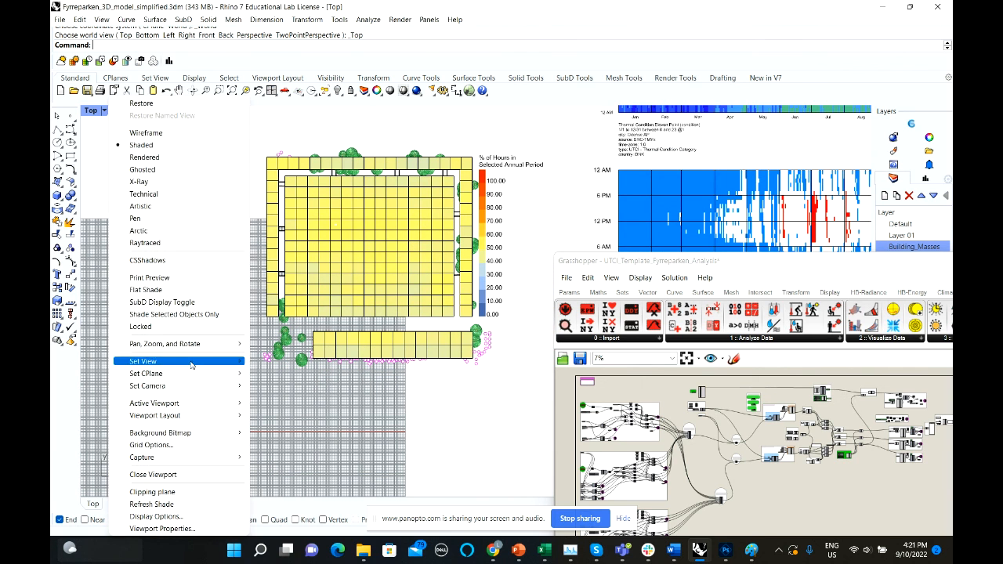
mouse_move(191, 364)
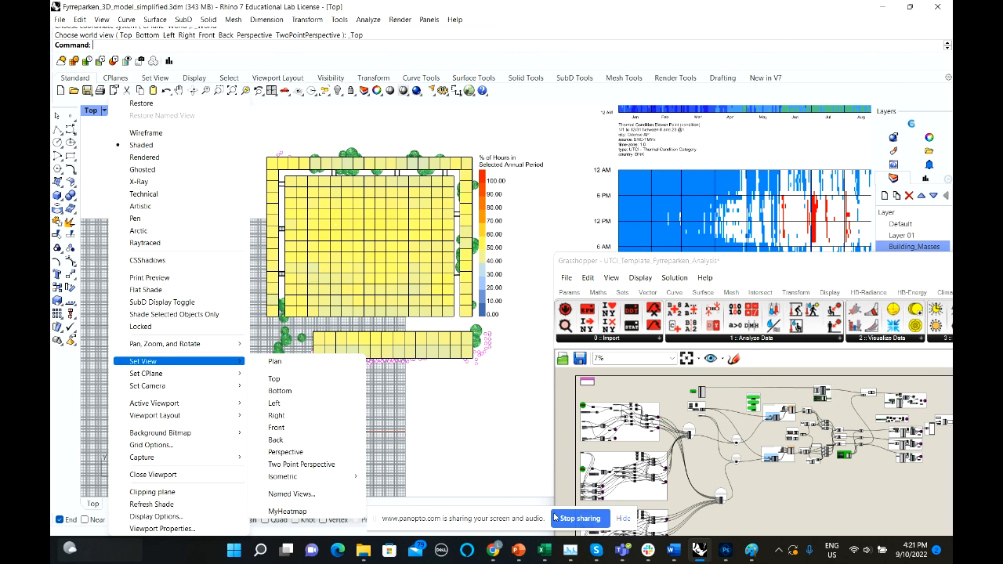
mouse_move(494, 552)
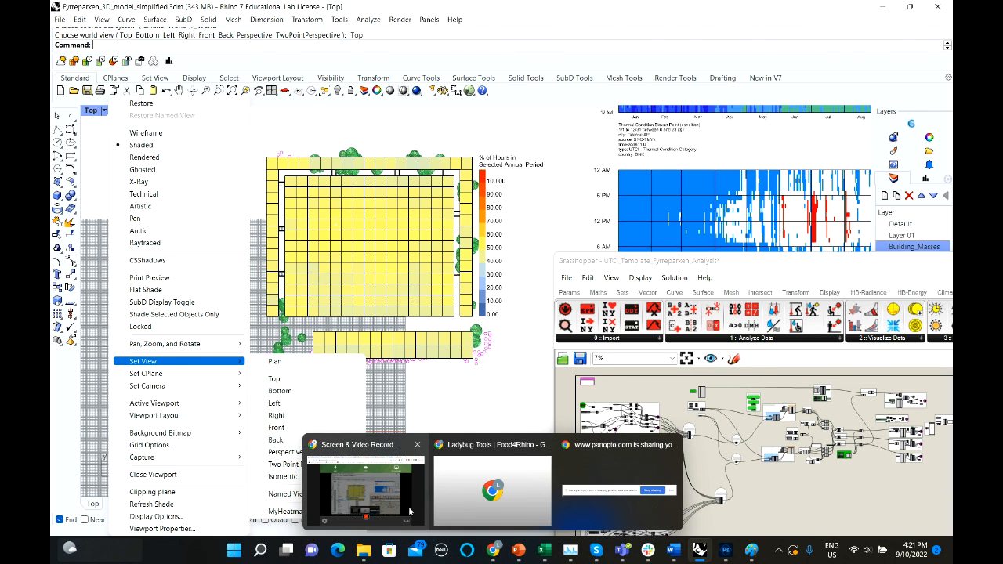